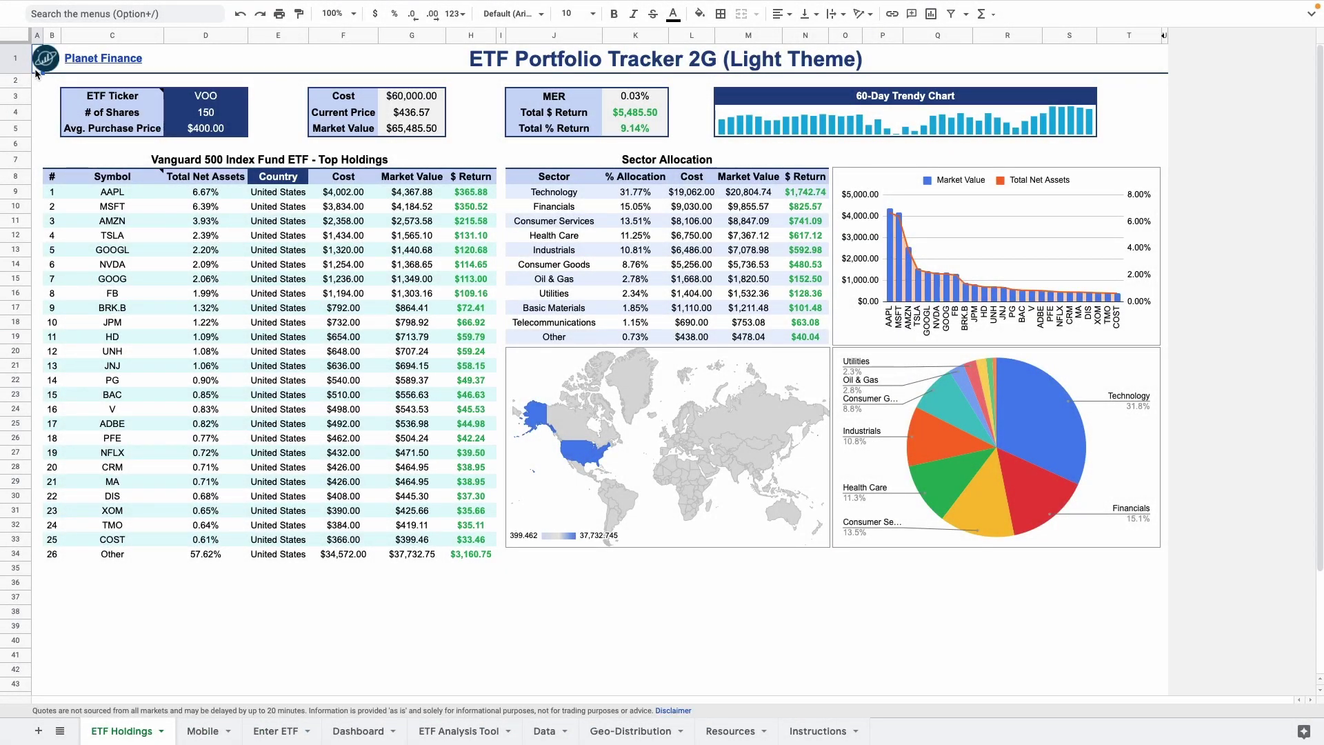
Step: Keep VOO as the ticker and enter 29 shares at a $400 average purchase price
{"action": "left_click", "coordinate": [238, 98]}
{"action": "key", "text": "Delete"}
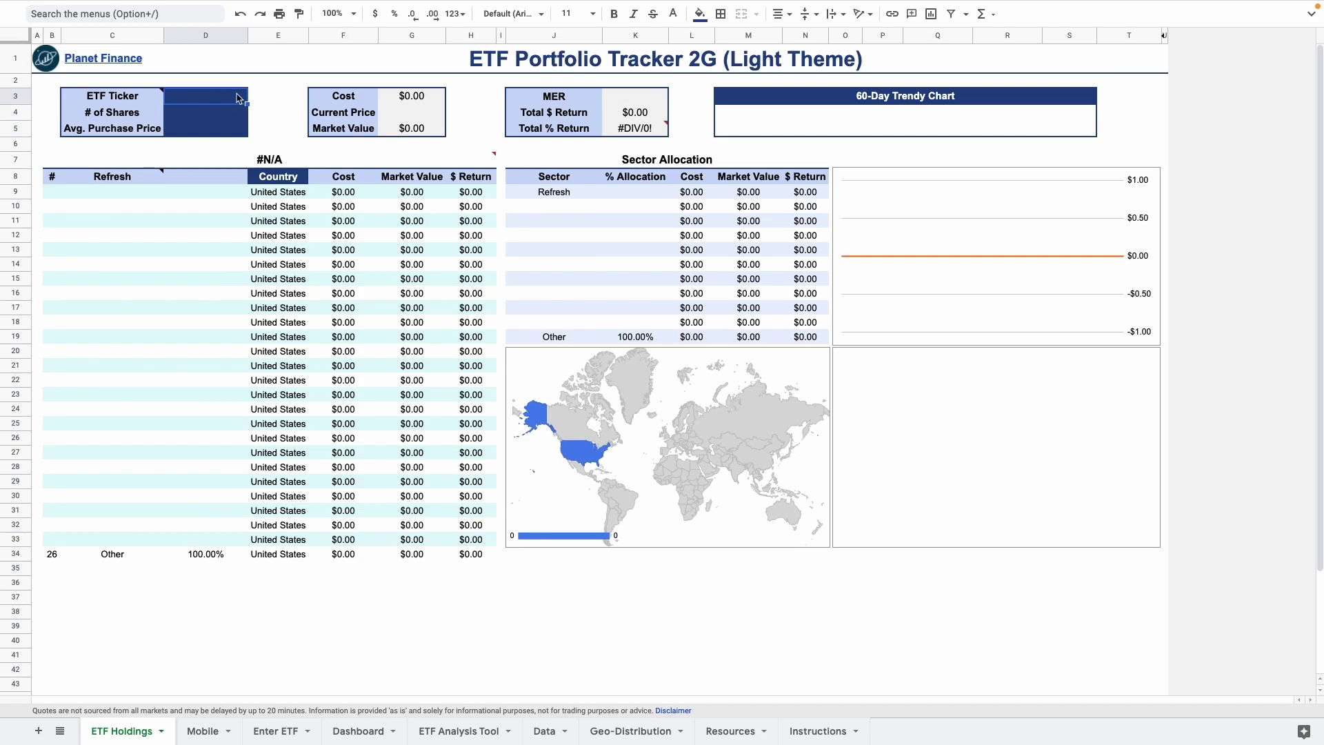
{"action": "key", "text": "ctrl+z"}
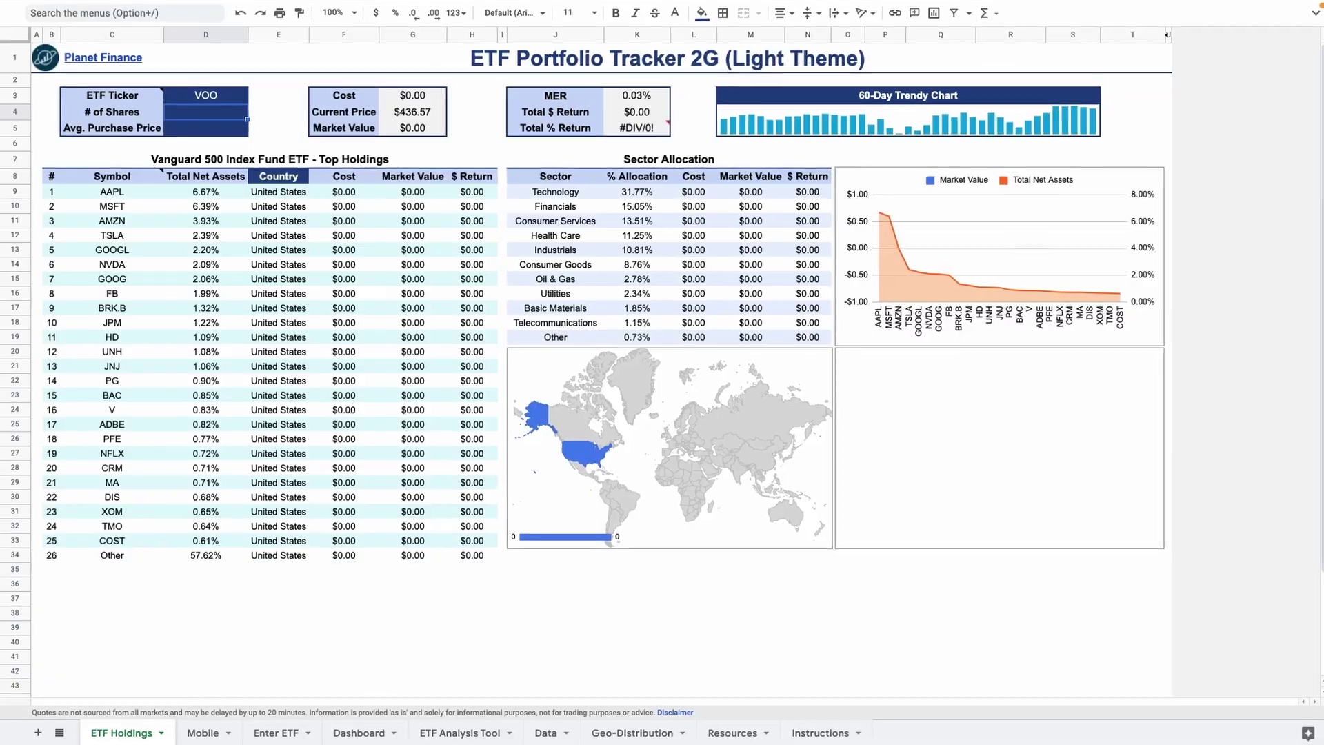
{"action": "type", "text": "29"}
{"action": "key", "text": "Return"}
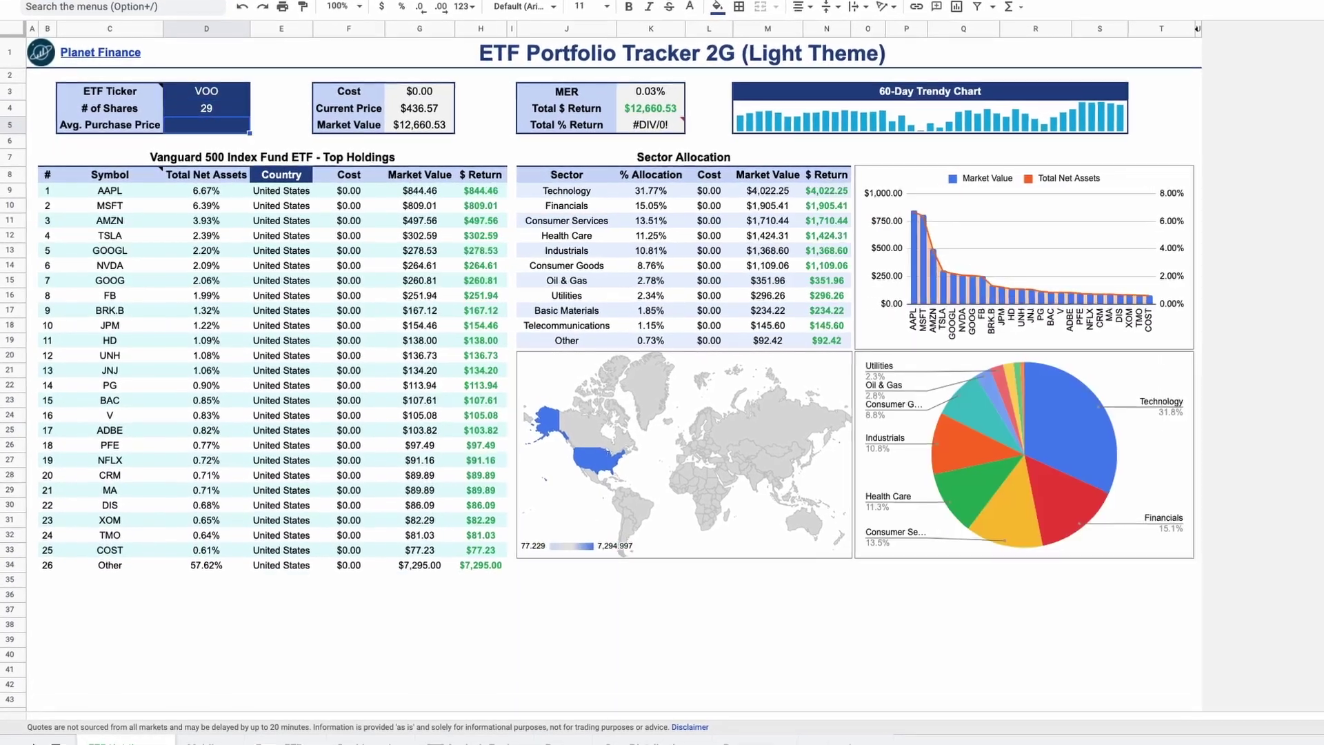
{"action": "type", "text": "400"}
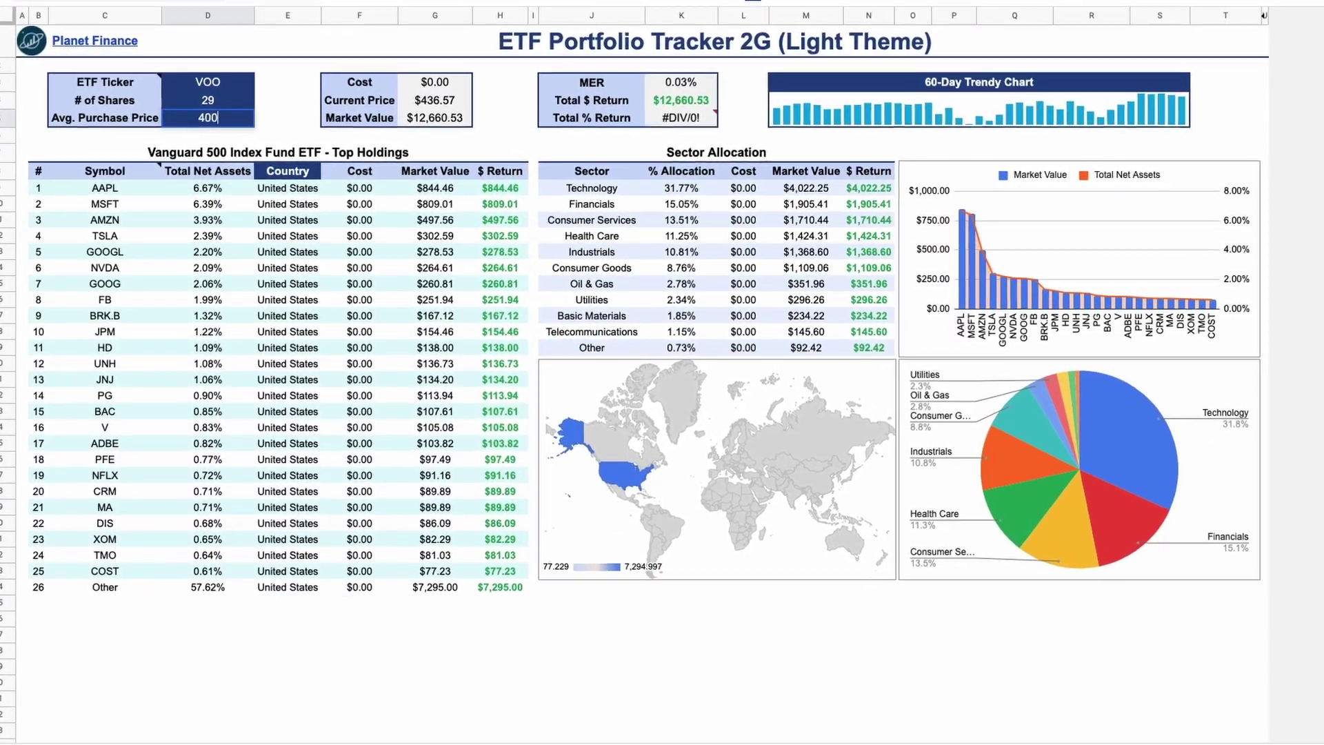
{"action": "key", "text": "Return"}
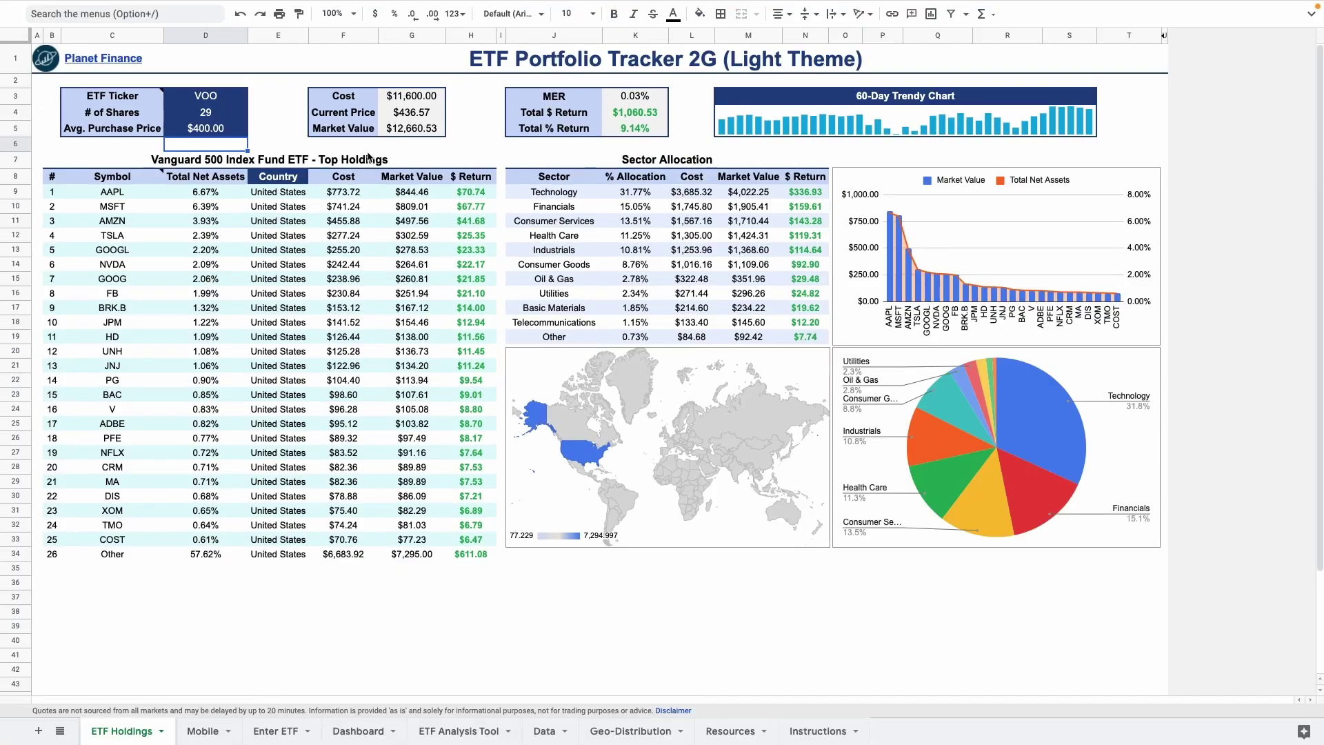
Step: Inspect the Cost/Market Value/$ Return headers, Sector Allocation table, 60-Day chart and Country column
{"action": "left_click_drag", "start_coordinate": [353, 178], "coordinate": [469, 177]}
{"action": "left_click_drag", "start_coordinate": [620, 162], "coordinate": [605, 336]}
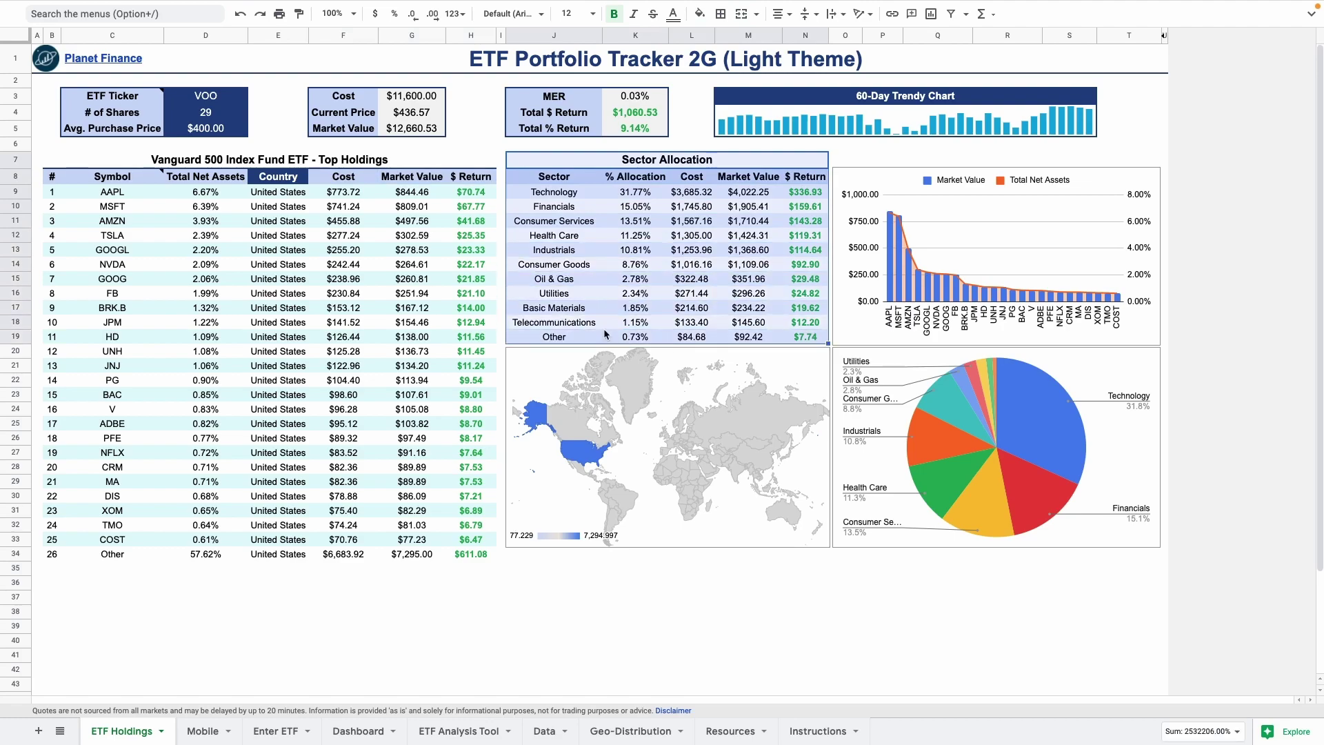
{"action": "left_click", "coordinate": [907, 97]}
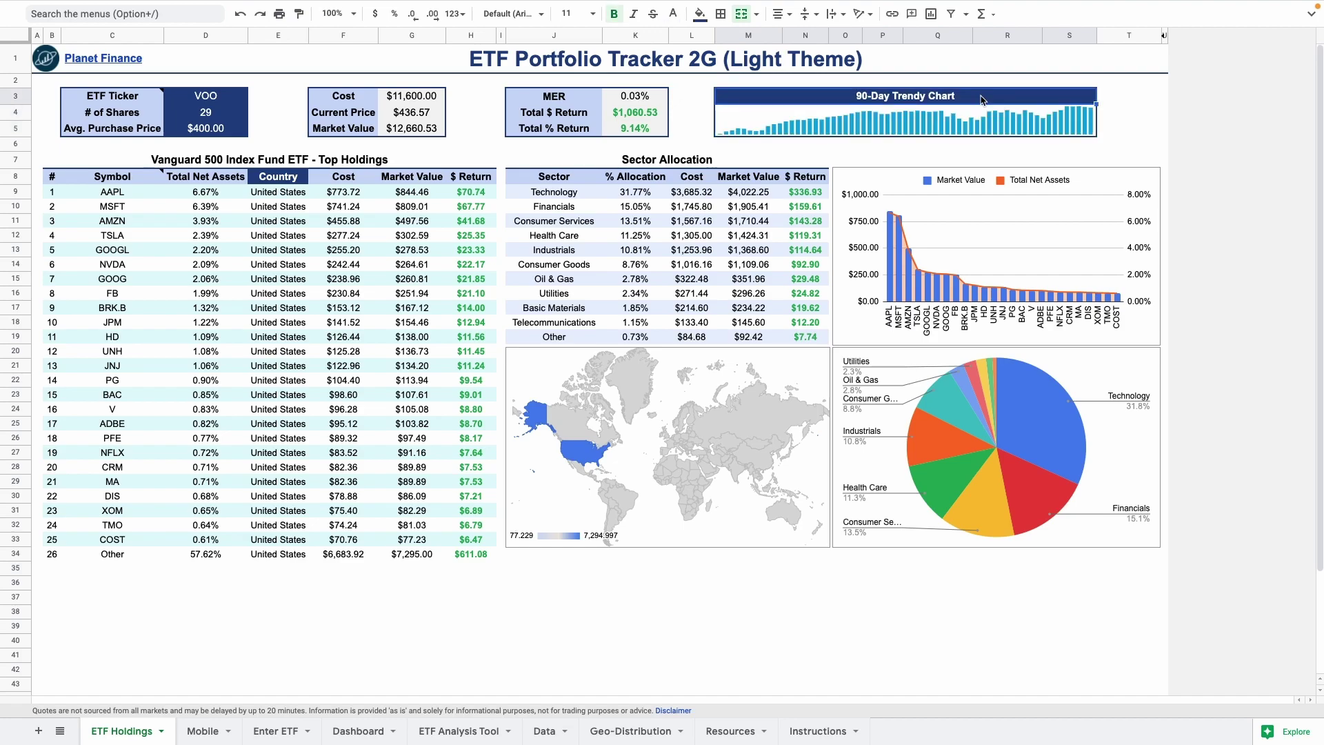
{"action": "left_click_drag", "start_coordinate": [278, 192], "coordinate": [281, 567]}
Step: Change the ETF ticker to ILF and check the updated country map chart
{"action": "left_click", "coordinate": [207, 97]}
{"action": "type", "text": "ILF"}
{"action": "key", "text": "Return"}
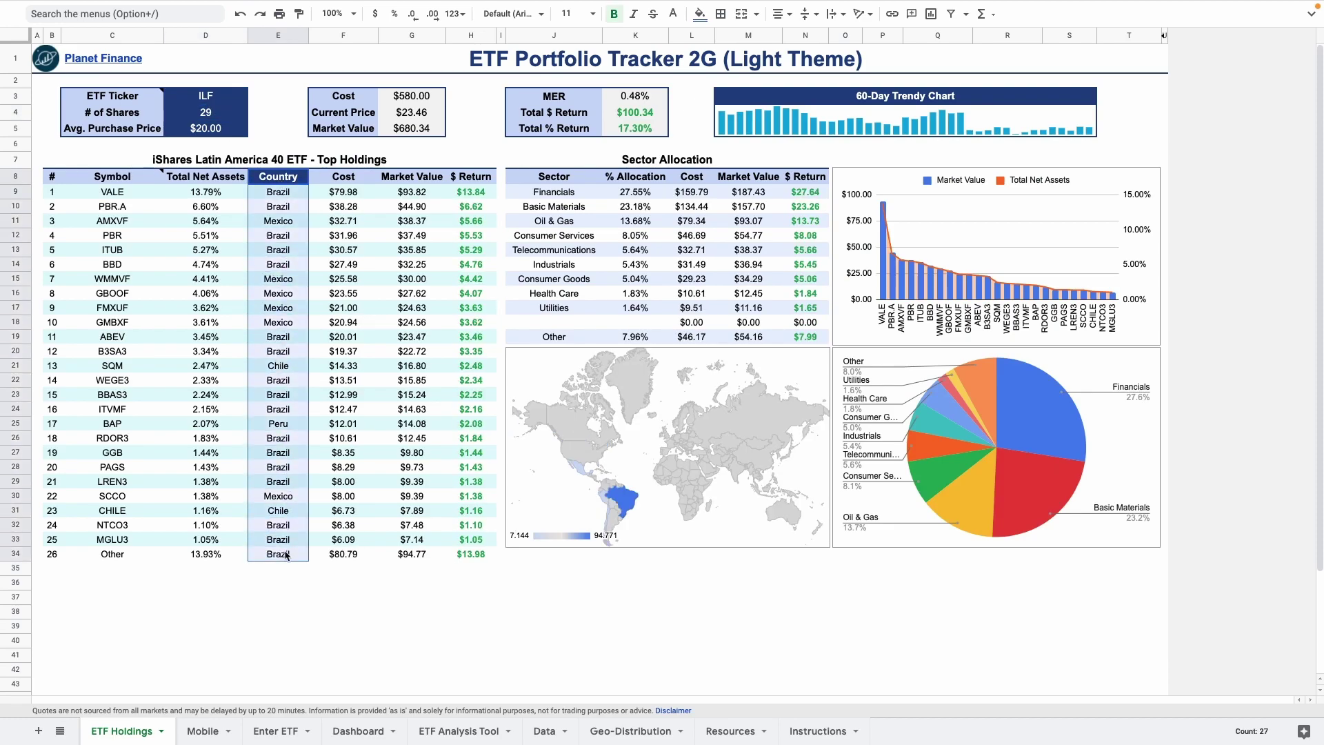
{"action": "left_click", "coordinate": [607, 521]}
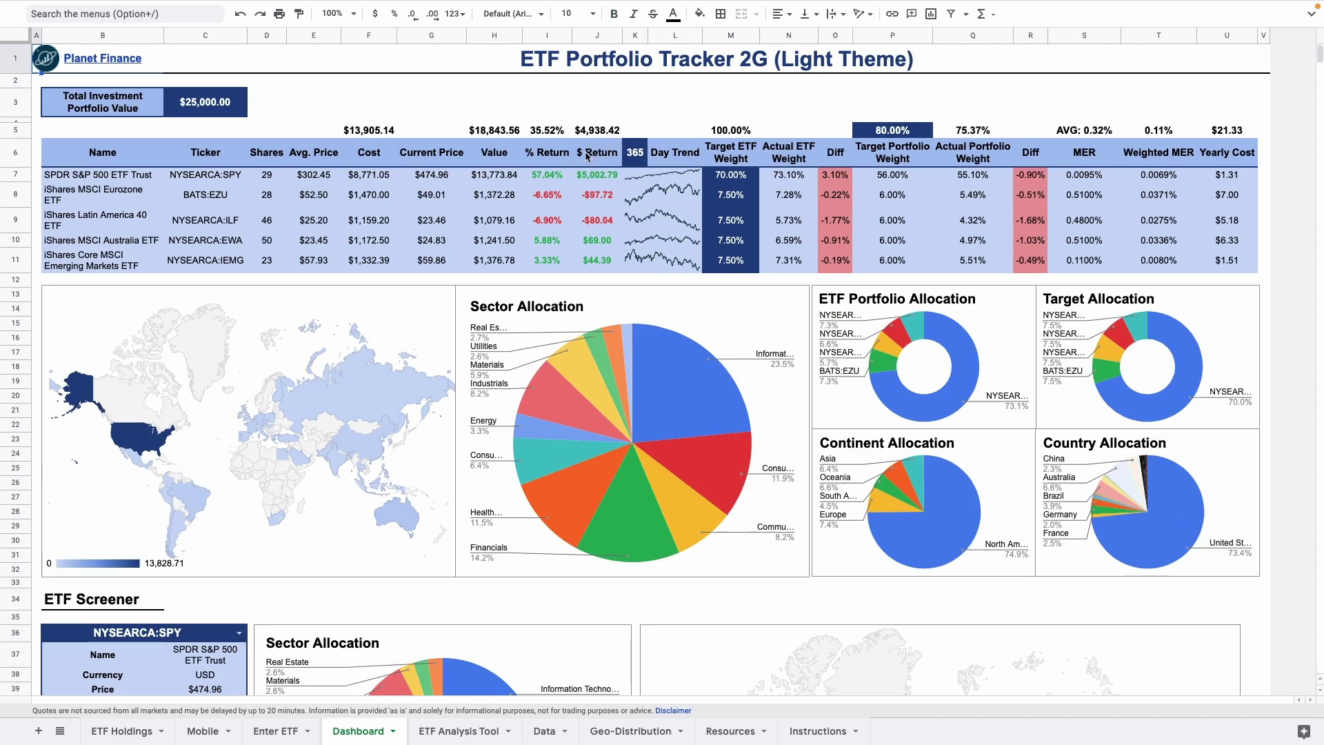
Step: Inspect the Dashboard map and sector charts, then browse the ETF #1, #2, #4 and #5 sheets
{"action": "left_click", "coordinate": [383, 388]}
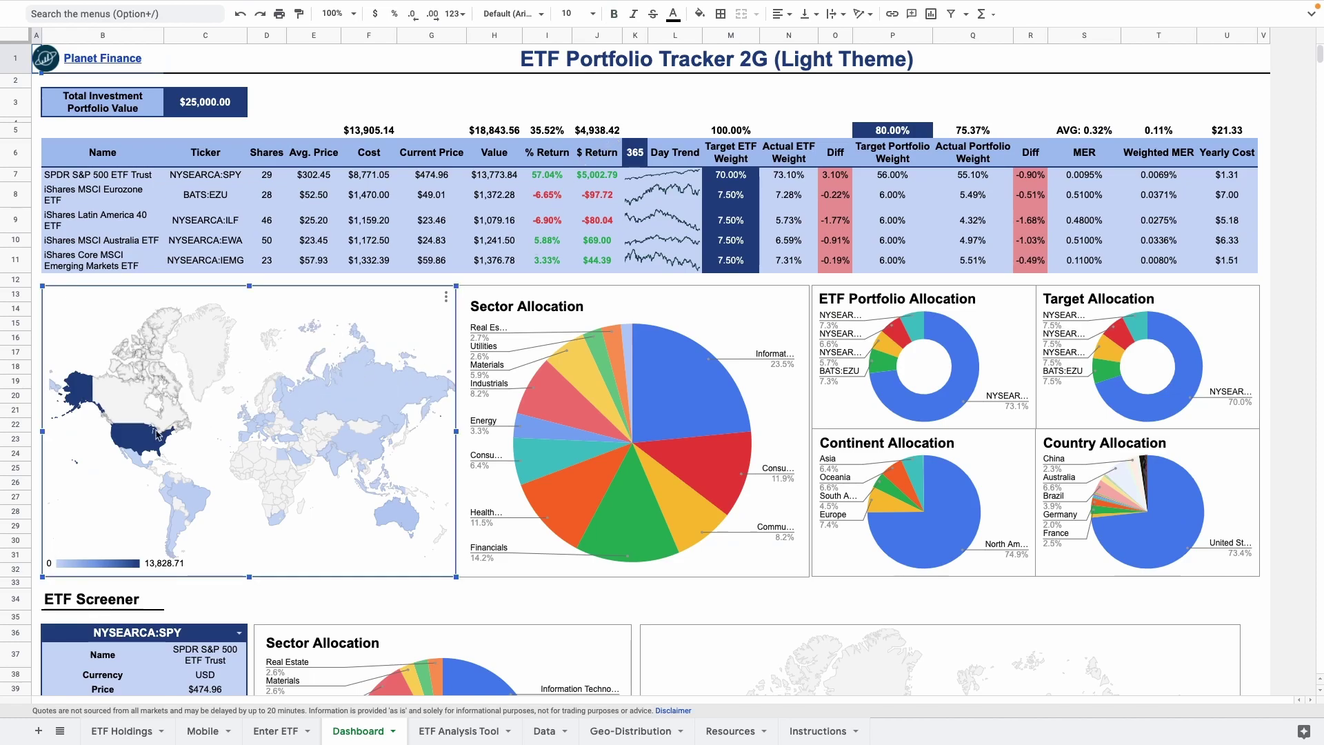
{"action": "left_click", "coordinate": [613, 398]}
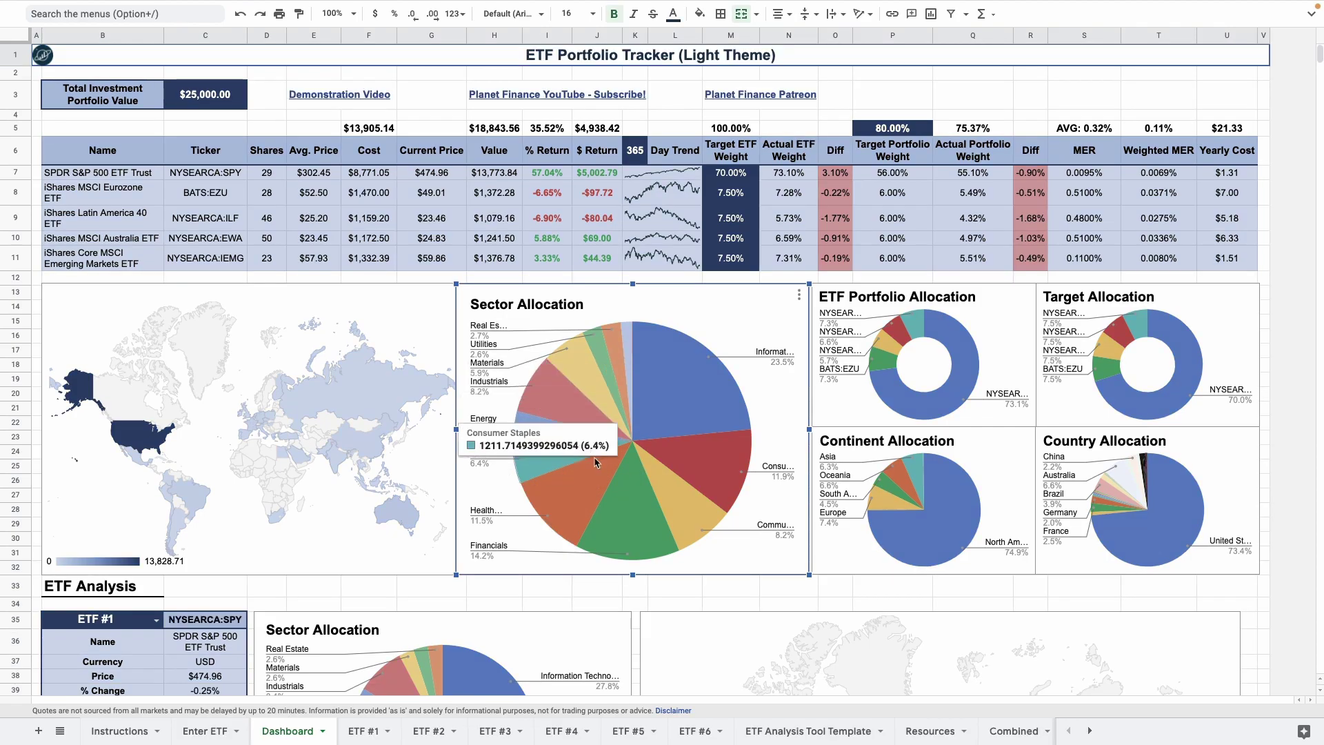
{"action": "left_click", "coordinate": [362, 731]}
{"action": "left_click", "coordinate": [420, 731]}
{"action": "left_click", "coordinate": [561, 731]}
{"action": "left_click", "coordinate": [628, 731]}
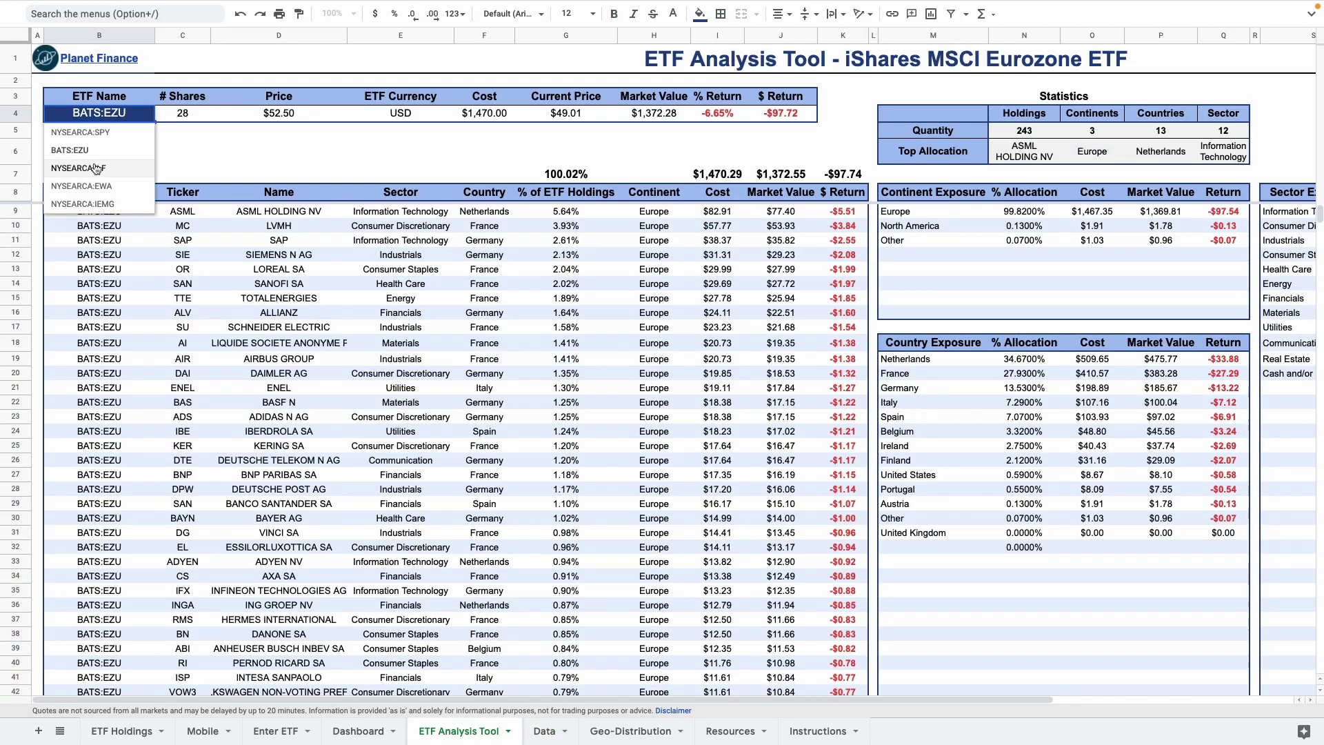
Step: Cycle the ETF Analysis Tool dropdown through EWA and IEMG, ending on SPY
{"action": "left_click", "coordinate": [79, 168]}
{"action": "key", "text": "Down"}
{"action": "key", "text": "Return"}
{"action": "left_click", "coordinate": [148, 117]}
{"action": "key", "text": "Down"}
{"action": "key", "text": "Return"}
{"action": "left_click", "coordinate": [148, 113]}
{"action": "key", "text": "Down"}
{"action": "key", "text": "Return"}
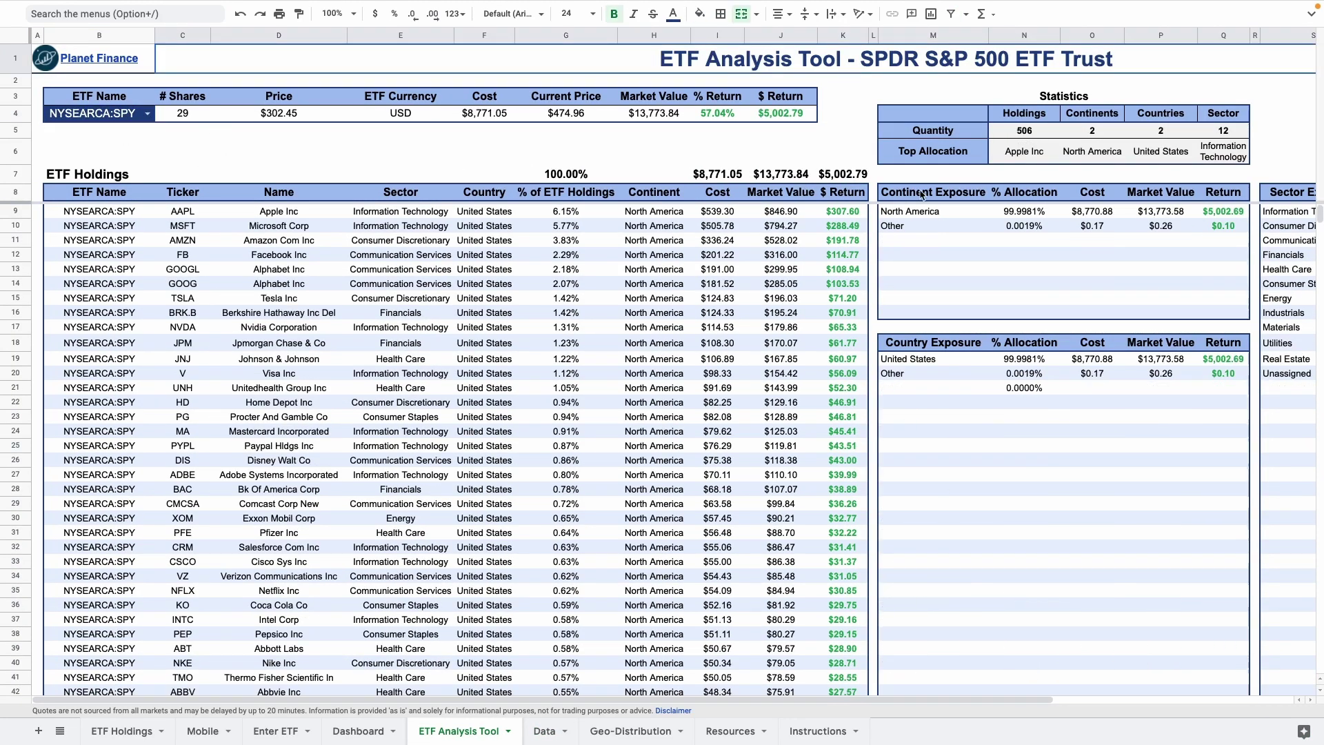
Step: Review the Continent Exposure table, then return to the Dashboard sheet
{"action": "left_click_drag", "start_coordinate": [896, 191], "coordinate": [1245, 318]}
{"action": "left_click_drag", "start_coordinate": [924, 349], "coordinate": [1234, 404]}
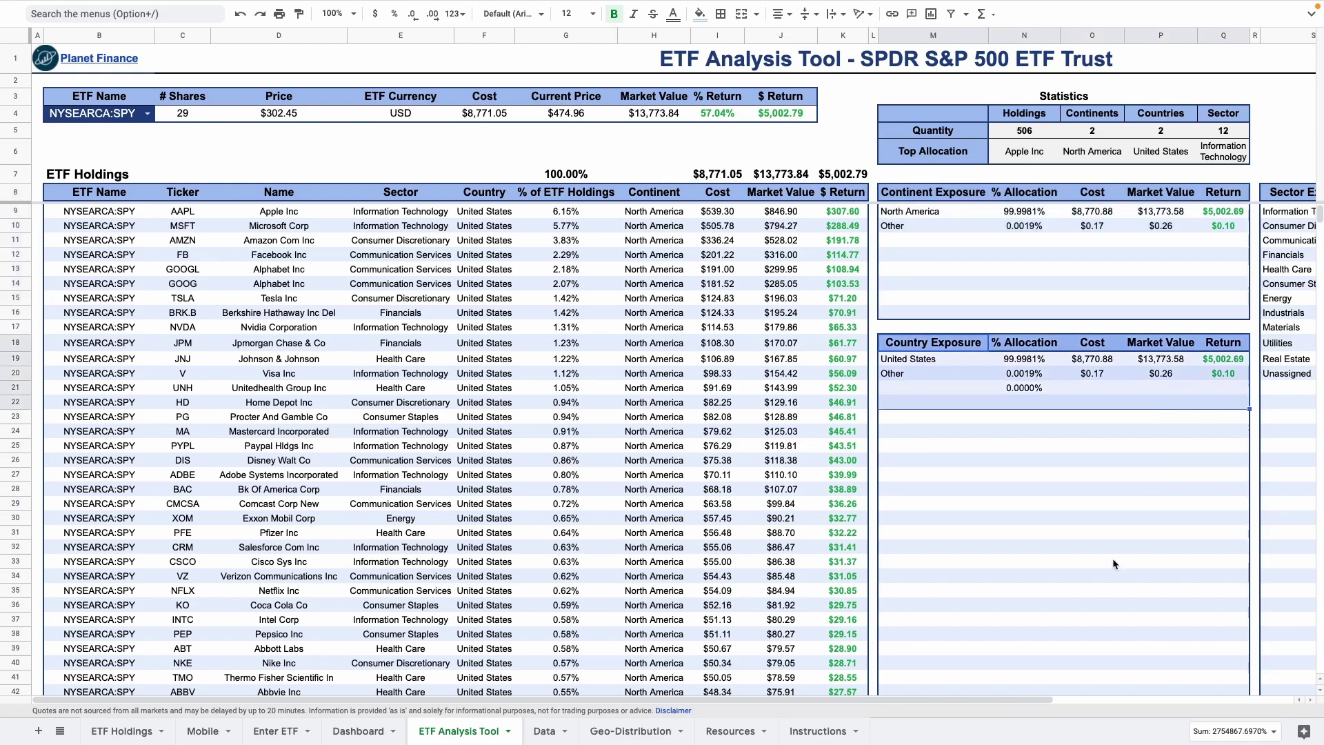
{"action": "scroll", "coordinate": [1004, 214], "scroll_direction": "right", "scroll_amount": 5}
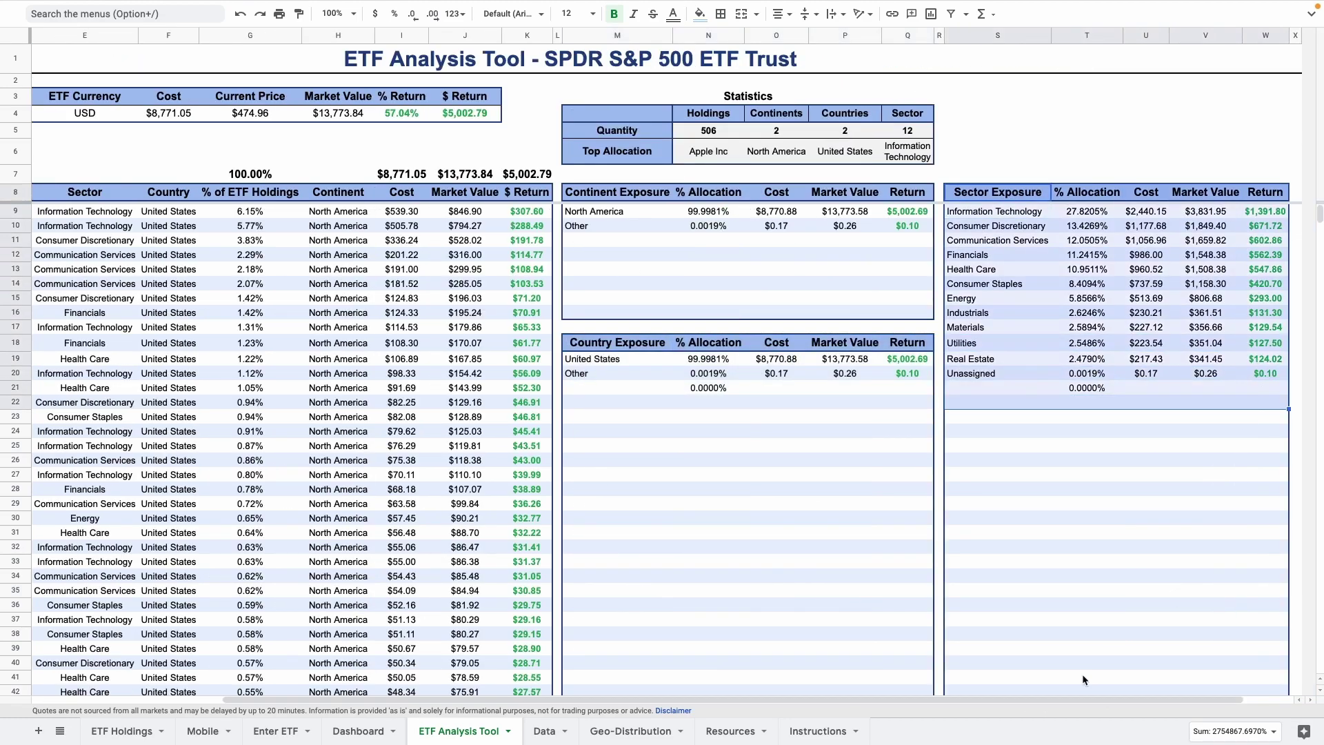
{"action": "scroll", "coordinate": [1078, 677], "scroll_direction": "left", "scroll_amount": 5}
{"action": "left_click", "coordinate": [358, 731]}
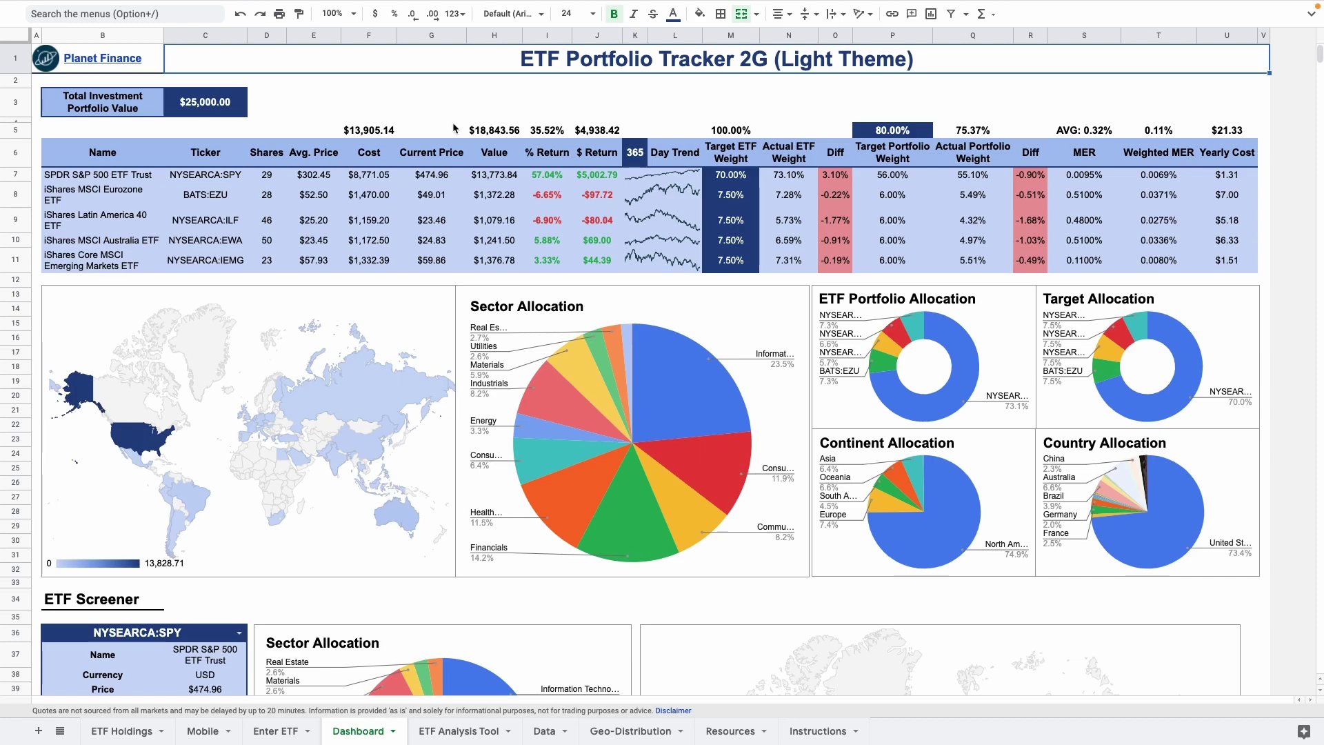
Step: Select the Target ETF Weight, Target Portfolio Weight, 80.00% total, MER and Yearly Cost values
{"action": "left_click_drag", "start_coordinate": [735, 152], "coordinate": [728, 228]}
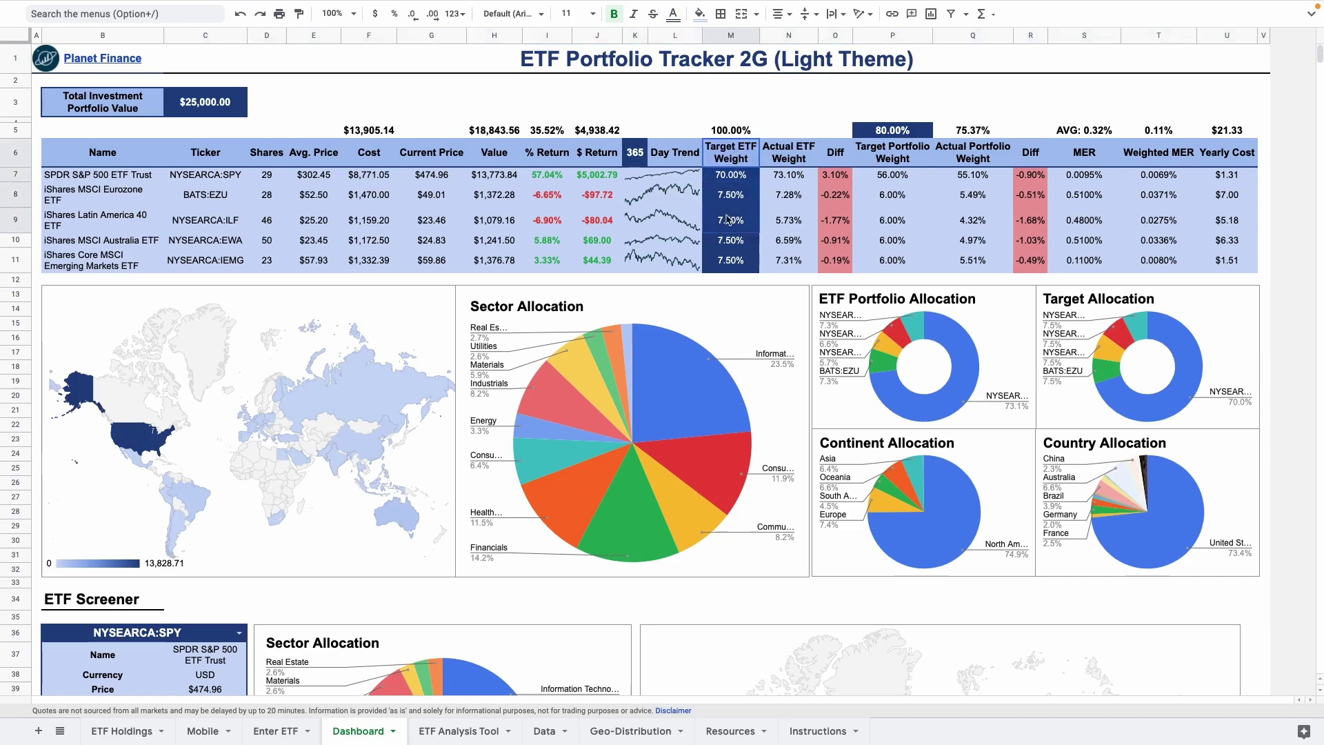
{"action": "left_click_drag", "start_coordinate": [855, 154], "coordinate": [874, 238]}
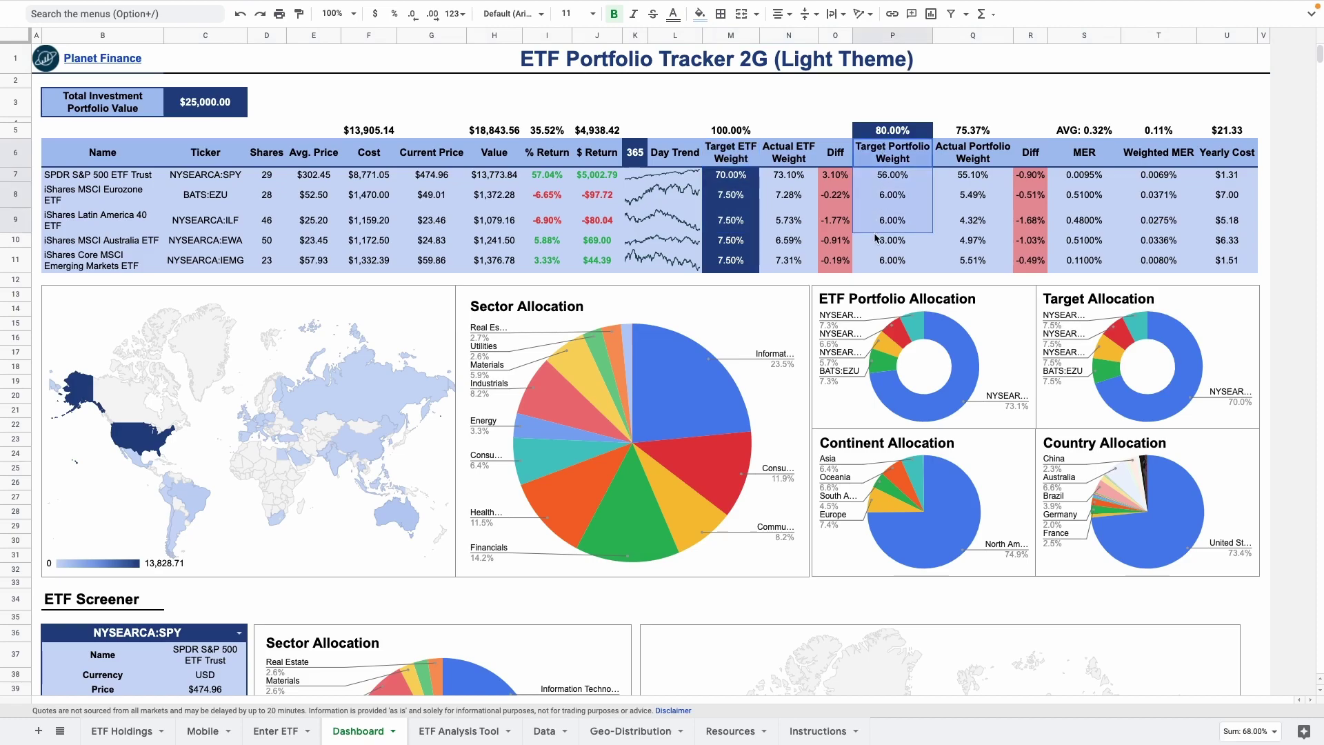
{"action": "left_click", "coordinate": [894, 131]}
{"action": "left_click_drag", "start_coordinate": [1102, 163], "coordinate": [1098, 259]}
{"action": "left_click_drag", "start_coordinate": [1212, 153], "coordinate": [1208, 255]}
Step: Inspect the Sector pie, world map and trend charts, and choose IEMG in the ETF Screener
{"action": "left_click", "coordinate": [670, 438]}
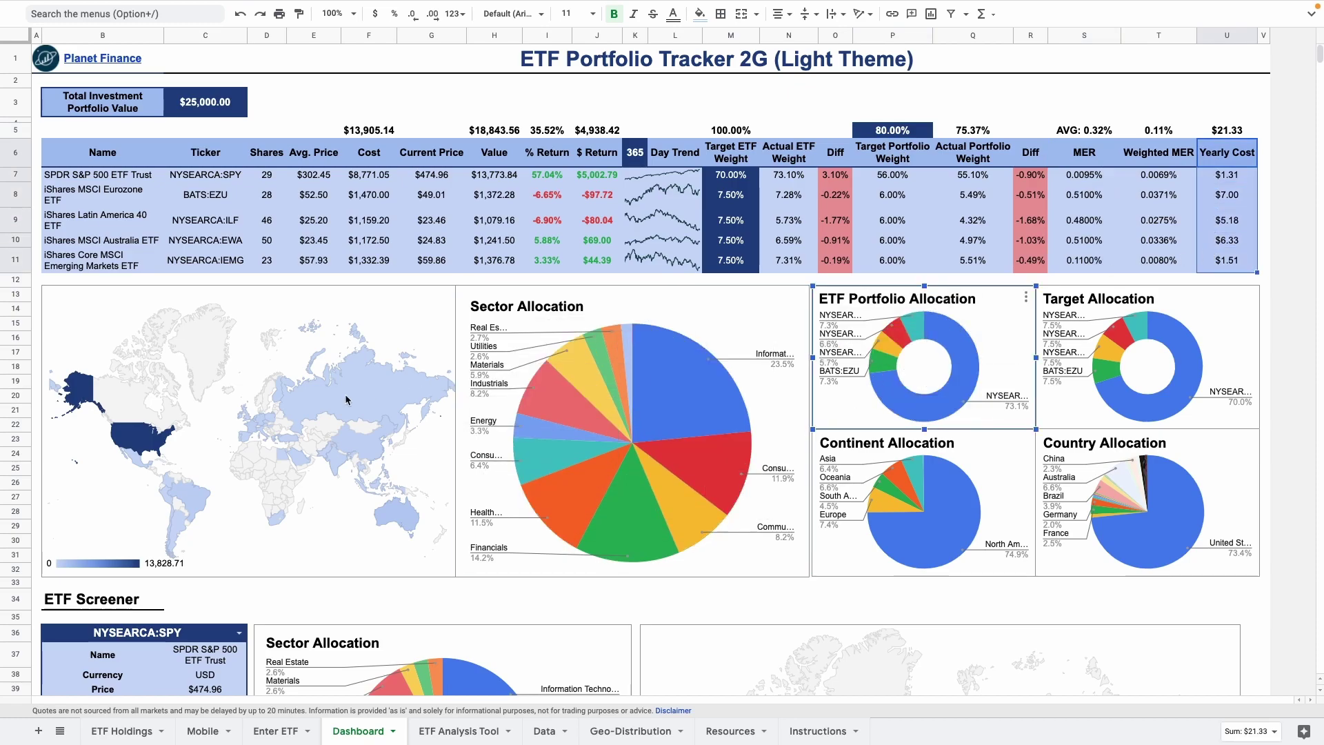
{"action": "left_click", "coordinate": [383, 521]}
{"action": "scroll", "coordinate": [386, 518], "scroll_direction": "down", "scroll_amount": 6}
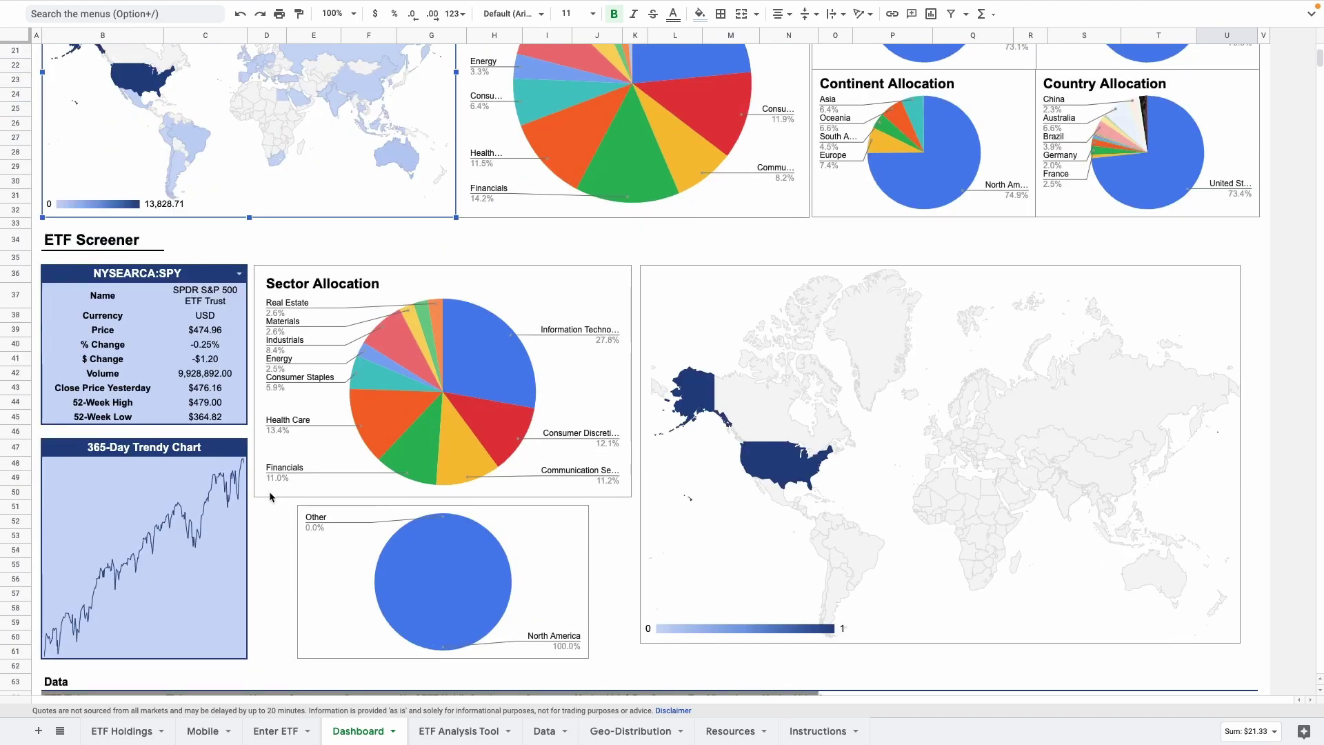
{"action": "left_click", "coordinate": [147, 441]}
{"action": "left_click", "coordinate": [146, 418]}
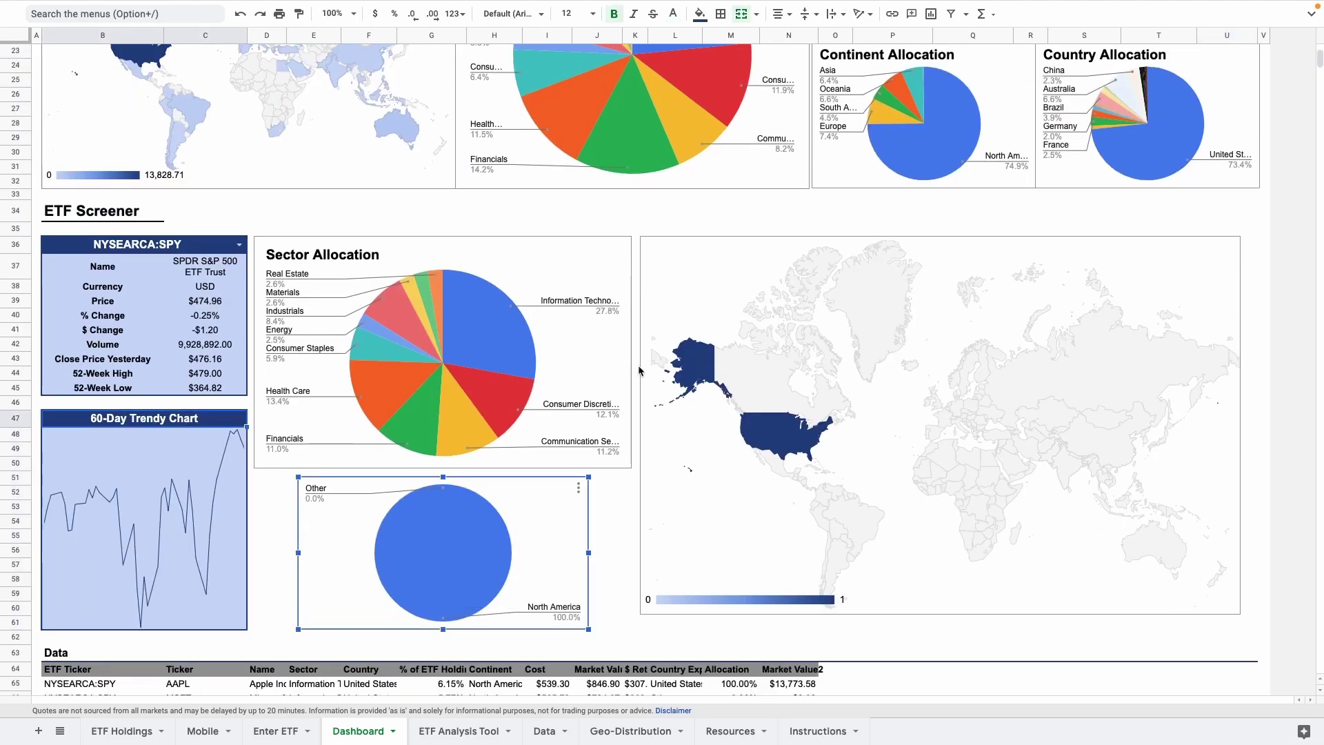
{"action": "left_click", "coordinate": [696, 348]}
{"action": "left_click", "coordinate": [238, 245]}
{"action": "left_click", "coordinate": [103, 334]}
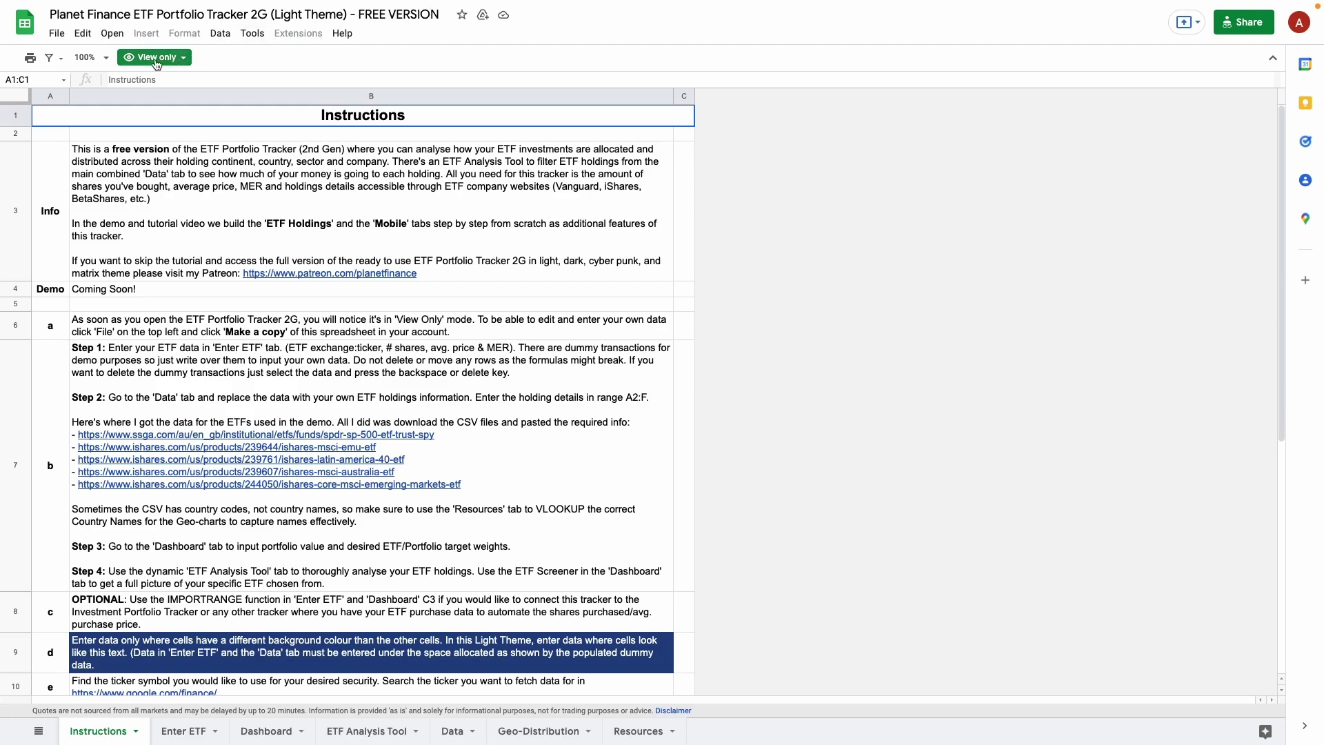
Step: Make a copy of the spreadsheet with the default name and folder
{"action": "left_click", "coordinate": [61, 38]}
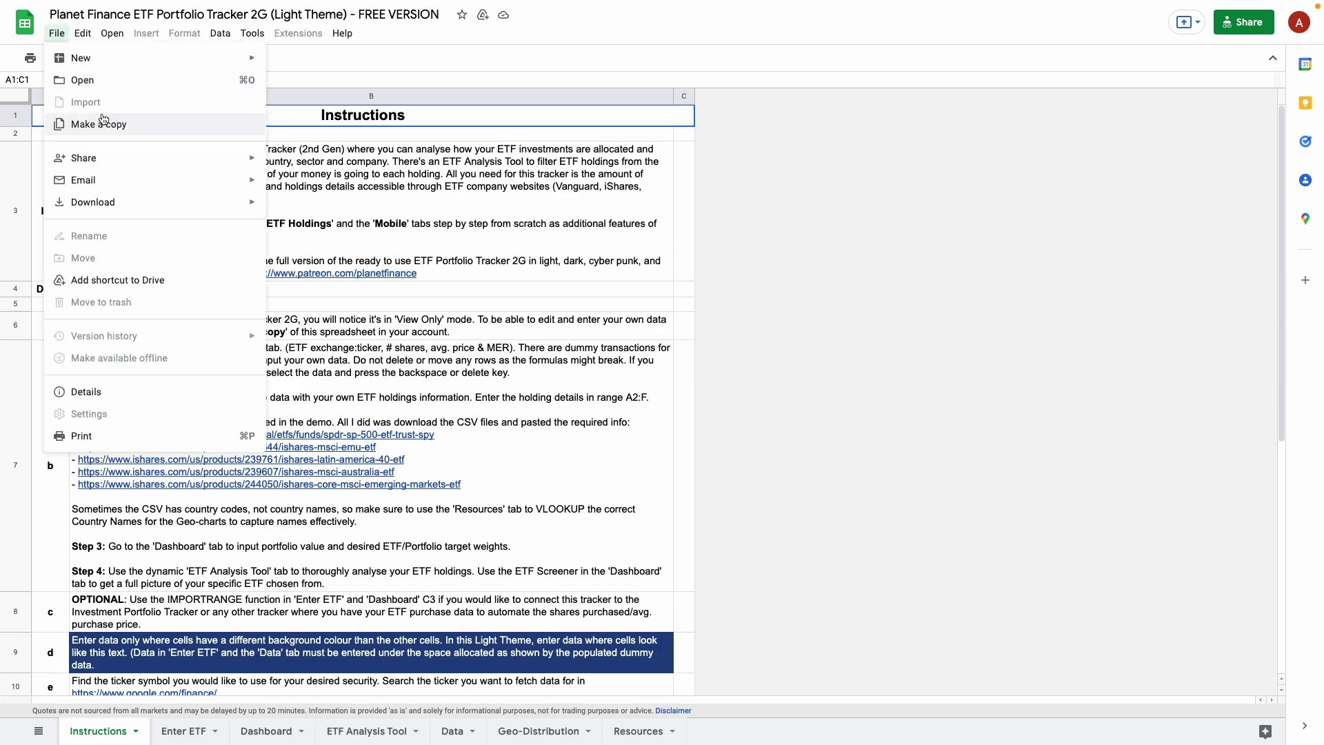
{"action": "left_click", "coordinate": [140, 125]}
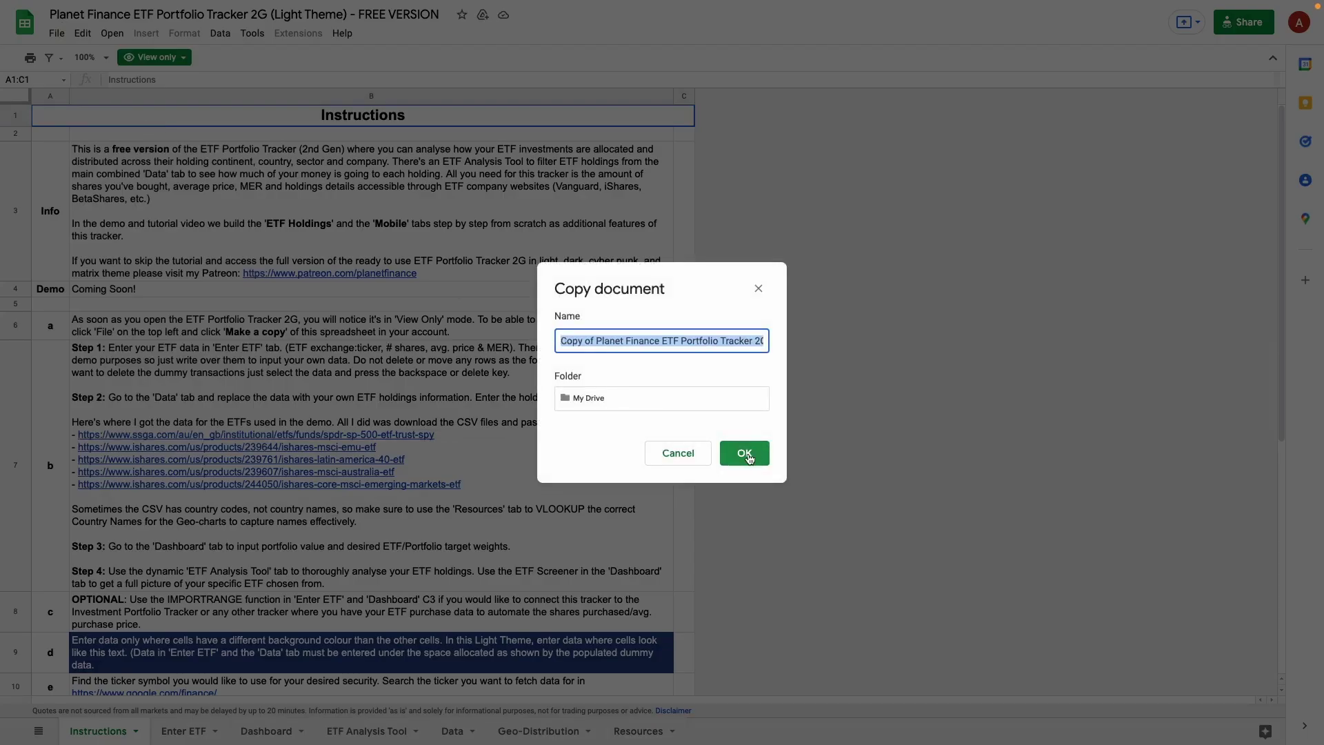
{"action": "left_click", "coordinate": [745, 454]}
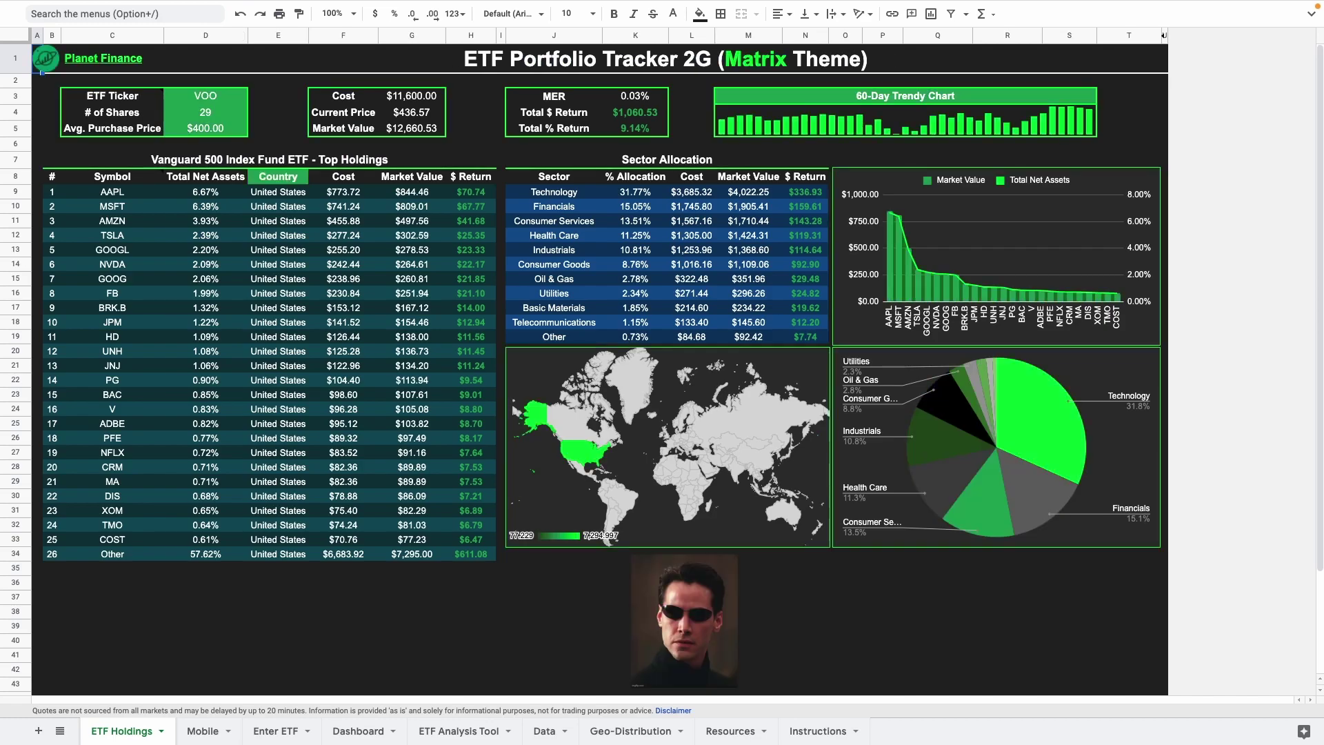
Step: Set the ETF ticker to ARKK with a $50 average purchase price
{"action": "left_click", "coordinate": [205, 96]}
{"action": "type", "text": "ARKK"}
{"action": "key", "text": "Return"}
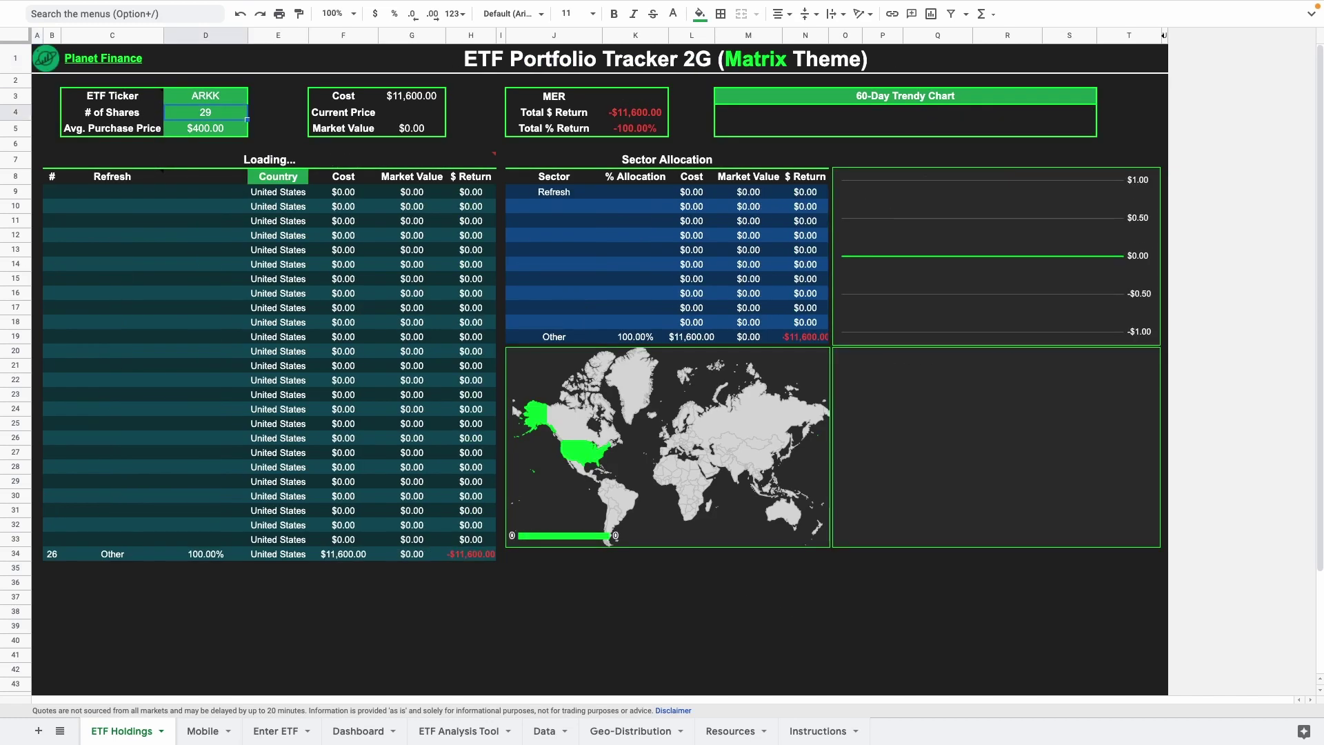
{"action": "left_click", "coordinate": [202, 128]}
{"action": "type", "text": "50"}
{"action": "key", "text": "Return"}
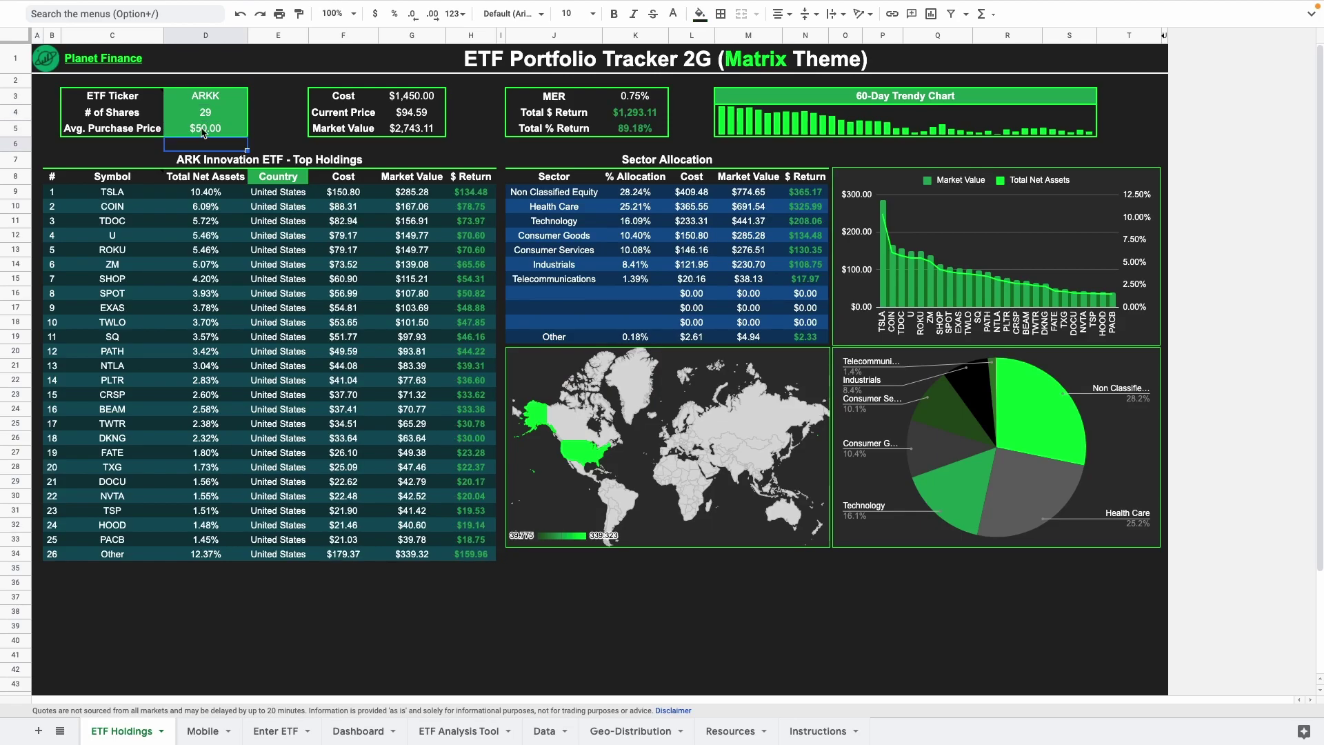
{"action": "left_click", "coordinate": [331, 61]}
Step: View the Mobile sheet's compact tables and charts, scrolling down and back up
{"action": "left_click", "coordinate": [203, 730]}
{"action": "scroll", "coordinate": [358, 433], "scroll_direction": "down", "scroll_amount": 8}
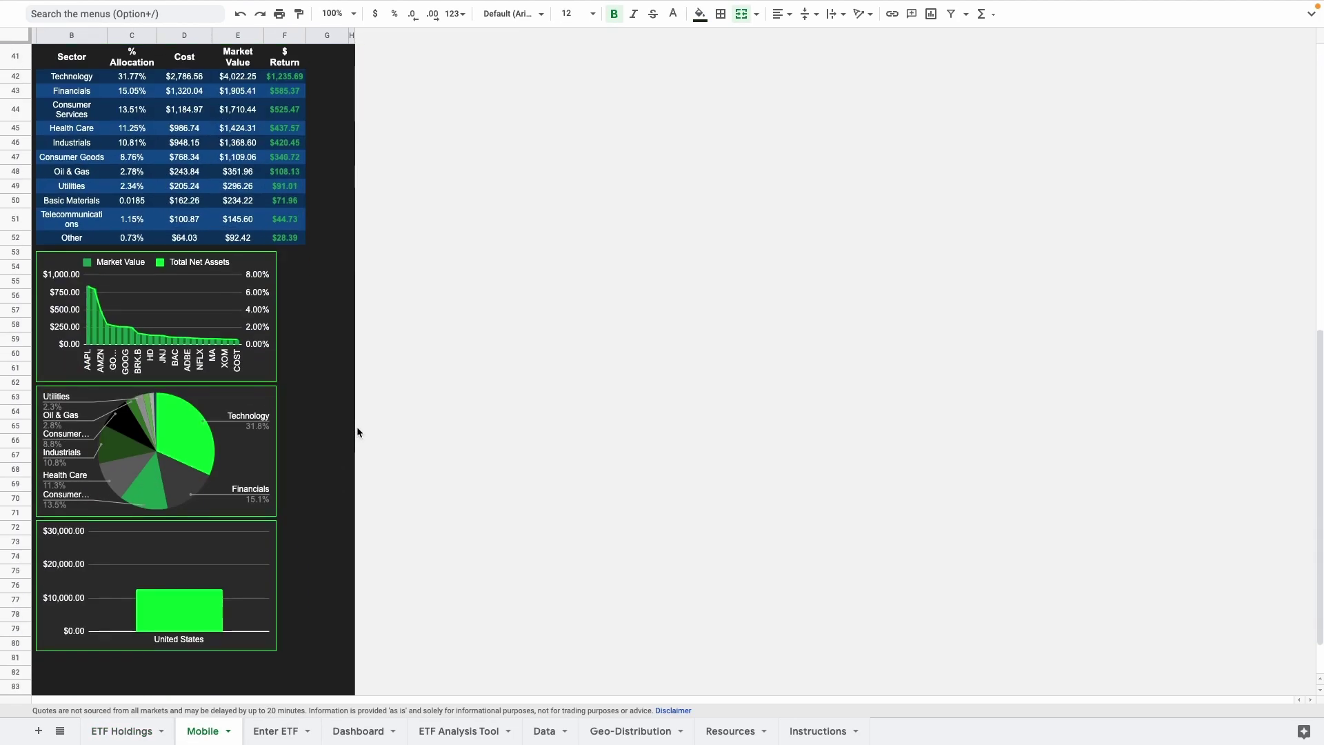
{"action": "scroll", "coordinate": [357, 432], "scroll_direction": "up", "scroll_amount": 5}
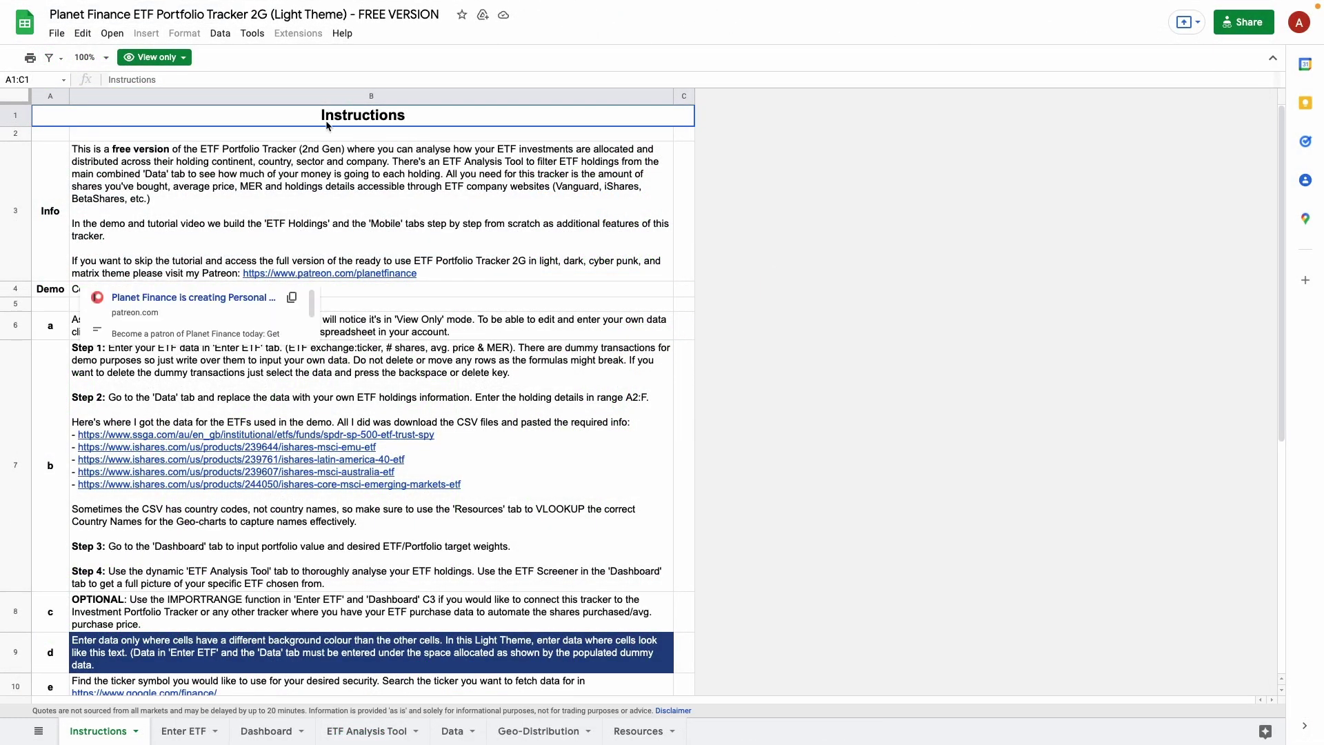
Step: Make a copy of the view-only tracker to get the editable TUTORIAL version
{"action": "left_click", "coordinate": [57, 33]}
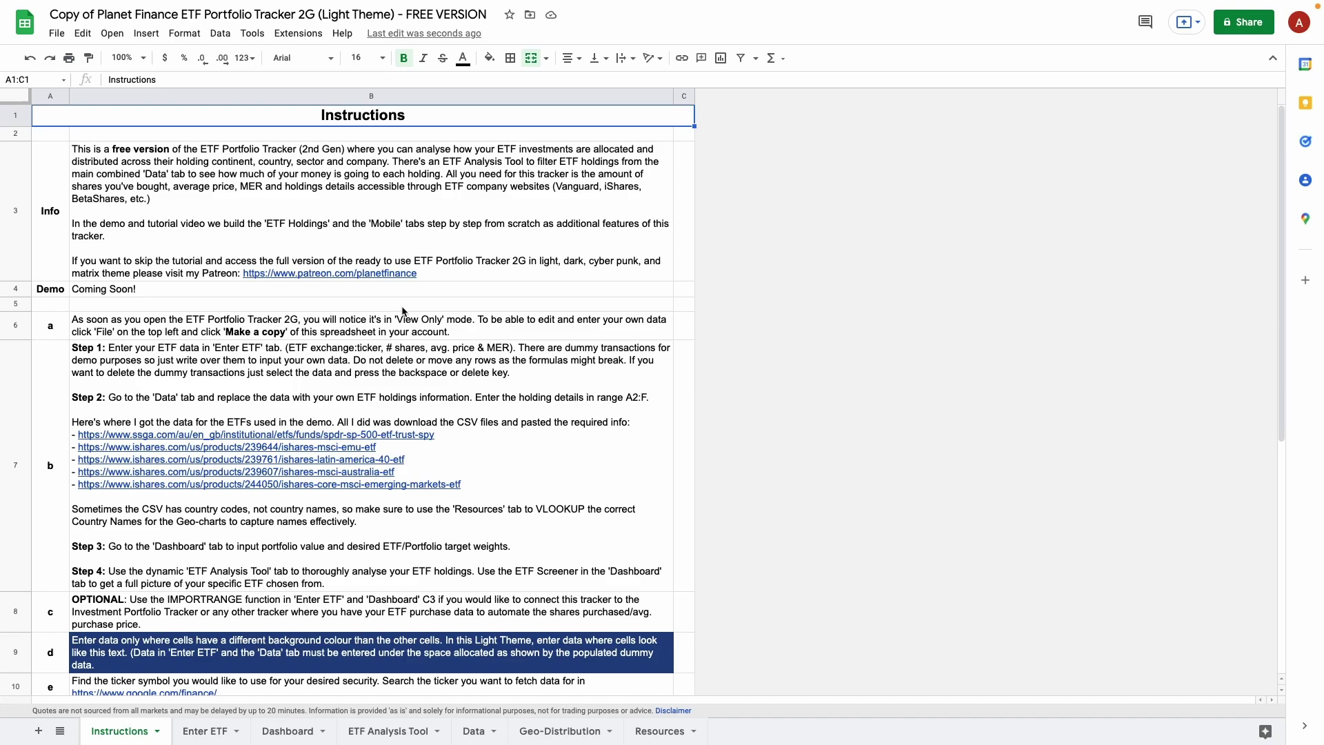
{"action": "left_click", "coordinate": [404, 306]}
{"action": "type", "text": "ebgeb"}
{"action": "key", "text": "Return"}
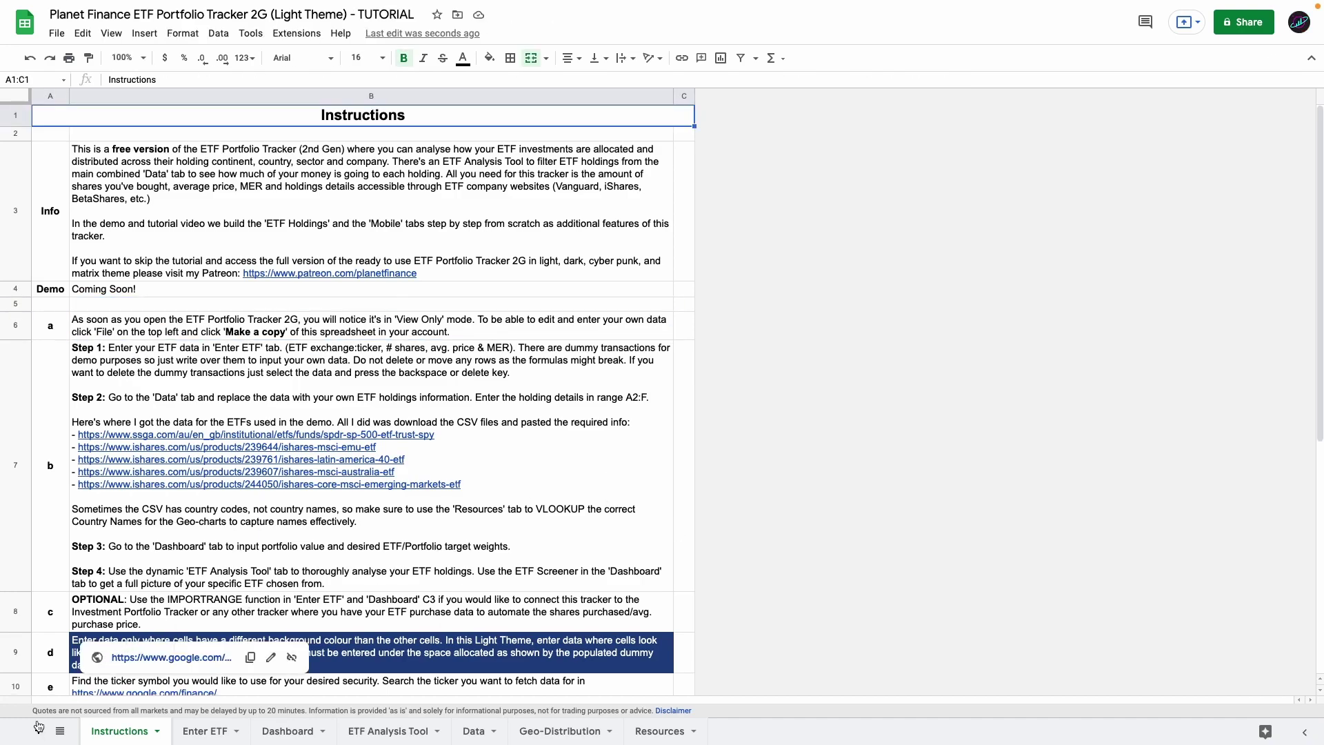
Step: Add a sheet named ETF Holdings titled 'ETF Portfolio Tracker 2G (Light Theme) - Thanks for your support!'
{"action": "left_click", "coordinate": [38, 729]}
{"action": "double_click", "coordinate": [197, 733]}
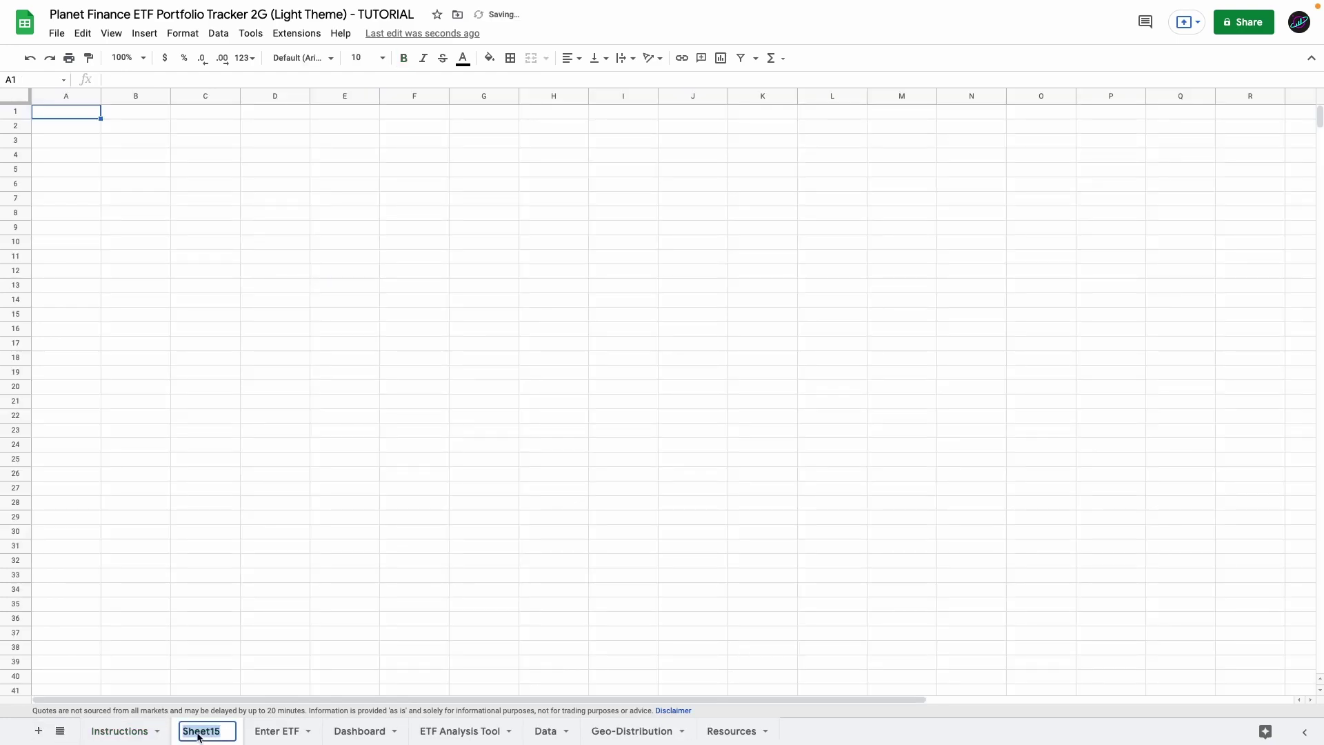
{"action": "type", "text": "ETF Holdings"}
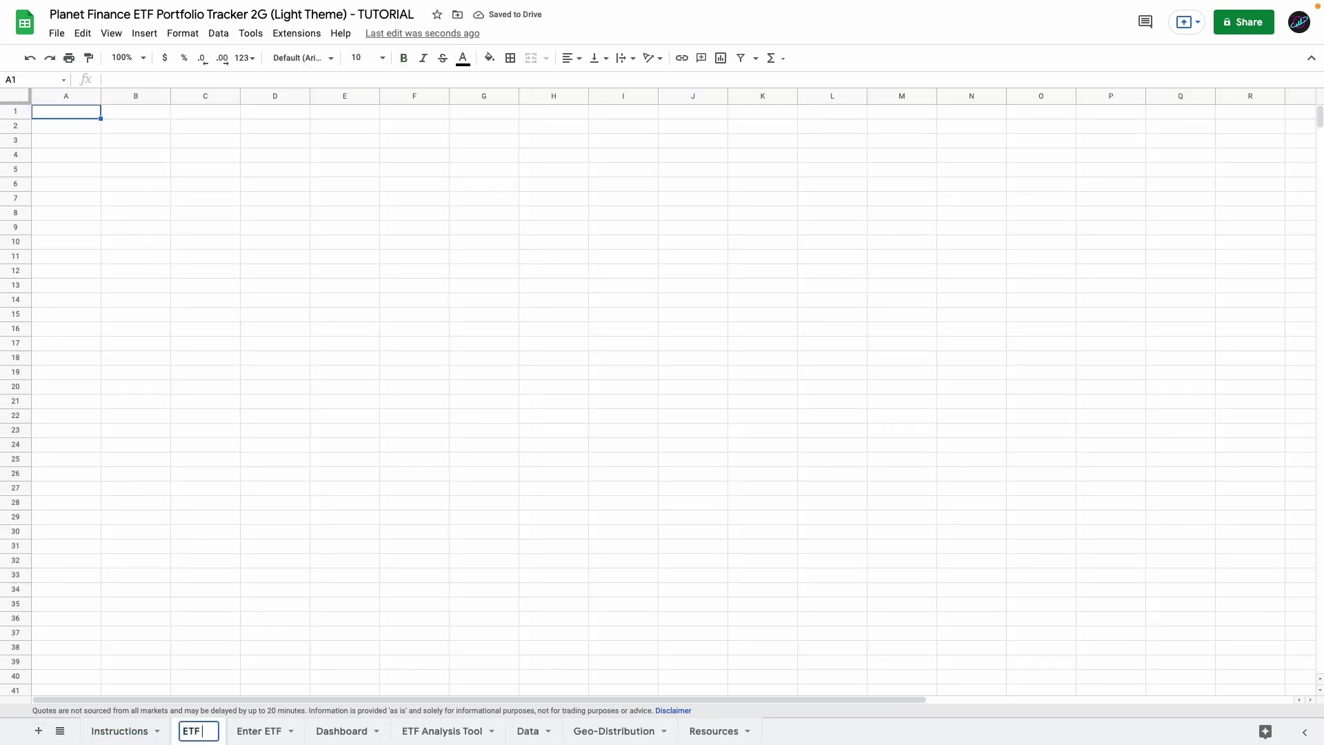
{"action": "key", "text": "Return"}
{"action": "type", "text": "ETF Portfolio Tracker 2G (Light Theme) - Thanks for your support!"}
{"action": "key", "text": "Return"}
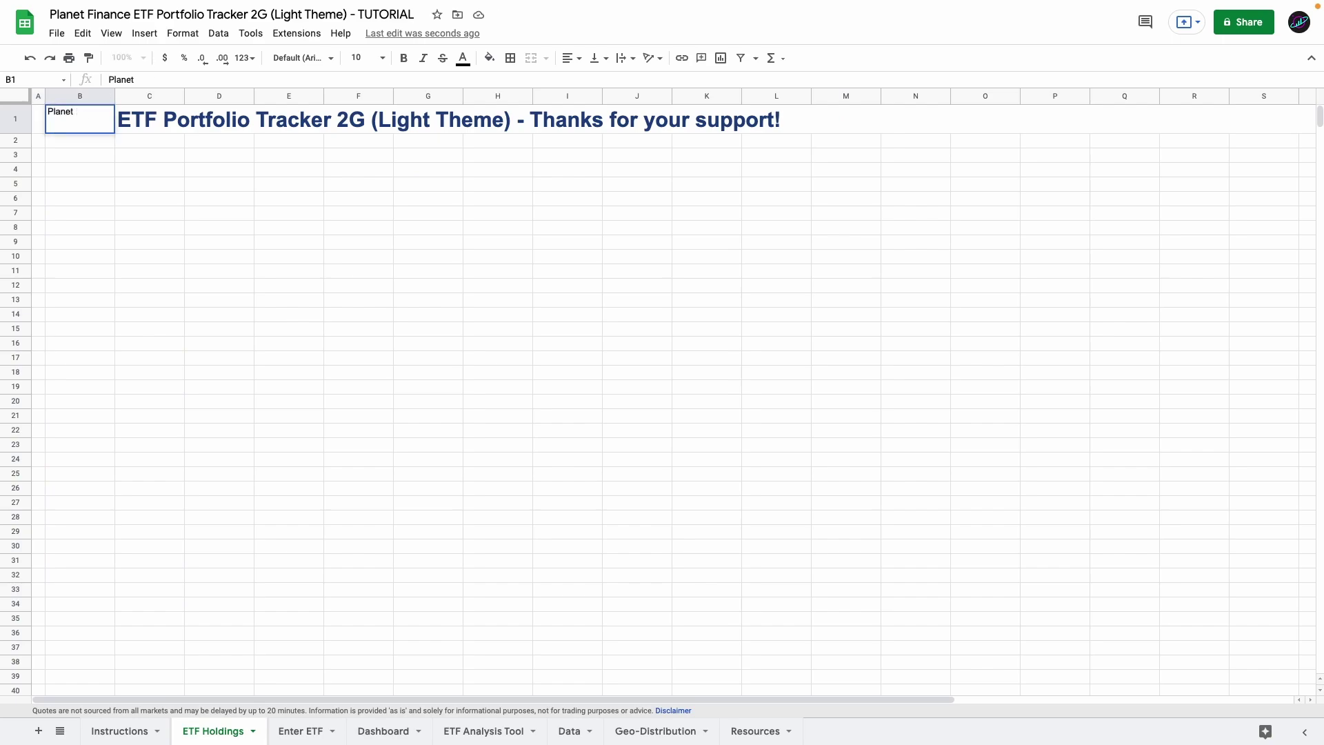
{"action": "type", "text": "Finance"}
Step: Enter the labels ETF Ticker, # of Shares and Avg. Purchase Price in column C
{"action": "left_click", "coordinate": [107, 160]}
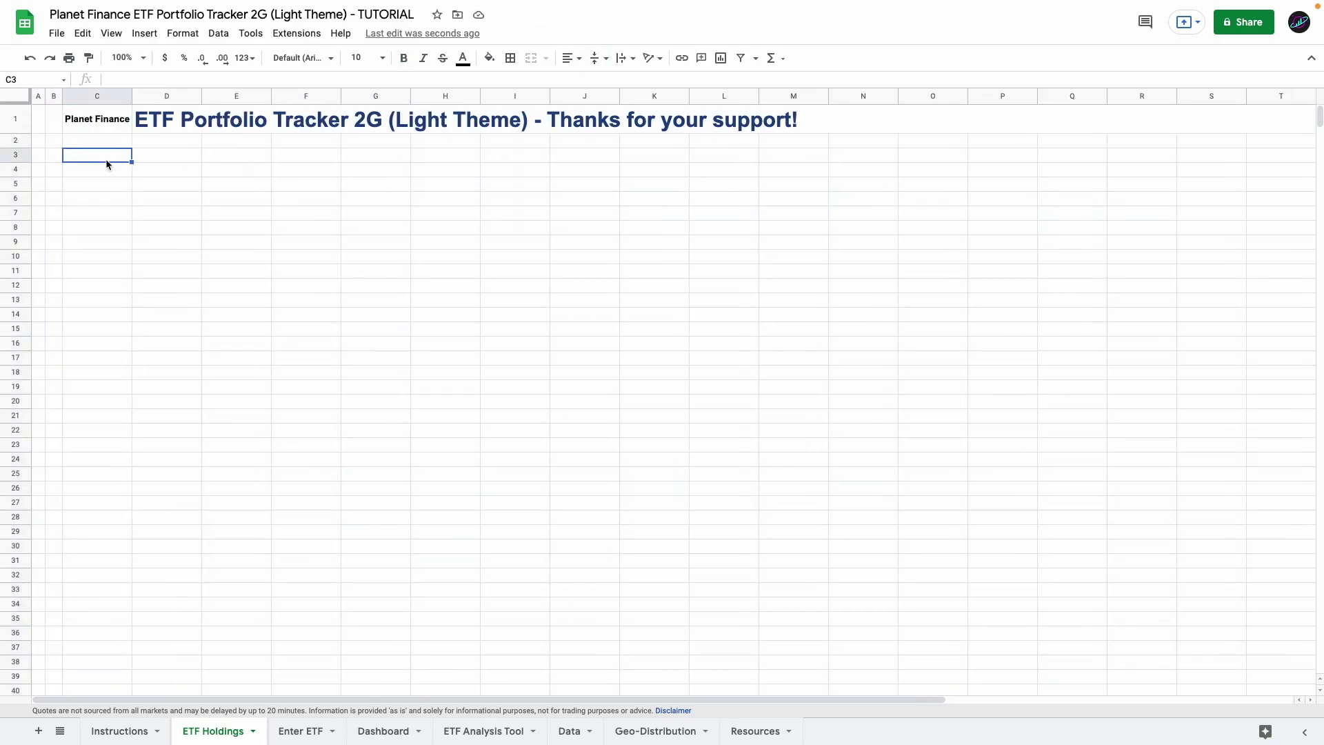
{"action": "type", "text": "ETF Ticker"}
{"action": "key", "text": "Down"}
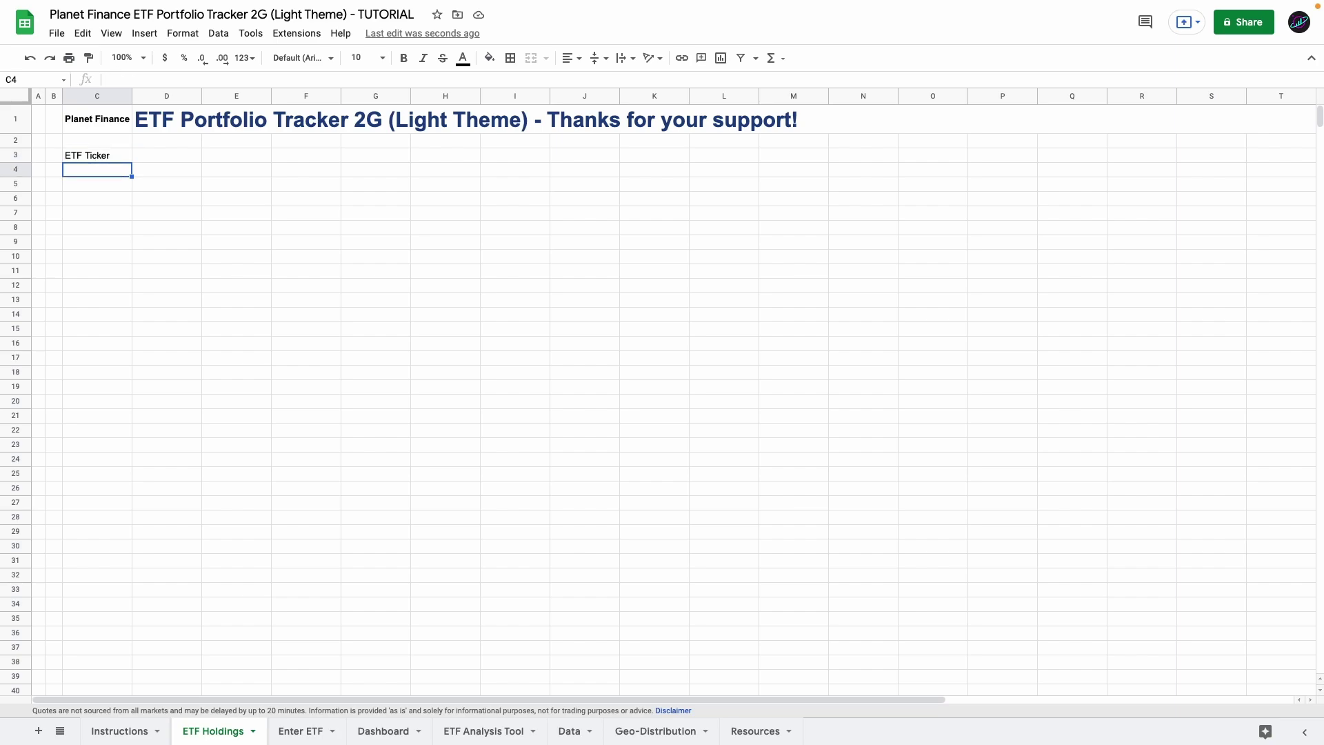
{"action": "type", "text": "# of Shares"}
{"action": "key", "text": "Return"}
{"action": "type", "text": "Avg. Purchase Price"}
{"action": "key", "text": "Return"}
Step: Enter SPY as the ticker and 150 as the number of shares
{"action": "left_click", "coordinate": [186, 159]}
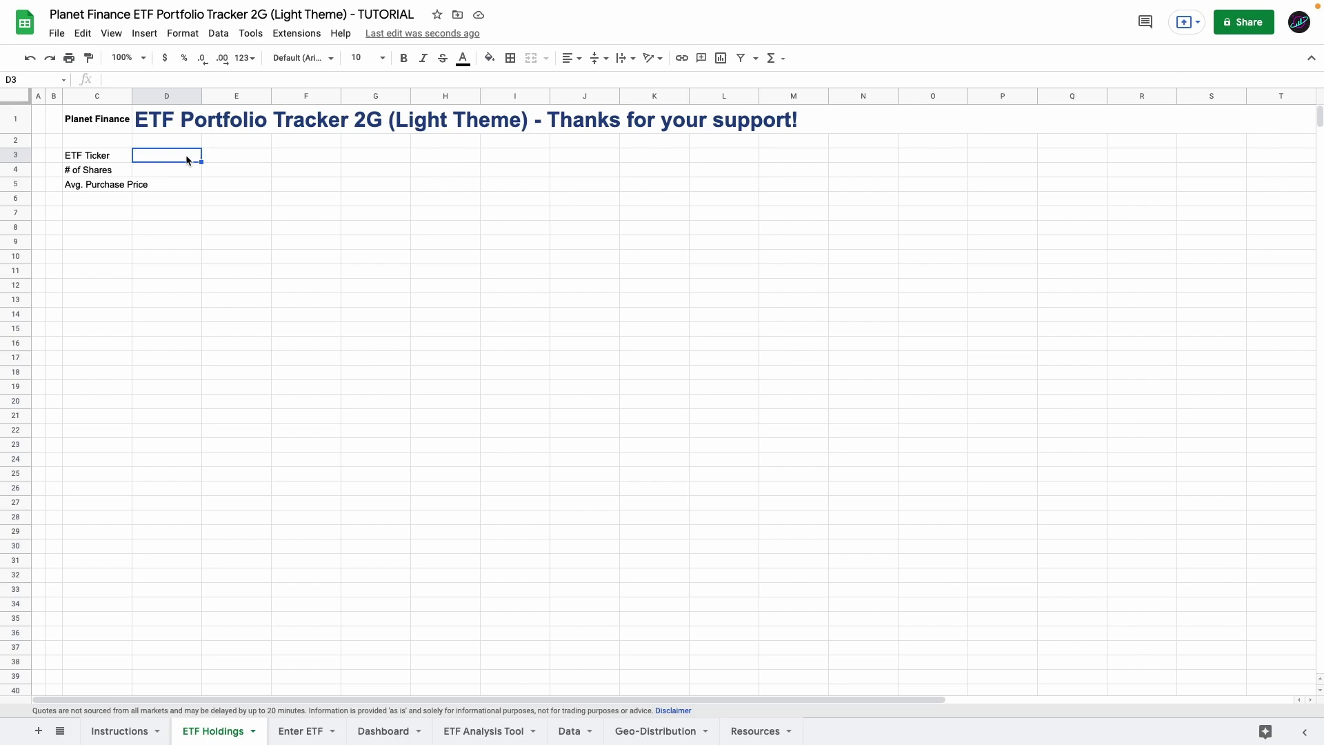
{"action": "type", "text": "SPY"}
{"action": "key", "text": "Return"}
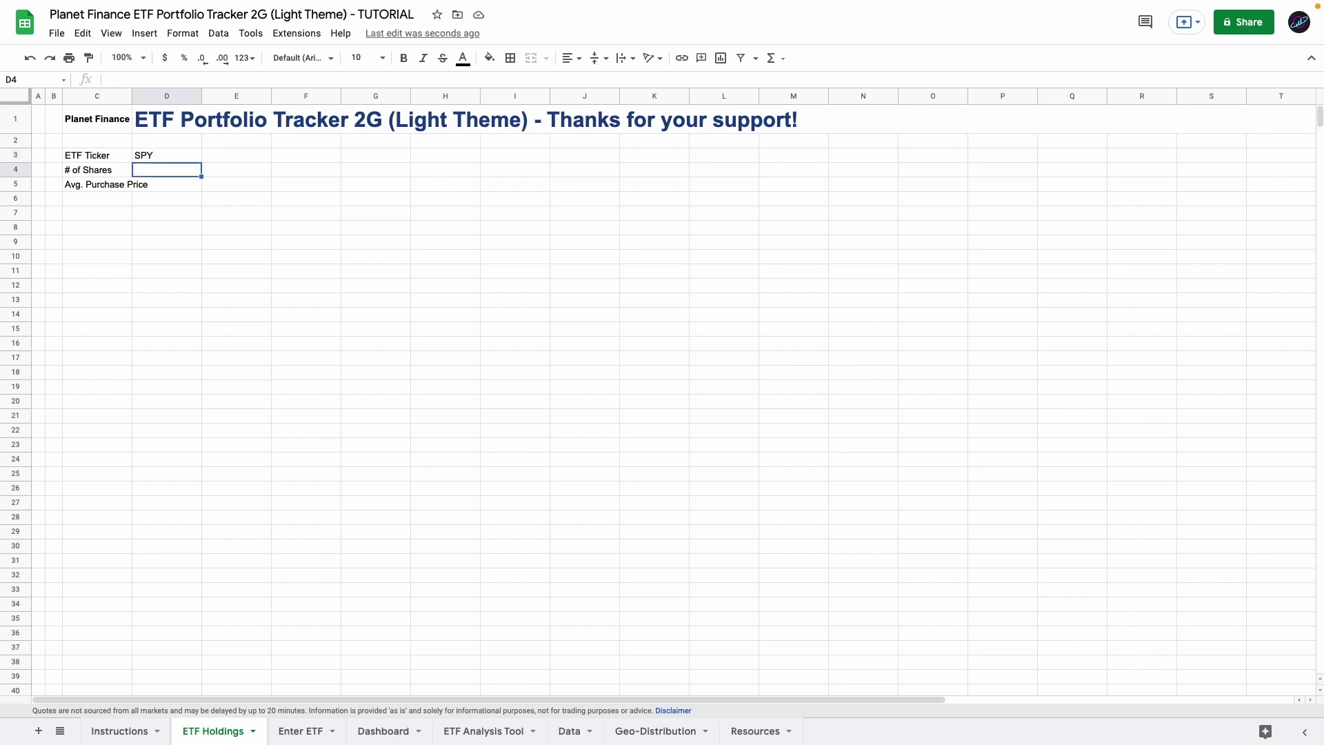
{"action": "type", "text": "150"}
{"action": "key", "text": "Return"}
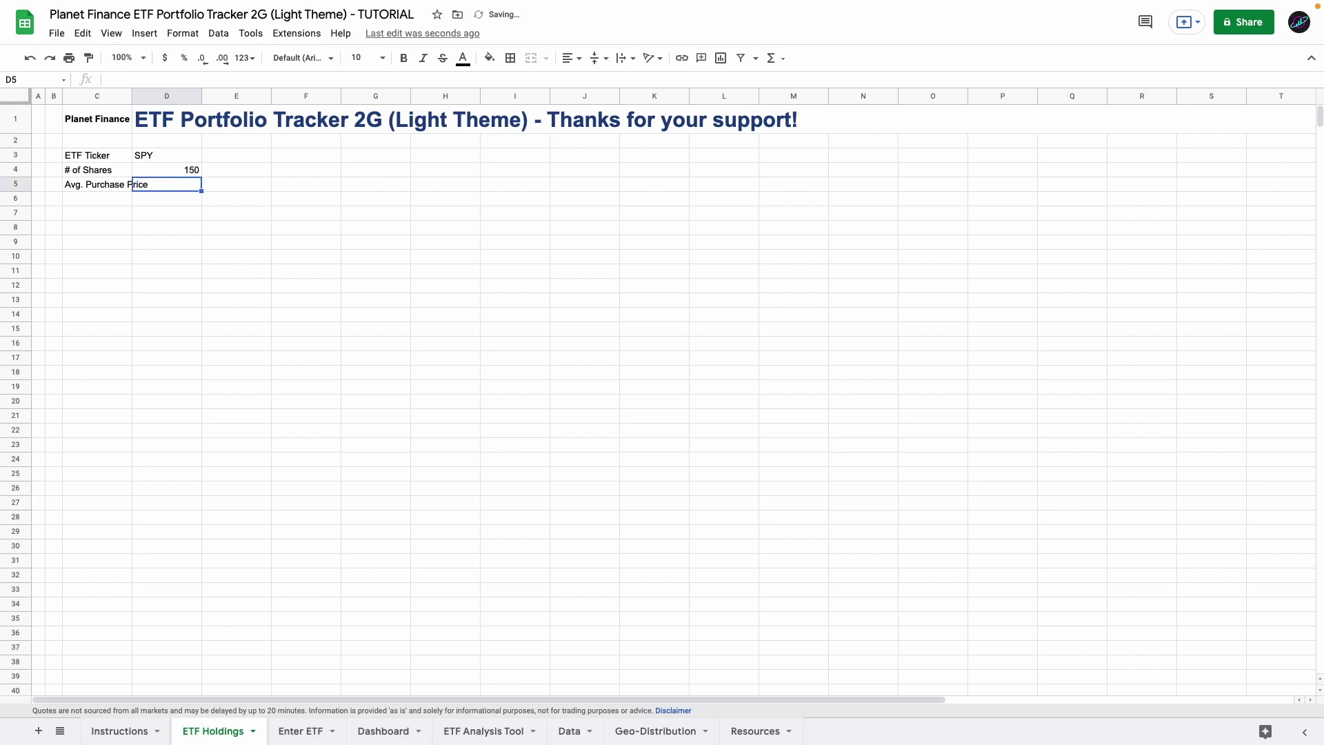
Step: Enter the 400 purchase price and paste the fund-name 'Top Holdings' title formula into C7
{"action": "type", "text": "400"}
{"action": "key", "text": "Return"}
{"action": "left_click", "coordinate": [116, 215]}
{"action": "type", "text": "=GOOGLEFINANCE(D3,\"name\")&\" - Top Holdings\""}
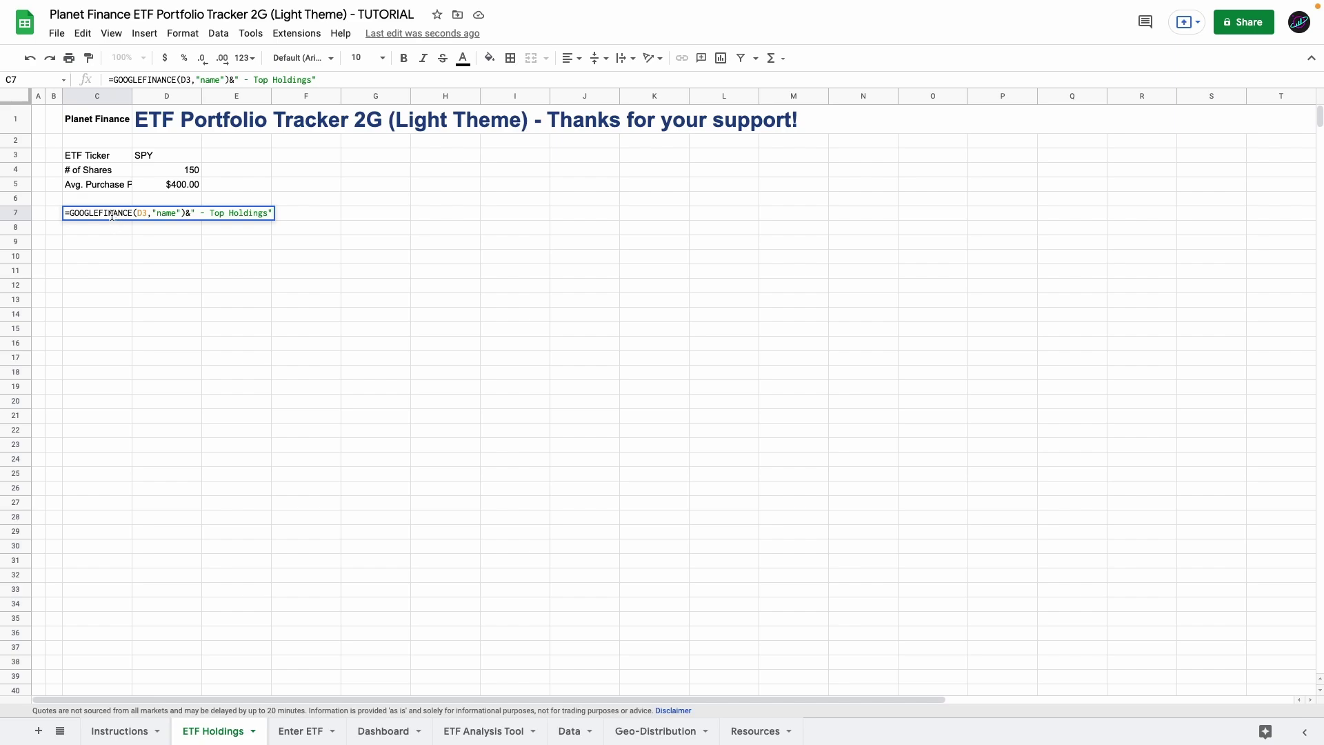
{"action": "left_click", "coordinate": [146, 213]}
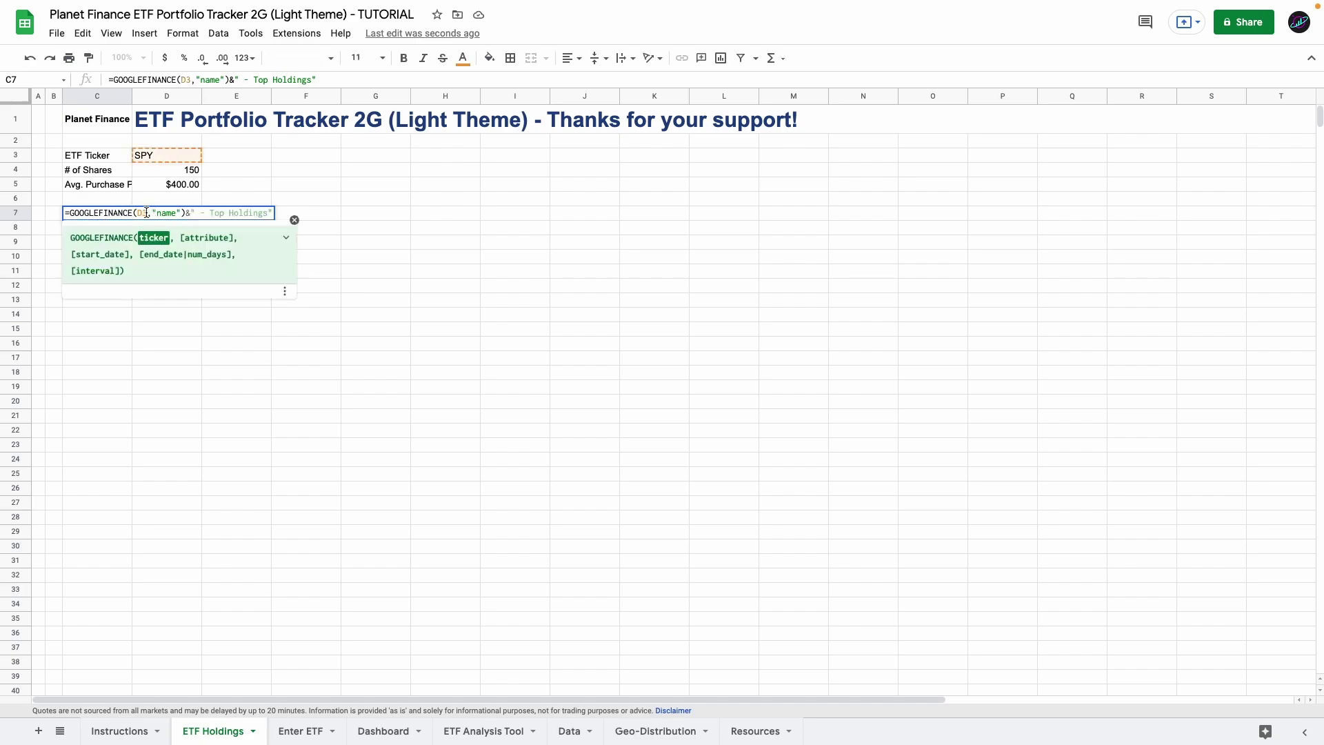
{"action": "left_click", "coordinate": [189, 212]}
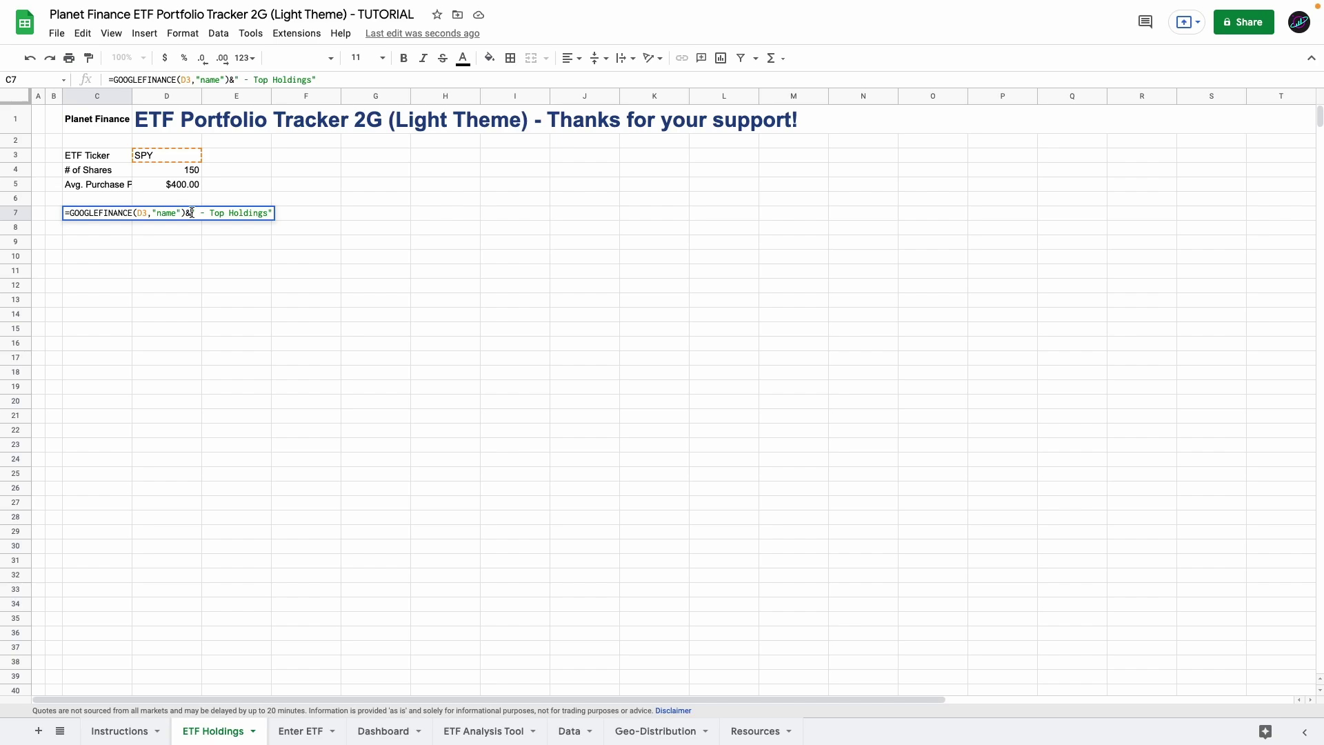
{"action": "left_click_drag", "start_coordinate": [192, 213], "coordinate": [273, 215]}
{"action": "key", "text": "Escape"}
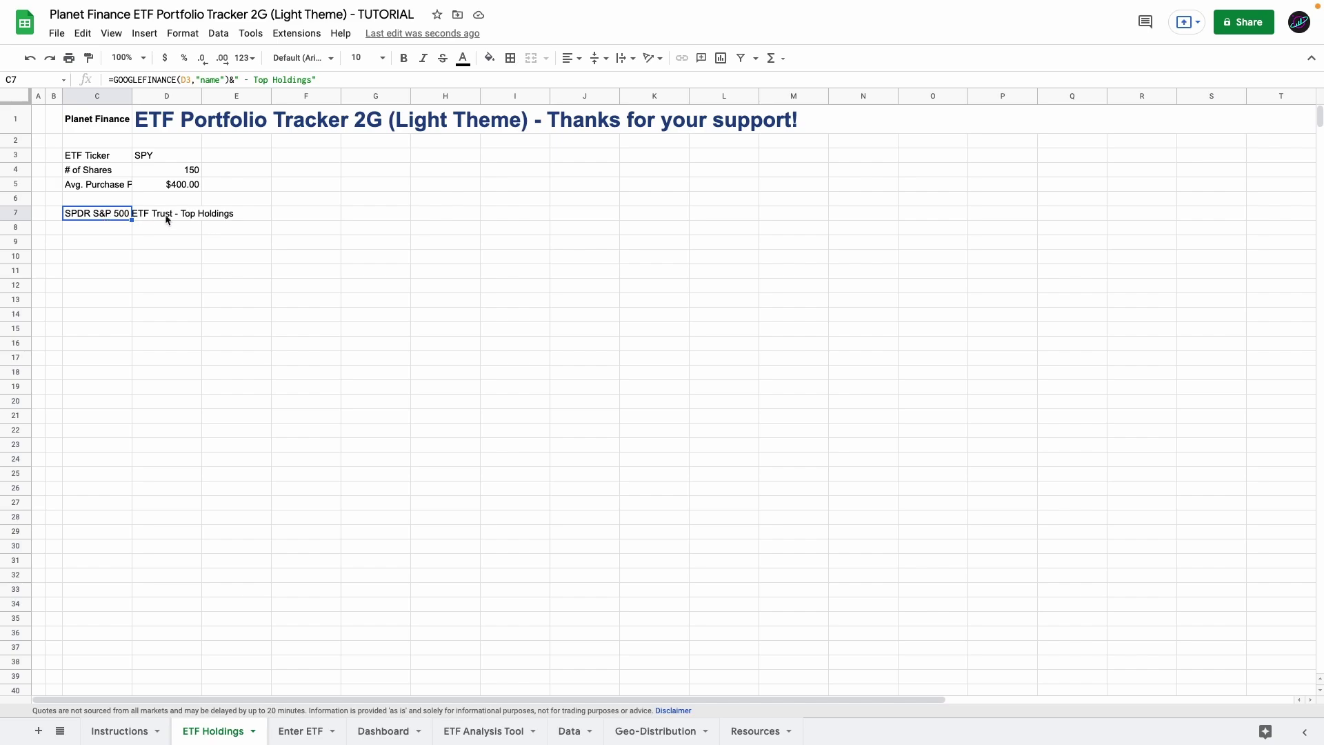
Step: Test the title with ticker ARKK, then merge C7:H7 and make it bold
{"action": "left_click", "coordinate": [167, 156]}
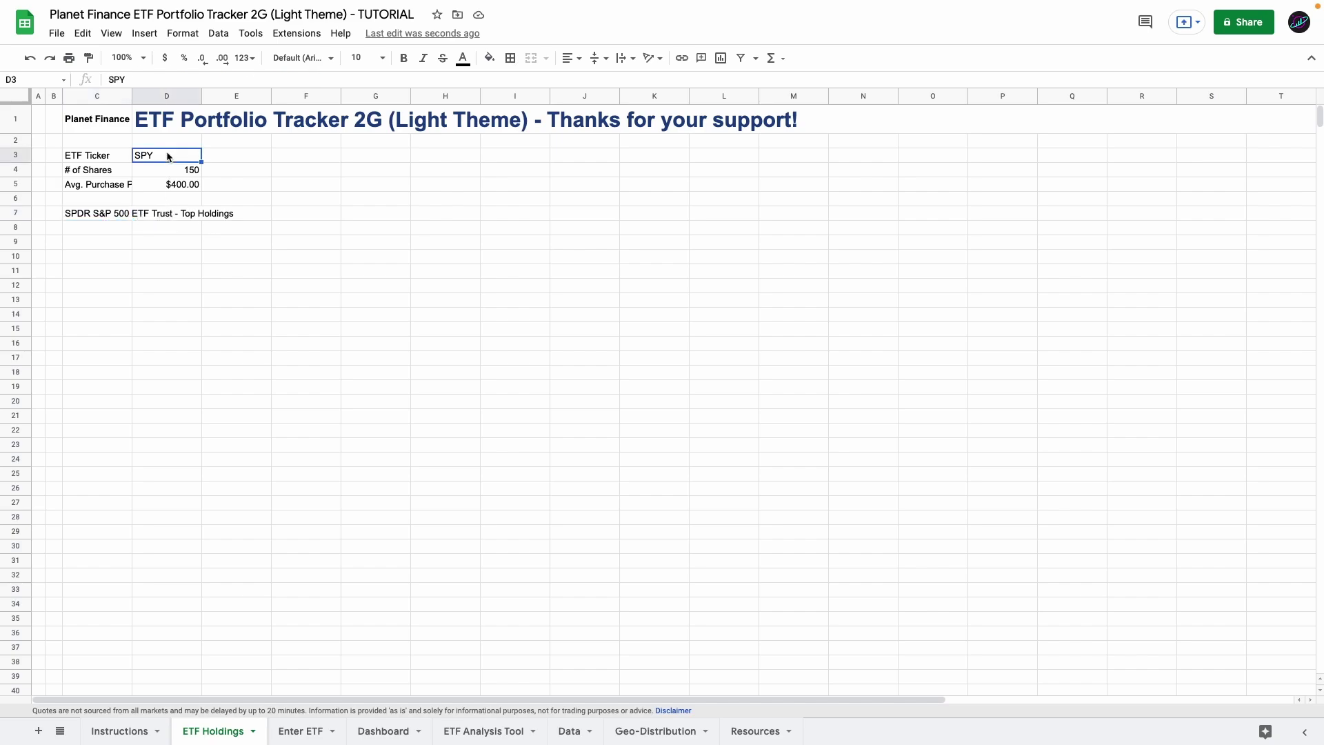
{"action": "type", "text": "ARKK"}
{"action": "key", "text": "Return"}
{"action": "left_click", "coordinate": [110, 216]}
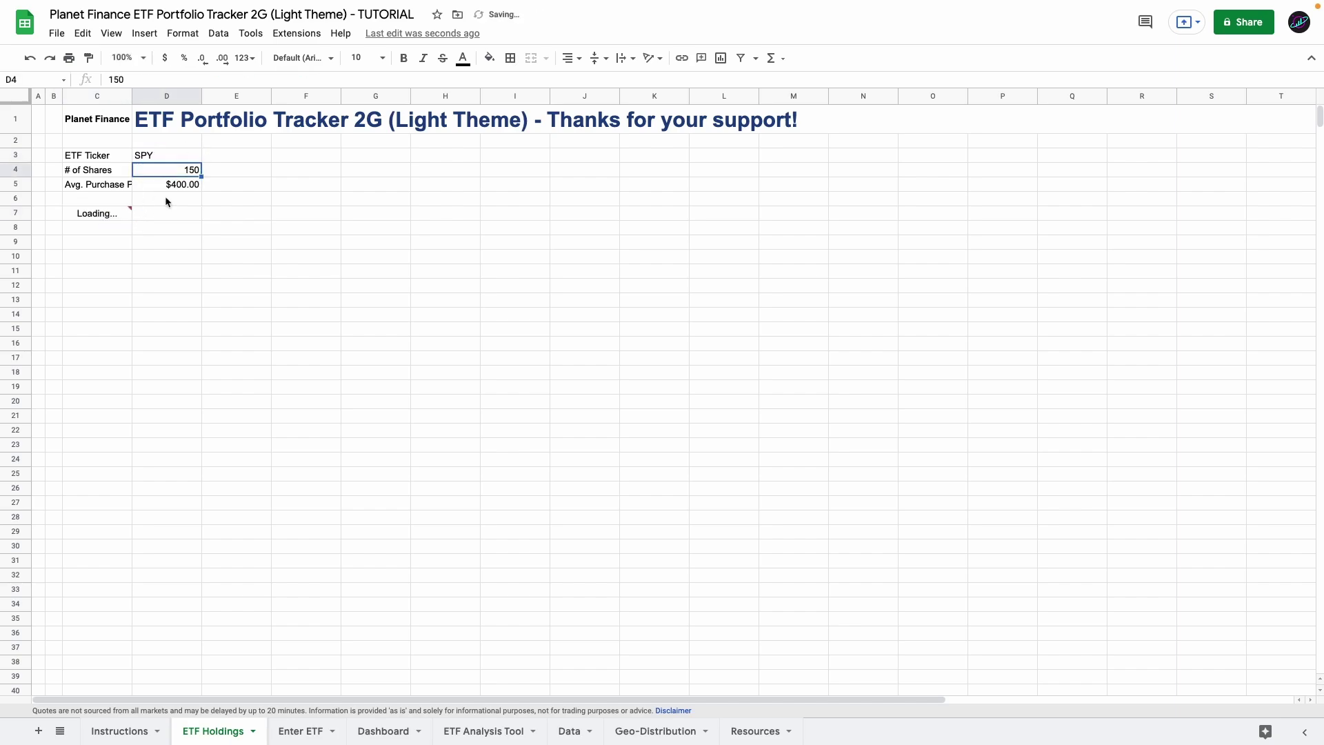
{"action": "left_click_drag", "start_coordinate": [114, 213], "coordinate": [428, 214]}
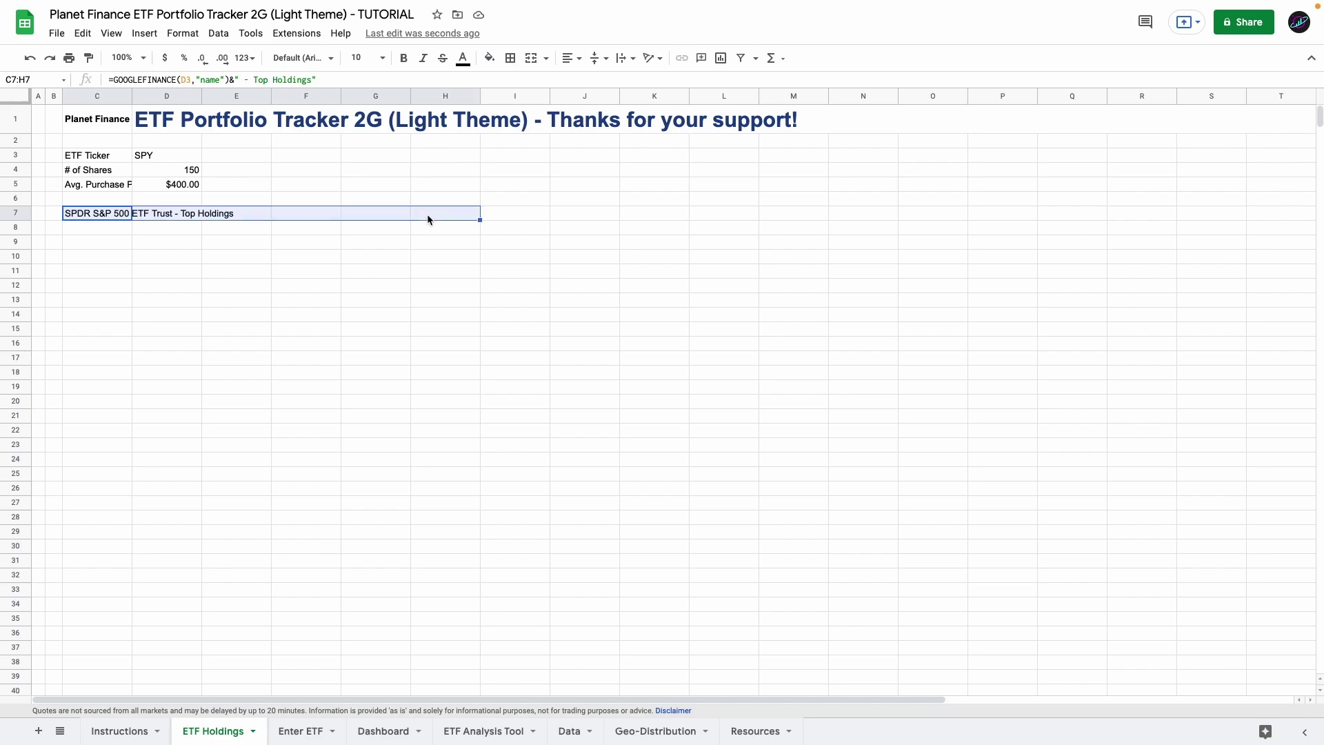
{"action": "left_click", "coordinate": [531, 58]}
{"action": "key", "text": "ctrl+b"}
Step: Type row-8 headers #, Country, Cost, Market Value and $ Return
{"action": "left_click", "coordinate": [54, 228]}
{"action": "type", "text": "#"}
{"action": "key", "text": "Tab"}
{"action": "key", "text": "Tab"}
{"action": "key", "text": "Tab"}
{"action": "type", "text": "Country"}
{"action": "key", "text": "Tab"}
{"action": "type", "text": "Cost\tMarket Value\t$ Return"}
{"action": "left_click", "coordinate": [97, 228]}
{"action": "left_click_drag", "start_coordinate": [52, 232], "coordinate": [441, 229]}
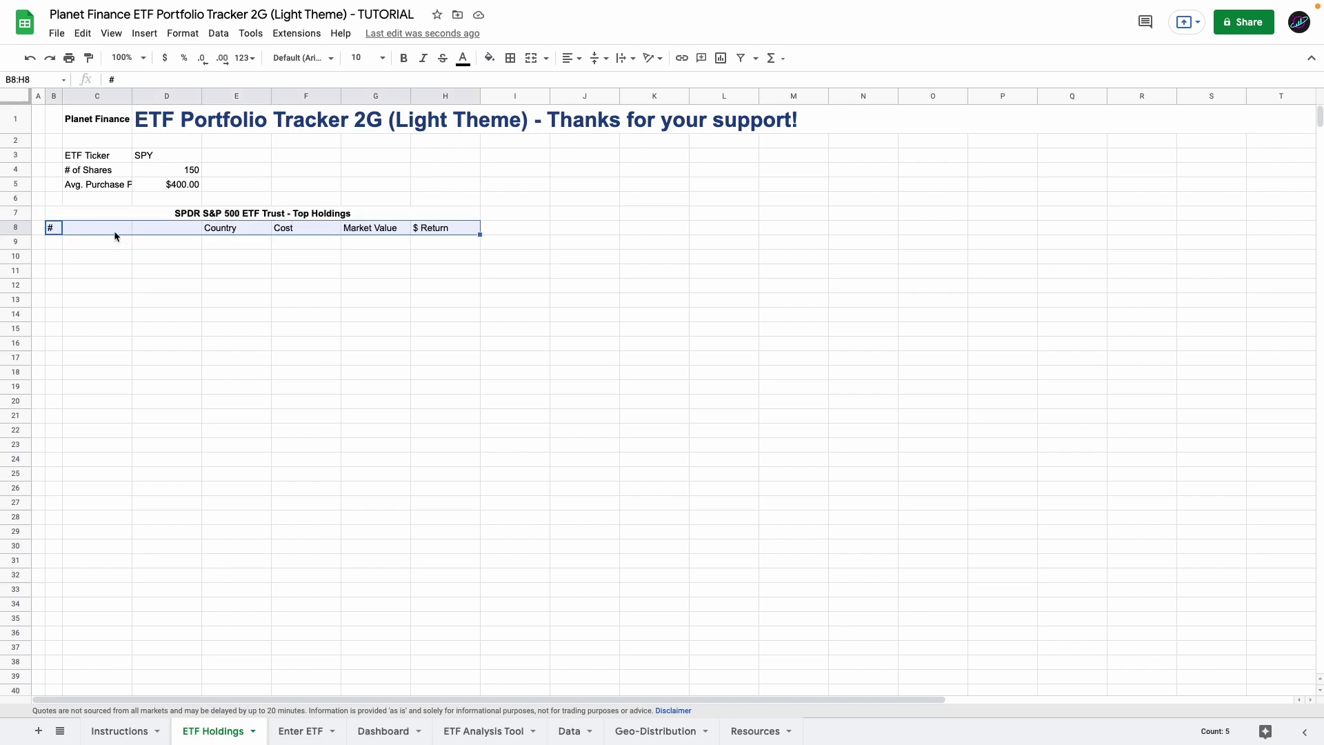
{"action": "mouse_move", "coordinate": [115, 234]}
{"action": "left_mouse_down"}
{"action": "mouse_move", "coordinate": [145, 233]}
{"action": "mouse_move", "coordinate": [115, 230]}
{"action": "left_mouse_up"}
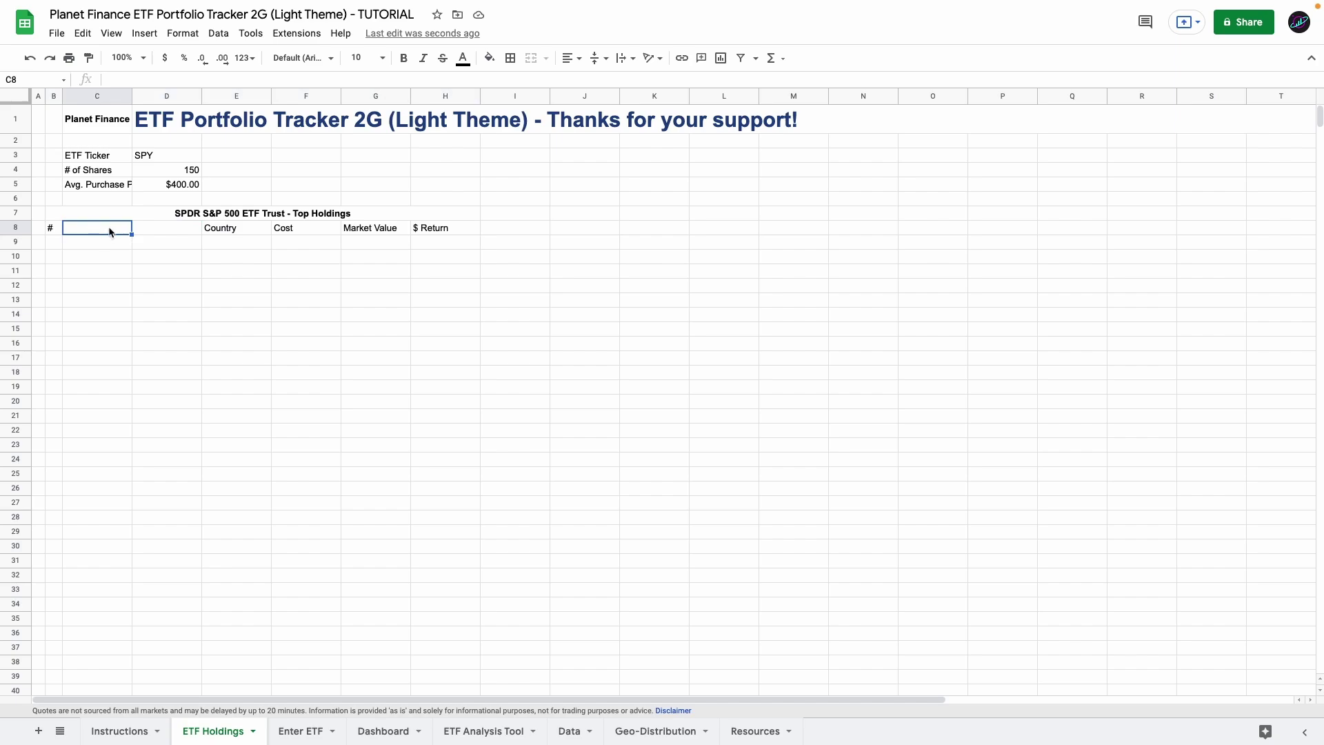
Step: Paste the IFERROR(QUERY(IMPORTHTML)) MarketWatch formula into C8 to list SPY's top holdings
{"action": "double_click", "coordinate": [124, 229]}
{"action": "type", "text": "=IFERROR(QUERY(IMPORTHTML(\"https://www.marketwatch.com/investing/fund/\"&$D$3&\"/holdings/\",\"table\",7),\"SELECT Col2,Col3\"),\"Refresh\")"}
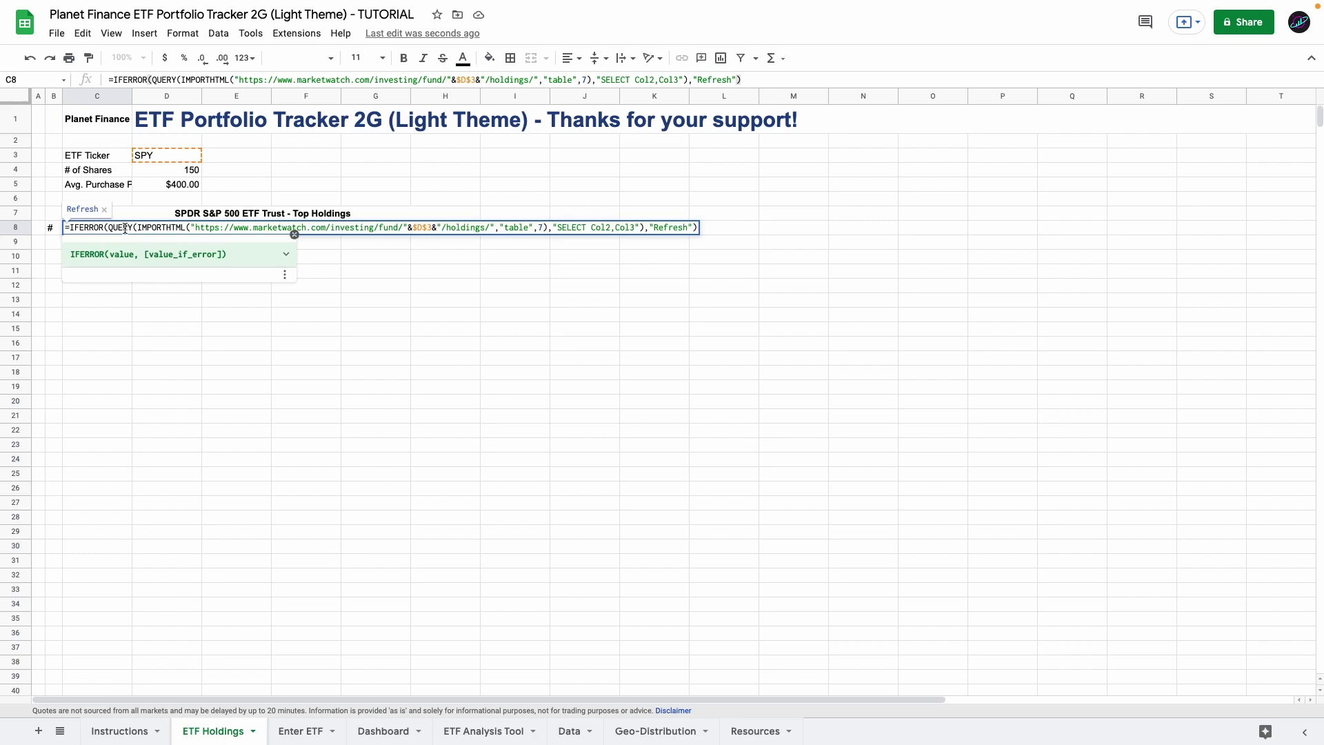
{"action": "key", "text": "Return"}
{"action": "double_click", "coordinate": [114, 226]}
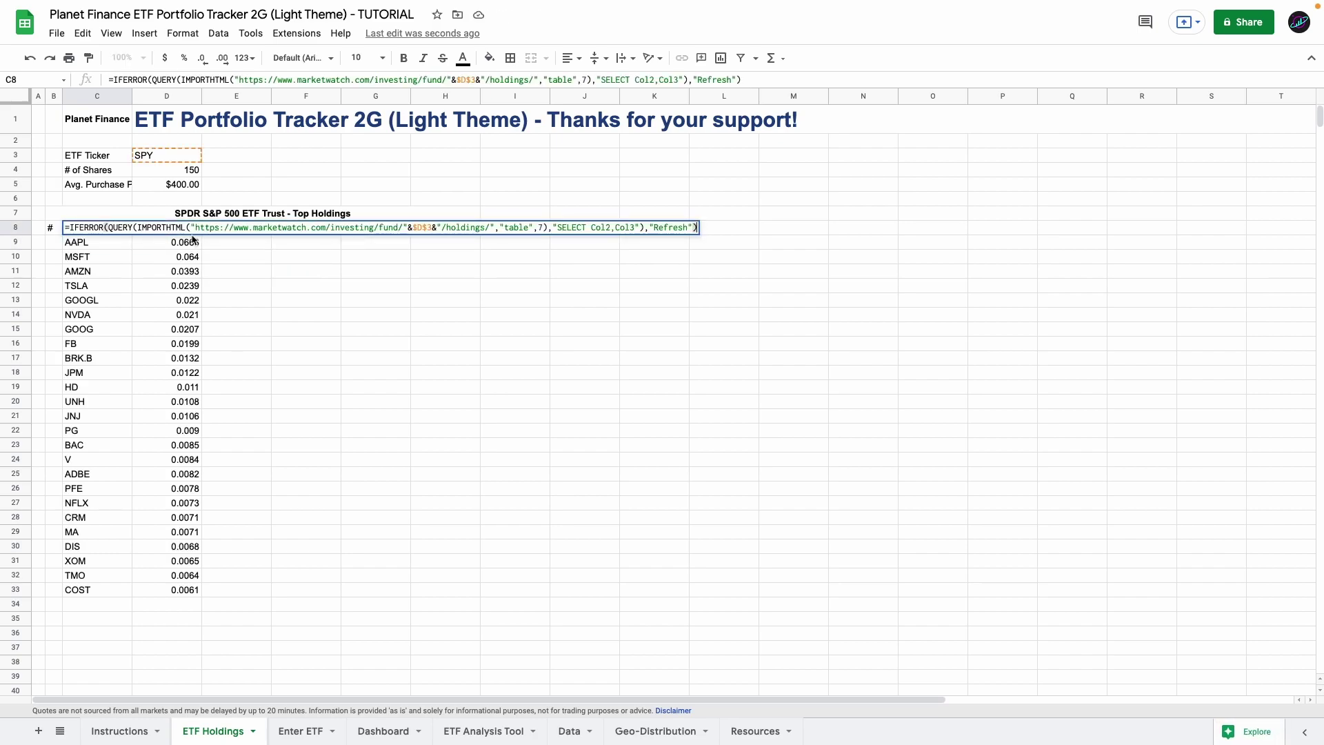
Step: Open MarketWatch's SPY quote page and go to its Holdings listing
{"action": "left_click", "coordinate": [250, 228]}
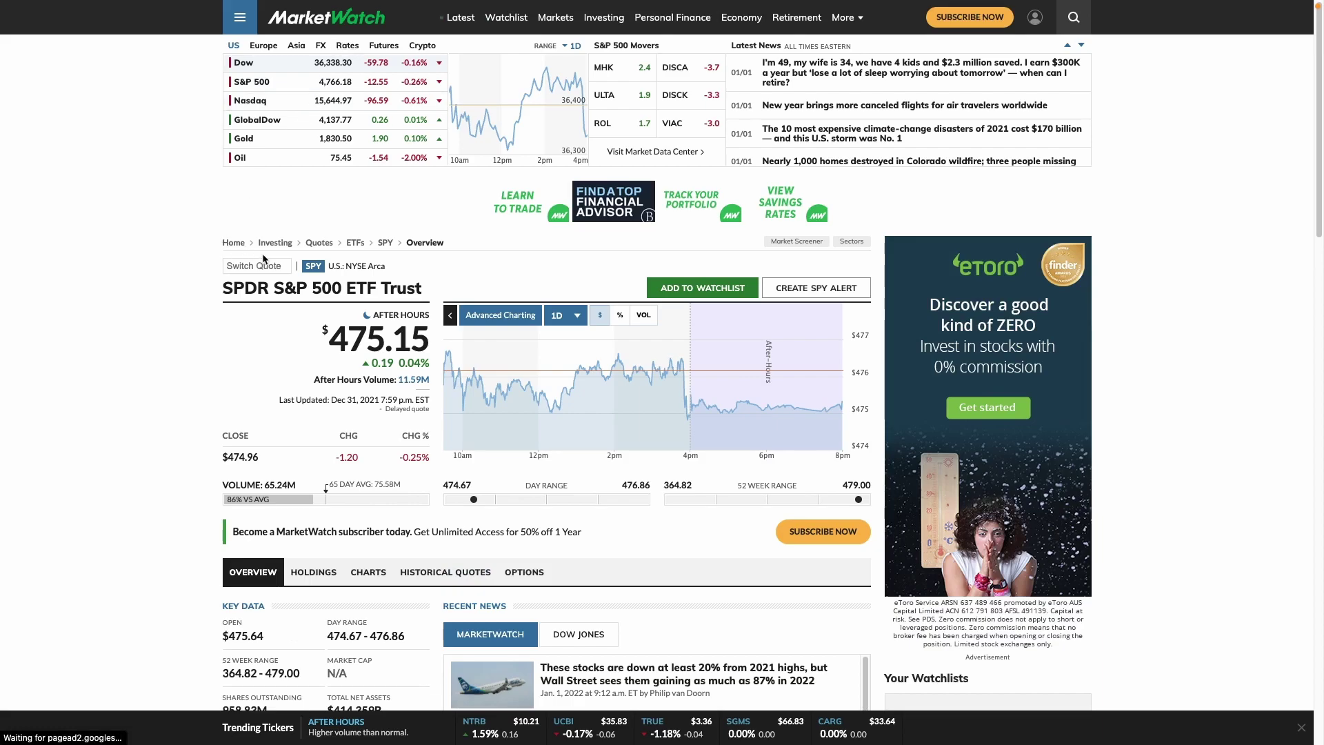
{"action": "scroll", "coordinate": [312, 317], "scroll_direction": "down", "scroll_amount": 1}
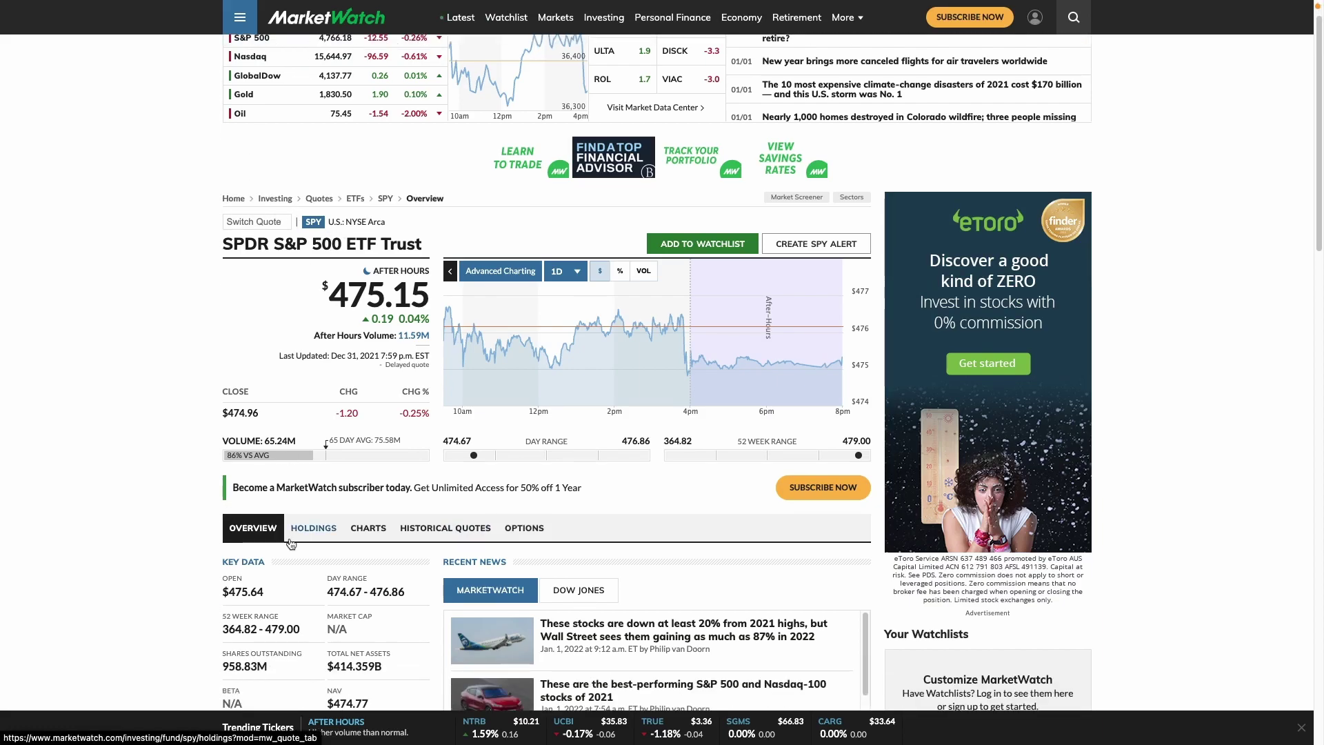
{"action": "left_click", "coordinate": [322, 539]}
{"action": "scroll", "coordinate": [169, 428], "scroll_direction": "down", "scroll_amount": 4}
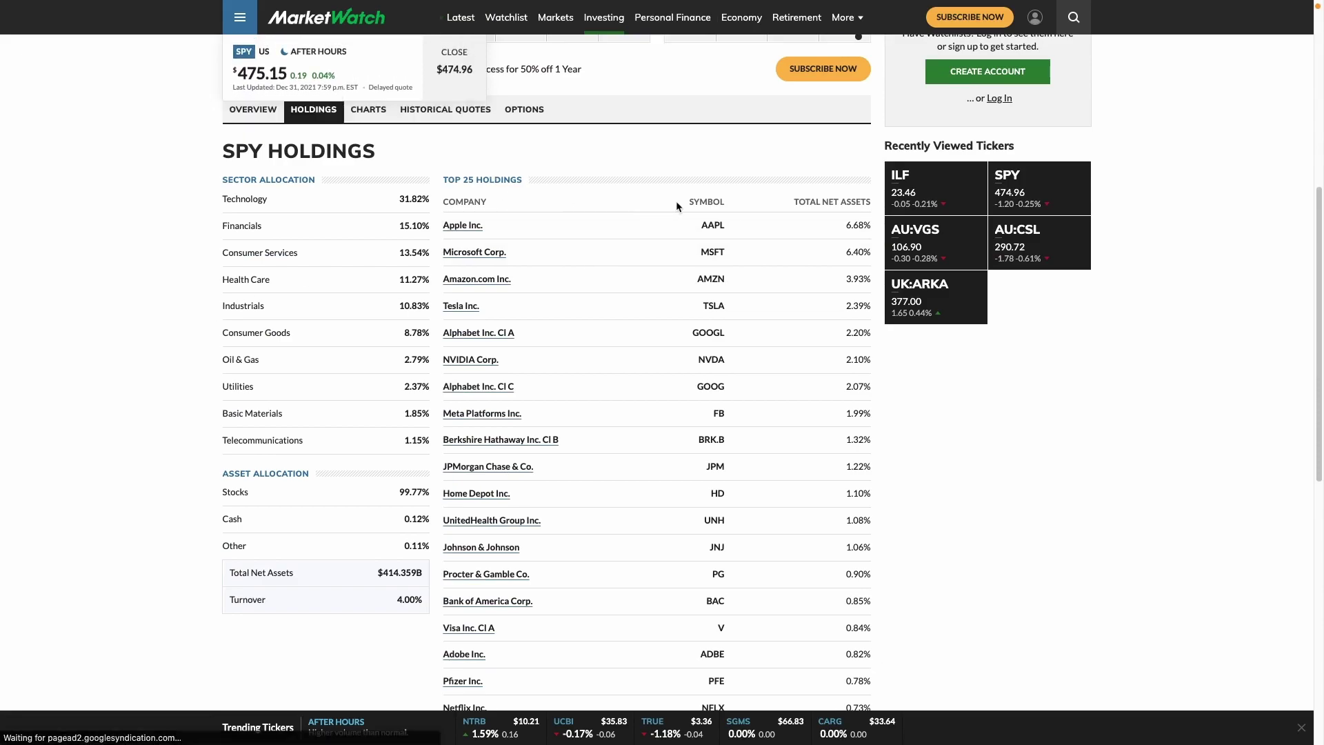
Step: Highlight top holdings rows, Apple's 6.68% weight, and sector rows Technology through Telecommunications
{"action": "left_click_drag", "start_coordinate": [445, 199], "coordinate": [647, 278]}
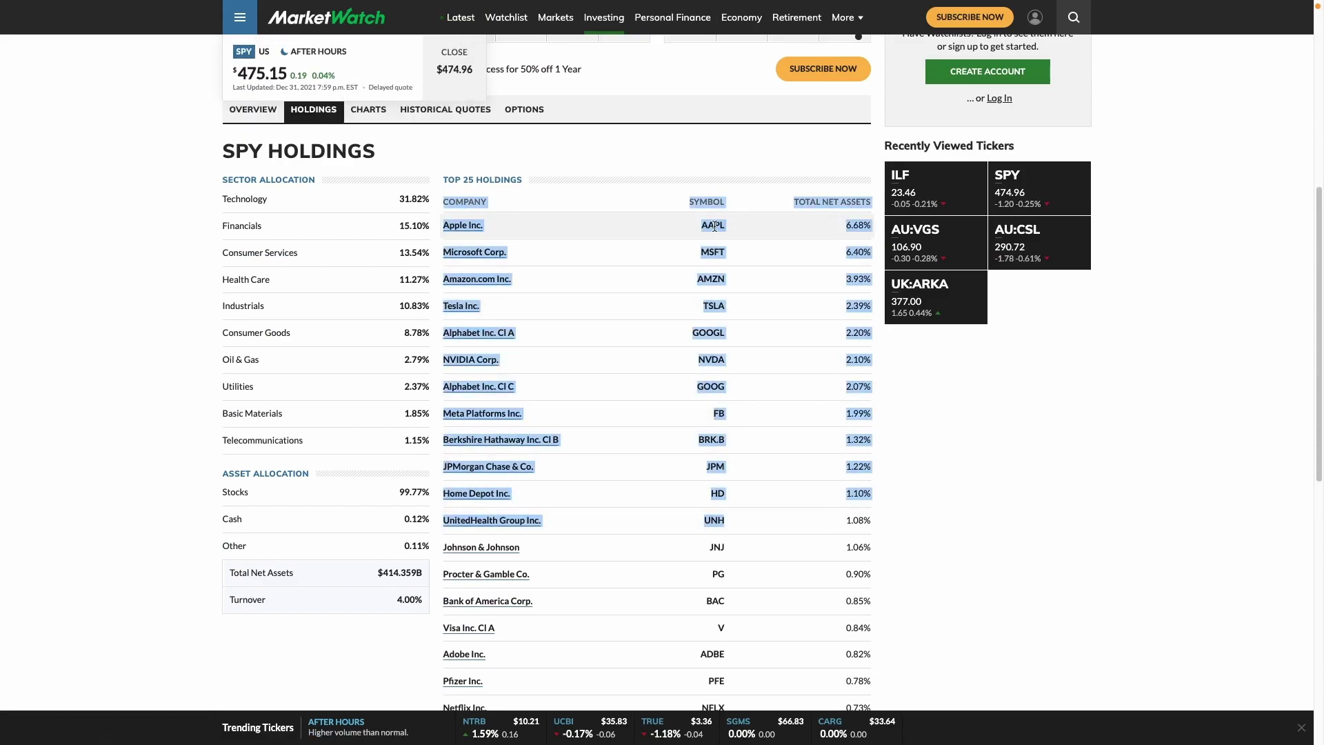
{"action": "left_click", "coordinate": [846, 234]}
{"action": "double_click", "coordinate": [856, 226]}
{"action": "left_click", "coordinate": [847, 226]}
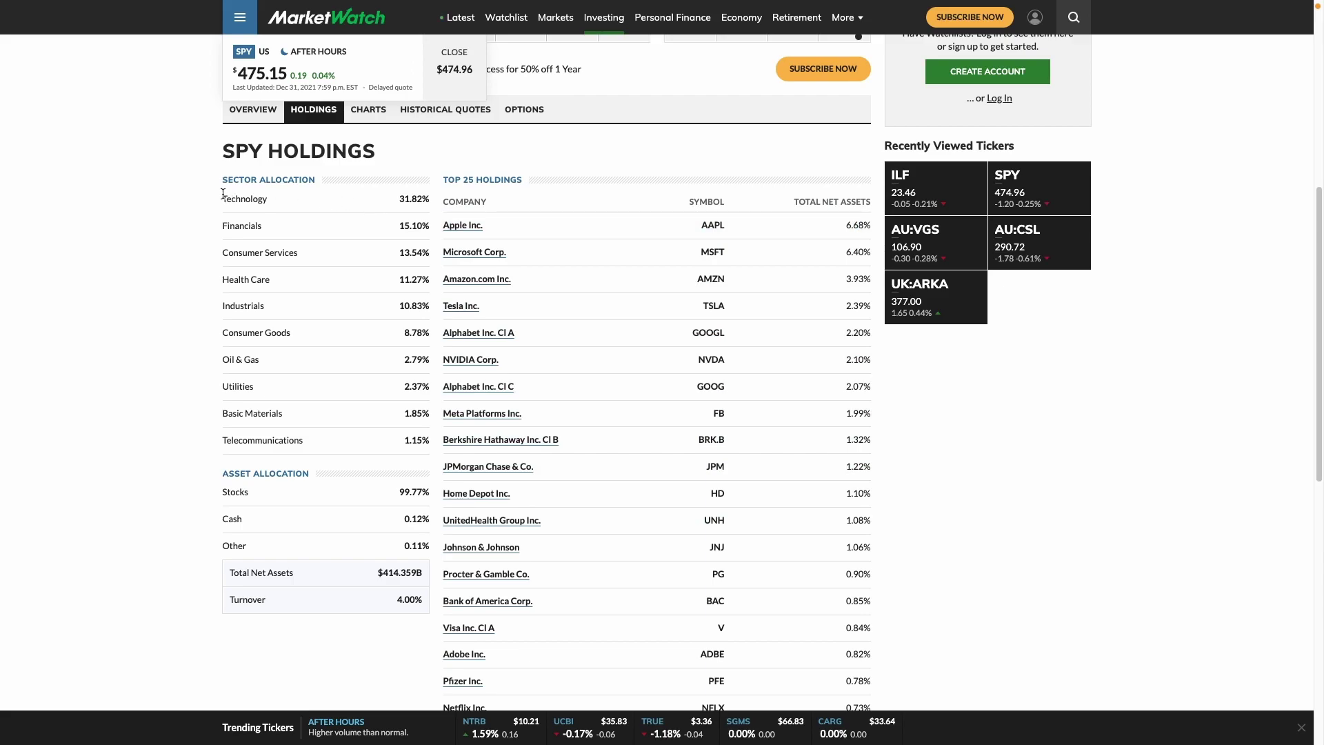
{"action": "left_click_drag", "start_coordinate": [222, 193], "coordinate": [365, 442]}
{"action": "left_click", "coordinate": [324, 344]}
Step: Format the top-holdings weights in D9:D33 as percentages
{"action": "scroll", "coordinate": [503, 362], "scroll_direction": "up", "scroll_amount": 1}
{"action": "scroll", "coordinate": [502, 366], "scroll_direction": "up", "scroll_amount": 5}
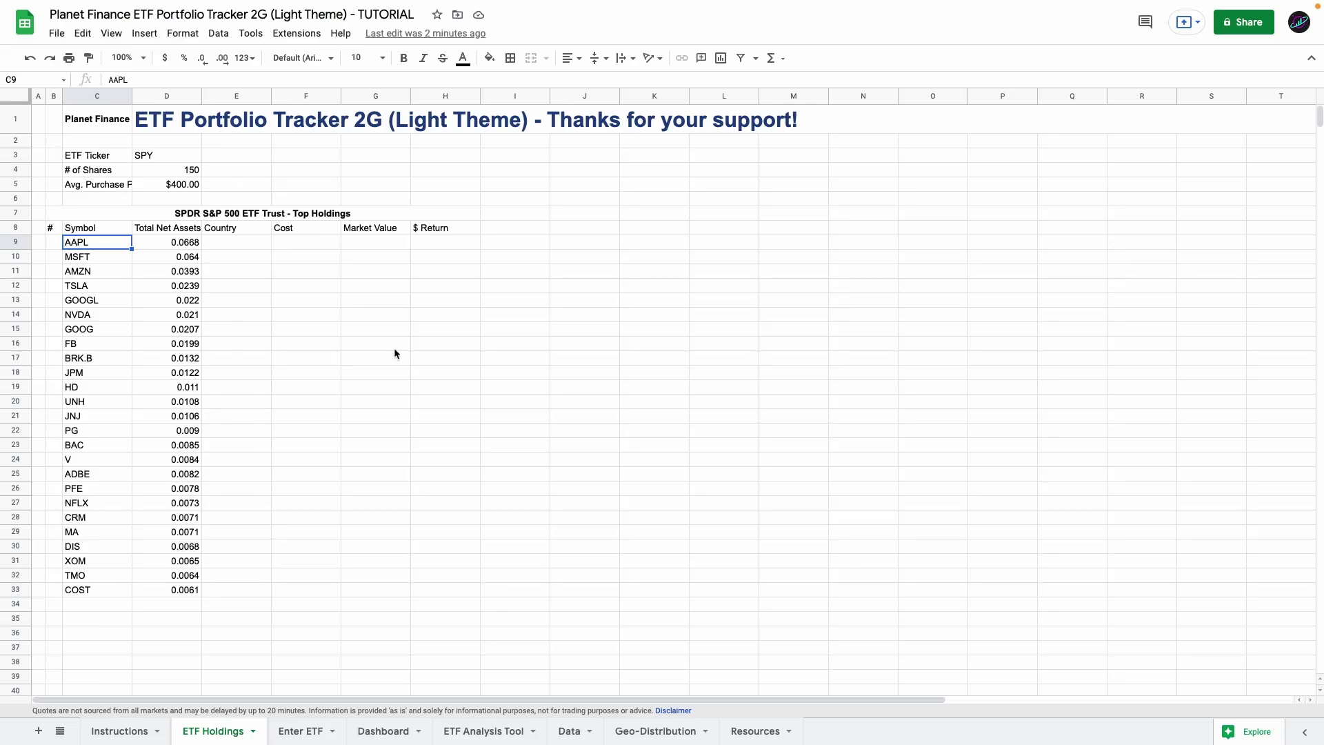
{"action": "left_click_drag", "start_coordinate": [166, 242], "coordinate": [150, 598]}
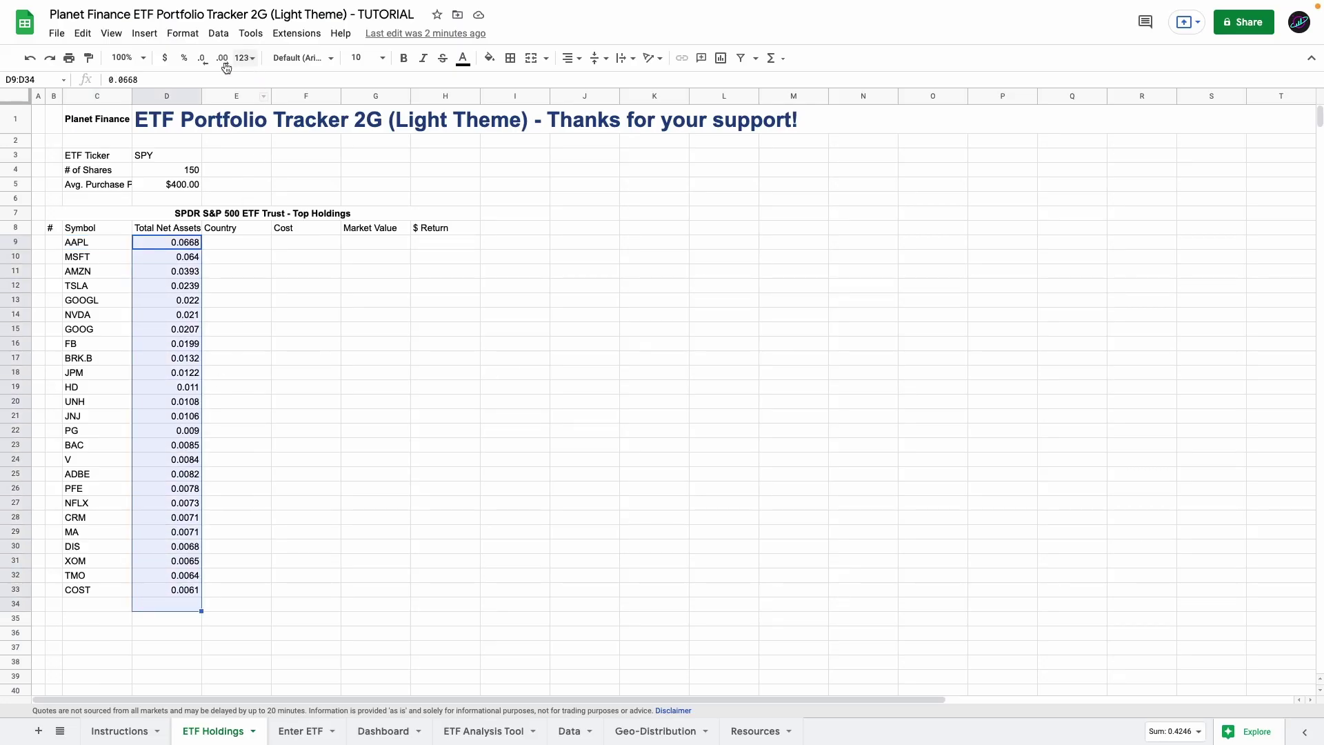
{"action": "left_click", "coordinate": [184, 58]}
{"action": "left_click", "coordinate": [104, 611]}
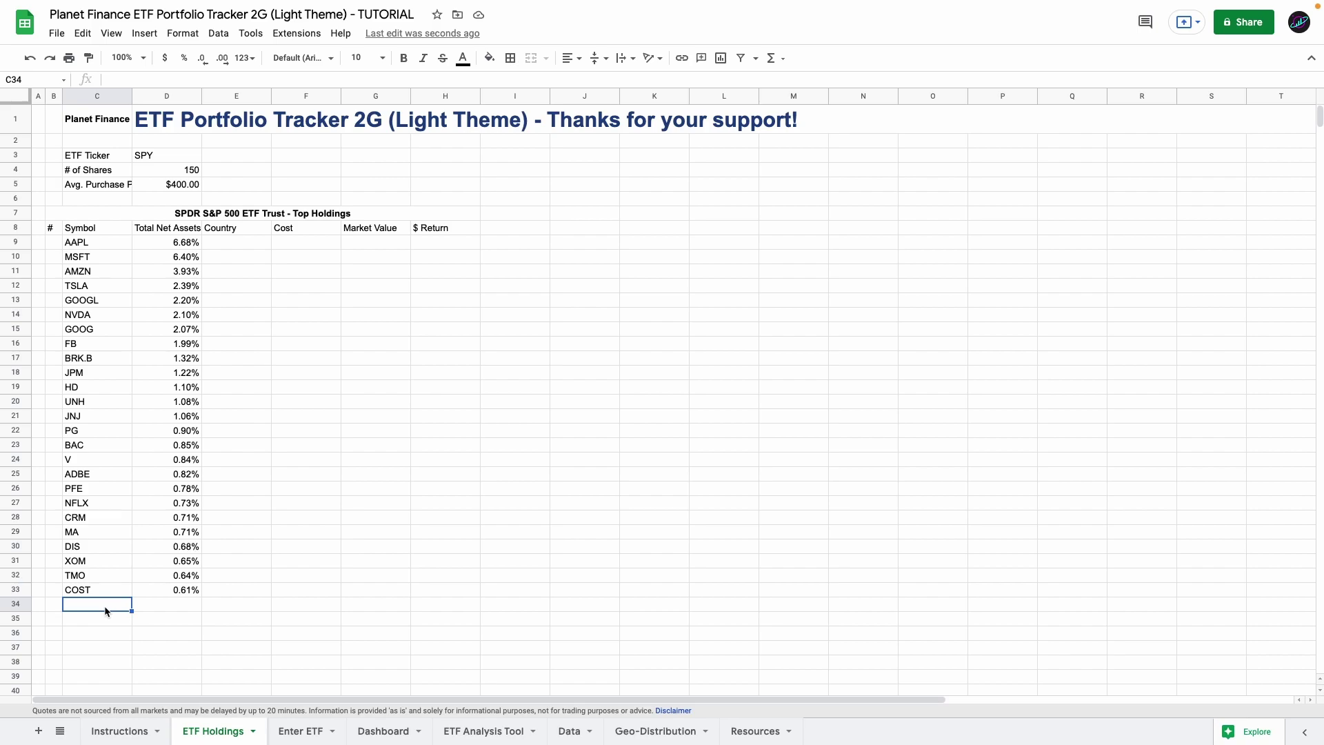
{"action": "left_click_drag", "start_coordinate": [166, 242], "coordinate": [147, 588]}
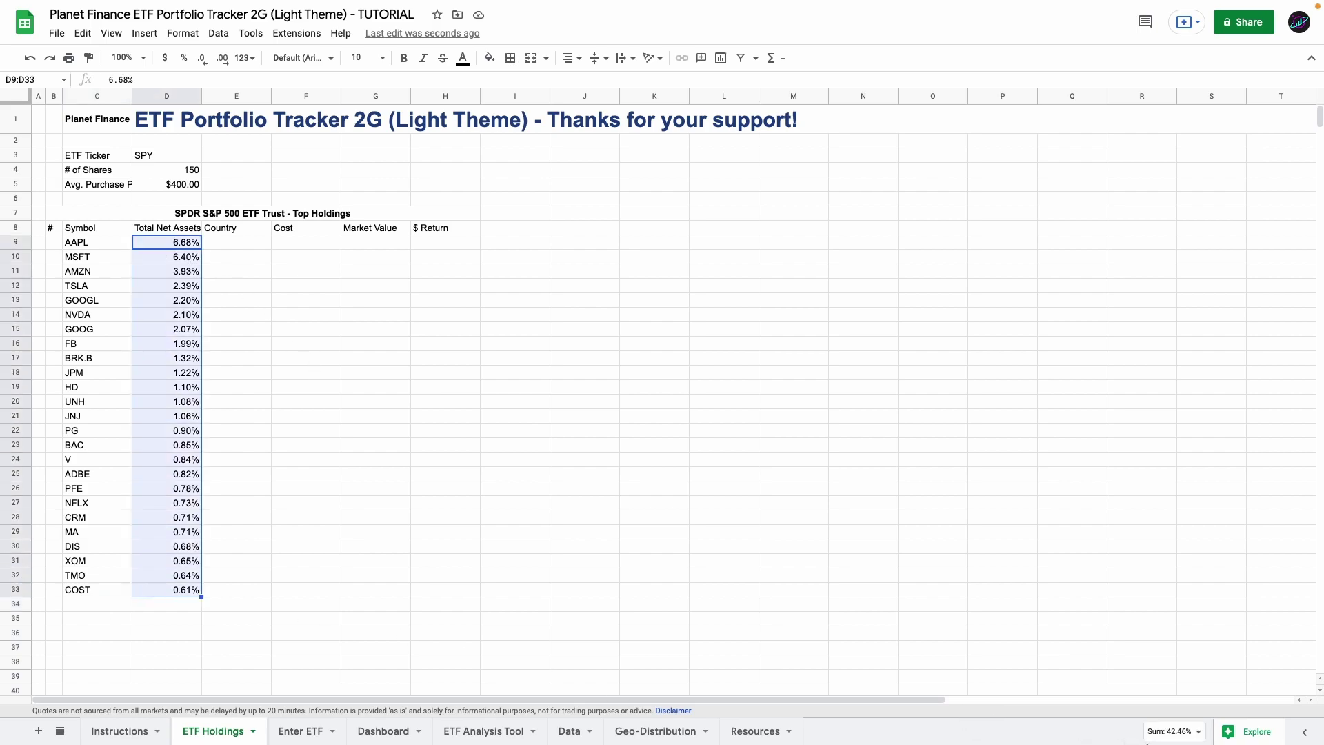
Step: Add an Other row: label C34 and enter =1-SUM(D9:D33) in D34, giving 57.54%
{"action": "left_click", "coordinate": [90, 605]}
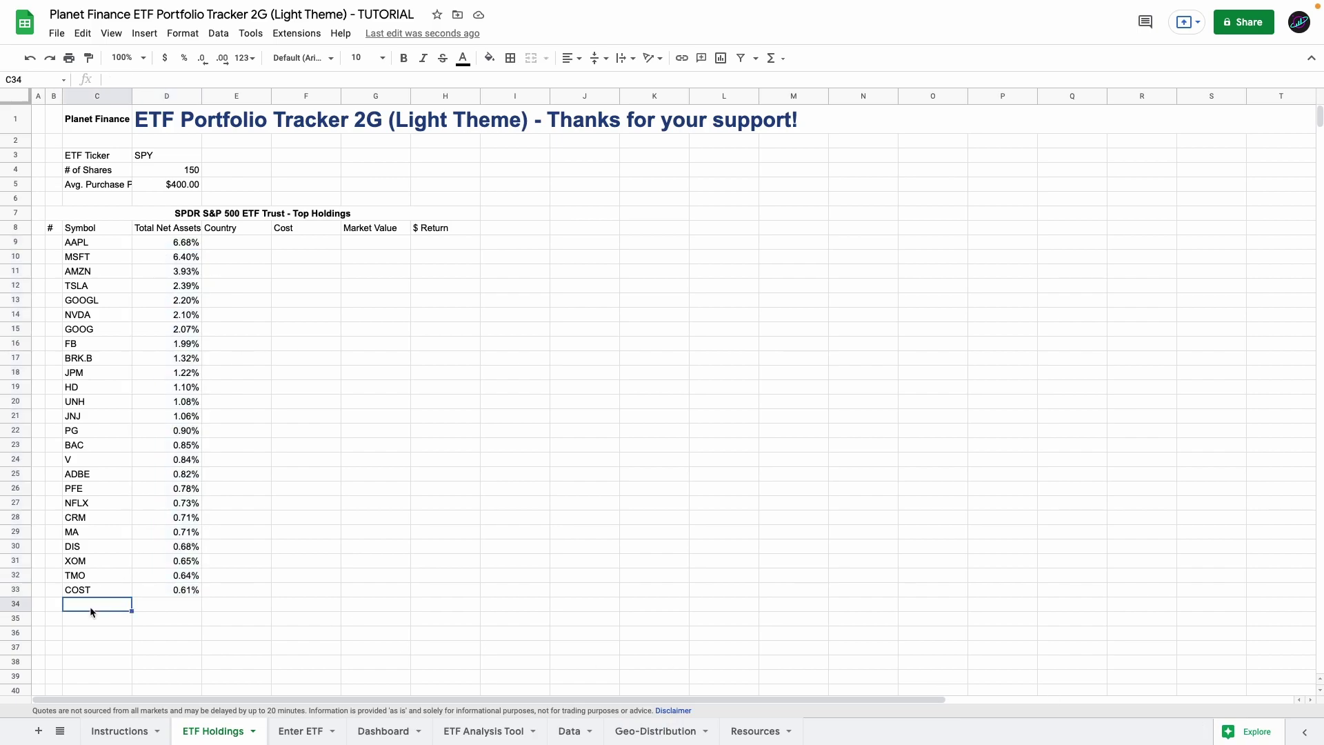
{"action": "type", "text": "Other"}
{"action": "key", "text": "Tab"}
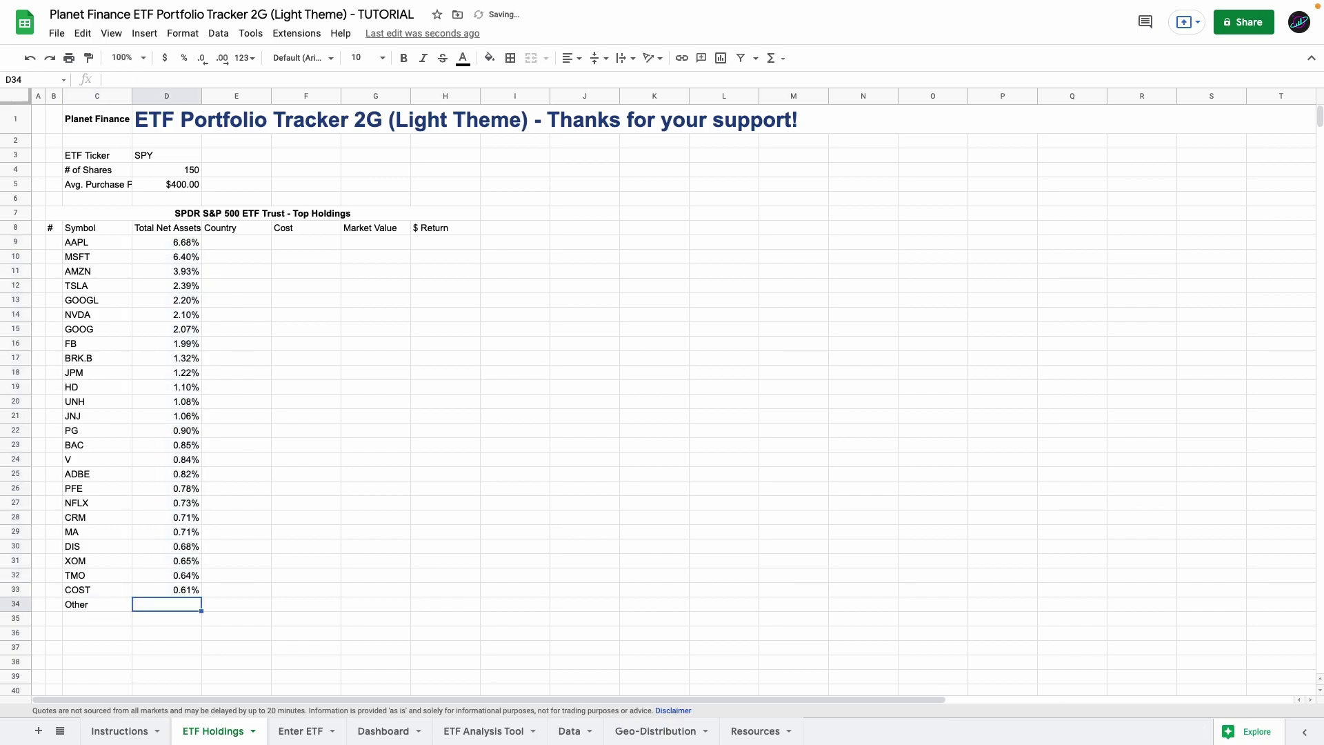
{"action": "key", "text": "Return"}
{"action": "type", "text": "=1"}
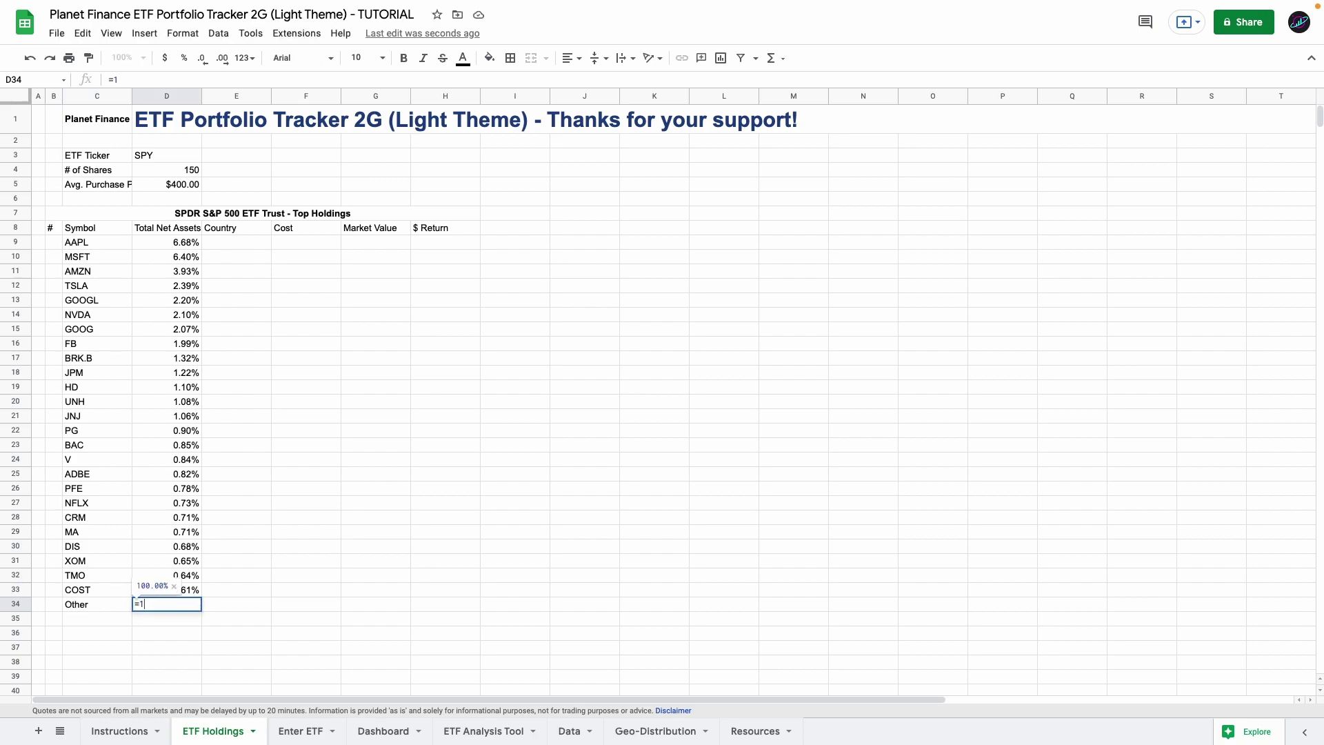
{"action": "type", "text": "-SUM("}
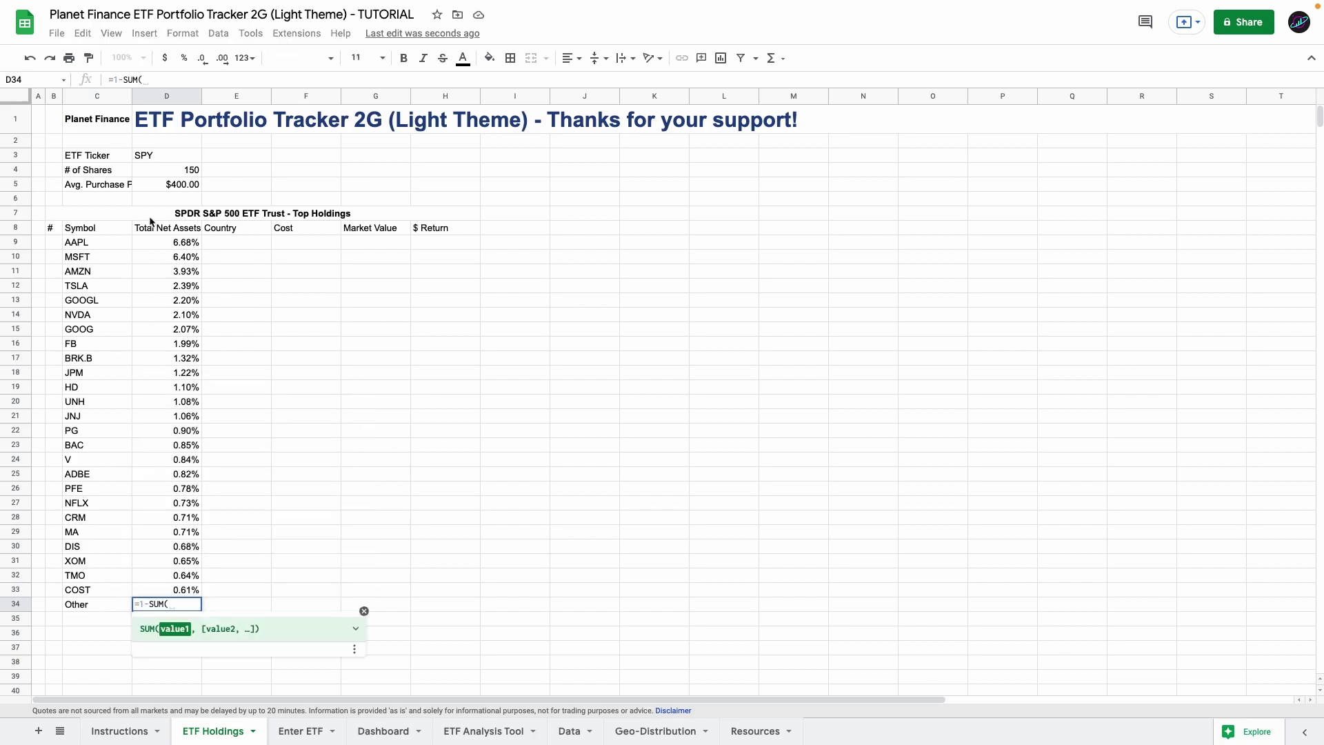
{"action": "left_click_drag", "start_coordinate": [146, 240], "coordinate": [158, 583]}
{"action": "key", "text": "Return"}
Step: Fill B10's IFERROR numbering formula down to B34, numbering holdings 1 to 26
{"action": "left_click", "coordinate": [190, 606]}
{"action": "double_click", "coordinate": [56, 243]}
{"action": "double_click", "coordinate": [64, 257]}
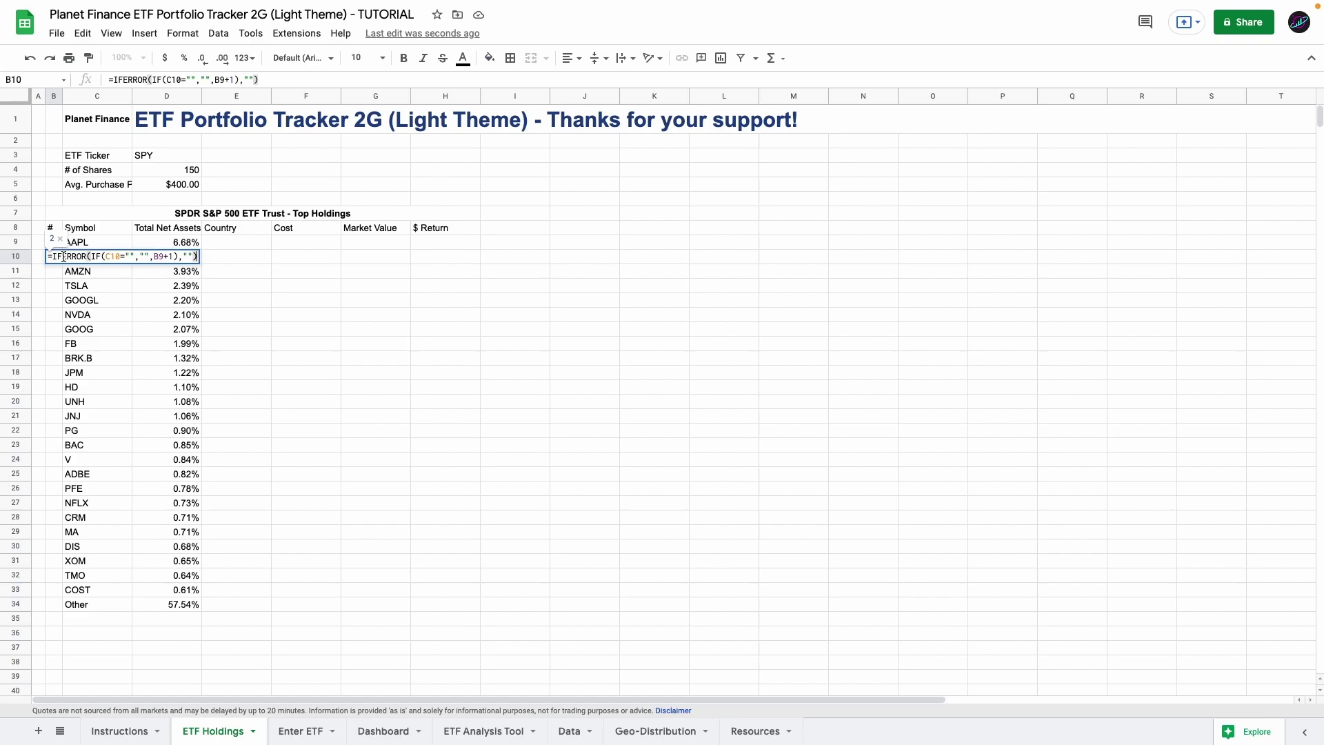
{"action": "key", "text": "Escape"}
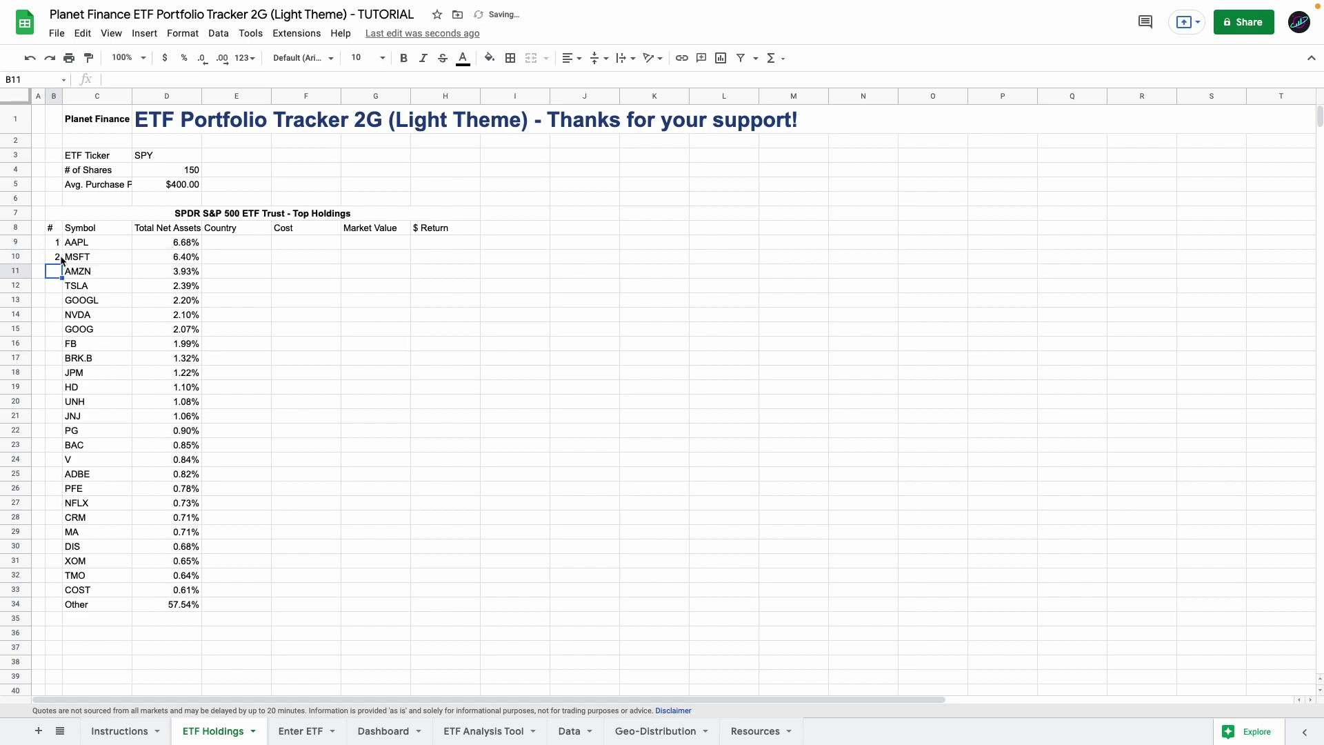
{"action": "left_click", "coordinate": [54, 242]}
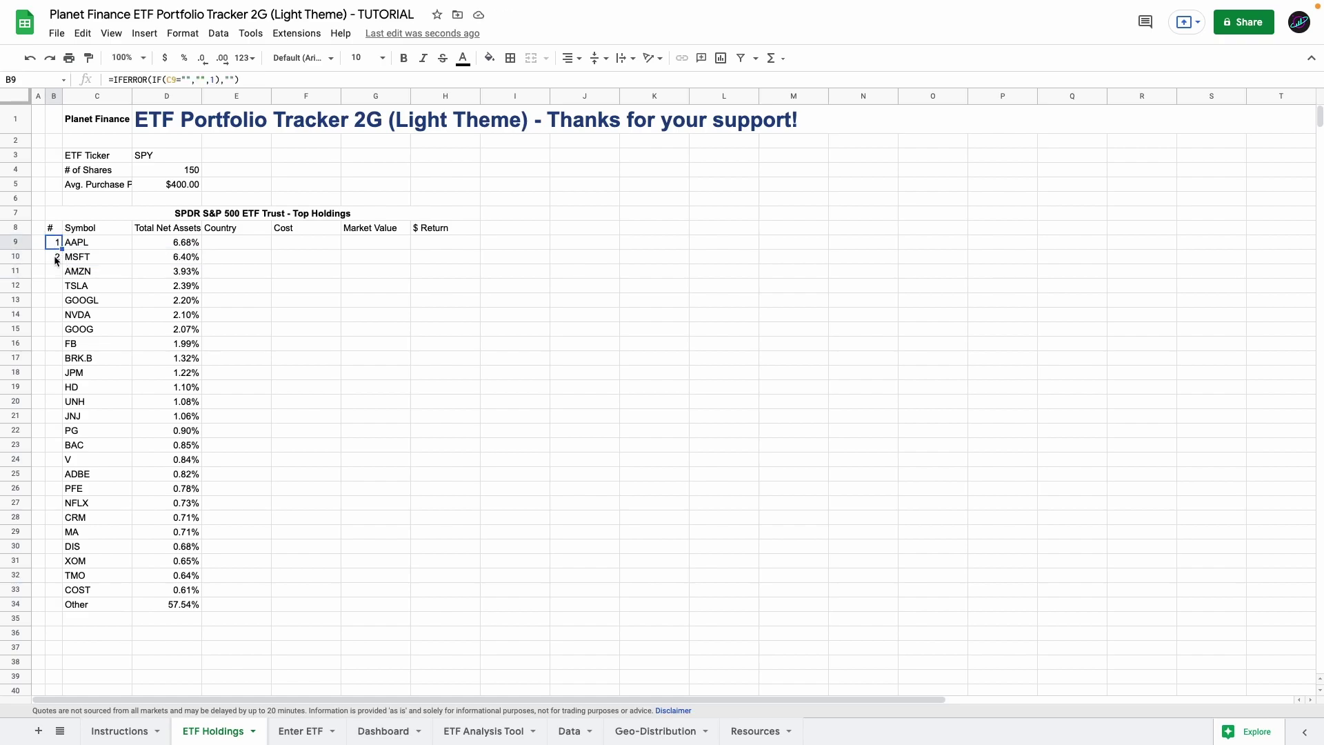
{"action": "left_click", "coordinate": [58, 259]}
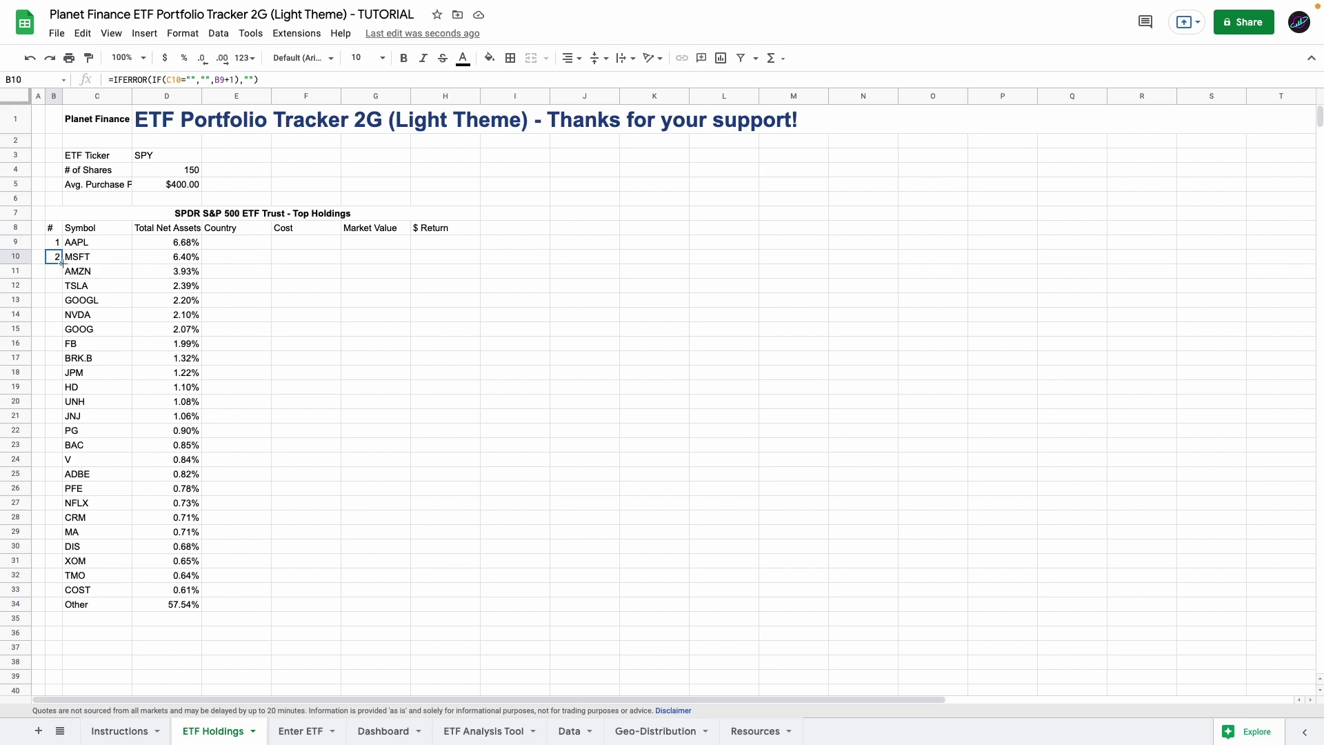
{"action": "left_click_drag", "start_coordinate": [61, 263], "coordinate": [154, 607]}
Step: Enter United States in E9 and fill it down the Country column to E34
{"action": "left_click", "coordinate": [232, 245]}
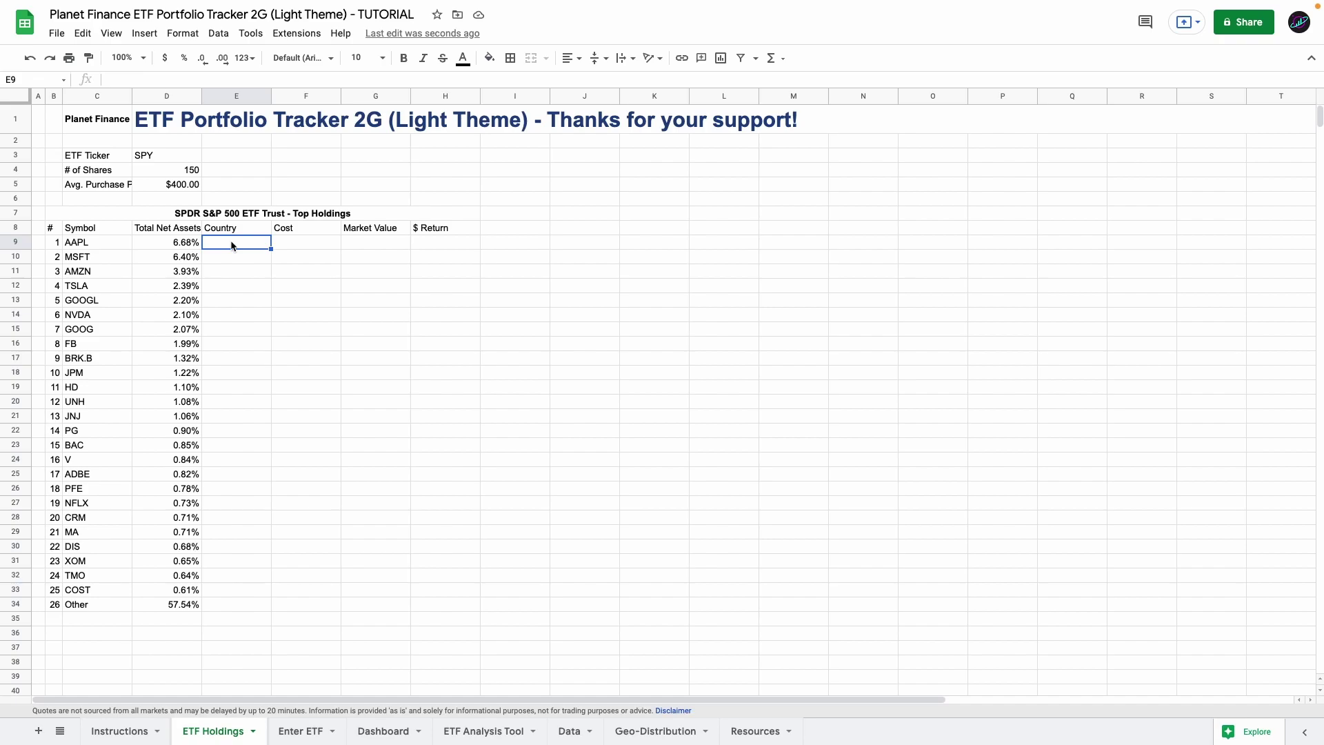
{"action": "type", "text": "Unit"}
{"action": "key", "text": "Return"}
{"action": "key", "text": "super+Return"}
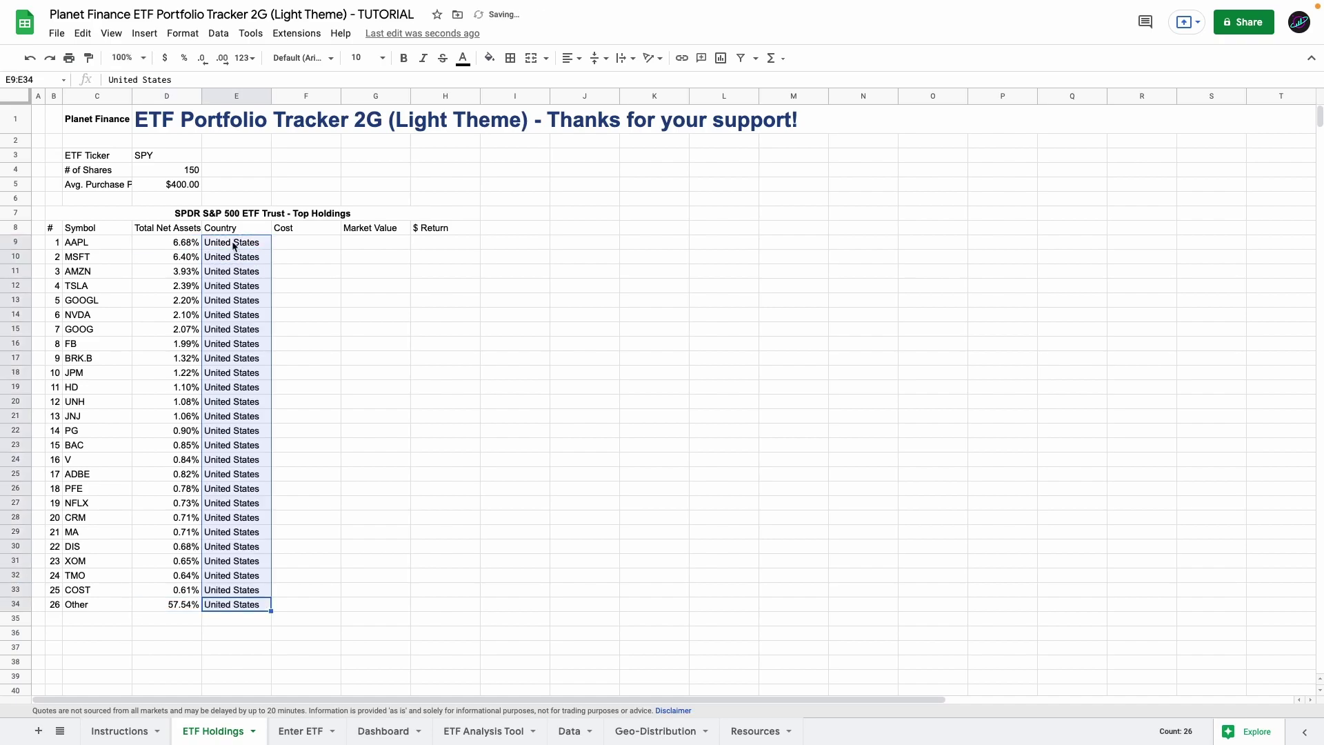
Step: Type the summary labels Cost, Current Price and Market Value into F3:F5
{"action": "left_click", "coordinate": [300, 245]}
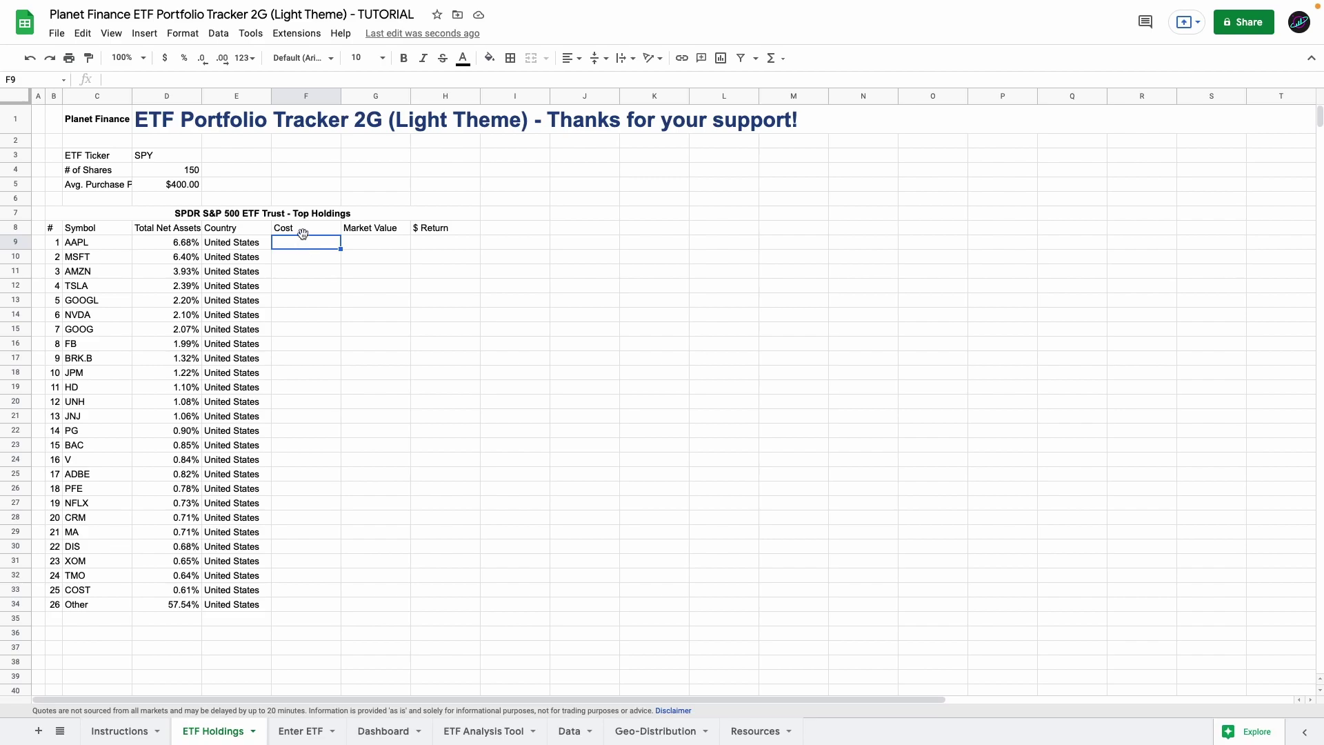
{"action": "left_click", "coordinate": [304, 233]}
{"action": "left_click", "coordinate": [366, 233]}
{"action": "left_click", "coordinate": [448, 230]}
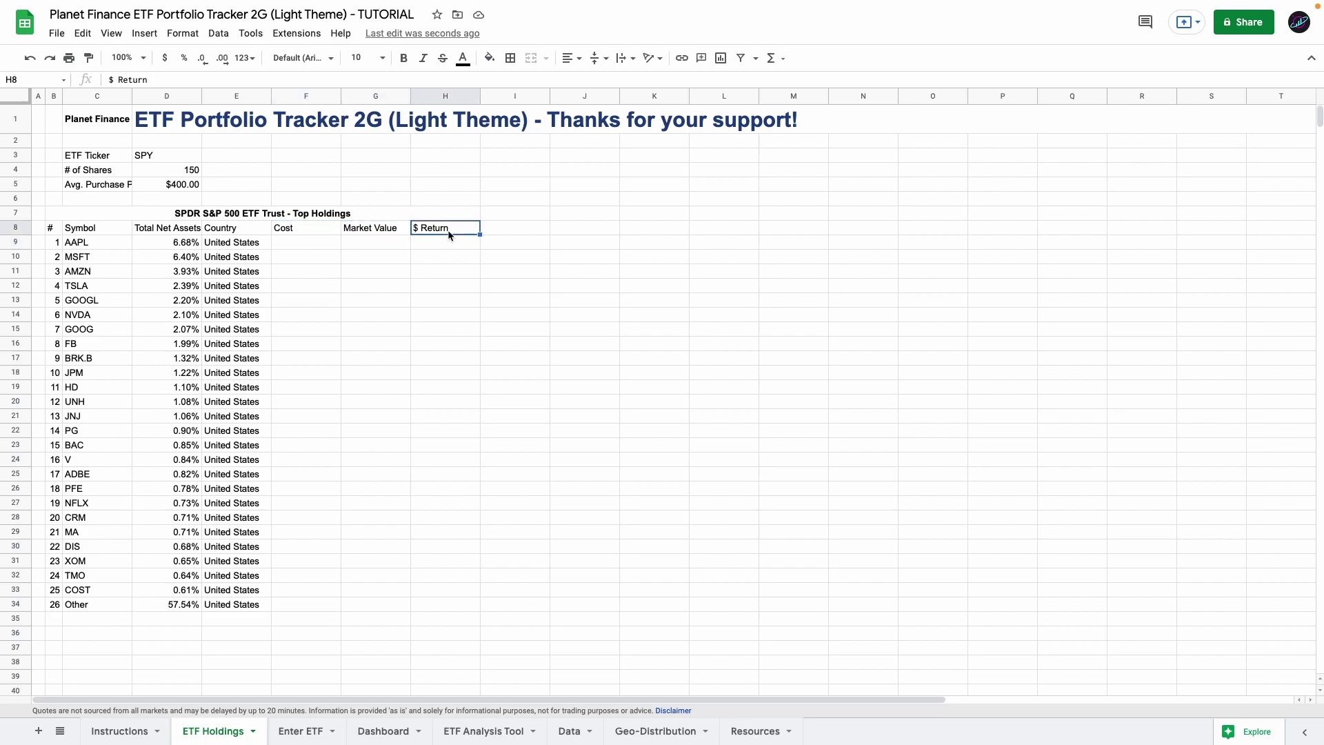
{"action": "left_click", "coordinate": [310, 244]}
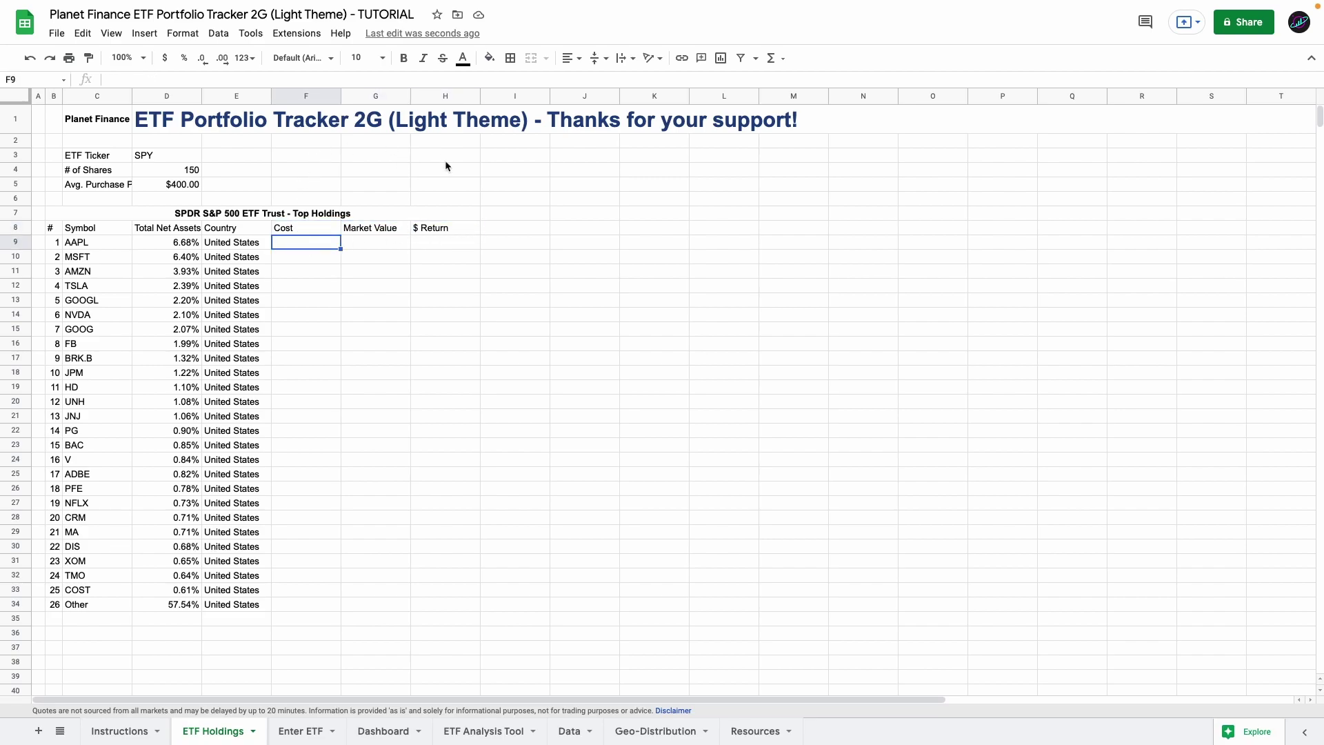
{"action": "left_click", "coordinate": [324, 160]}
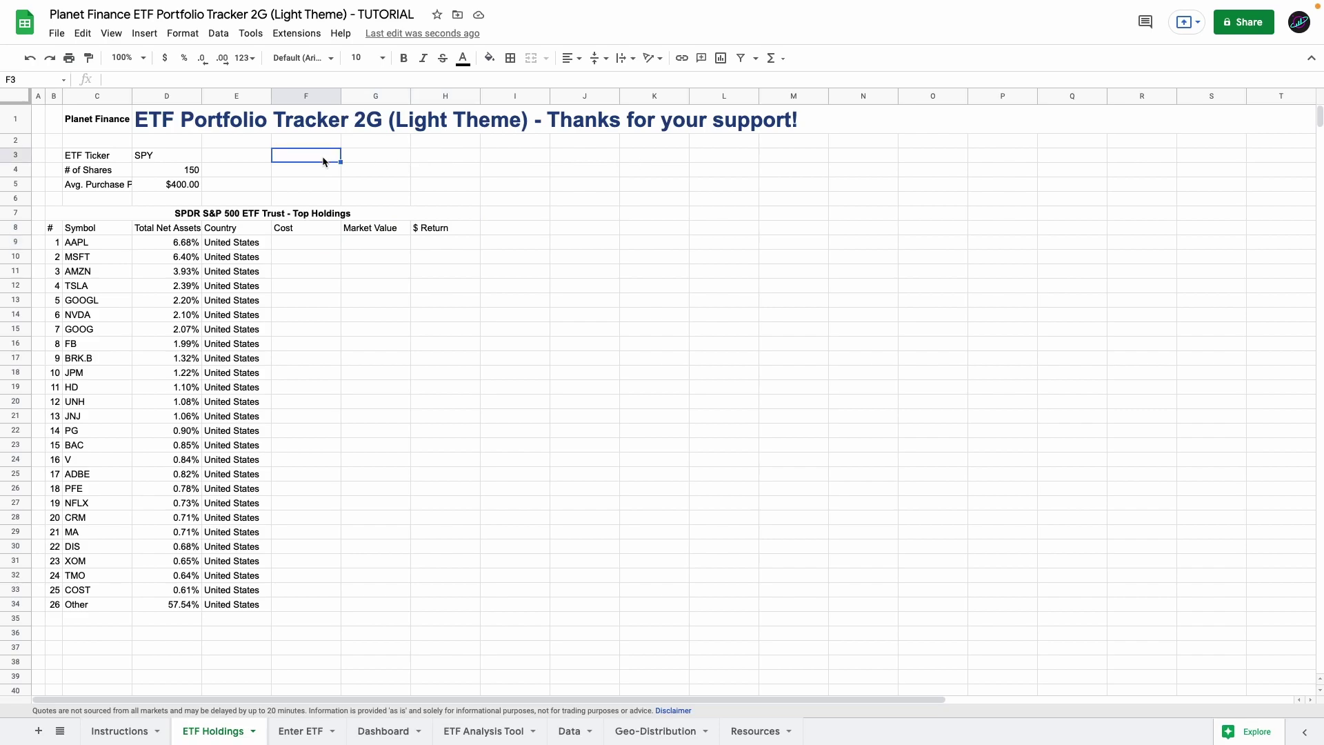
{"action": "type", "text": "Cost"}
{"action": "key", "text": "Return"}
{"action": "type", "text": "Current Price"}
{"action": "key", "text": "Return"}
{"action": "type", "text": "Marke"}
{"action": "type", "text": "t Value"}
{"action": "key", "text": "Return"}
Step: Enter =$D$5*$D$4 in G3 for a cost of $60,000.00
{"action": "left_click", "coordinate": [395, 155]}
{"action": "type", "text": "=$D$5*$D$4"}
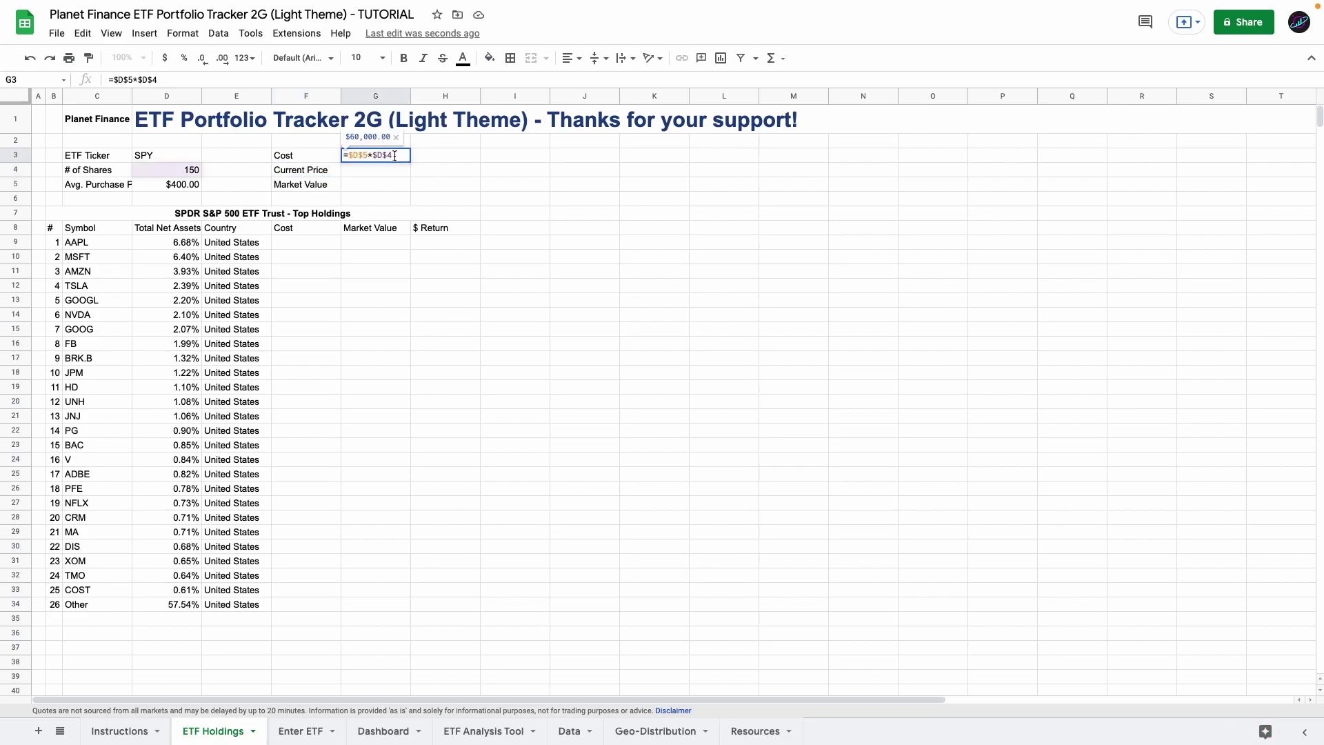
{"action": "left_click", "coordinate": [356, 156]}
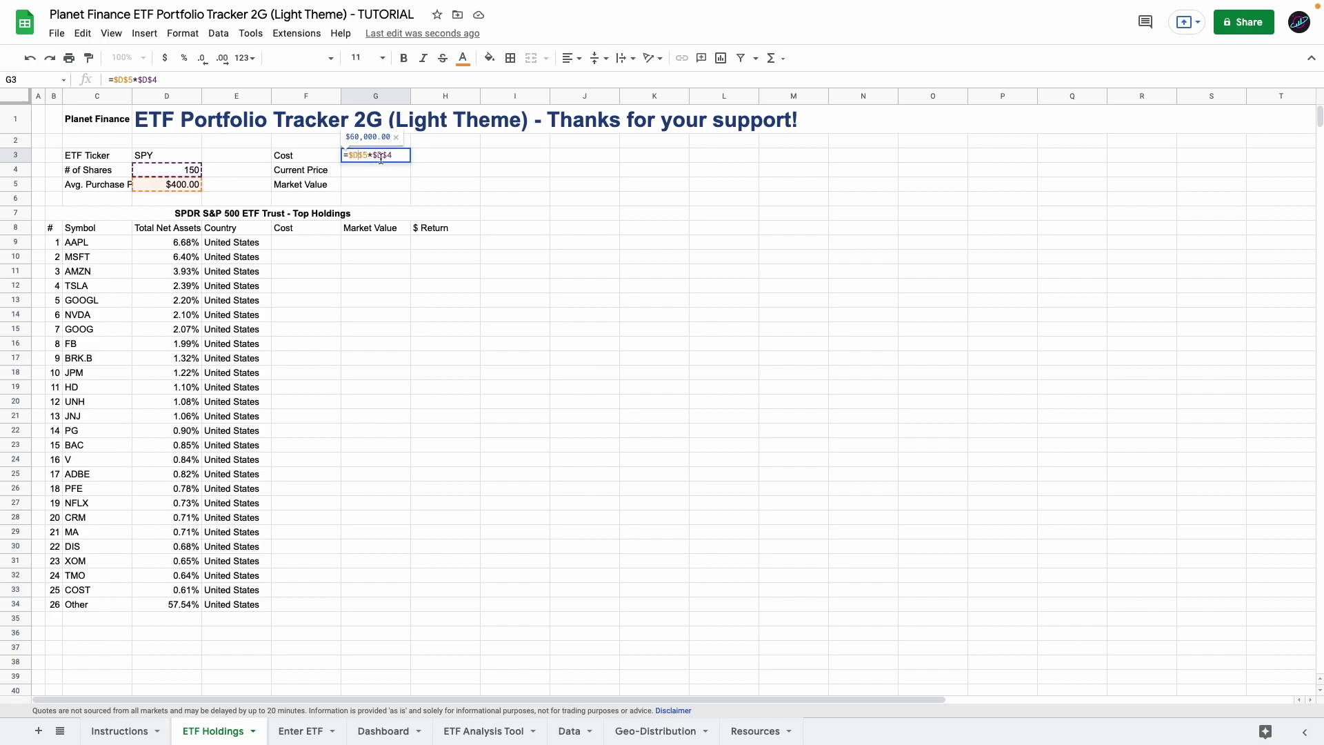
{"action": "key", "text": "Return"}
{"action": "left_click", "coordinate": [391, 158]}
Step: Confirm the GOOGLEFINANCE price ($474.96) in G4 and enter =D4*G4 in G5 for $71,244.00
{"action": "double_click", "coordinate": [386, 170]}
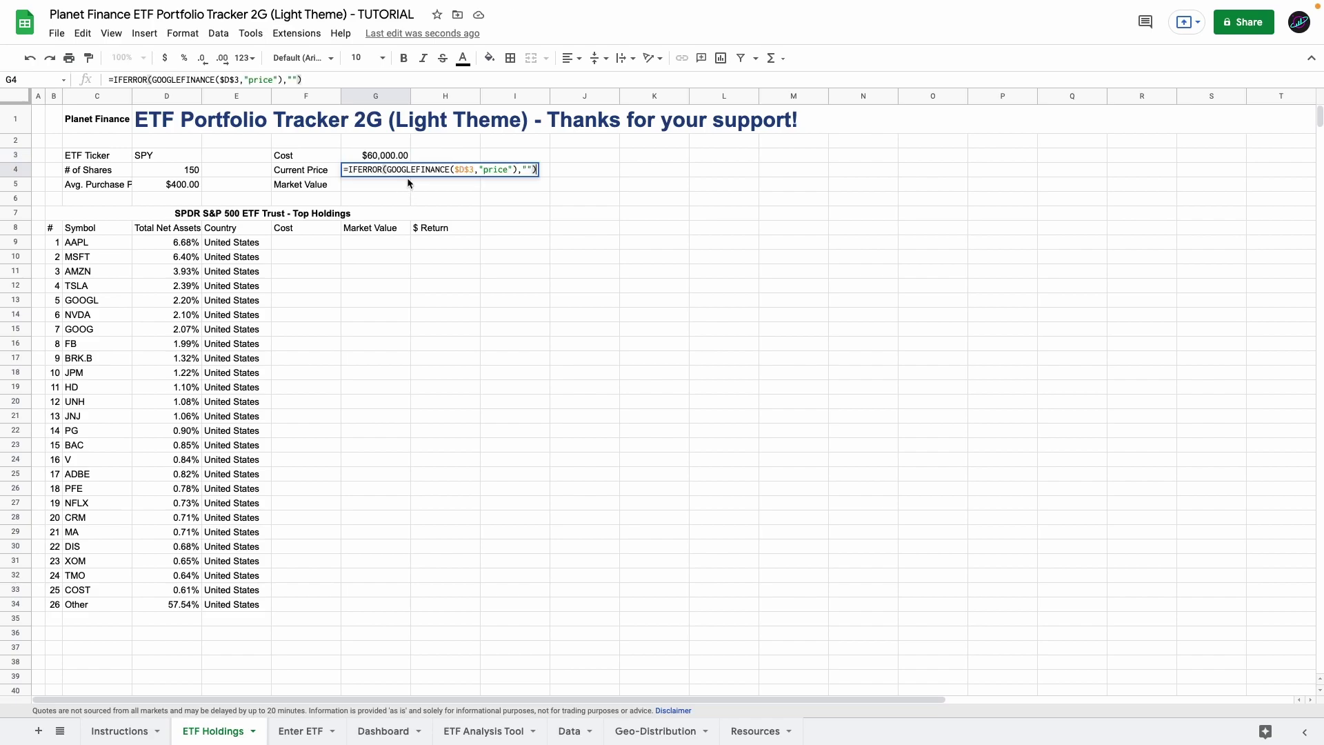
{"action": "left_click", "coordinate": [422, 169]}
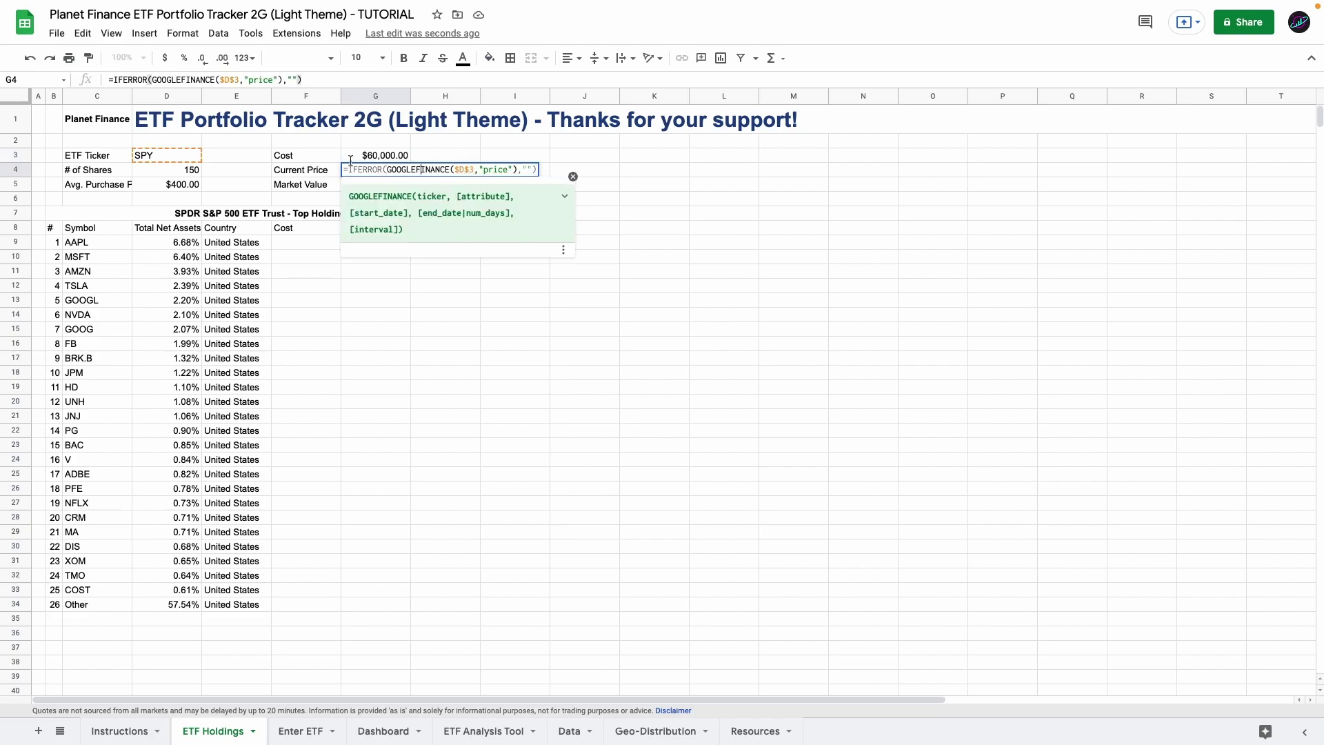
{"action": "key", "text": "Return"}
{"action": "type", "text": "=D4*G4"}
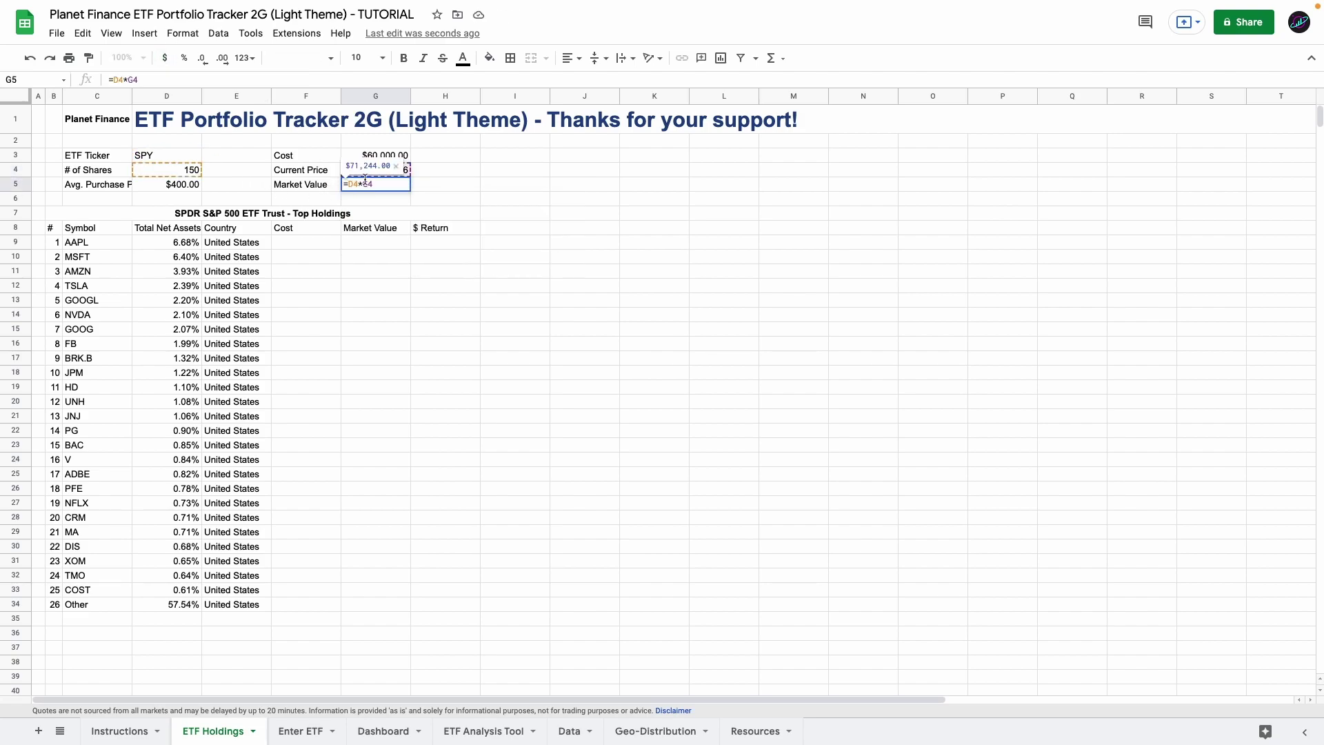
{"action": "key", "text": "Return"}
{"action": "left_click", "coordinate": [543, 157]}
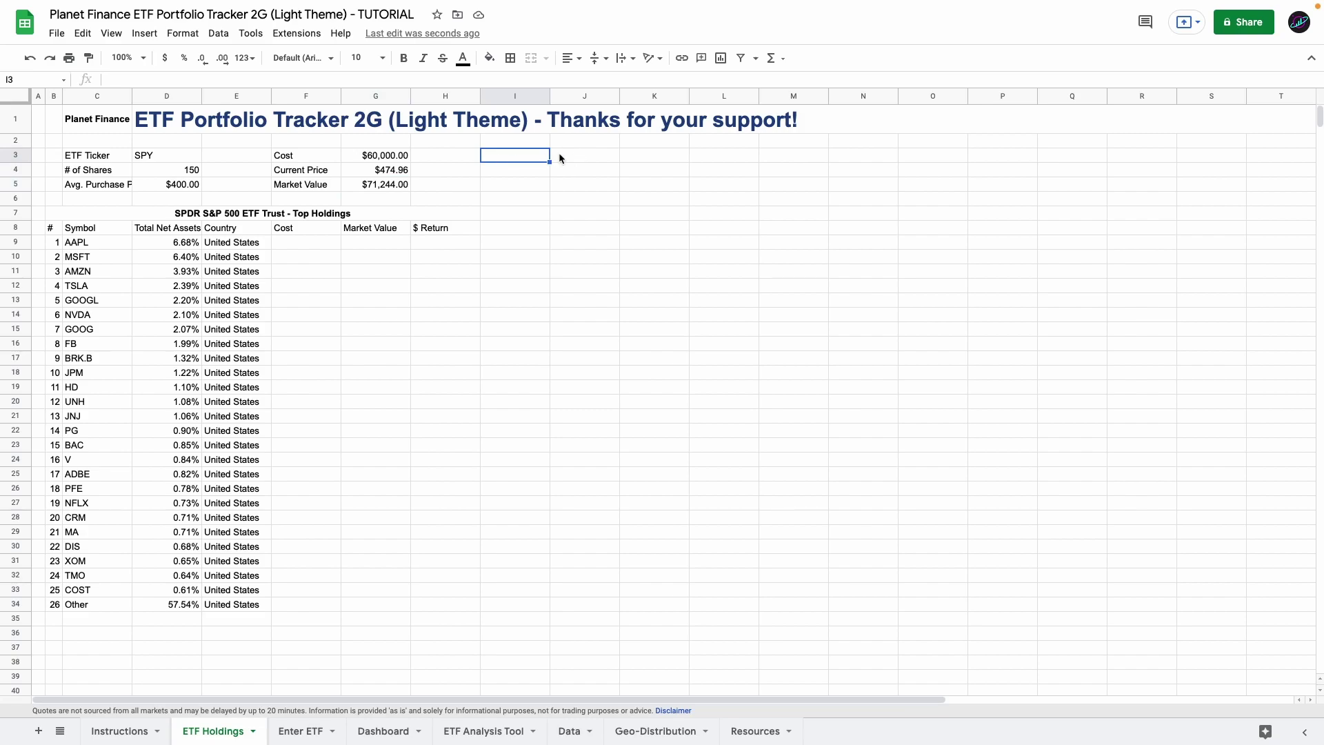
Step: Type MER, Total $ Return and Total % Return into J3:J5, leaving K3 empty
{"action": "left_click", "coordinate": [577, 158]}
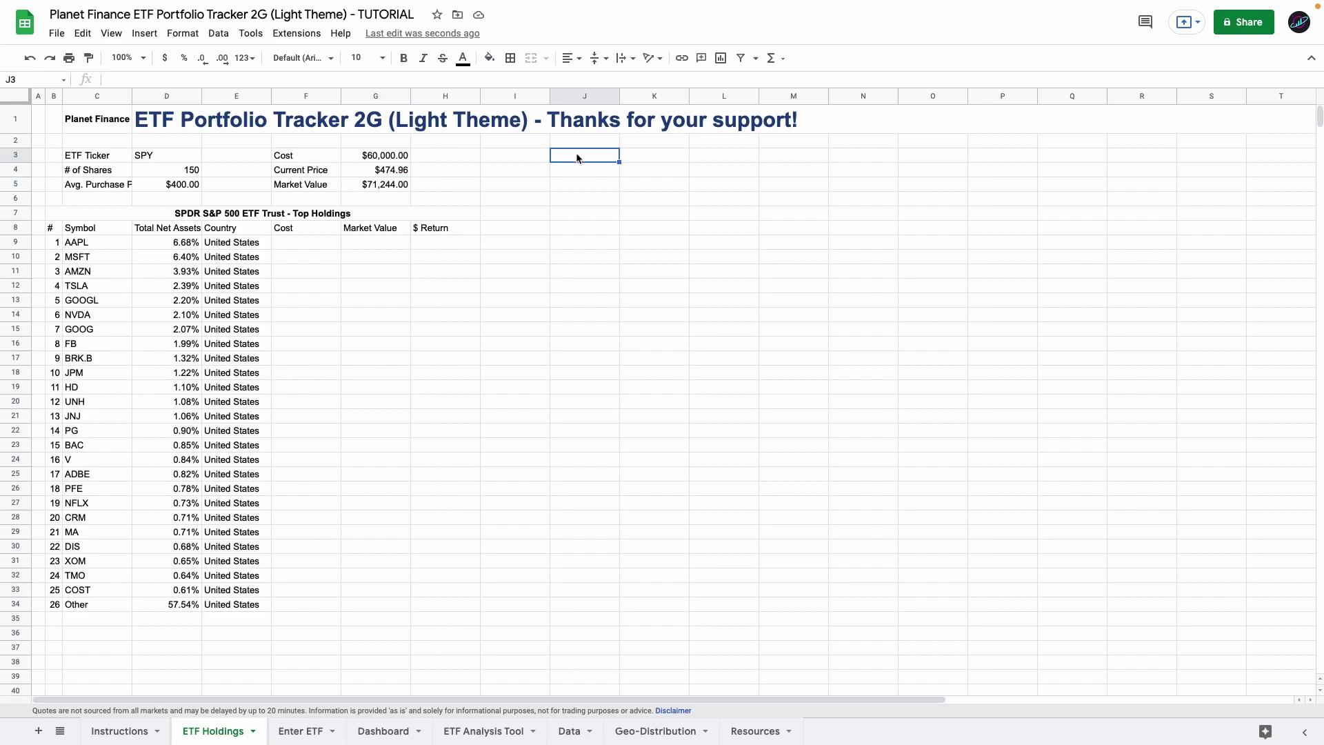
{"action": "type", "text": "MER"}
{"action": "key", "text": "Return"}
{"action": "type", "text": "Total $ Return"}
{"action": "key", "text": "Return"}
{"action": "type", "text": "Total % Return"}
{"action": "left_click", "coordinate": [652, 157]}
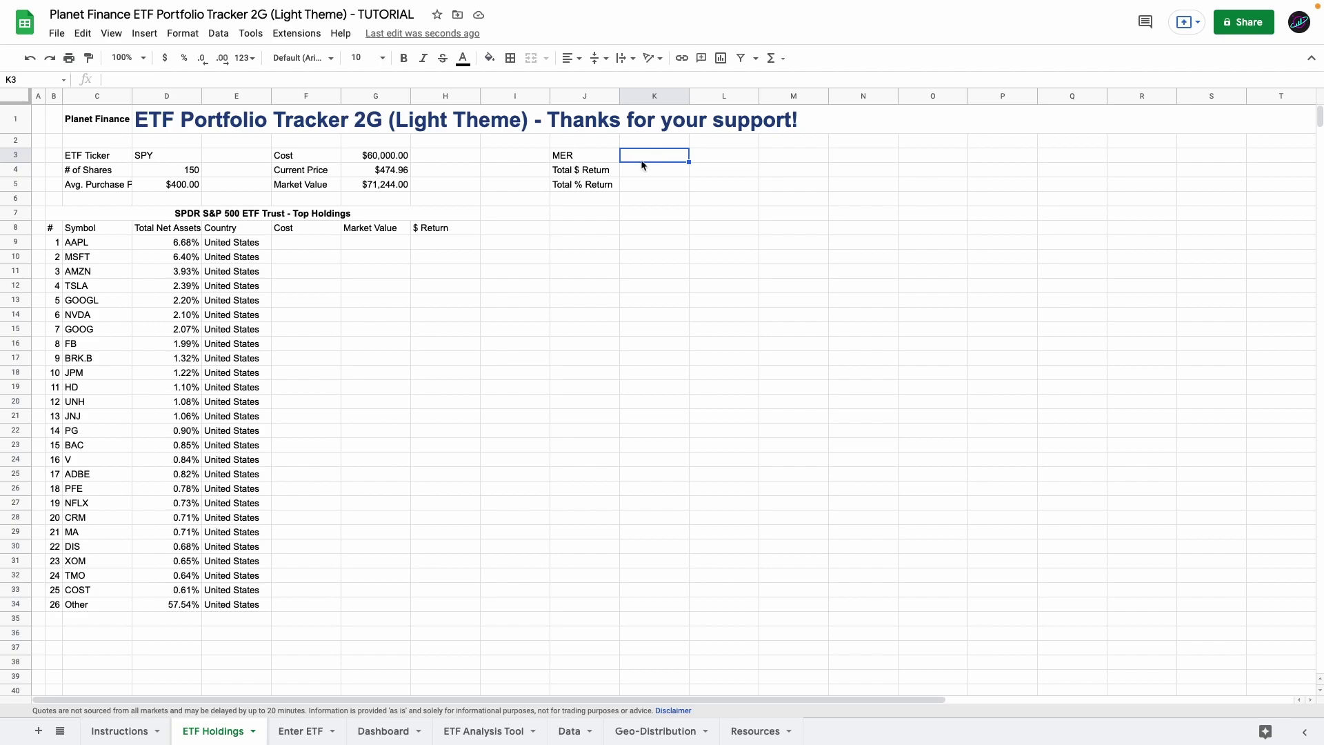
{"action": "left_click", "coordinate": [109, 229]}
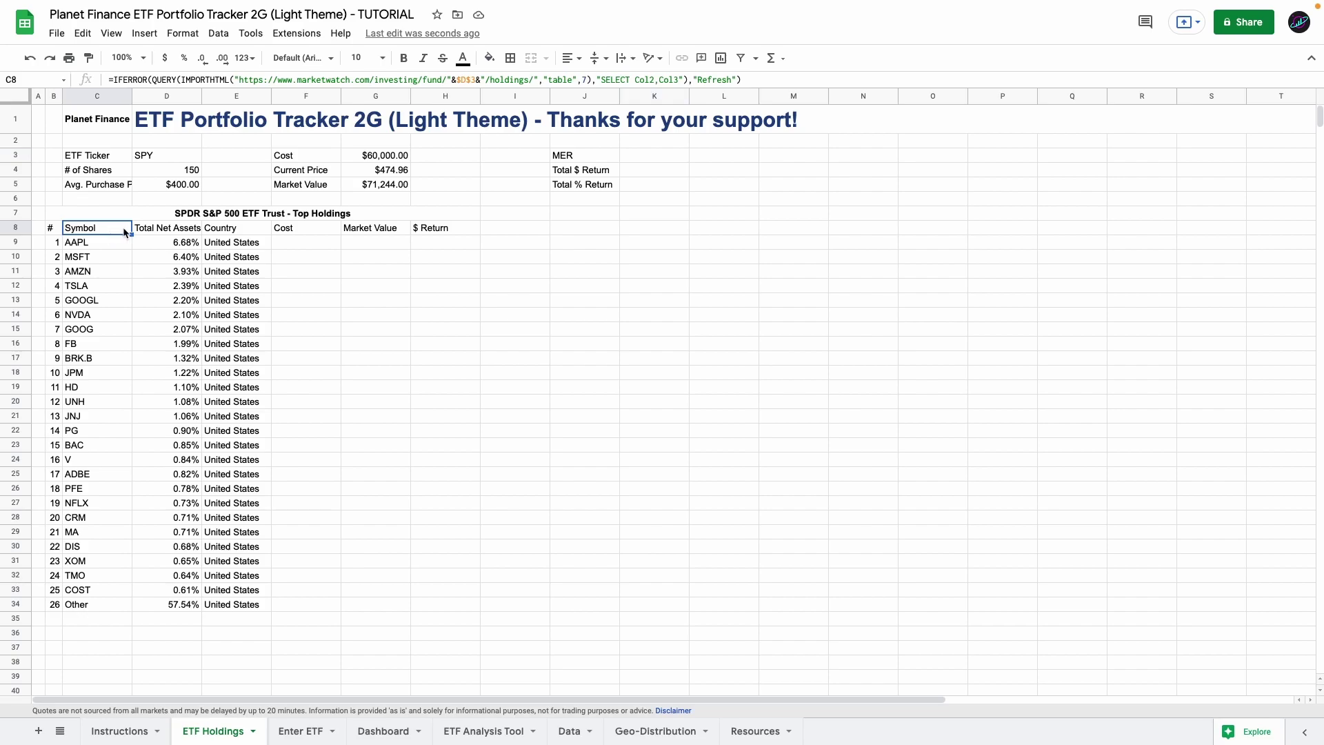
Step: Inspect MarketWatch's 0.09% Net Expense Ratio and copy its span element's XPath
{"action": "left_click", "coordinate": [642, 161]}
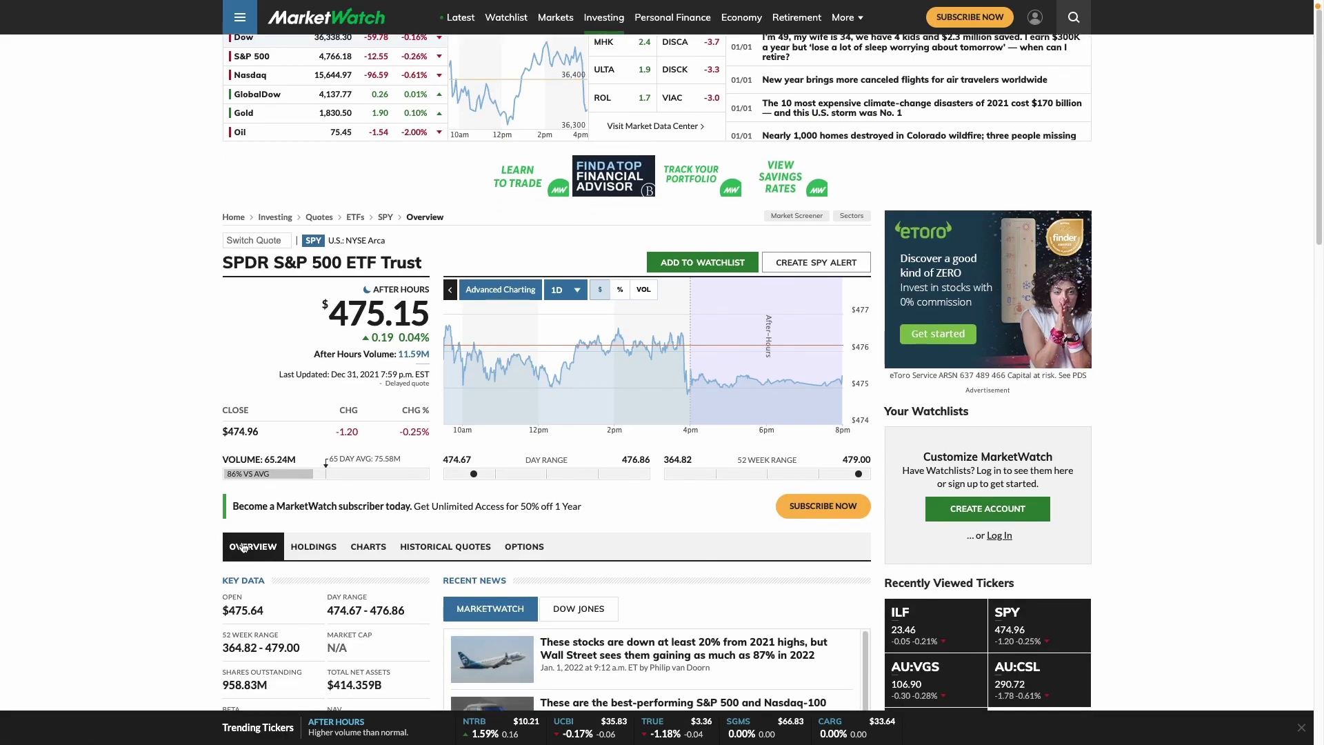
{"action": "scroll", "coordinate": [186, 512], "scroll_direction": "down", "scroll_amount": 5}
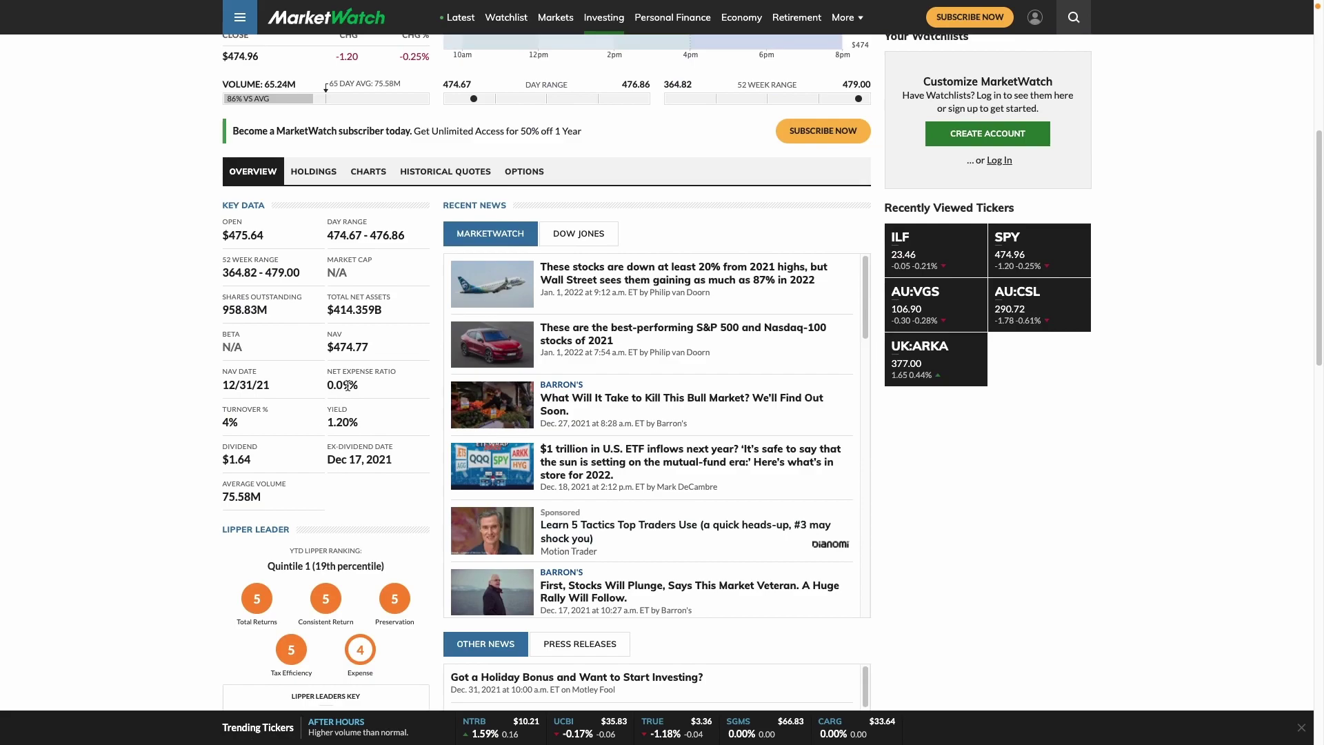
{"action": "left_click_drag", "start_coordinate": [328, 385], "coordinate": [353, 387]}
{"action": "left_click", "coordinate": [348, 387]}
{"action": "right_click", "coordinate": [349, 387]}
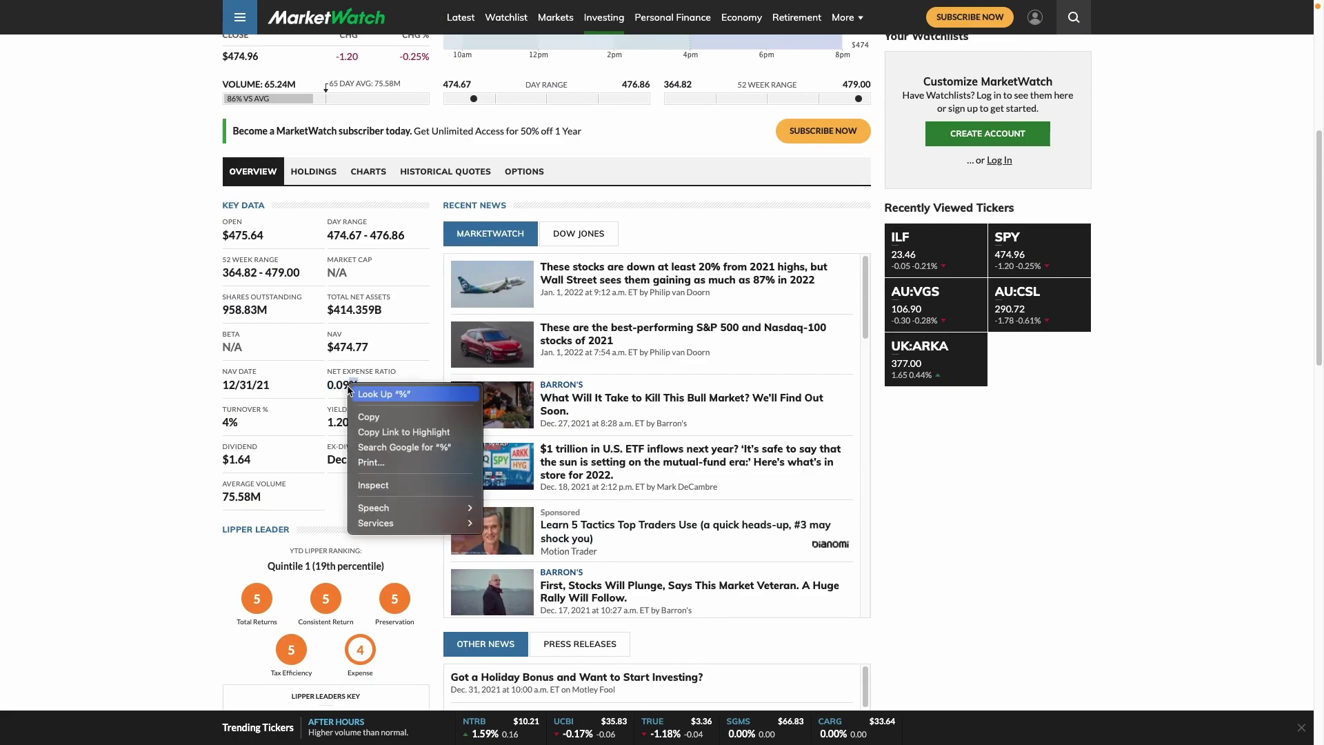
{"action": "left_click", "coordinate": [373, 486]}
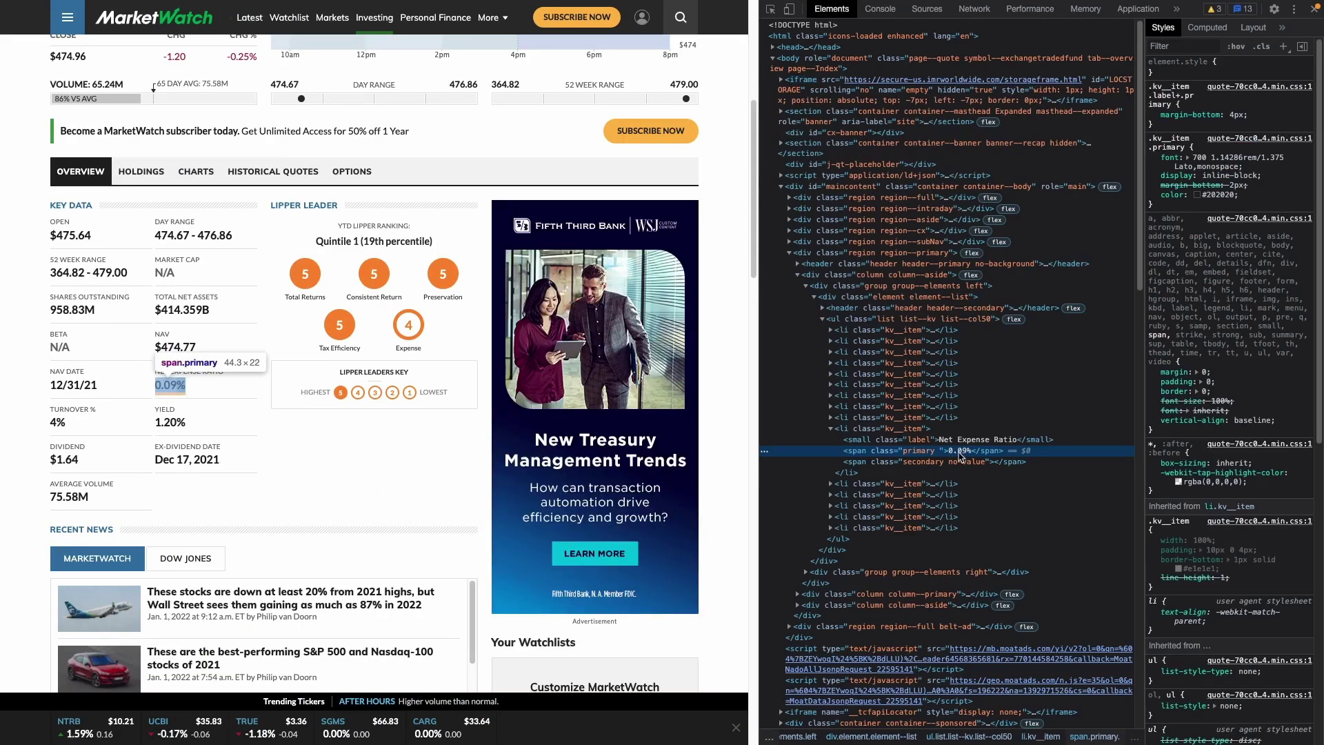
{"action": "right_click", "coordinate": [951, 455]}
{"action": "left_click", "coordinate": [959, 453]}
{"action": "right_click", "coordinate": [963, 455]}
{"action": "mouse_move", "coordinate": [997, 543]}
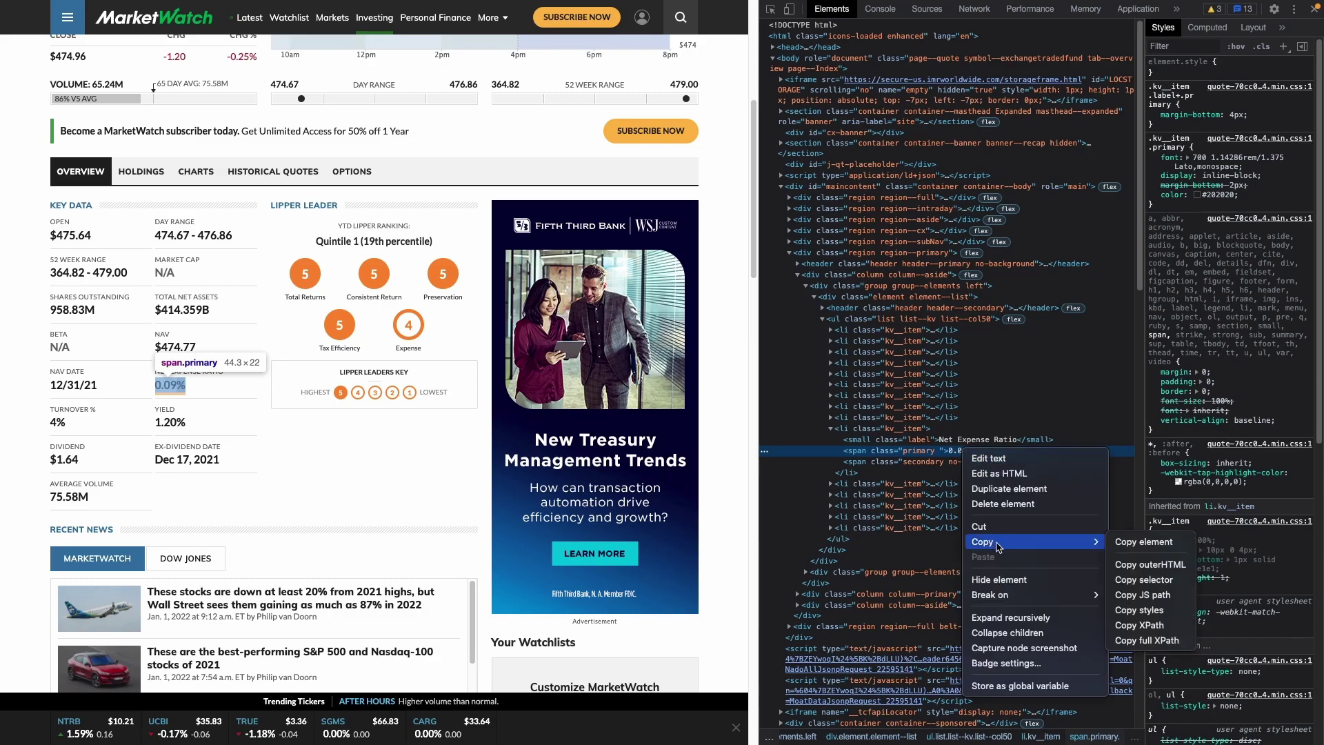
{"action": "left_click", "coordinate": [1145, 626]}
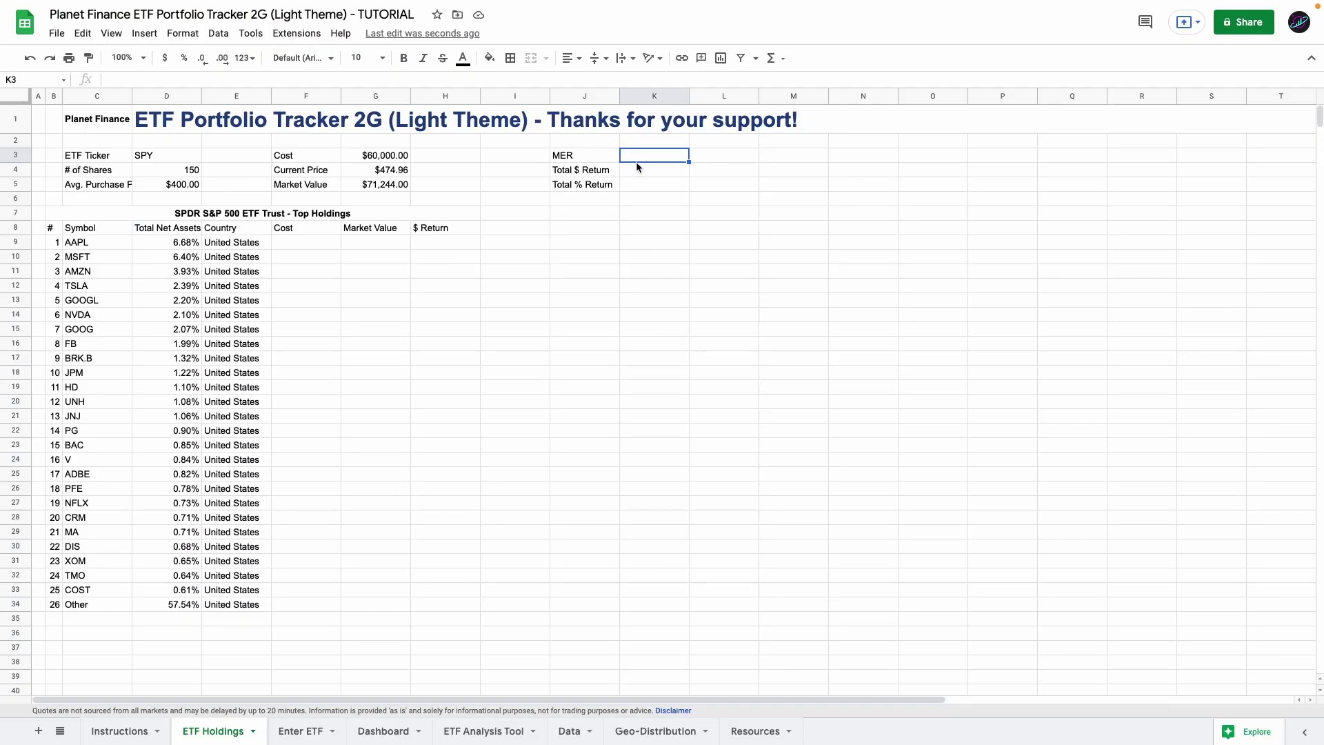
Step: Paste the copied expense-ratio XPath into cell W3
{"action": "scroll", "coordinate": [902, 280], "scroll_direction": "right", "scroll_amount": 3}
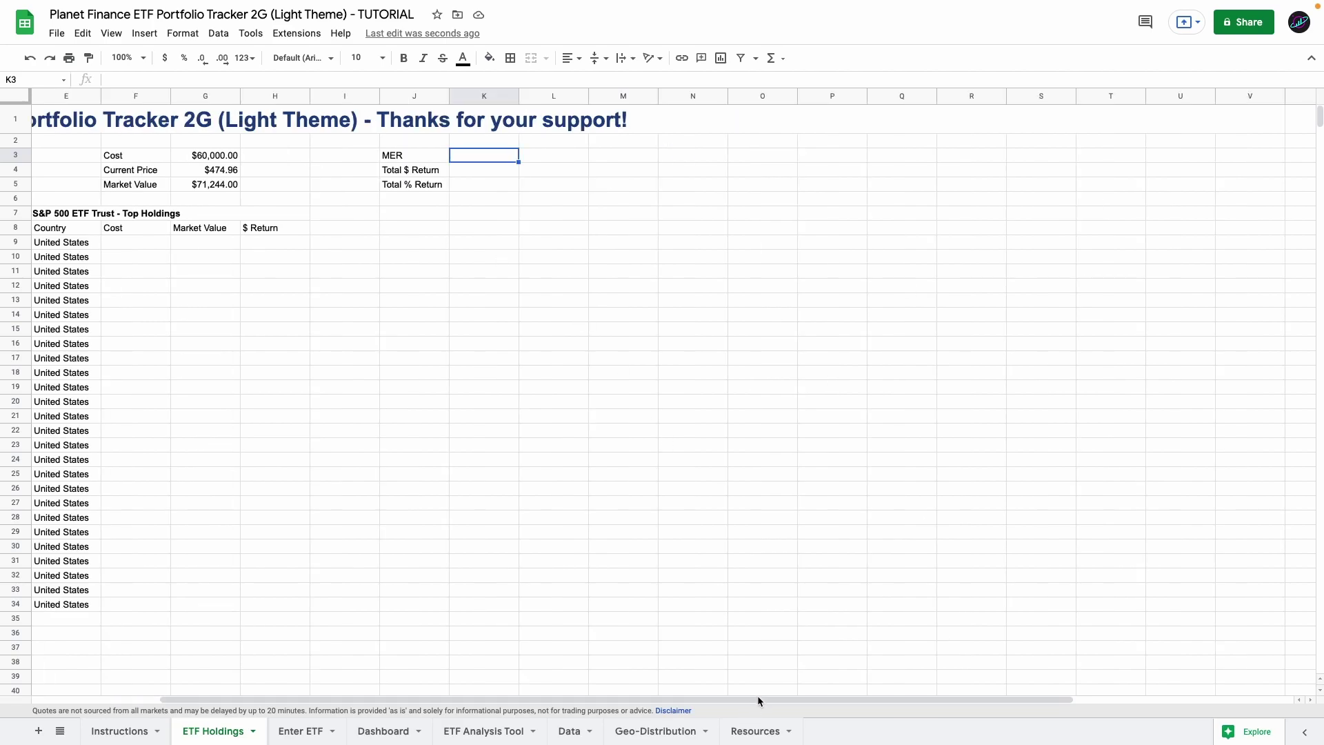
{"action": "left_click_drag", "start_coordinate": [759, 700], "coordinate": [879, 701]}
{"action": "left_click", "coordinate": [1196, 155]}
{"action": "type", "text": "//*[@id=\"maincontent\"]/div[6]/div[1]/div[1]/div/ul/li[10]/span[1]"}
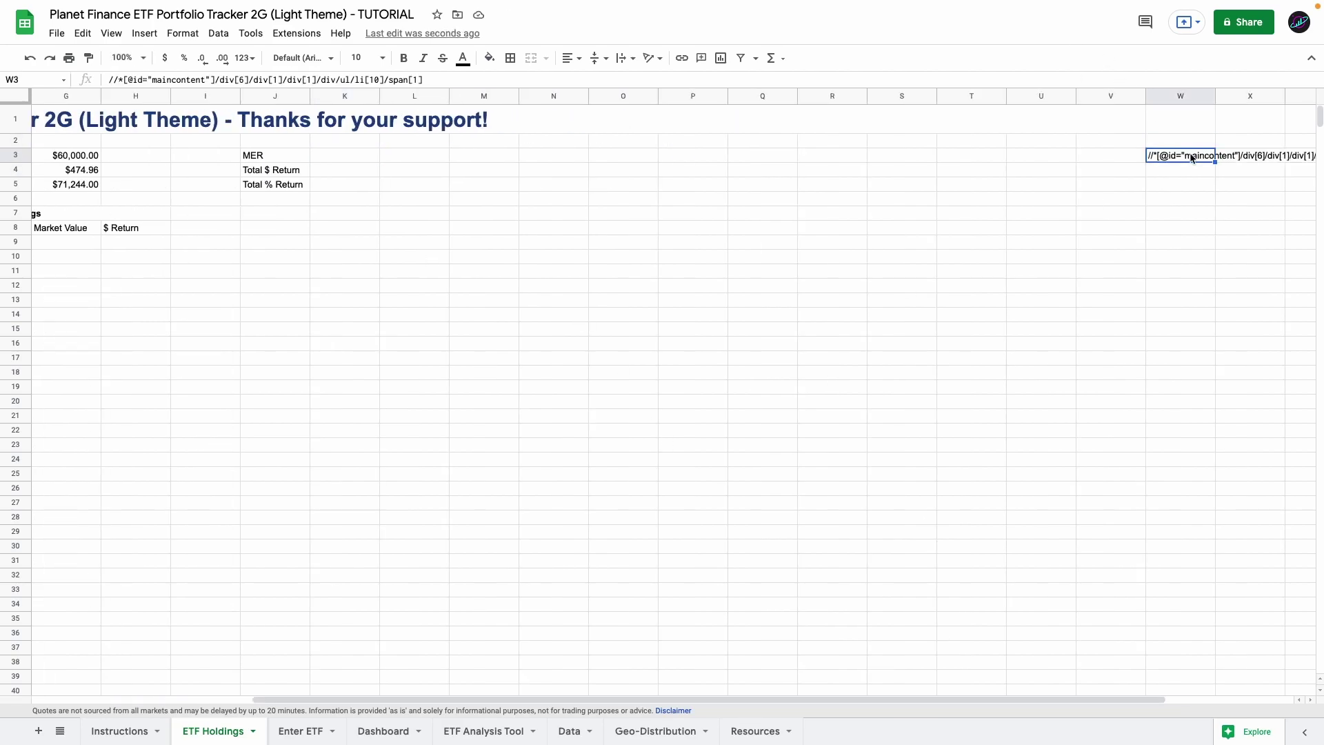
{"action": "left_click", "coordinate": [1129, 158]}
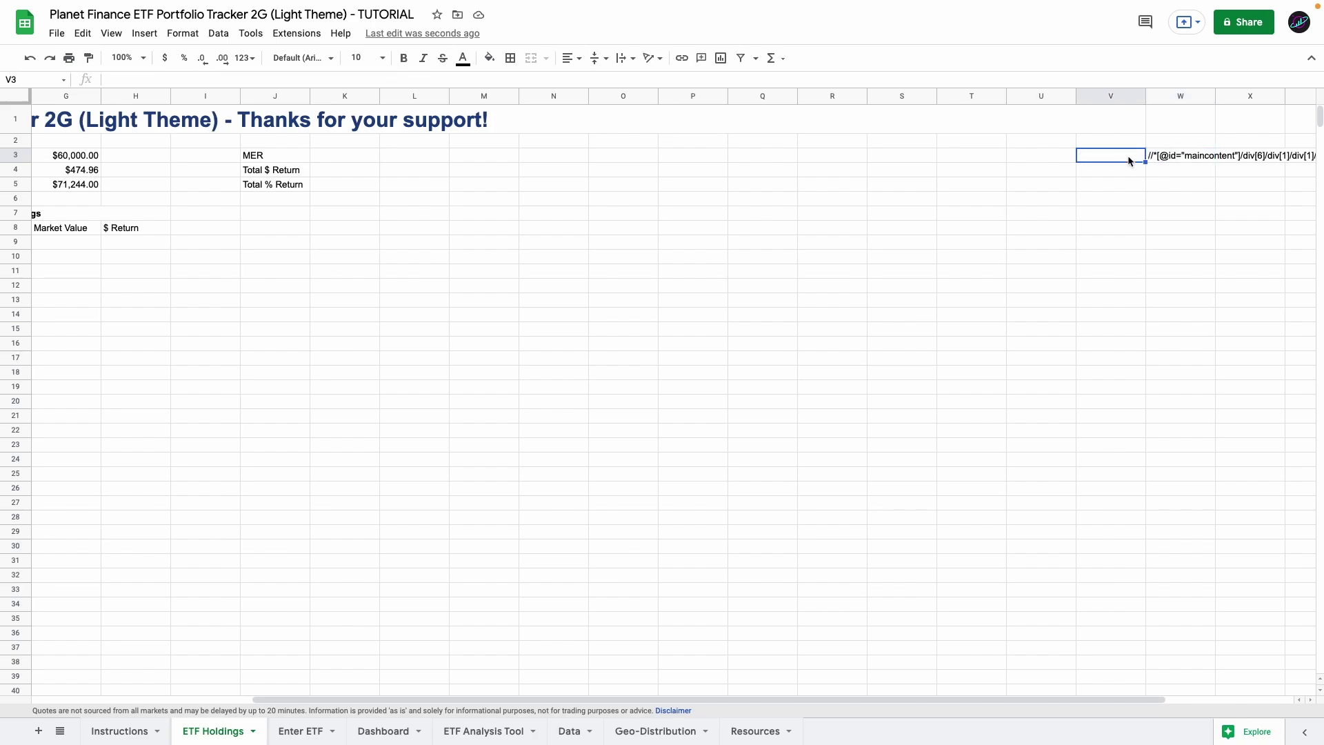
Step: Label V3 MER XPath and have K3's IFERROR(IMPORTXML) formula use W3, showing 0.09%
{"action": "type", "text": "MER XPath"}
{"action": "double_click", "coordinate": [394, 156]}
{"action": "left_click", "coordinate": [441, 156]}
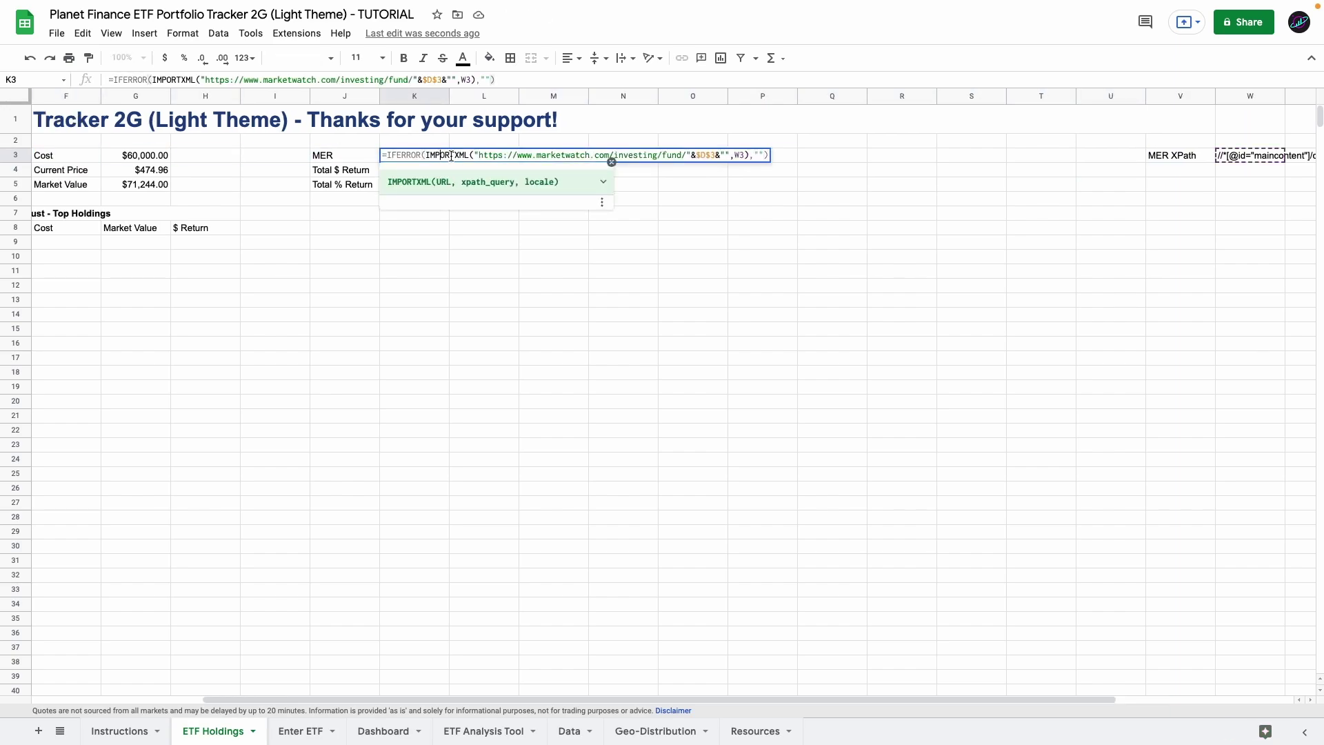
{"action": "left_click", "coordinate": [495, 154]}
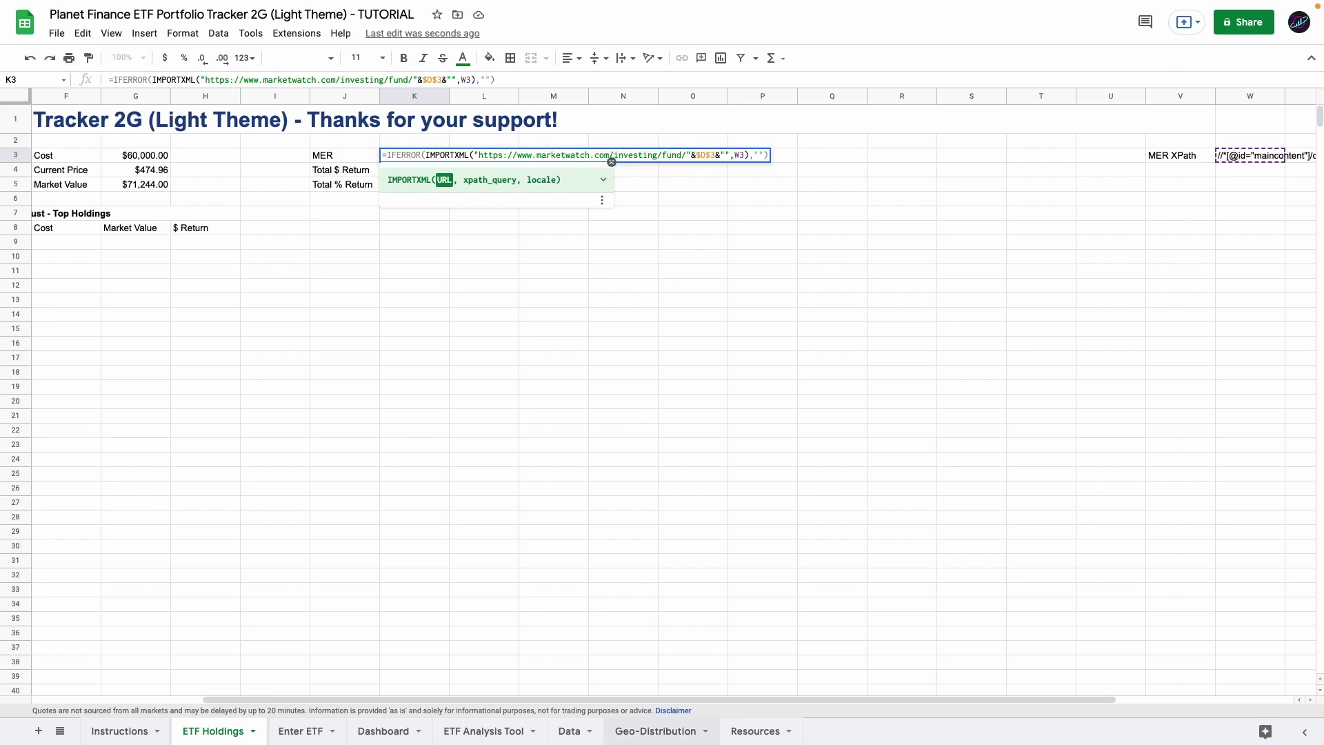
{"action": "left_click_drag", "start_coordinate": [630, 704], "coordinate": [467, 704]}
{"action": "left_click_drag", "start_coordinate": [814, 702], "coordinate": [969, 699]}
{"action": "key", "text": "Escape"}
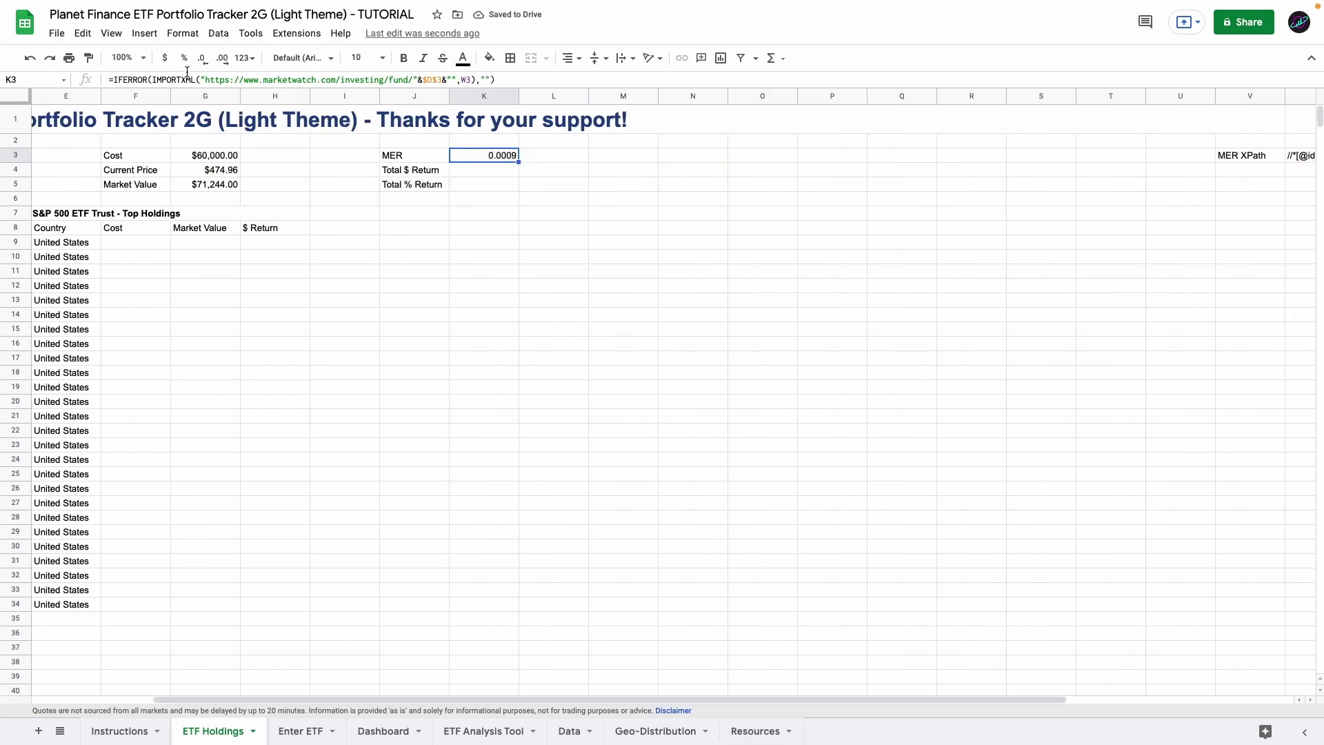
Step: Check the K4 and K5 formulas giving $11,244.00 and 18.74% returns
{"action": "key", "text": "Down"}
{"action": "left_click_drag", "start_coordinate": [639, 700], "coordinate": [477, 700]}
{"action": "double_click", "coordinate": [649, 170]}
{"action": "key", "text": "Escape"}
{"action": "double_click", "coordinate": [666, 184]}
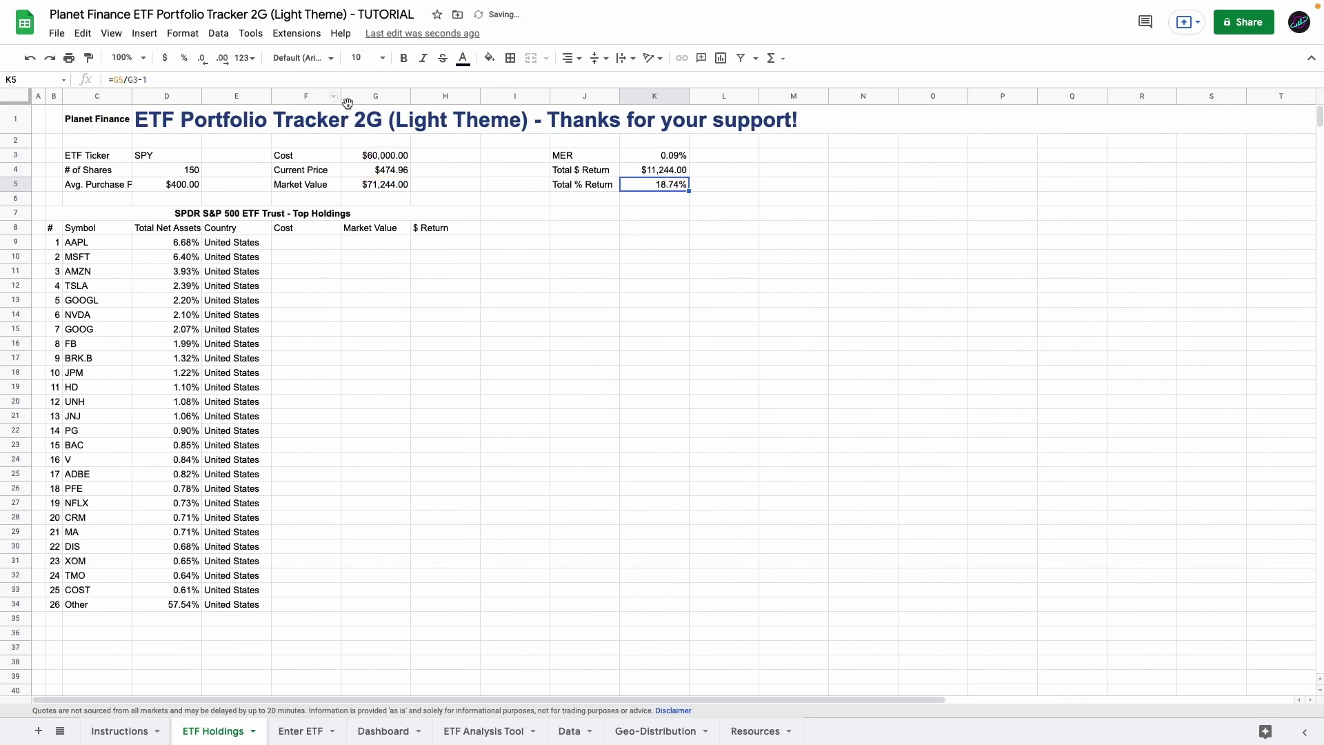
Step: Fill the Cost column with =$G$3*D9 from F9 down all 26 holdings
{"action": "left_click", "coordinate": [332, 243]}
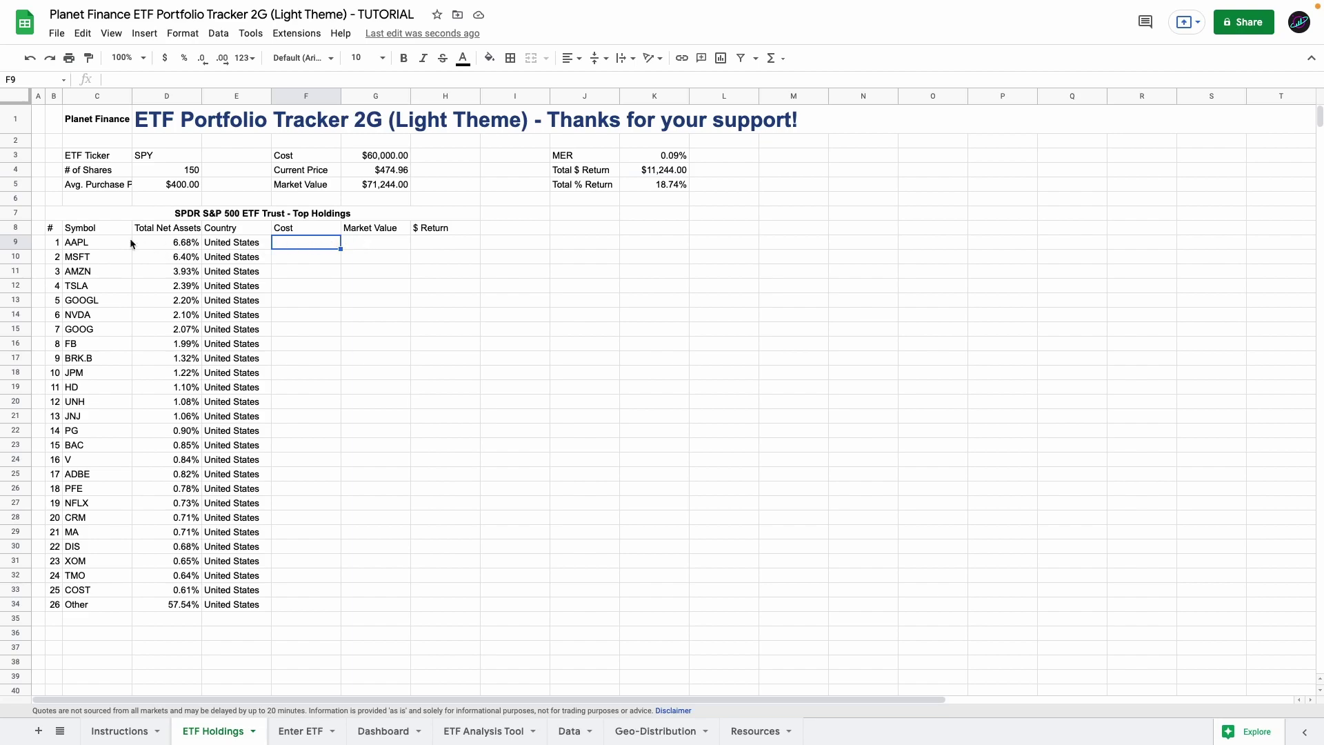
{"action": "type", "text": "=$G$3*D9"}
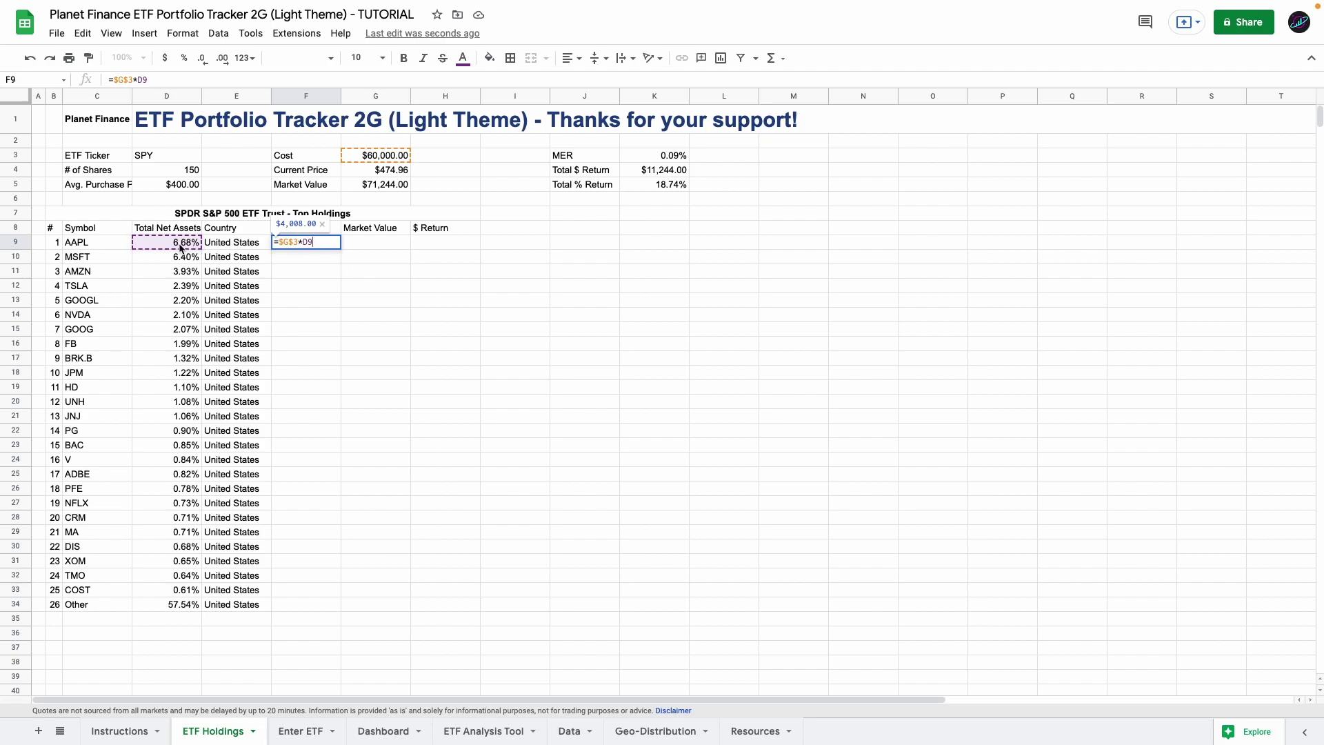
{"action": "key", "text": "Return"}
{"action": "key", "text": "ctrl+Return"}
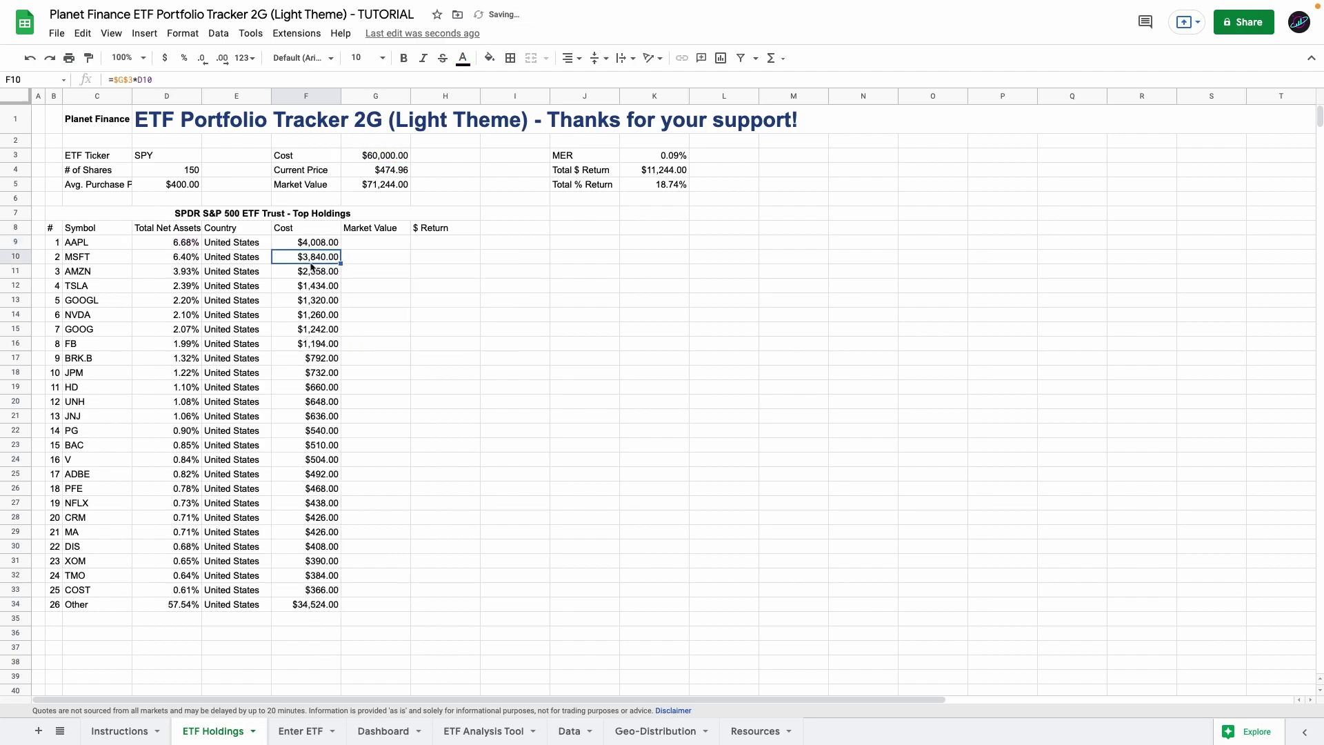
{"action": "left_click_drag", "start_coordinate": [309, 242], "coordinate": [291, 599]}
{"action": "left_click_drag", "start_coordinate": [194, 561], "coordinate": [188, 245]}
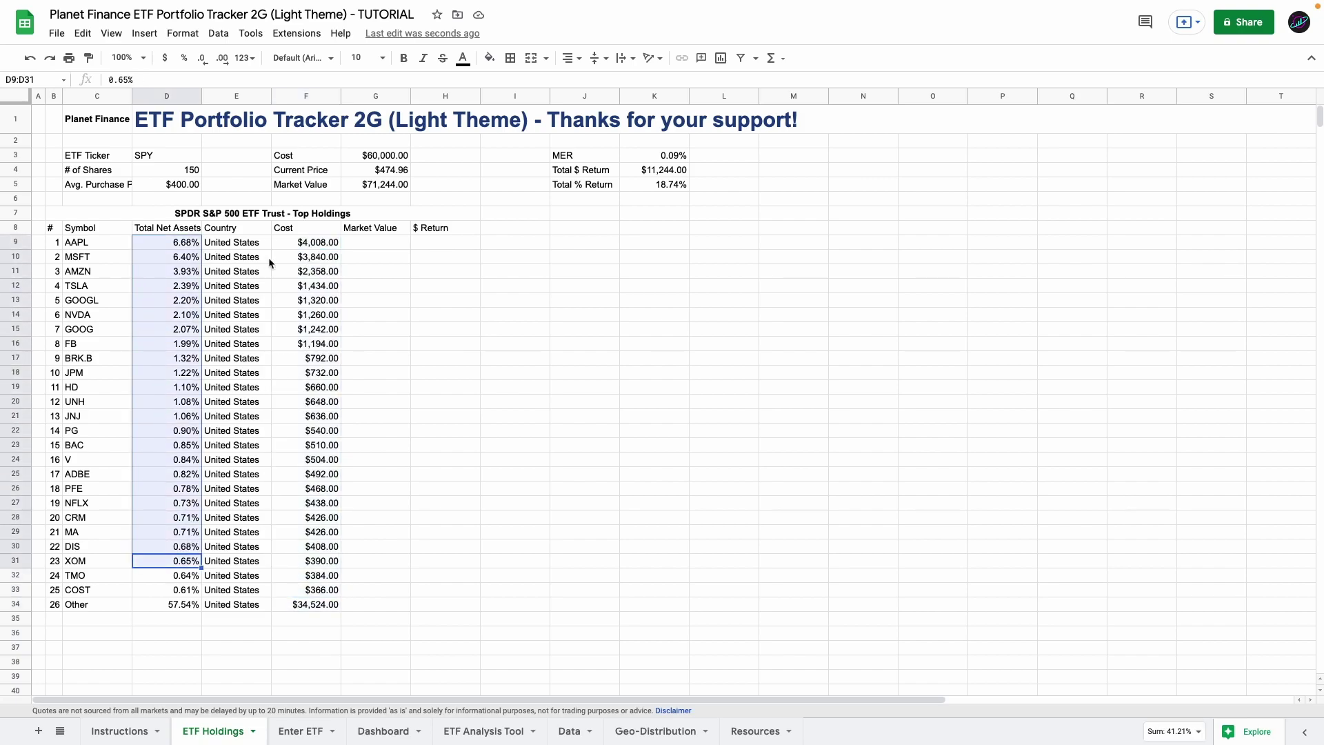
Step: Fill Market Value from G9 and $ Return (=G9-F9) from H9 down the table
{"action": "left_click", "coordinate": [376, 243]}
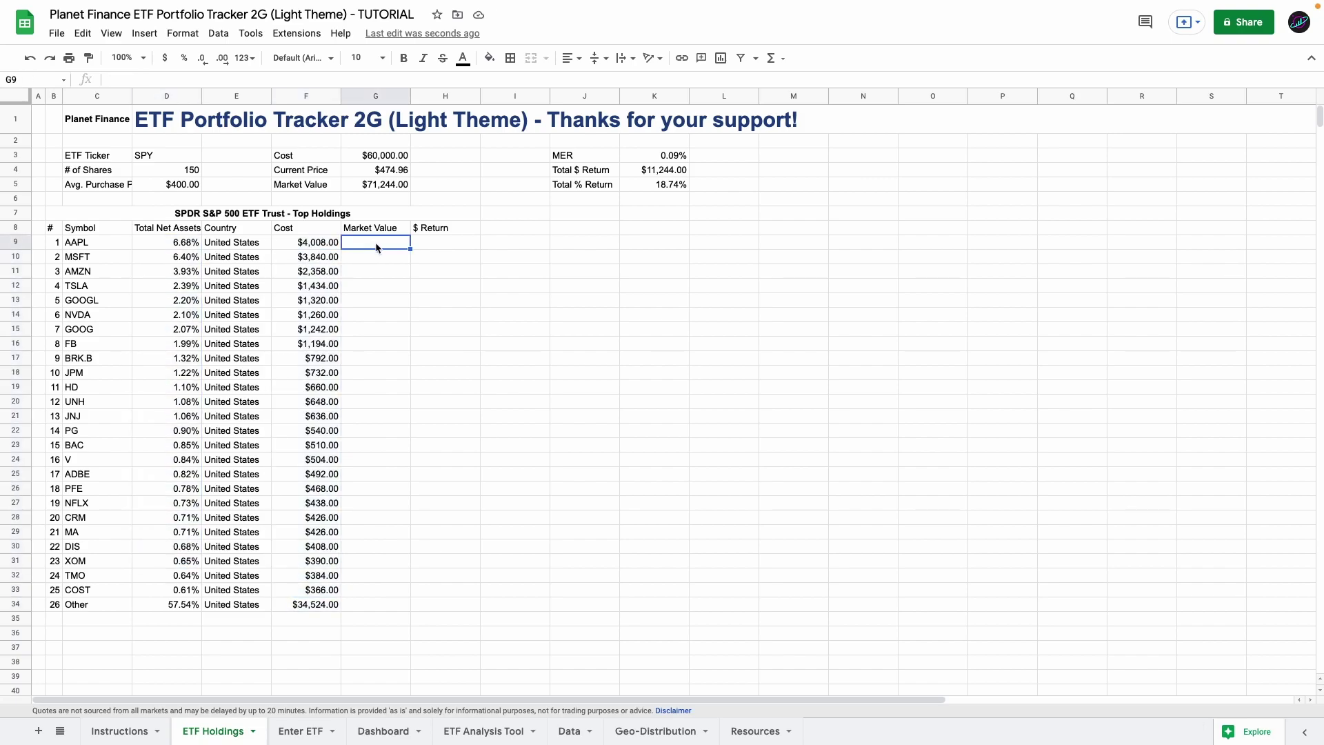
{"action": "key", "text": "ctrl+v"}
{"action": "left_click", "coordinate": [436, 242]}
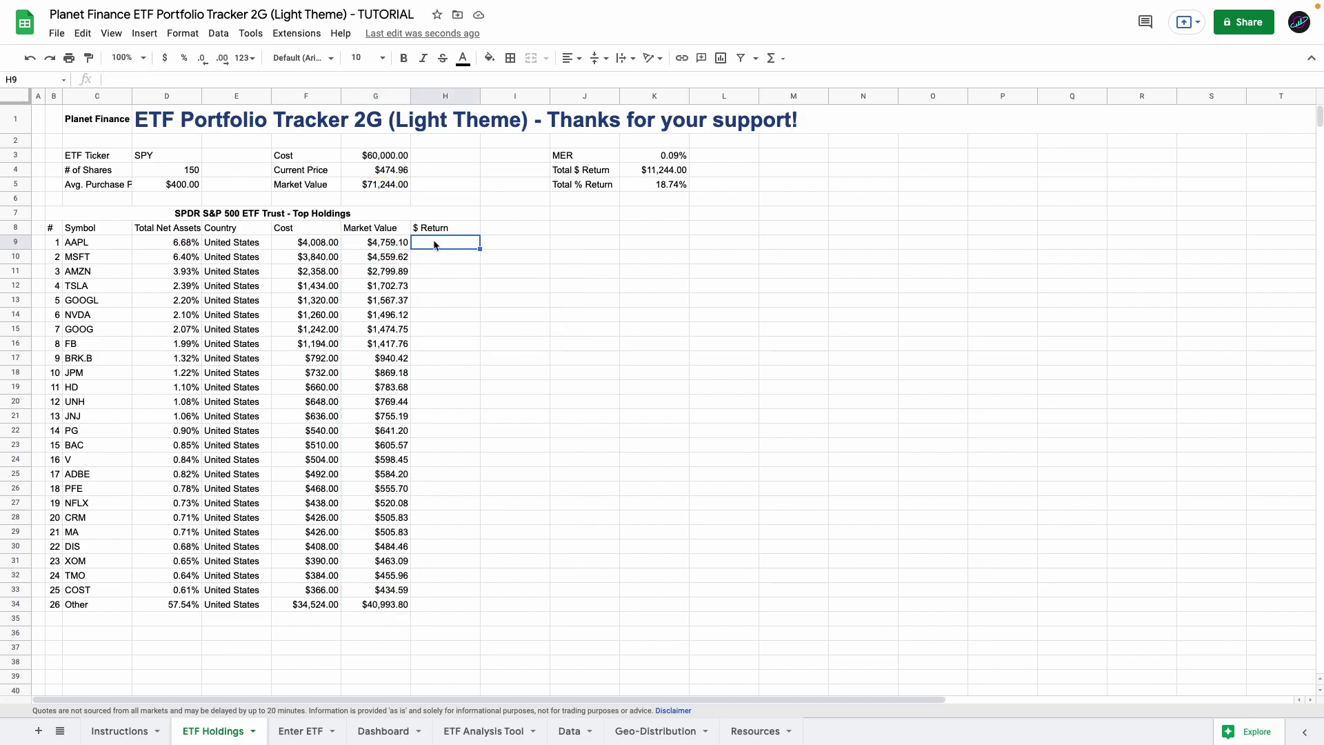
{"action": "type", "text": "=G9-F9"}
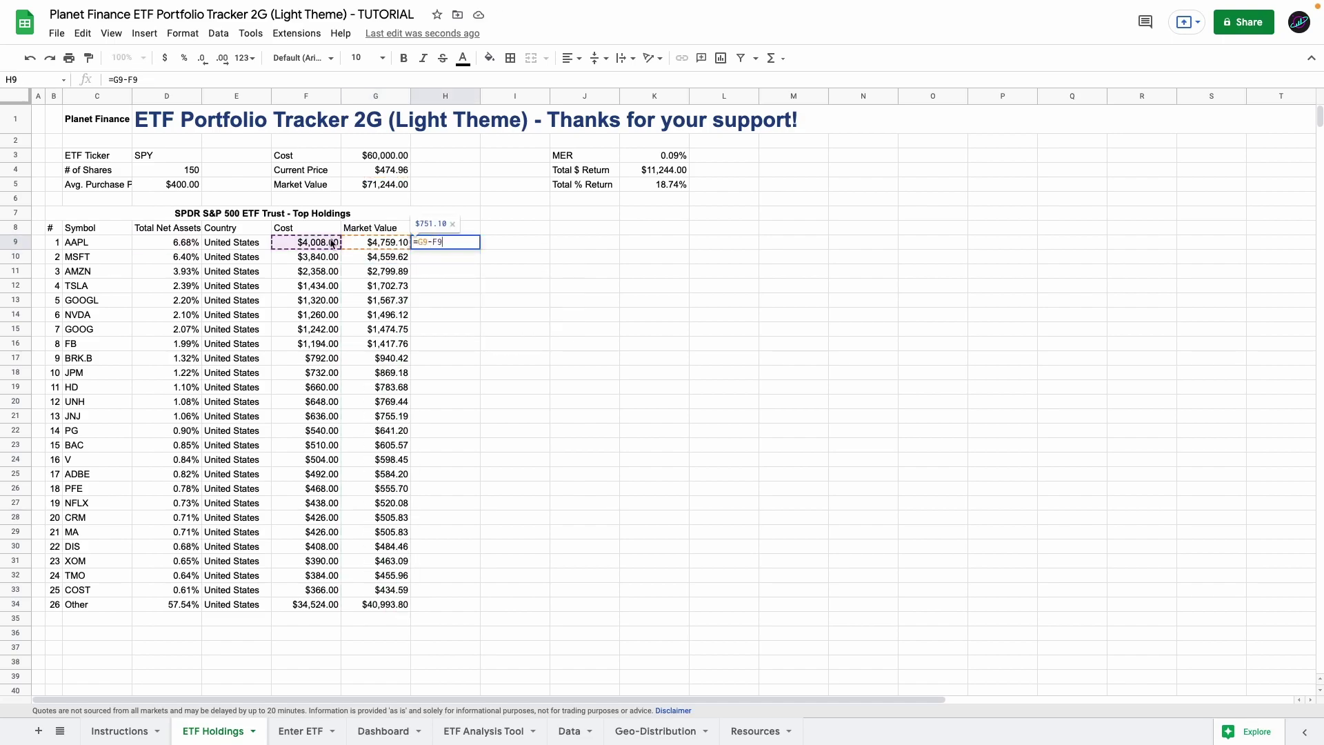
{"action": "key", "text": "Return"}
{"action": "key", "text": "ctrl+Return"}
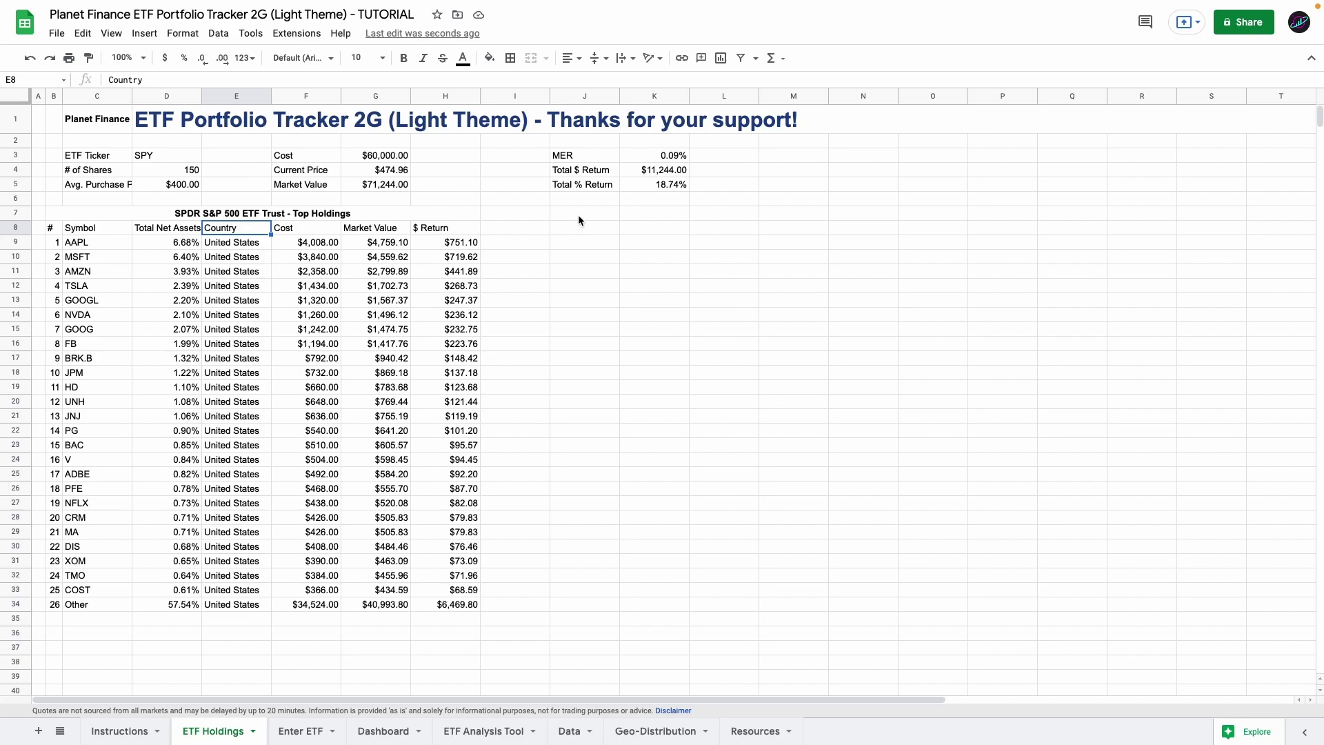
Step: Add a Sector Allocation title in J7 merged across J7:N7
{"action": "left_click", "coordinate": [577, 213]}
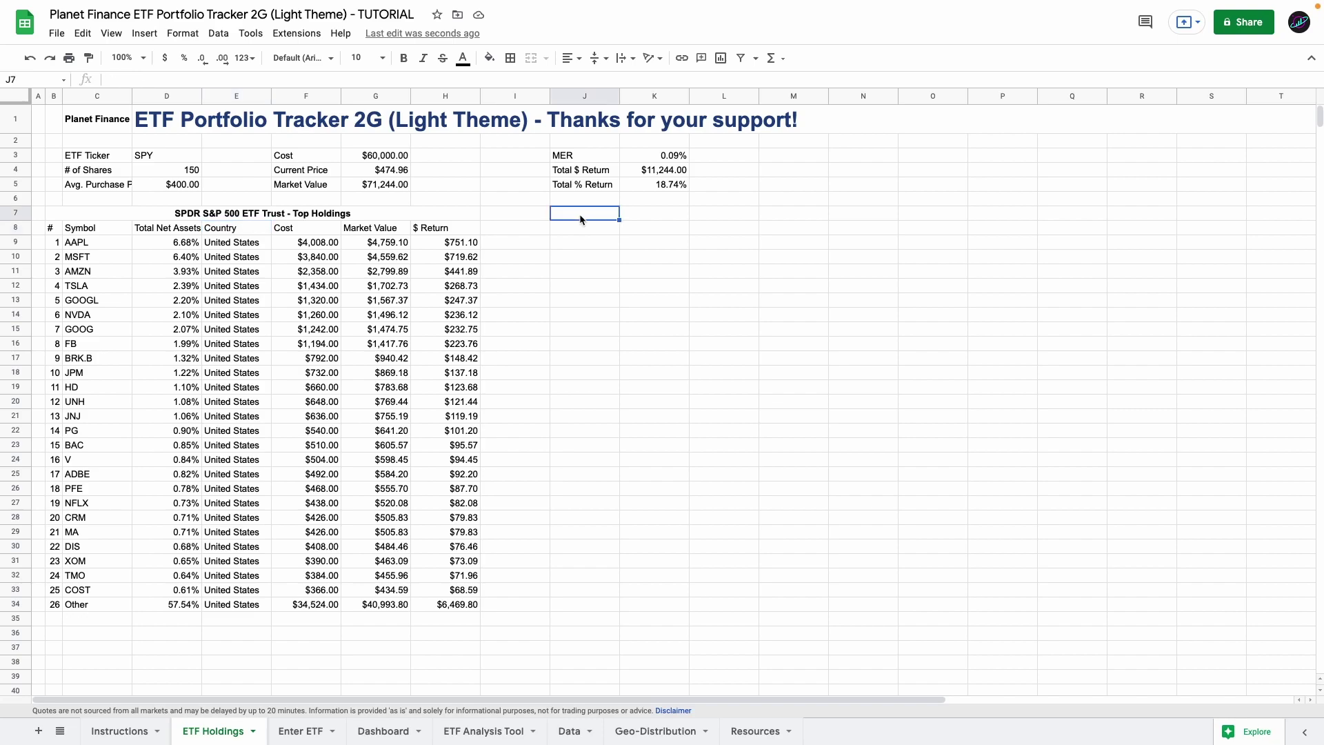
{"action": "type", "text": "Sector Allocation"}
{"action": "key", "text": "Return"}
{"action": "left_click_drag", "start_coordinate": [583, 213], "coordinate": [864, 213]}
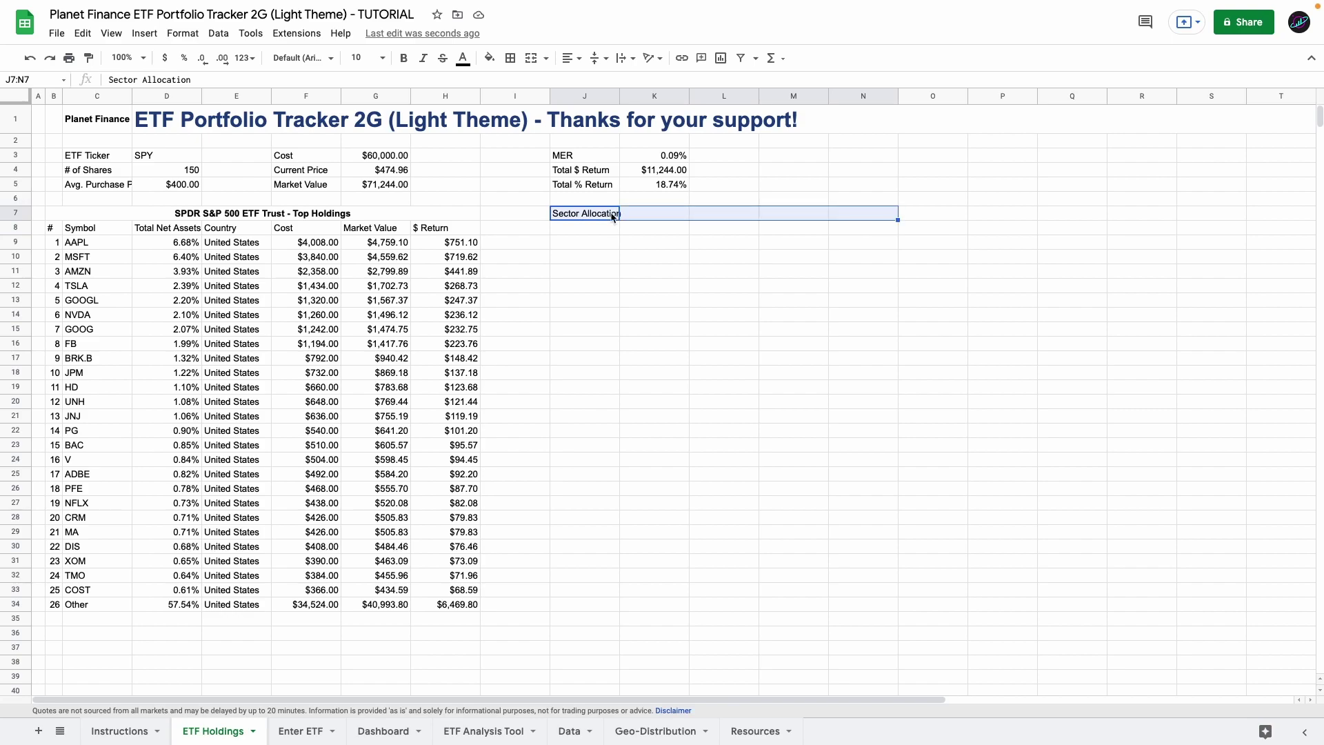
{"action": "left_click", "coordinate": [530, 59]}
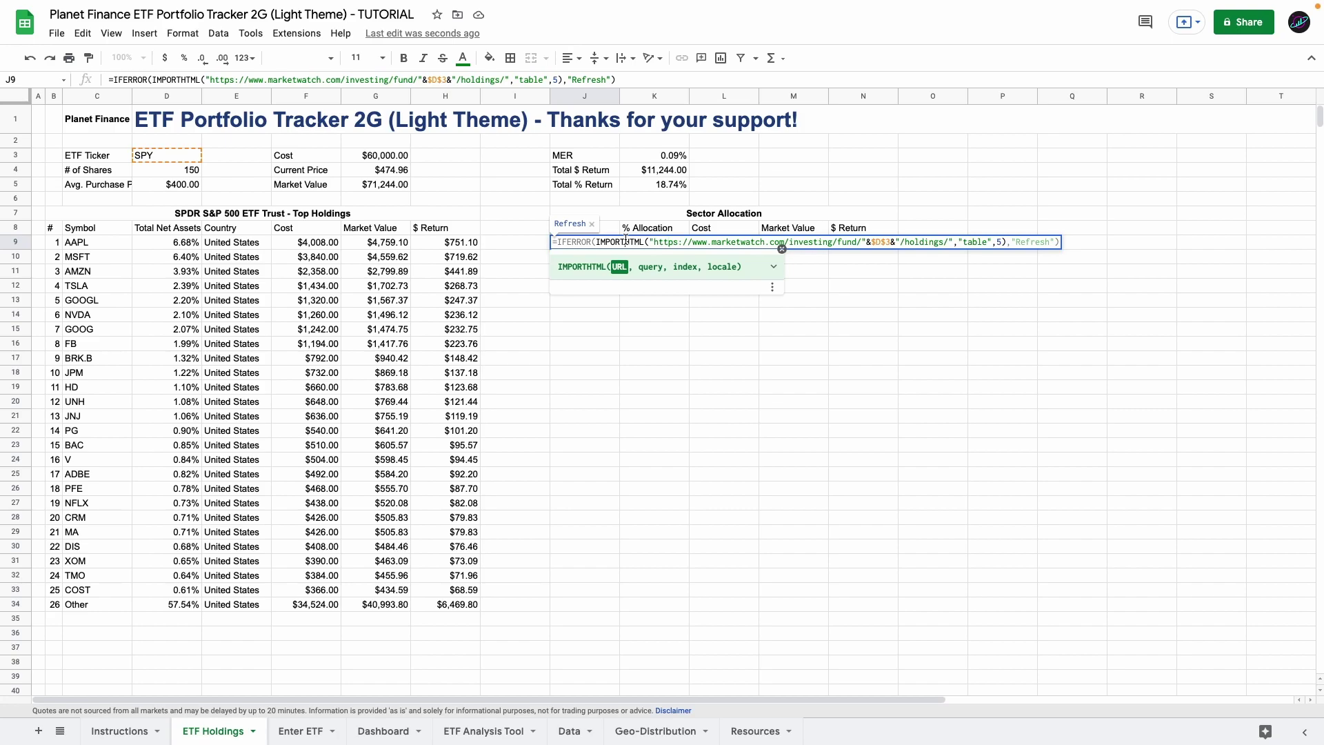
Step: Enter the IMPORTHTML sector import formula in J9
{"action": "left_click", "coordinate": [625, 241]}
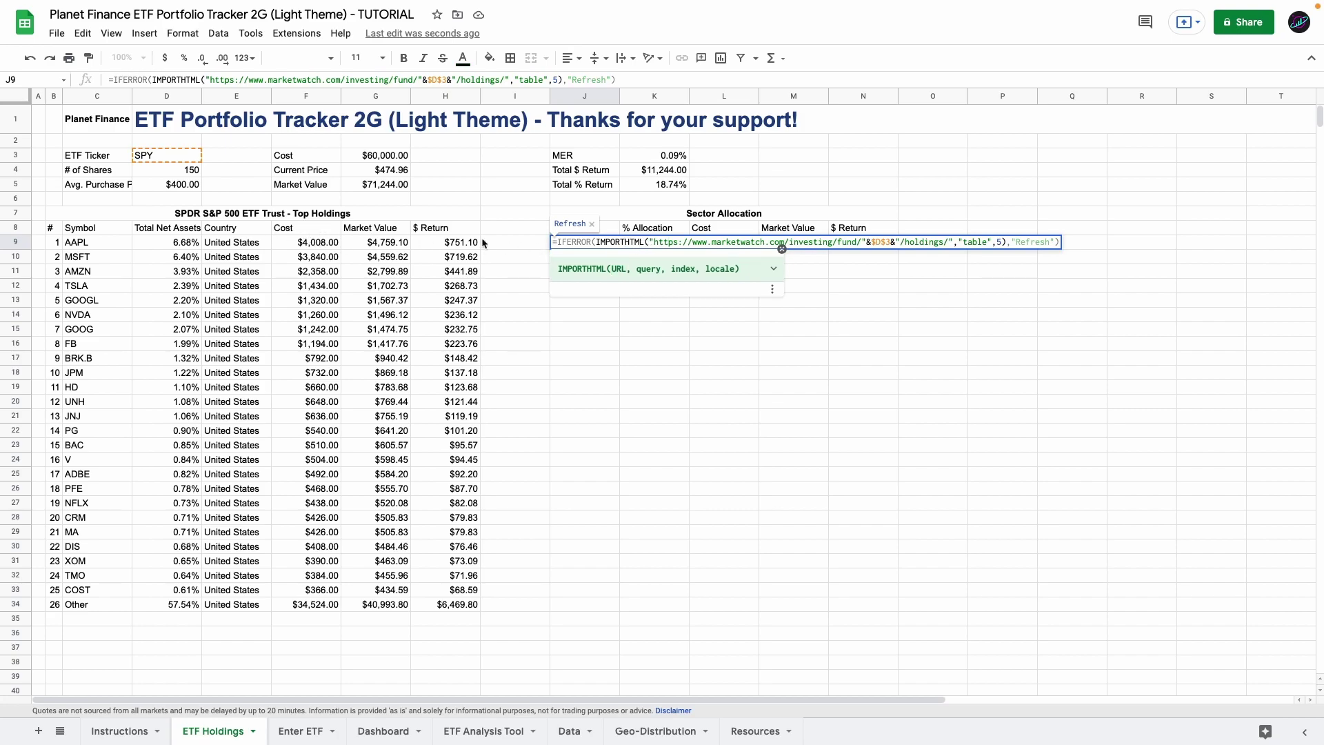
{"action": "left_click", "coordinate": [999, 241]}
{"action": "key", "text": "Return"}
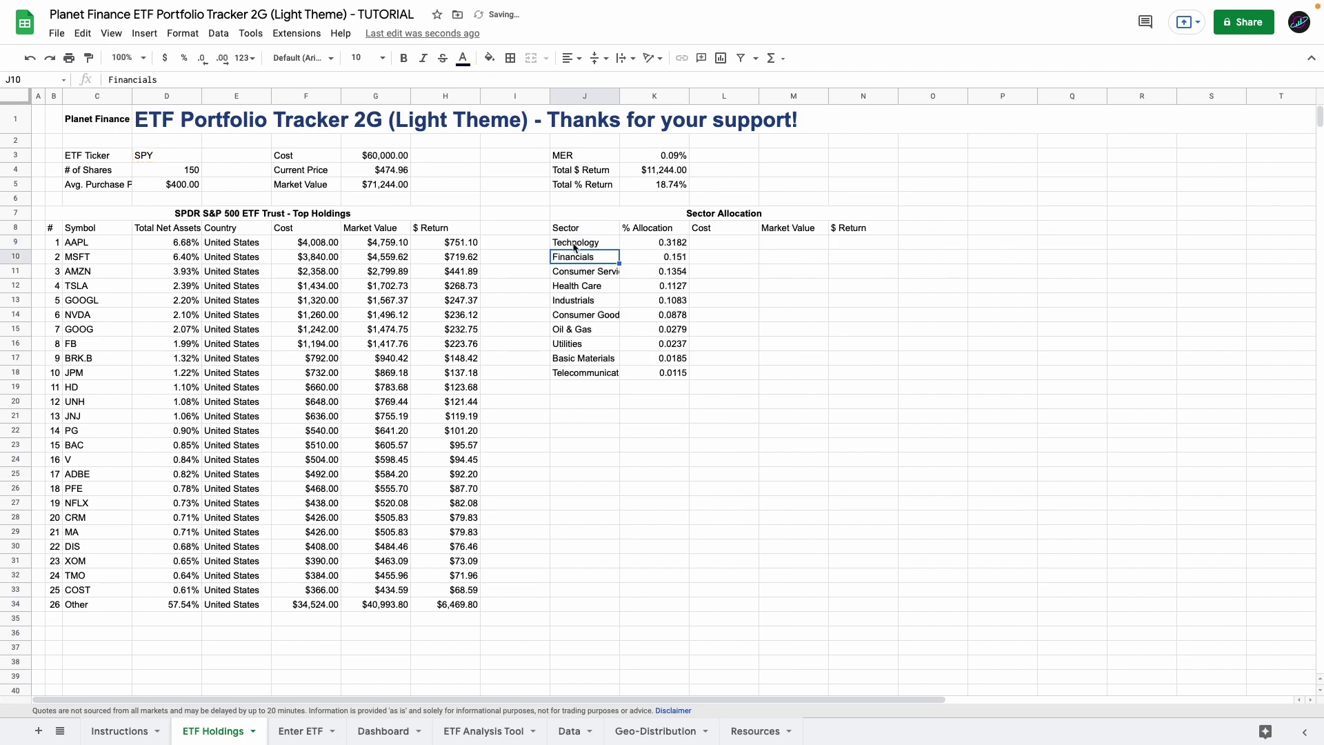
{"action": "left_click", "coordinate": [574, 245]}
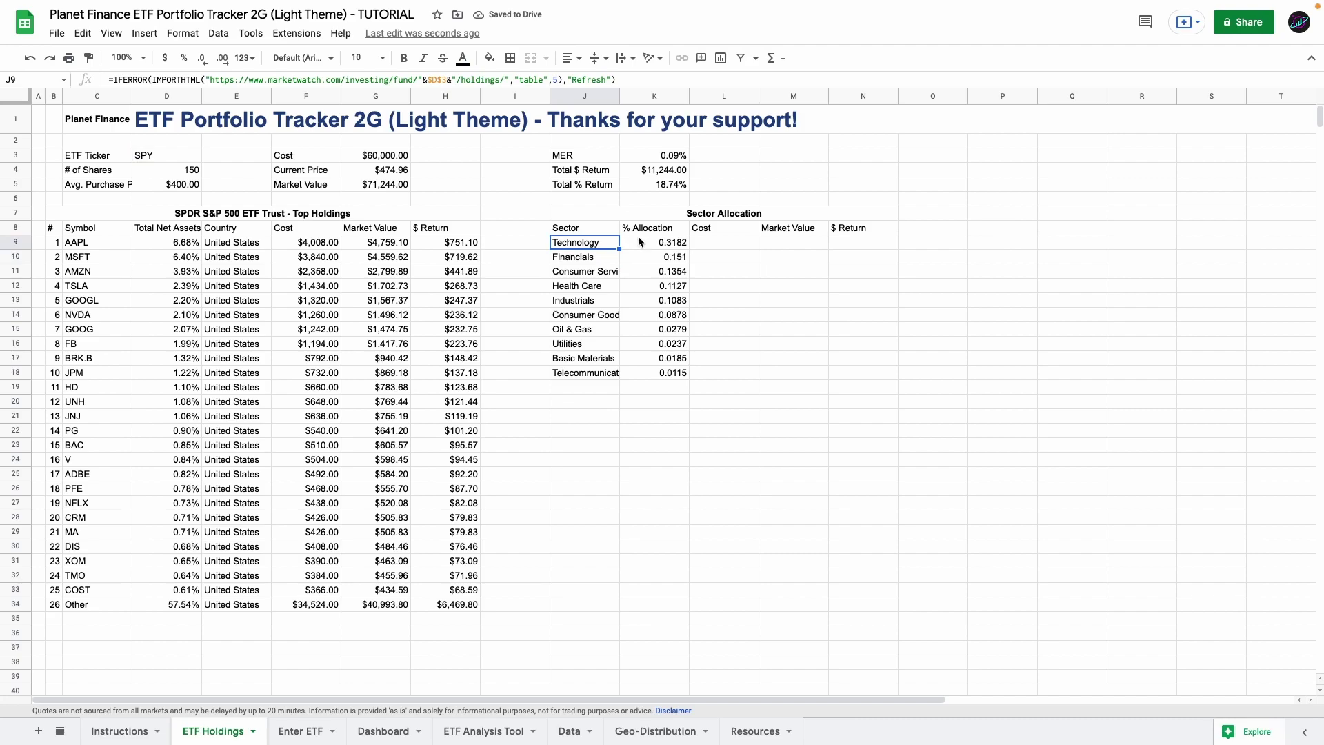
Step: Add an Other row at 0.5% in row 19 and autofill Cost, Market Value, $ Return
{"action": "left_click", "coordinate": [596, 388]}
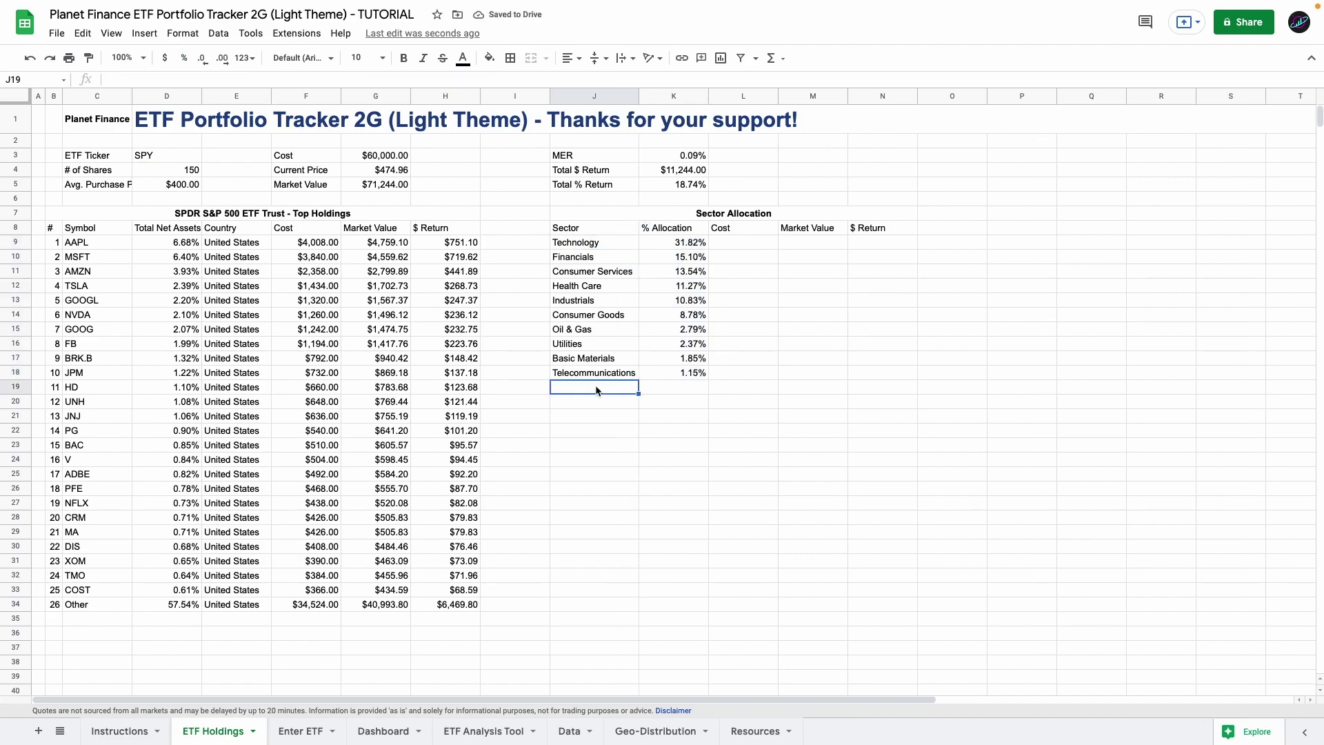
{"action": "type", "text": "Other"}
{"action": "key", "text": "Tab"}
{"action": "type", "text": "0.5%"}
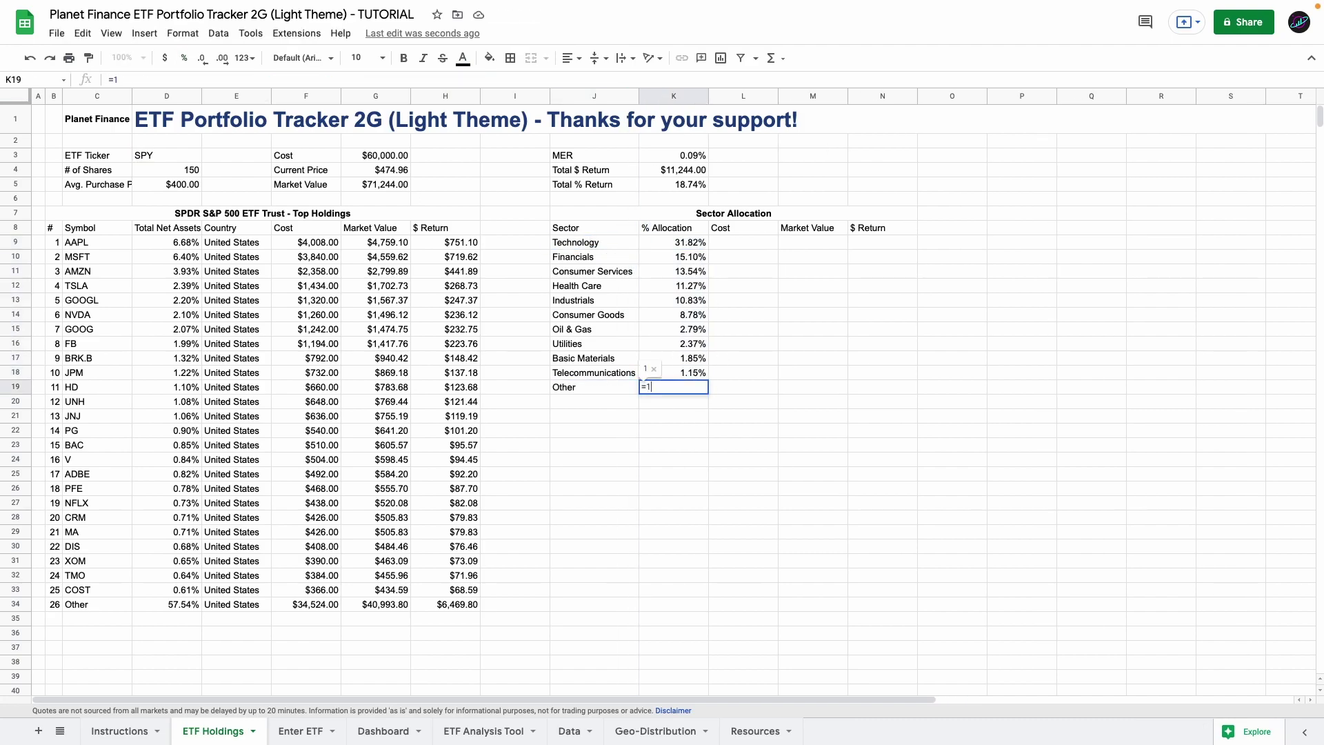
{"action": "left_click_drag", "start_coordinate": [673, 242], "coordinate": [673, 392]}
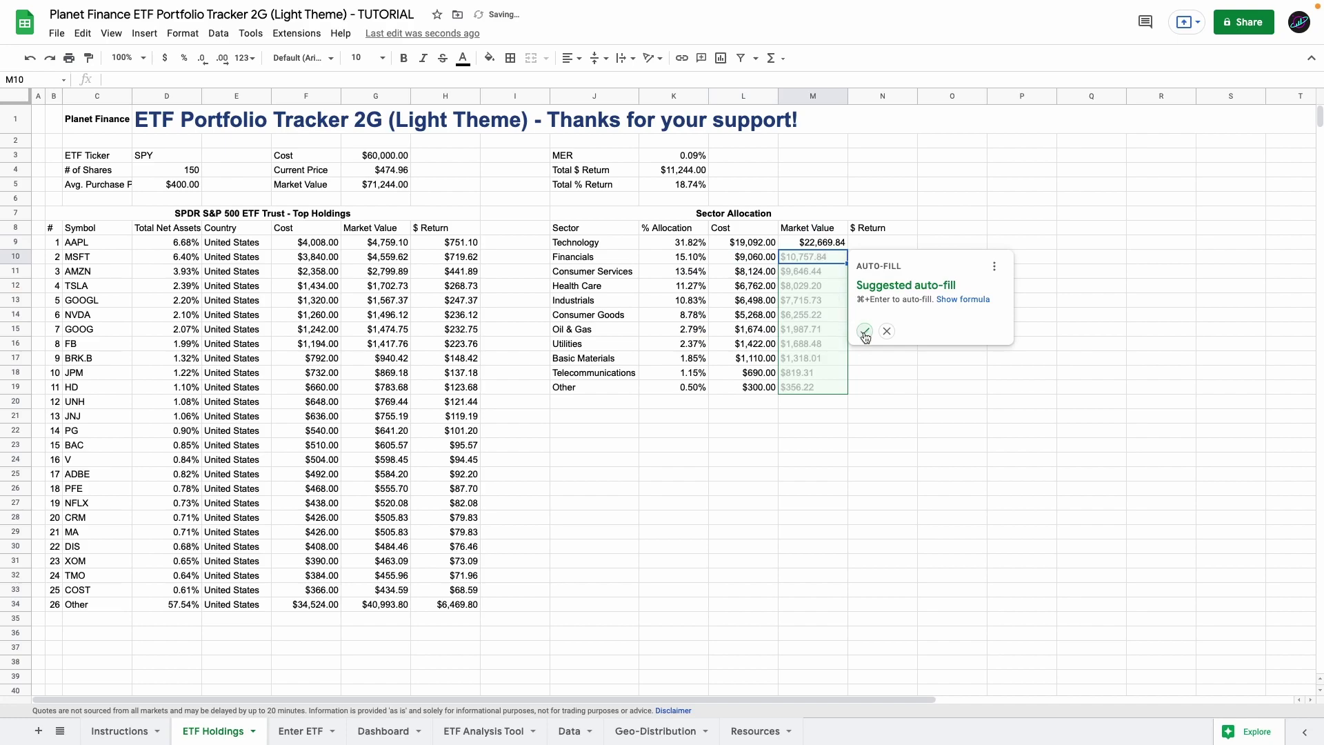
{"action": "left_click", "coordinate": [865, 332]}
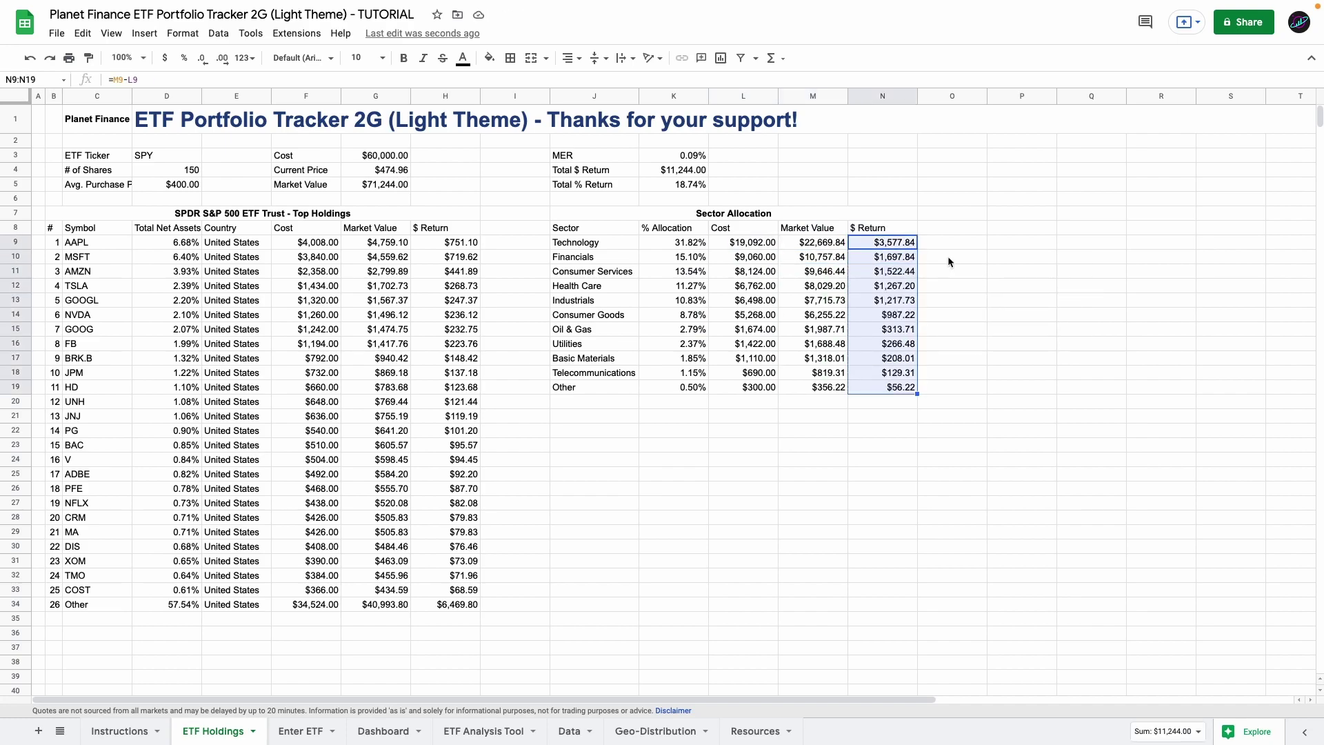
Step: Merge M3 through S3 into a single title cell
{"action": "left_click", "coordinate": [816, 156]}
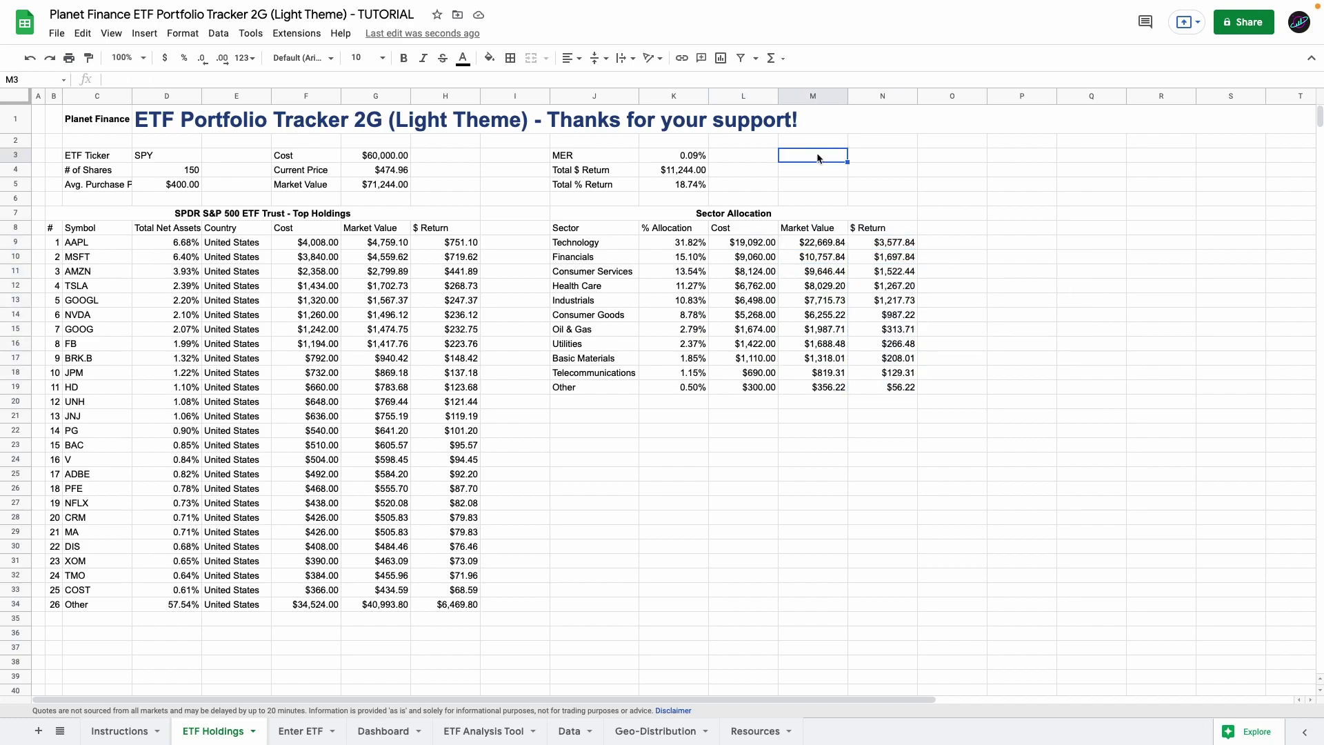
{"action": "type", "text": "60"}
{"action": "key", "text": "Return"}
{"action": "left_click", "coordinate": [820, 159]}
{"action": "left_click_drag", "start_coordinate": [842, 154], "coordinate": [1200, 155]}
{"action": "left_click", "coordinate": [531, 58]}
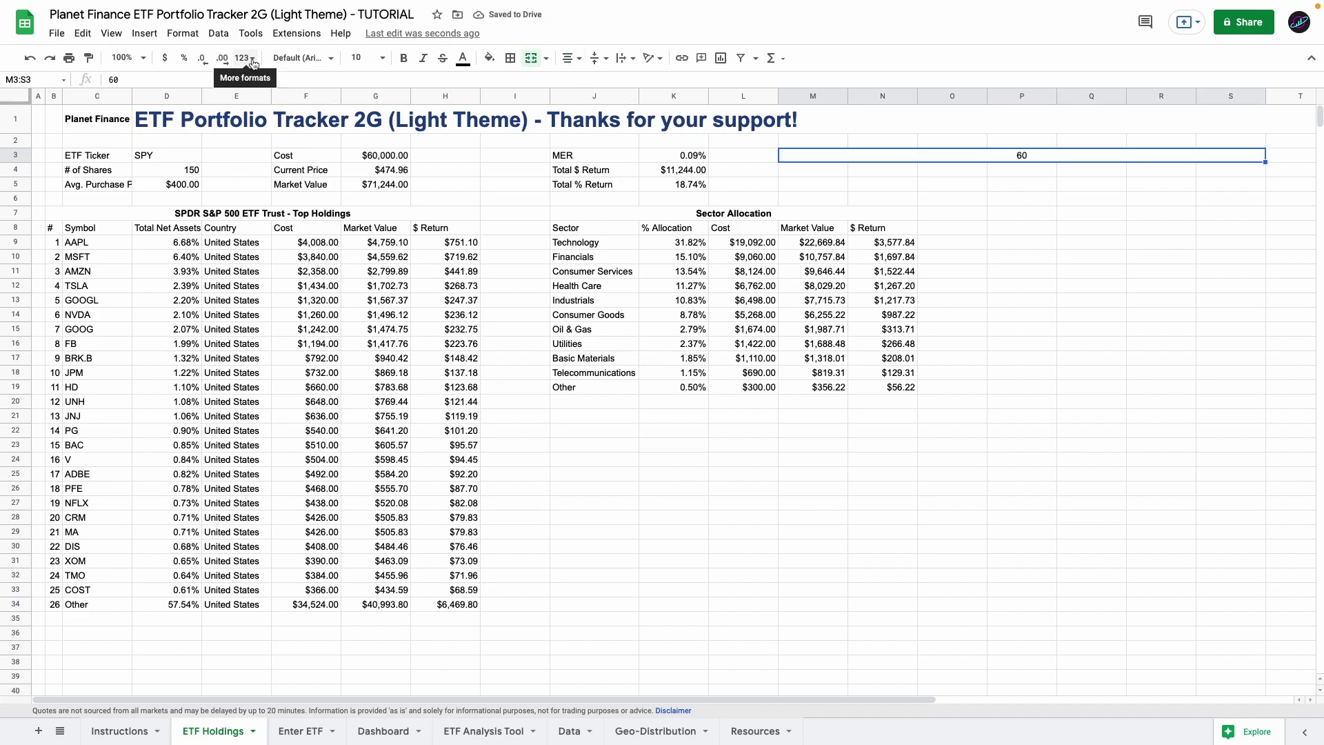
Step: Apply custom format #"-Day Trendy Chart" and enter 365 in the merged title cell
{"action": "left_click", "coordinate": [250, 60]}
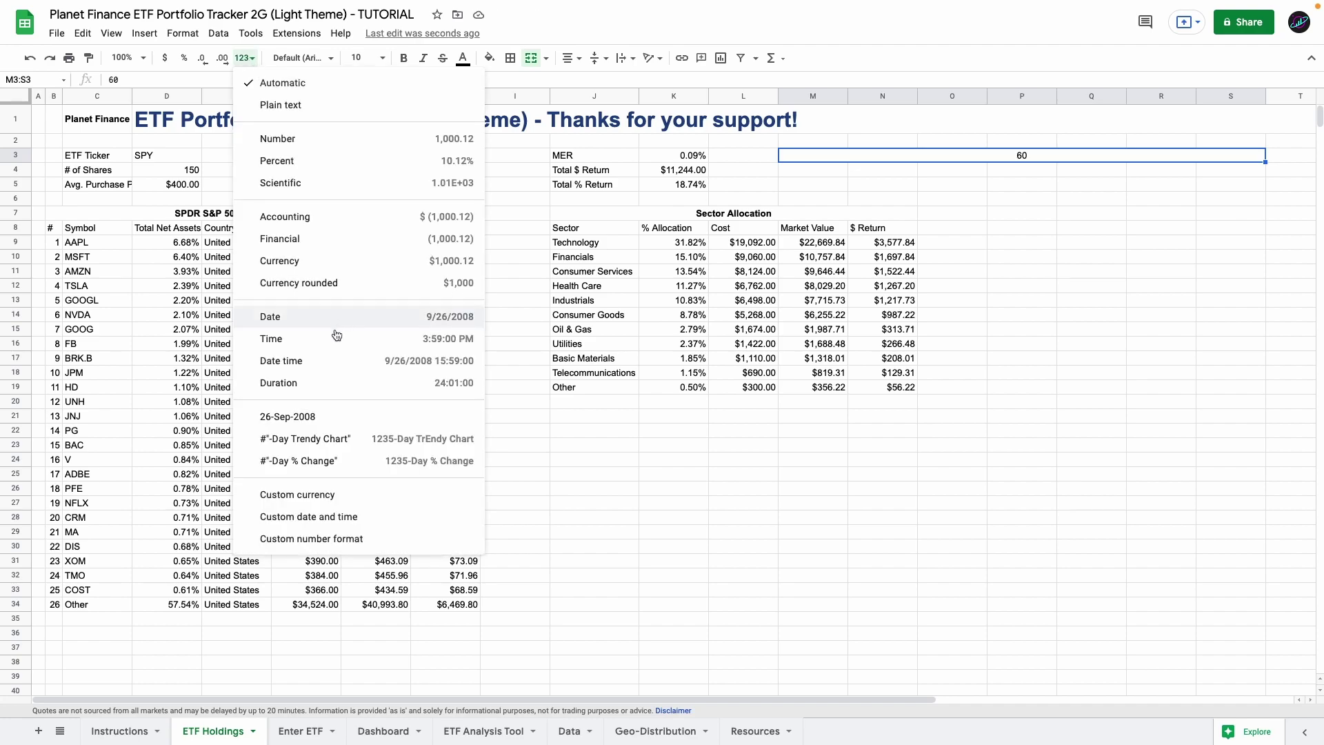
{"action": "left_click", "coordinate": [330, 549]}
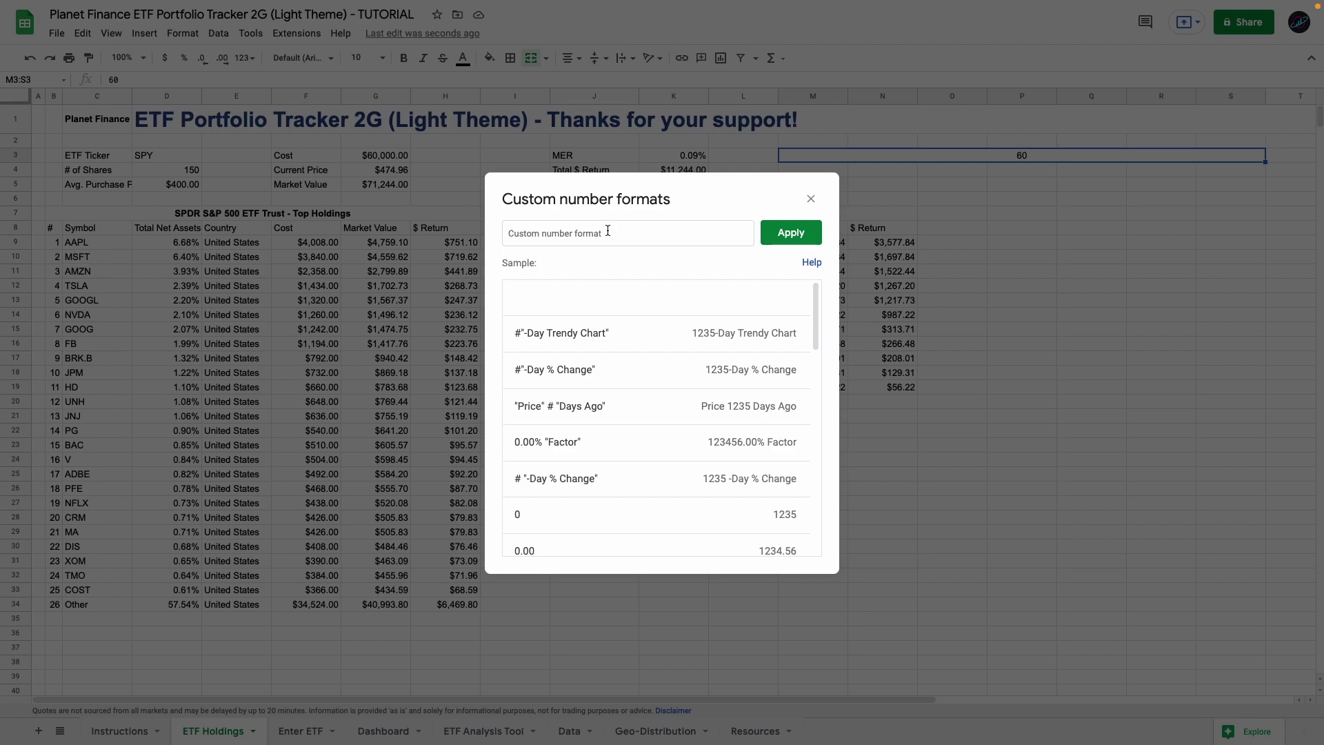
{"action": "type", "text": "#\"-"}
{"action": "left_click", "coordinate": [562, 295]}
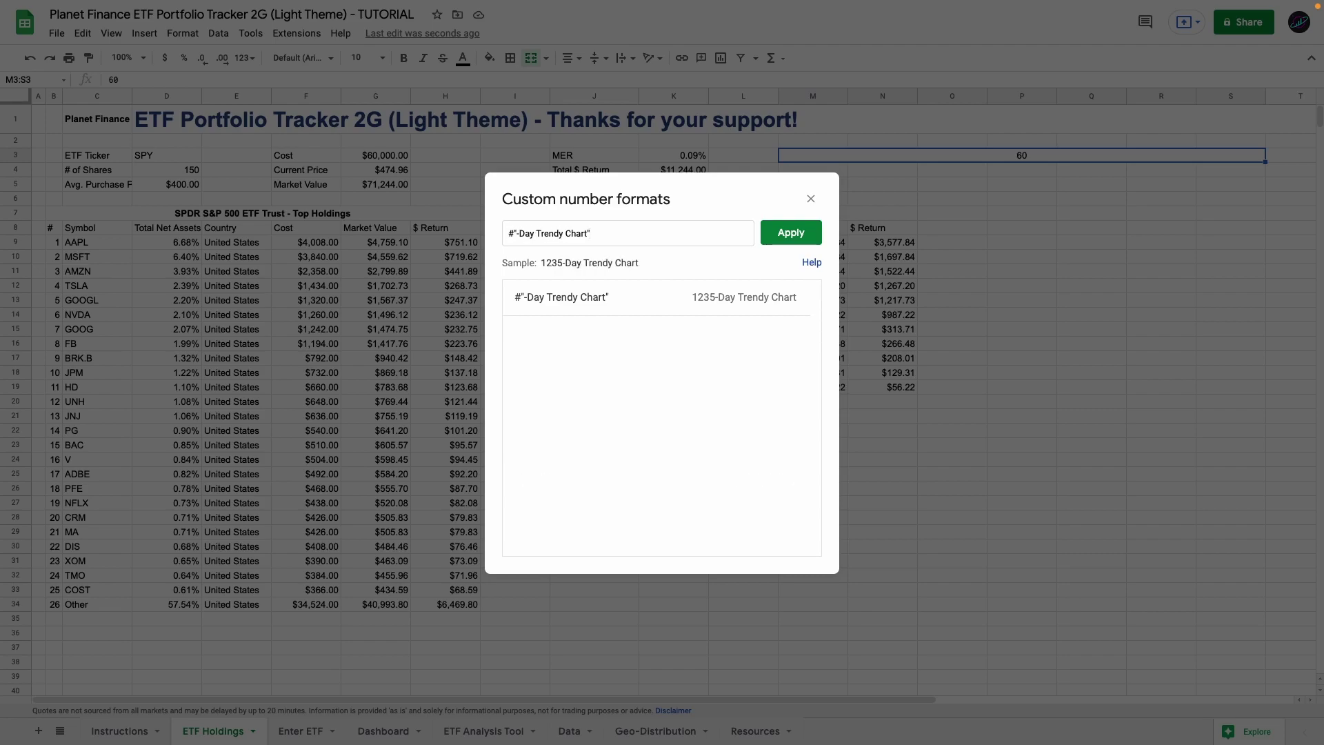
{"action": "left_click", "coordinate": [792, 232]}
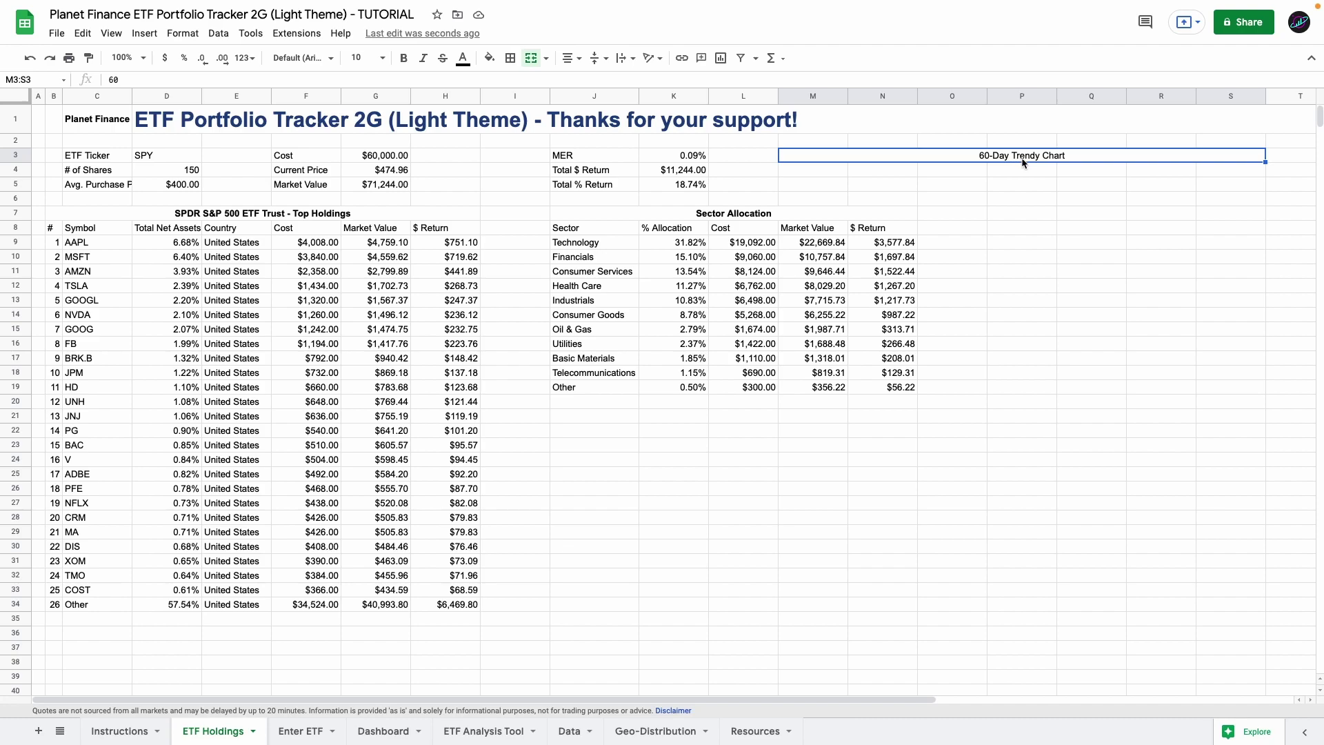
{"action": "type", "text": "365"}
{"action": "key", "text": "Return"}
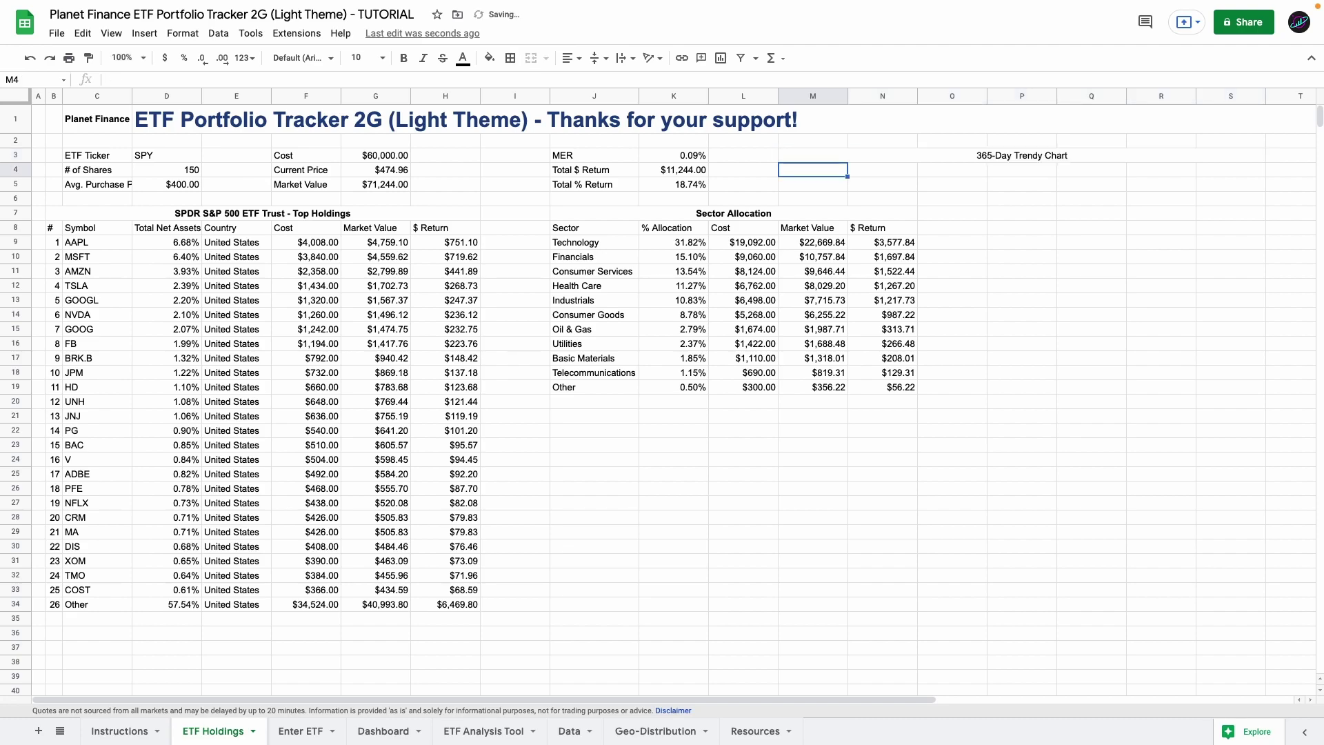
{"action": "left_click", "coordinate": [1024, 158]}
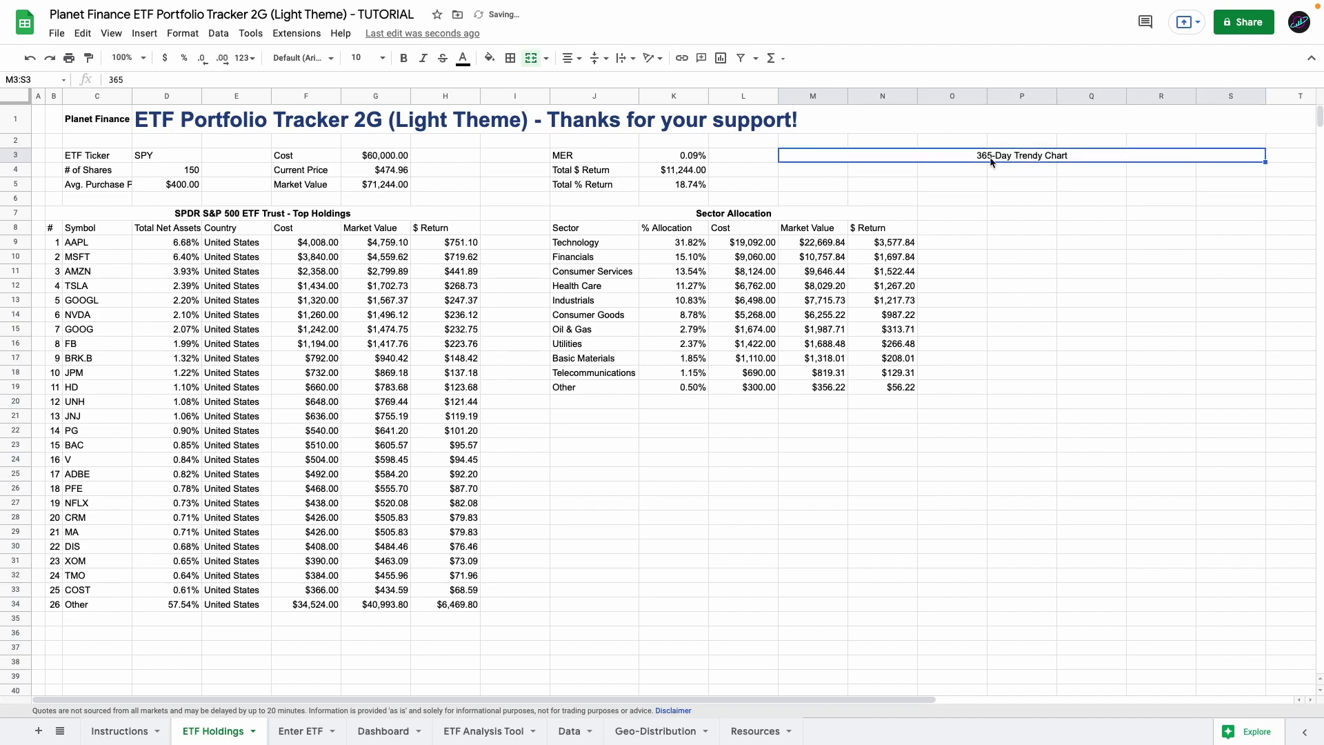
Step: Merge M4:S5 and paste in the IFERROR(SPARKLINE(GOOGLEFINANCE…)) column-chart formula
{"action": "left_click_drag", "start_coordinate": [814, 170], "coordinate": [1218, 184]}
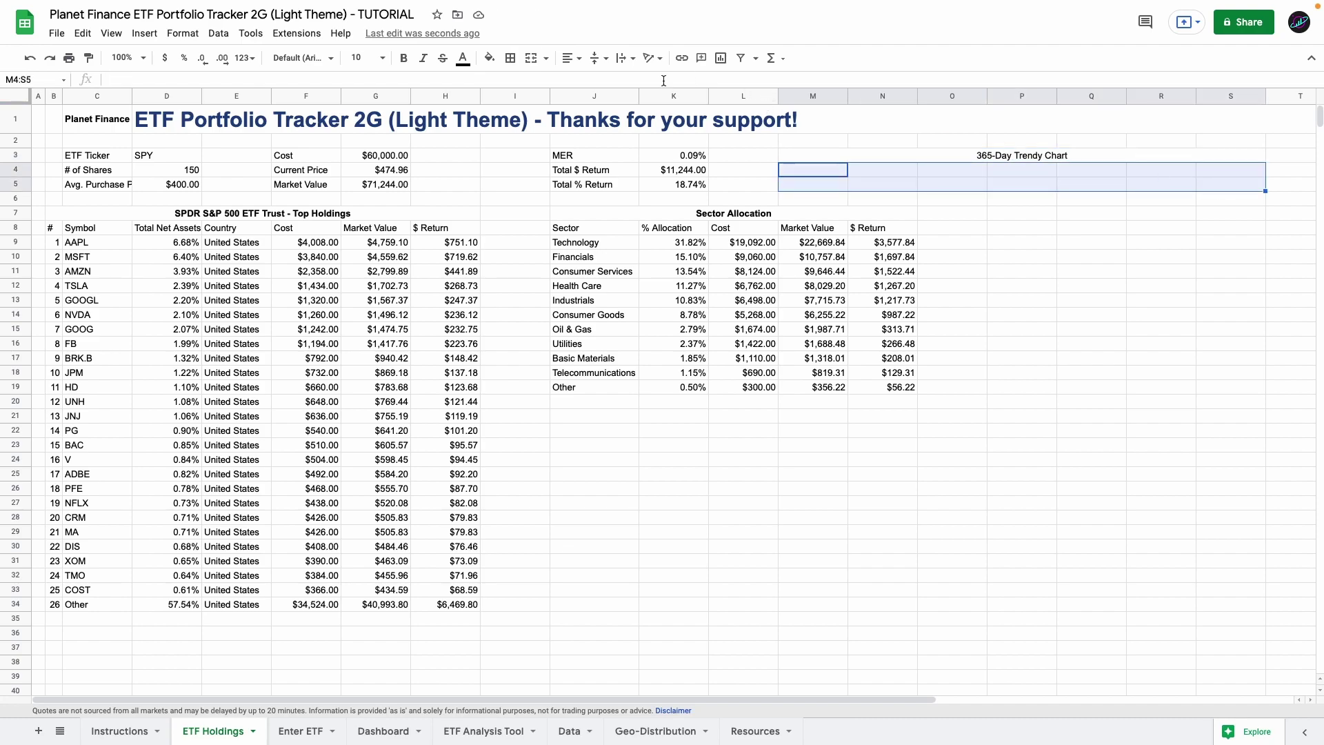
{"action": "left_click", "coordinate": [531, 60]}
{"action": "double_click", "coordinate": [832, 169]}
{"action": "type", "text": "=IF(ISBLANK(D3),\"\",IFERROR(SPARKLINE(INDEX(GOOGLEFINANCE(D3,\"price\",TODAY()-$M$3,TODAY()),,2),{\"charttype\",\"column\";\"color\",\"17a7e0\"}),\"\"))"}
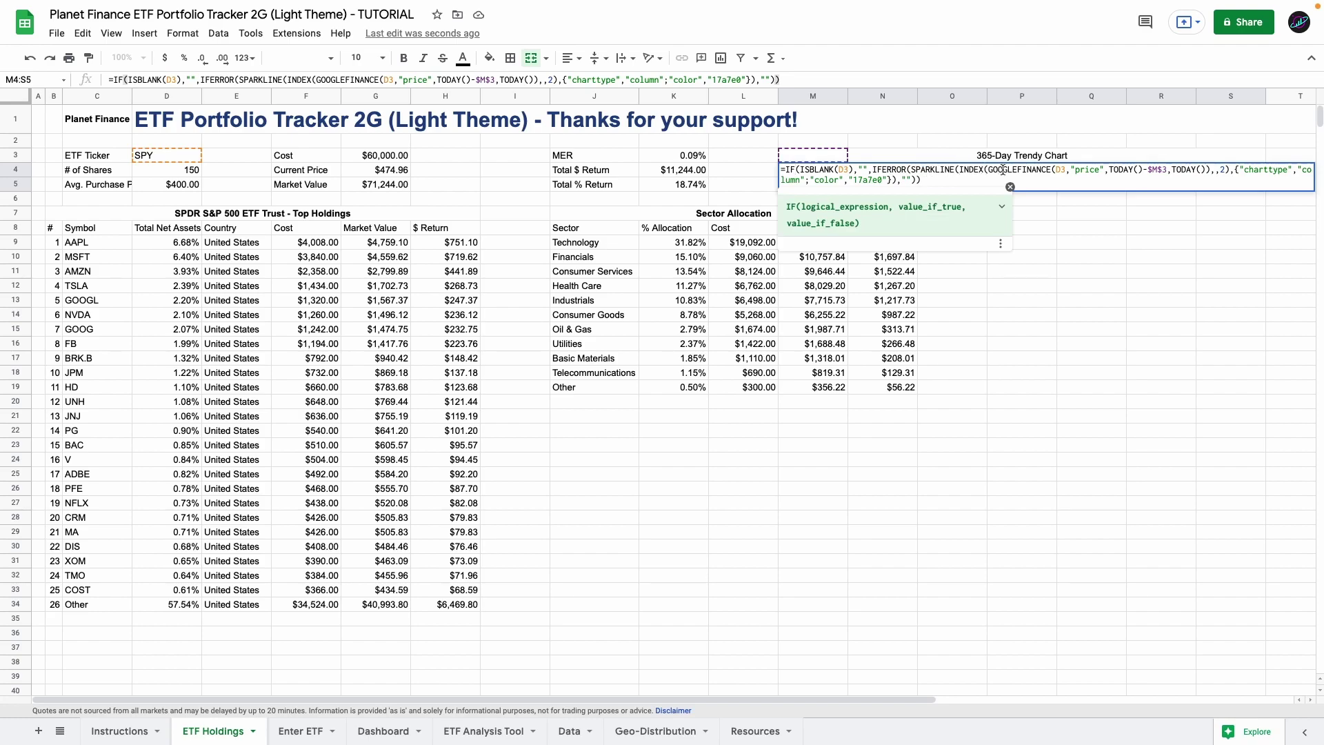
{"action": "key", "text": "Return"}
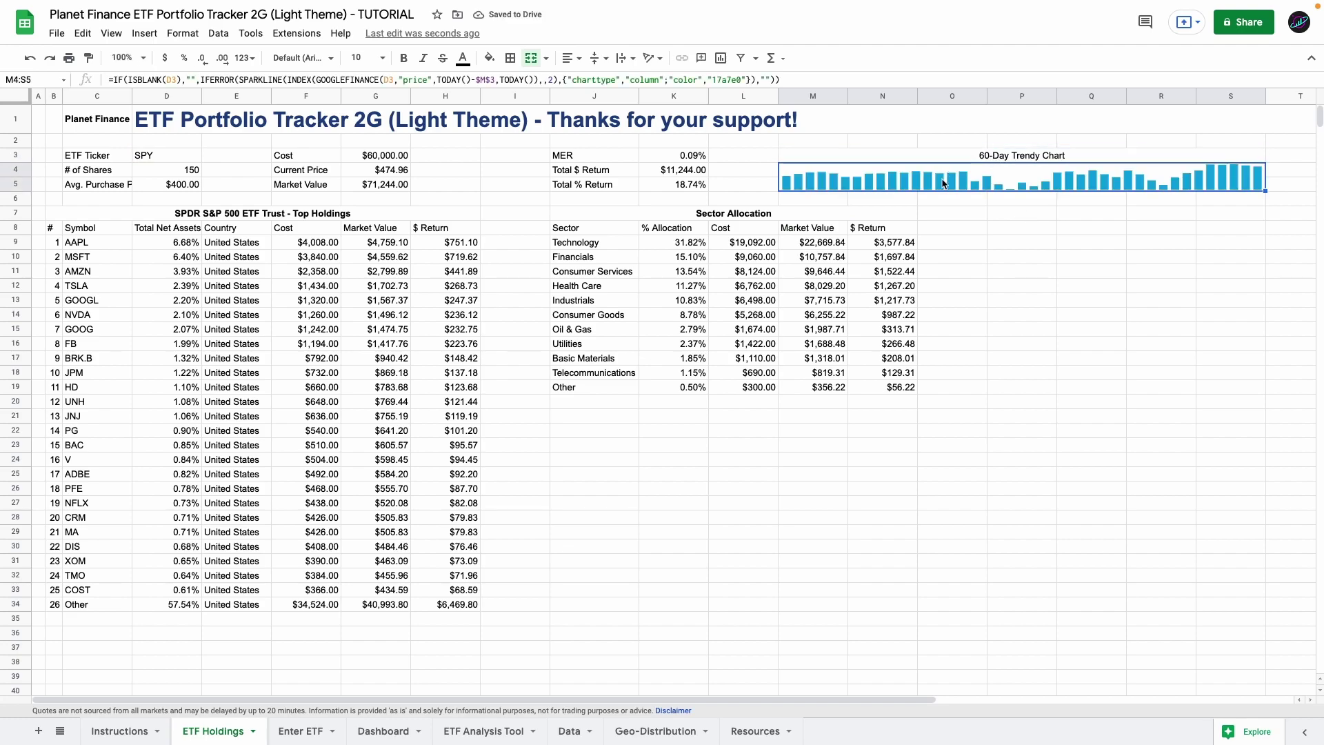
Step: Reopen the sparkline formula and select its colour code 17a7e0
{"action": "double_click", "coordinate": [979, 180]}
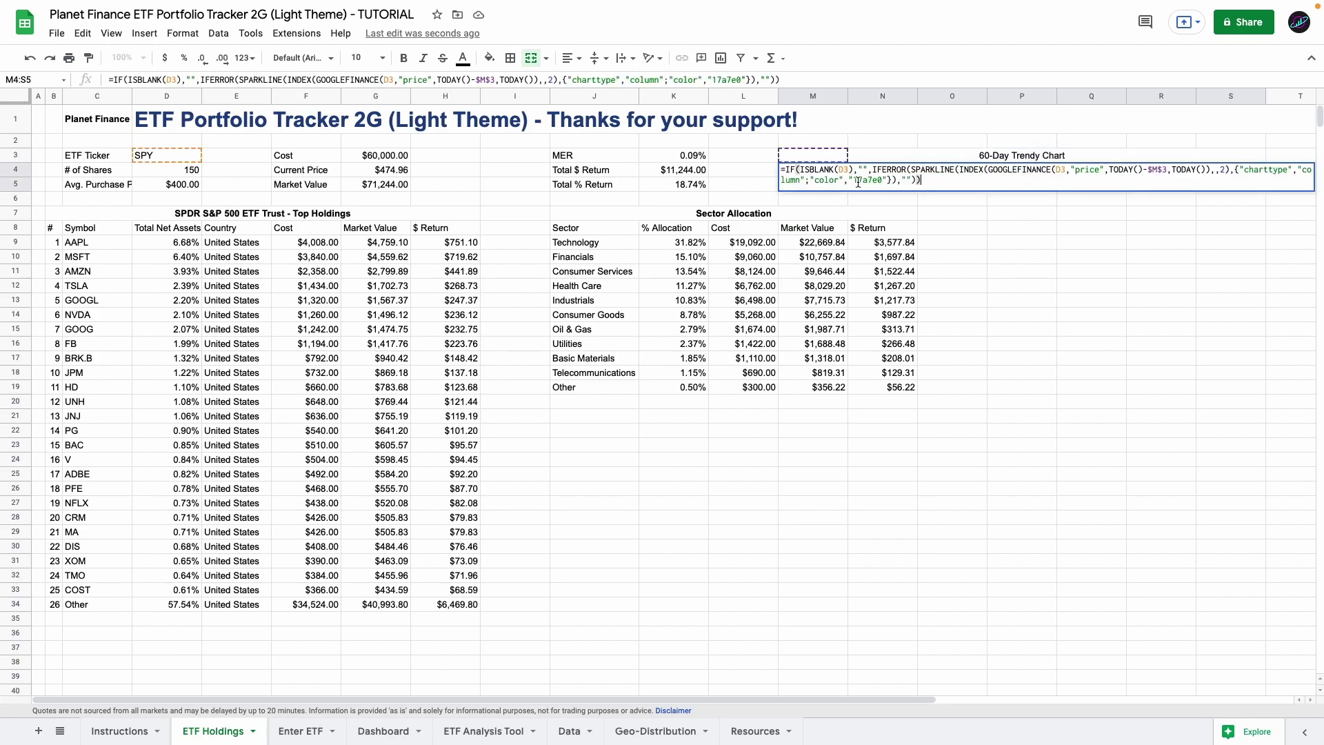
{"action": "left_click_drag", "start_coordinate": [854, 181], "coordinate": [883, 179]}
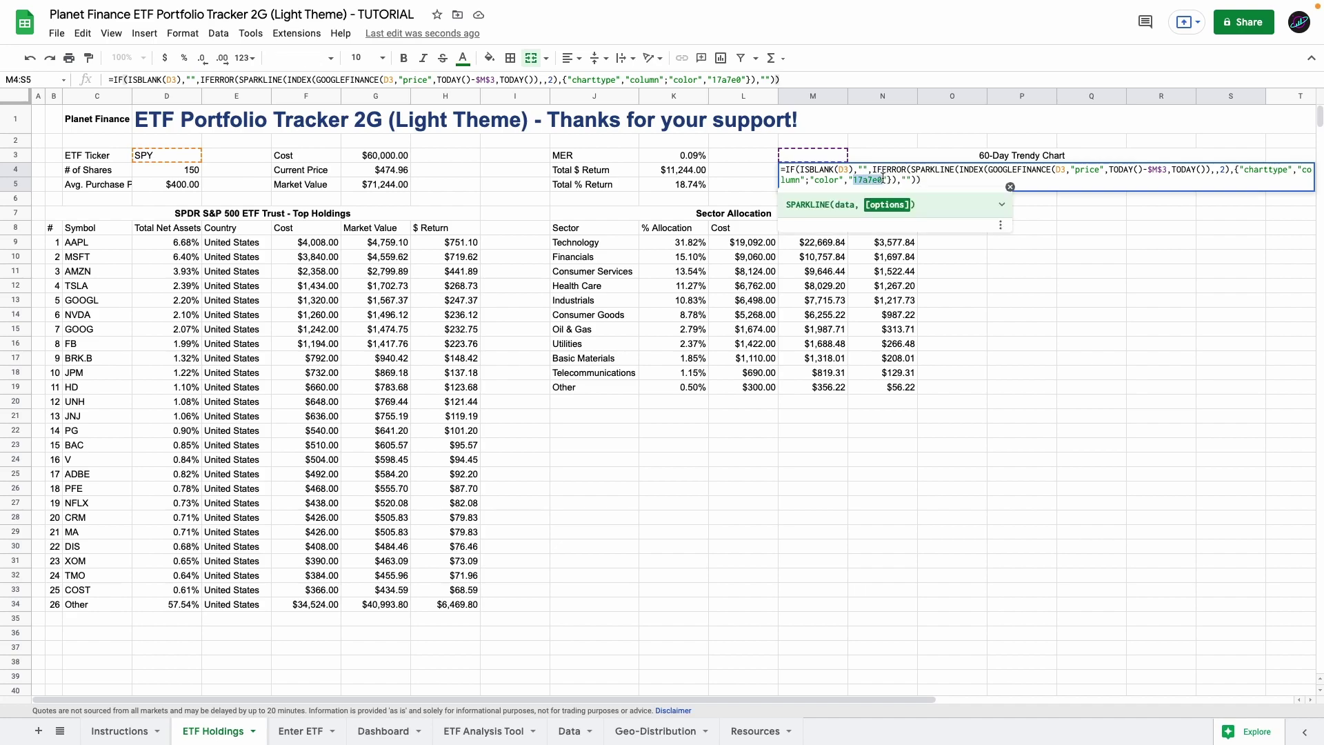
{"action": "key", "text": "Escape"}
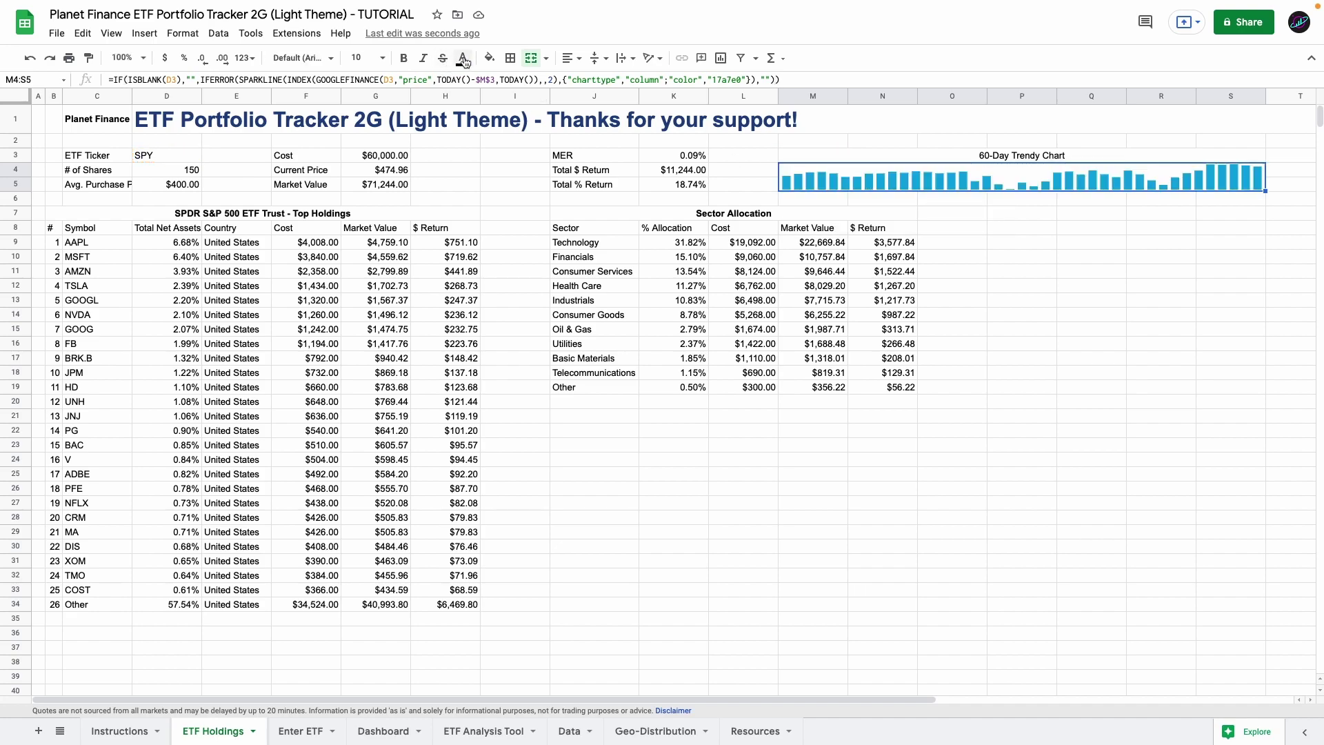
Step: Try a greener shade in the custom text colour picker and cancel without applying it
{"action": "left_click", "coordinate": [464, 60]}
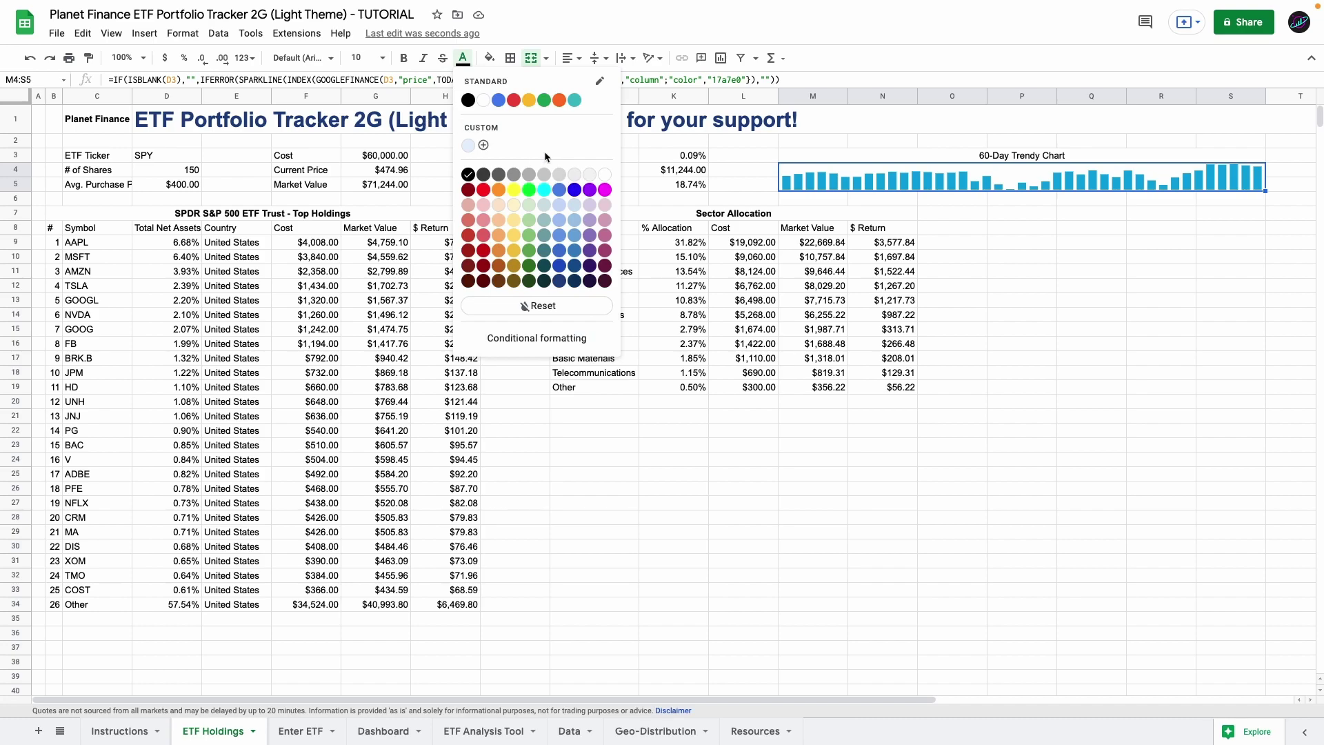
{"action": "left_click", "coordinate": [484, 146]}
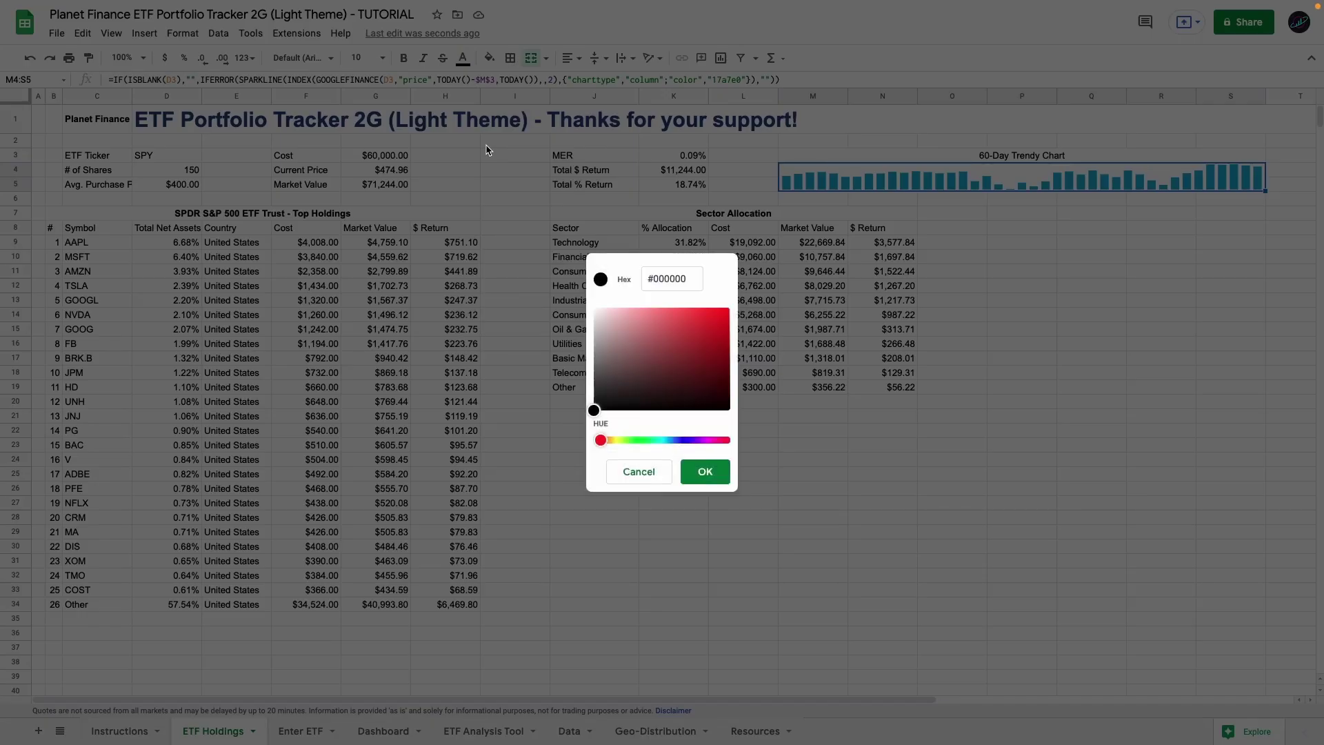
{"action": "mouse_move", "coordinate": [679, 331]}
{"action": "left_mouse_down"}
{"action": "mouse_move", "coordinate": [697, 343]}
{"action": "mouse_move", "coordinate": [673, 356]}
{"action": "left_mouse_up"}
{"action": "left_click_drag", "start_coordinate": [601, 439], "coordinate": [656, 439]}
{"action": "left_click_drag", "start_coordinate": [671, 338], "coordinate": [709, 353]}
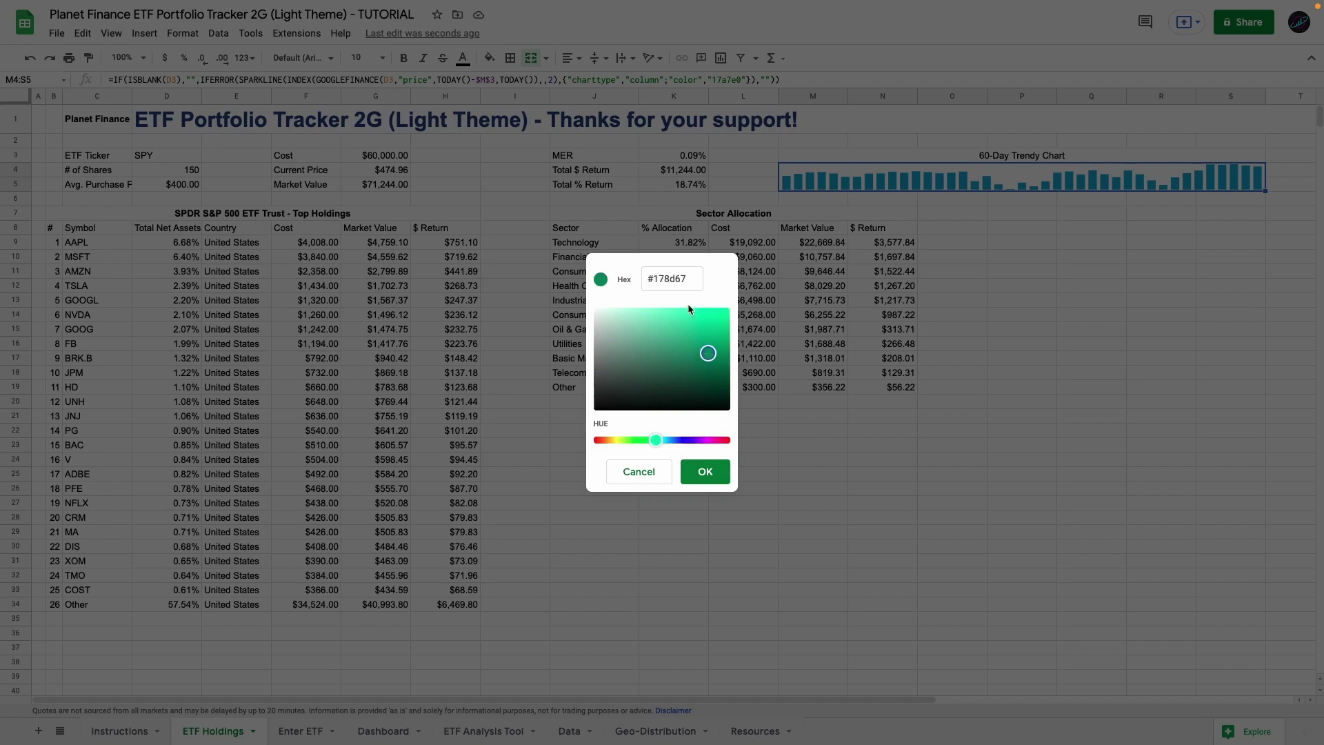
{"action": "left_click", "coordinate": [665, 277]}
{"action": "key", "text": "ctrl+a"}
{"action": "left_click", "coordinate": [652, 476]}
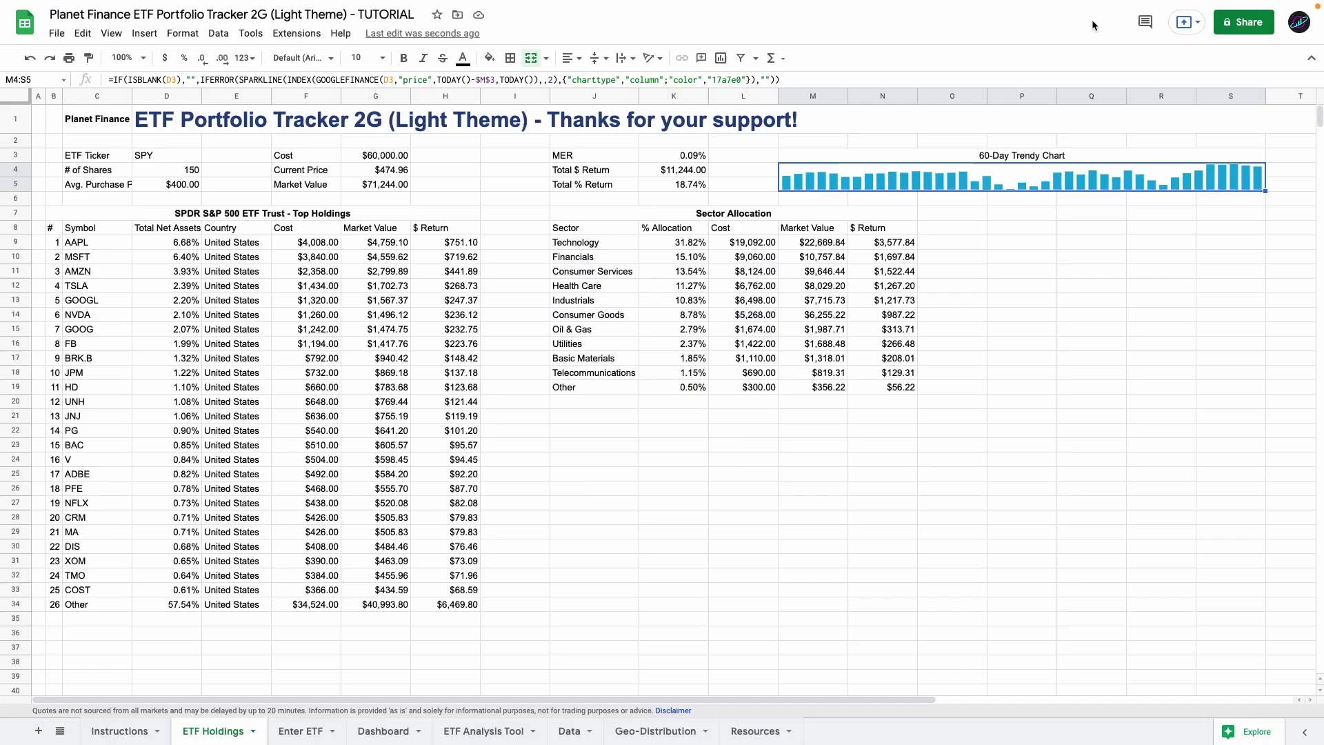
{"action": "double_click", "coordinate": [943, 167]}
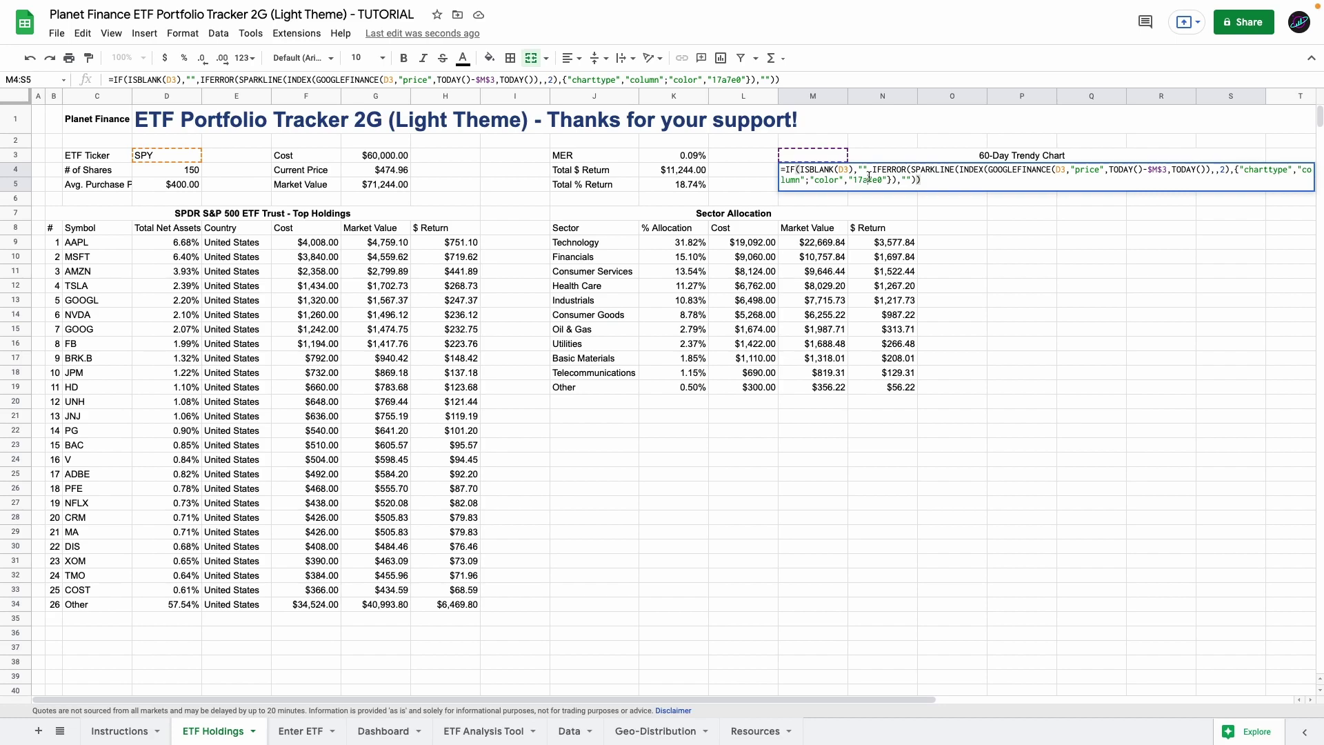
Step: Finish the sparkline formula and review the styled ticker, cost and $ Return blocks
{"action": "left_click", "coordinate": [814, 122]}
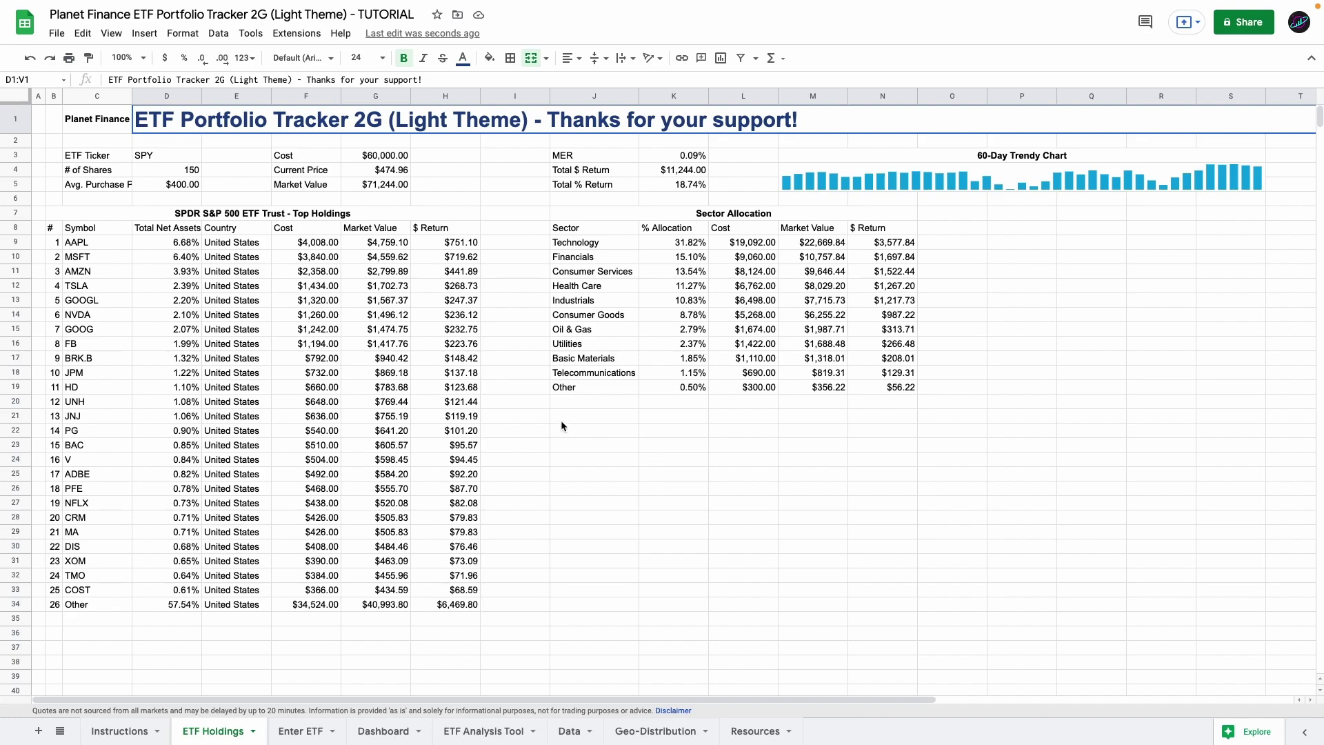
{"action": "left_click_drag", "start_coordinate": [564, 419], "coordinate": [809, 595]}
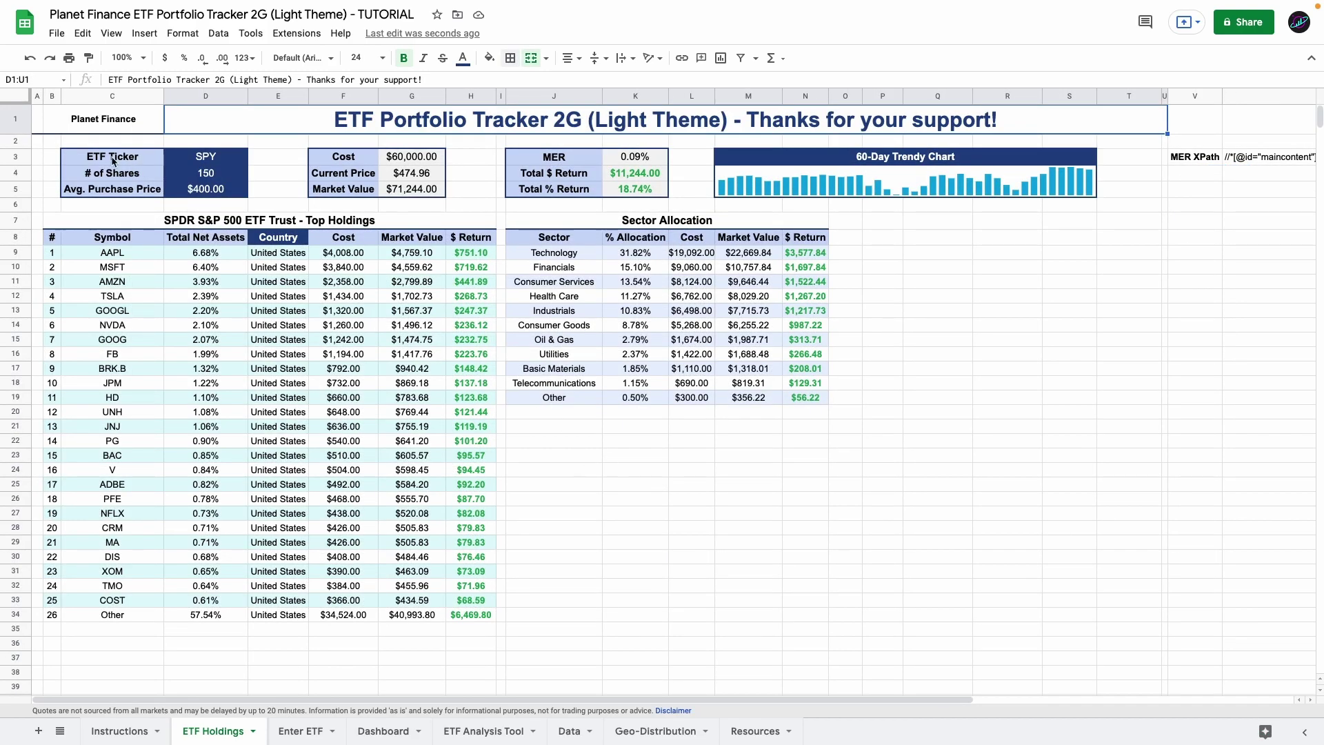
{"action": "left_click_drag", "start_coordinate": [120, 162], "coordinate": [182, 189]}
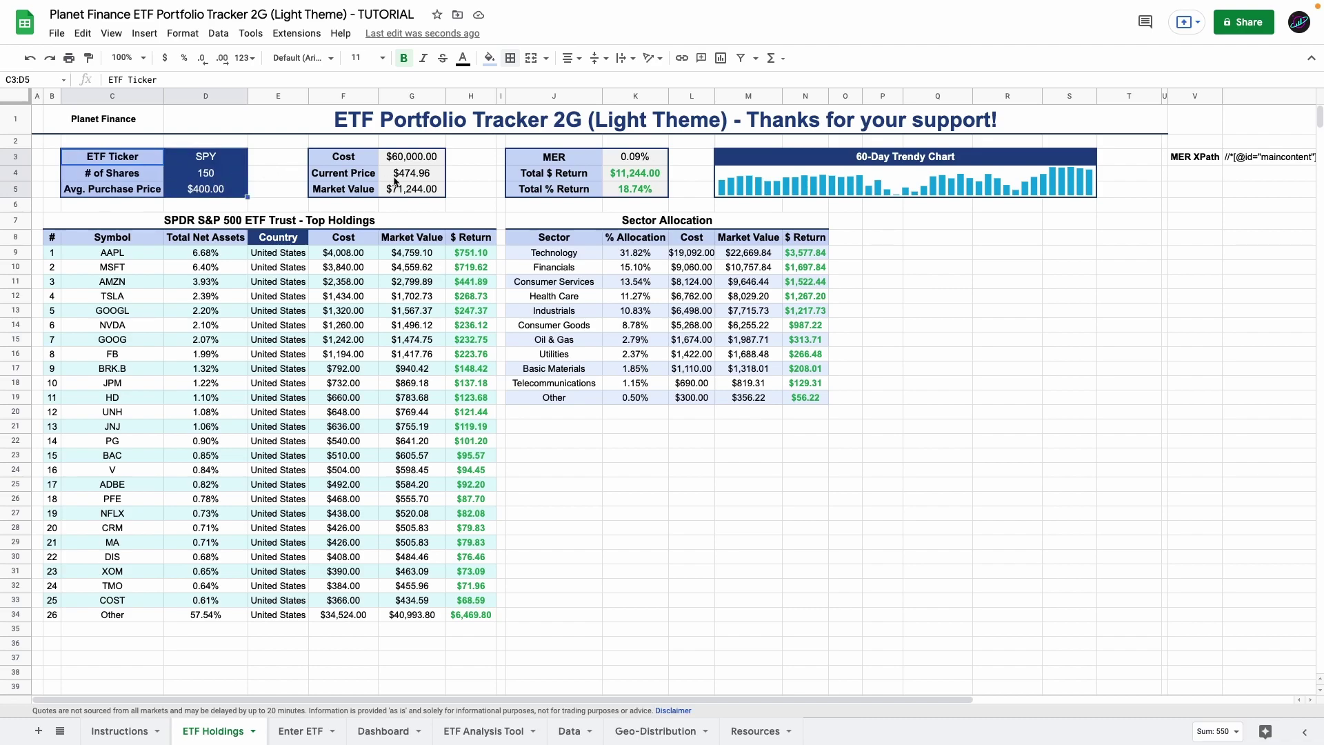
{"action": "left_click", "coordinate": [373, 163]}
{"action": "left_click_drag", "start_coordinate": [372, 164], "coordinate": [427, 191]}
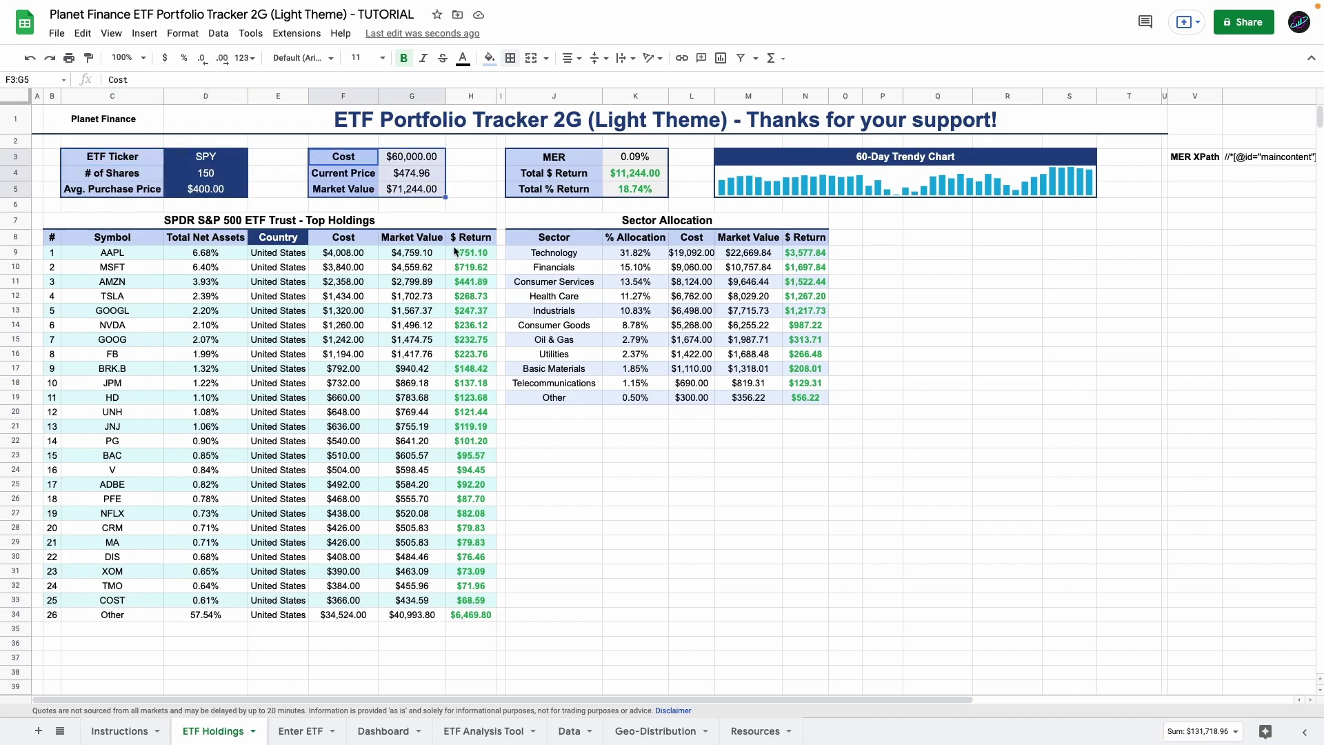
{"action": "left_click_drag", "start_coordinate": [468, 255], "coordinate": [468, 321]}
{"action": "left_click", "coordinate": [470, 254]}
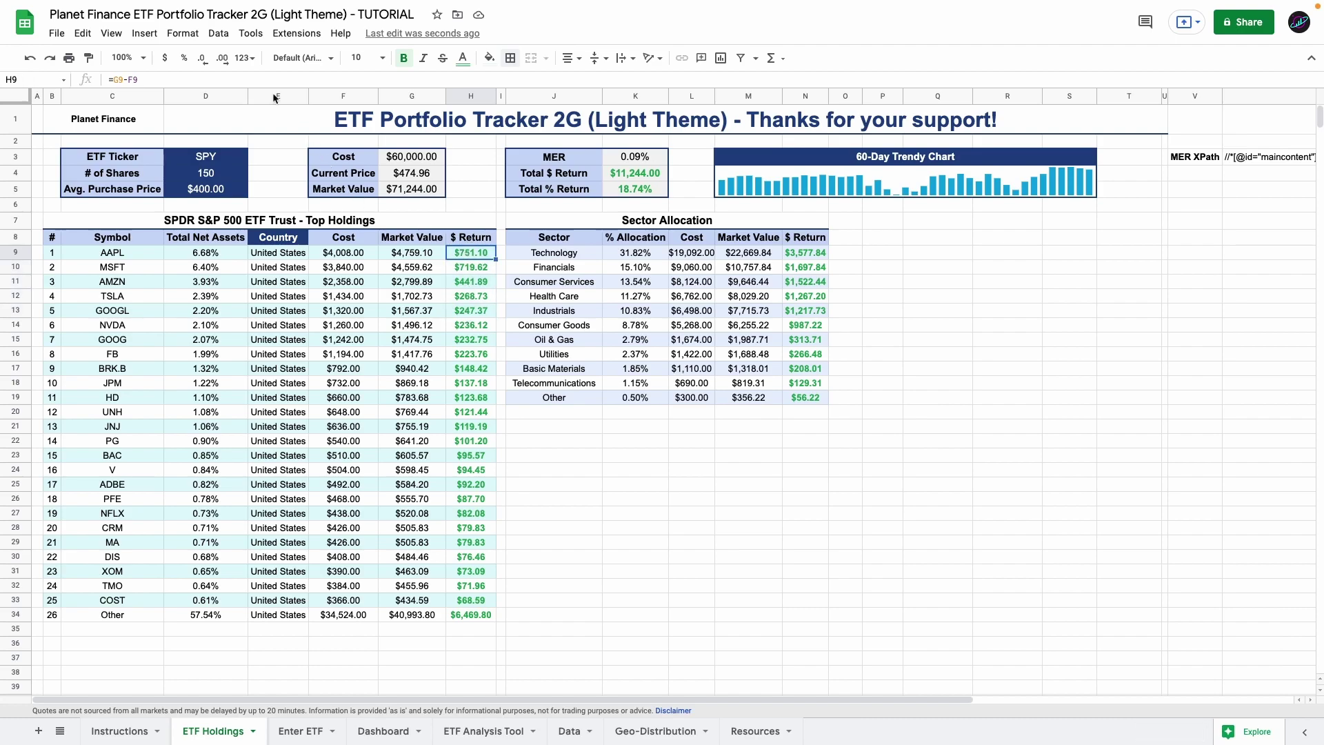
{"action": "left_click", "coordinate": [183, 33]}
{"action": "left_click", "coordinate": [225, 269]}
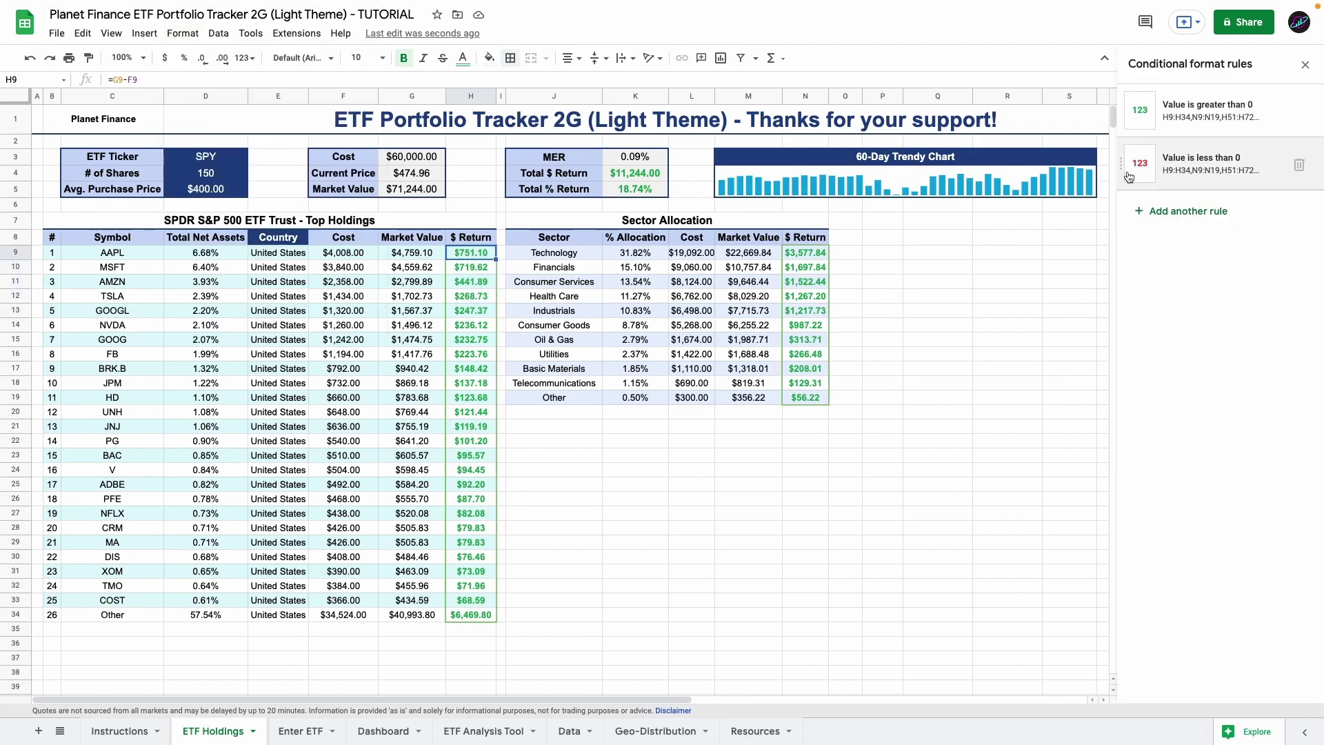
{"action": "left_click", "coordinate": [1217, 117]}
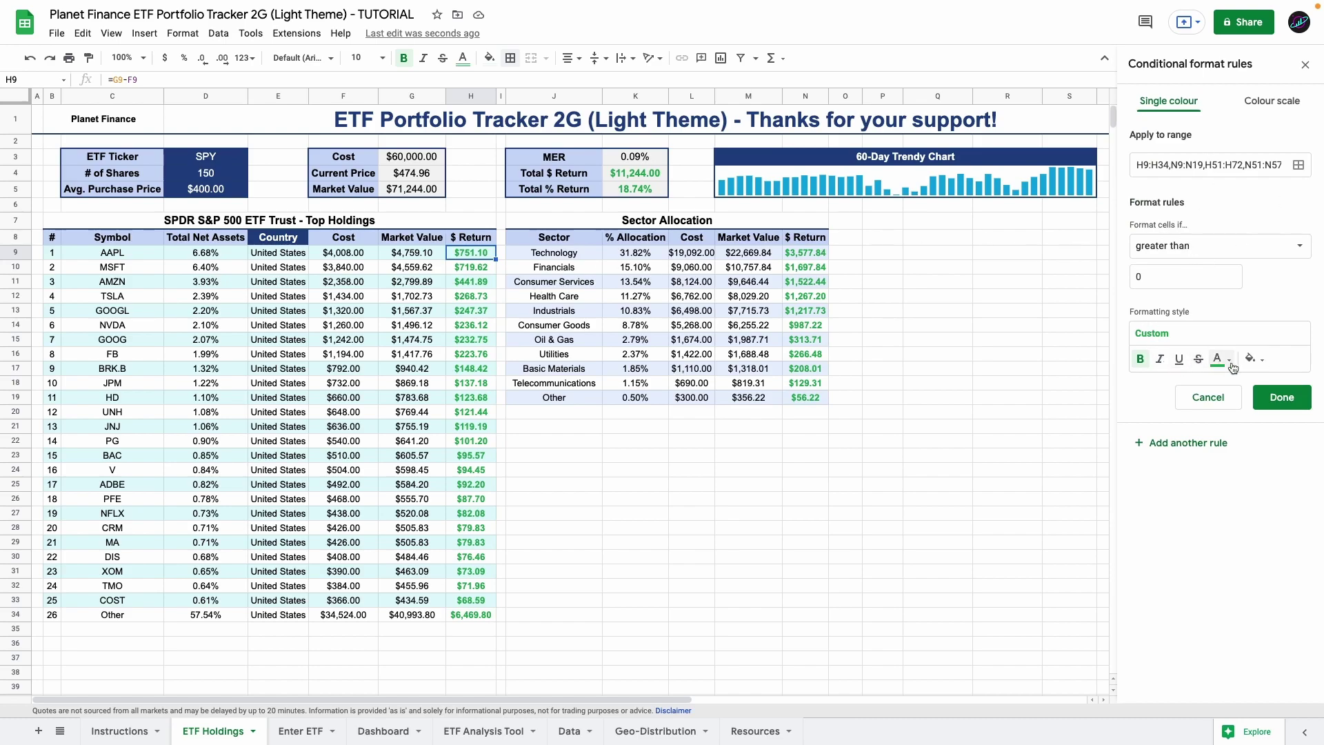
{"action": "left_click", "coordinate": [1213, 400]}
{"action": "left_click", "coordinate": [1215, 171]}
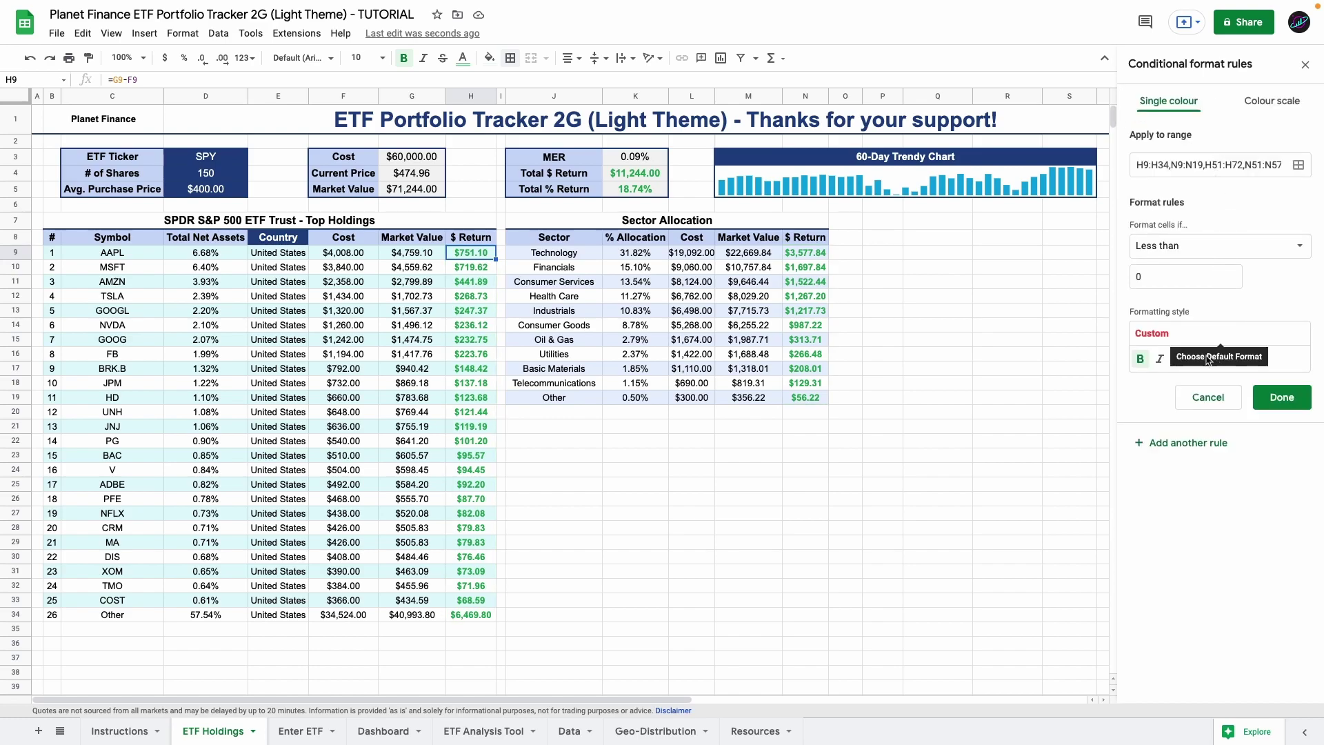
{"action": "left_click", "coordinate": [1208, 397]}
{"action": "left_click", "coordinate": [1305, 65]}
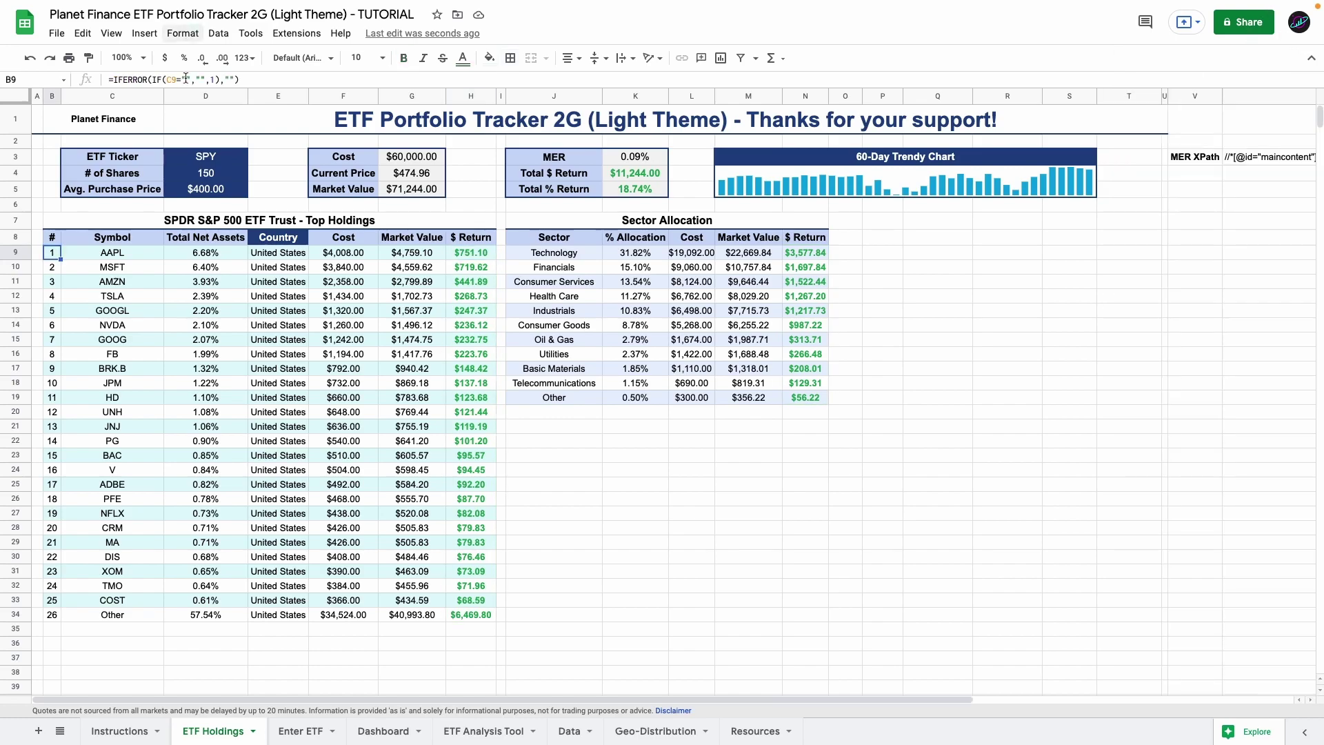
{"action": "left_click_drag", "start_coordinate": [52, 253], "coordinate": [310, 405]}
{"action": "left_click", "coordinate": [65, 253]}
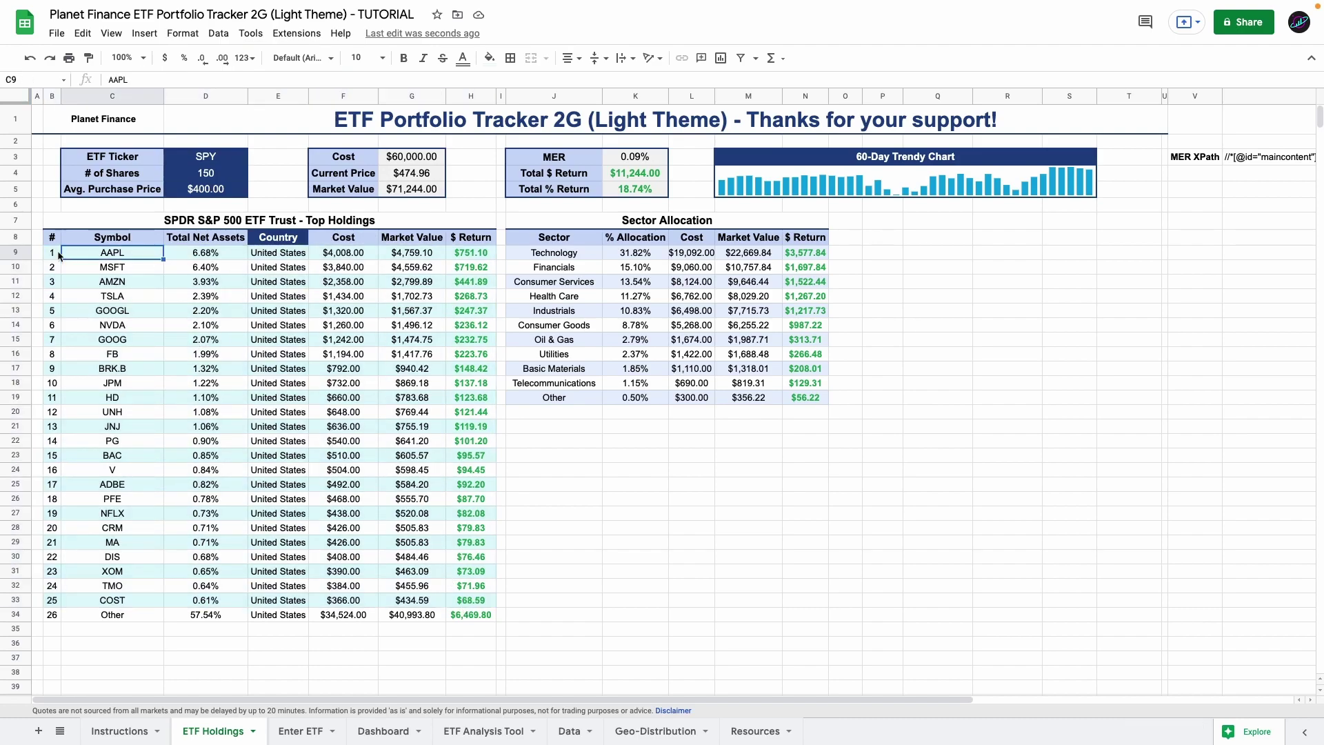
{"action": "left_click_drag", "start_coordinate": [58, 255], "coordinate": [494, 617]}
{"action": "left_click", "coordinate": [183, 33]}
{"action": "left_click", "coordinate": [269, 291]}
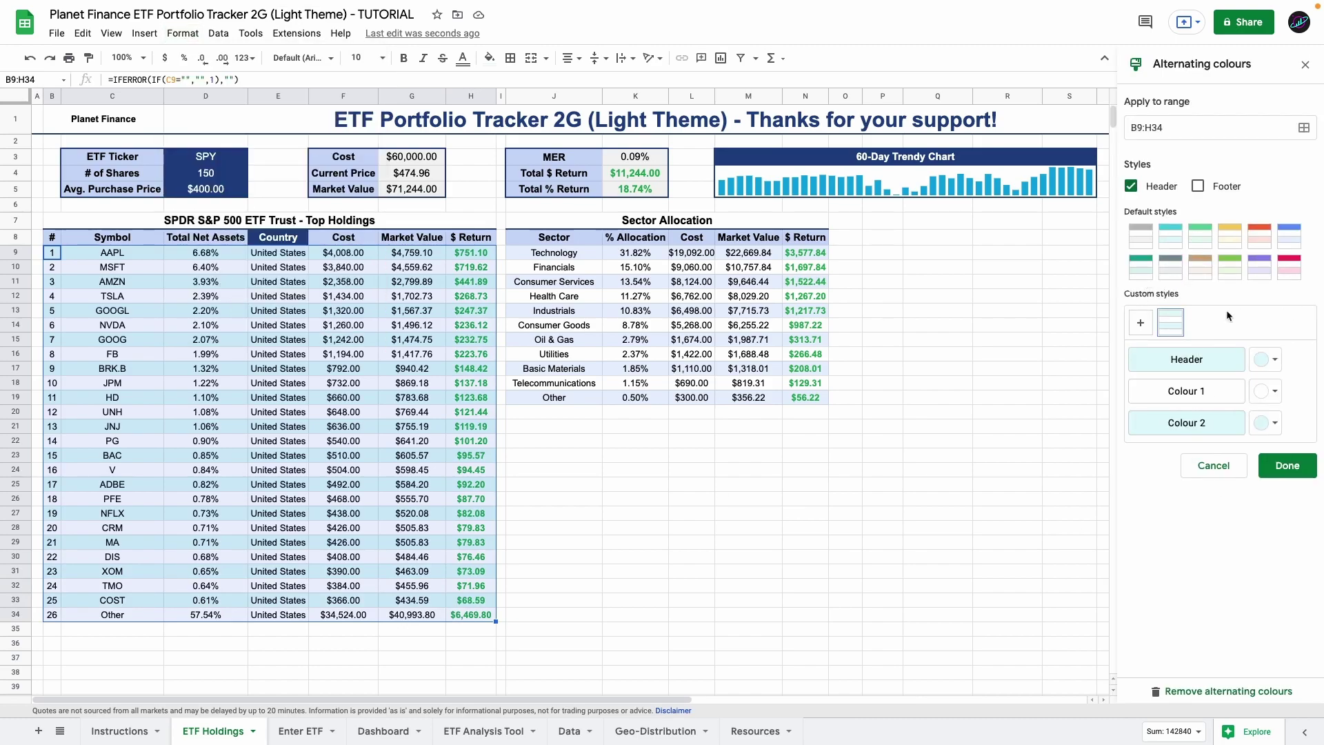
{"action": "left_click", "coordinate": [1287, 466]}
{"action": "left_click", "coordinate": [53, 256]}
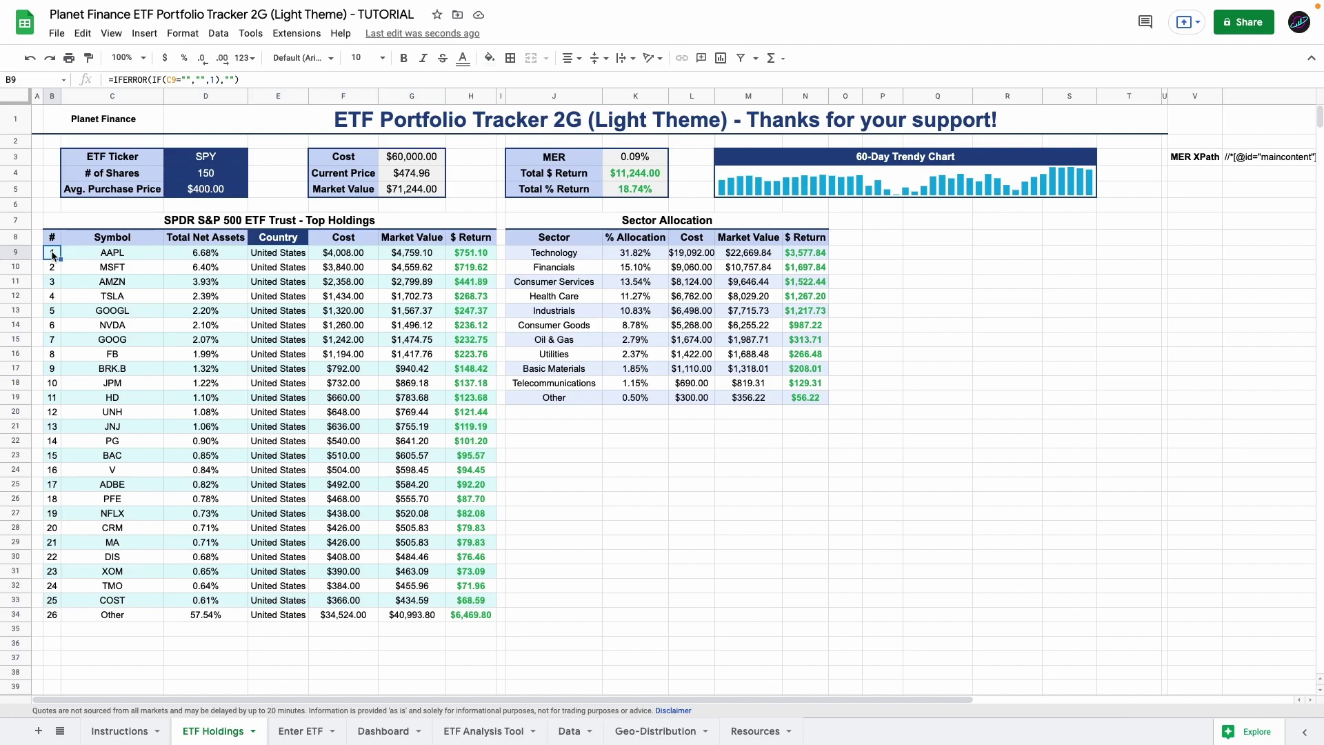
{"action": "left_click_drag", "start_coordinate": [52, 255], "coordinate": [206, 273]}
{"action": "left_click_drag", "start_coordinate": [54, 283], "coordinate": [400, 296]}
{"action": "left_click", "coordinate": [886, 238]}
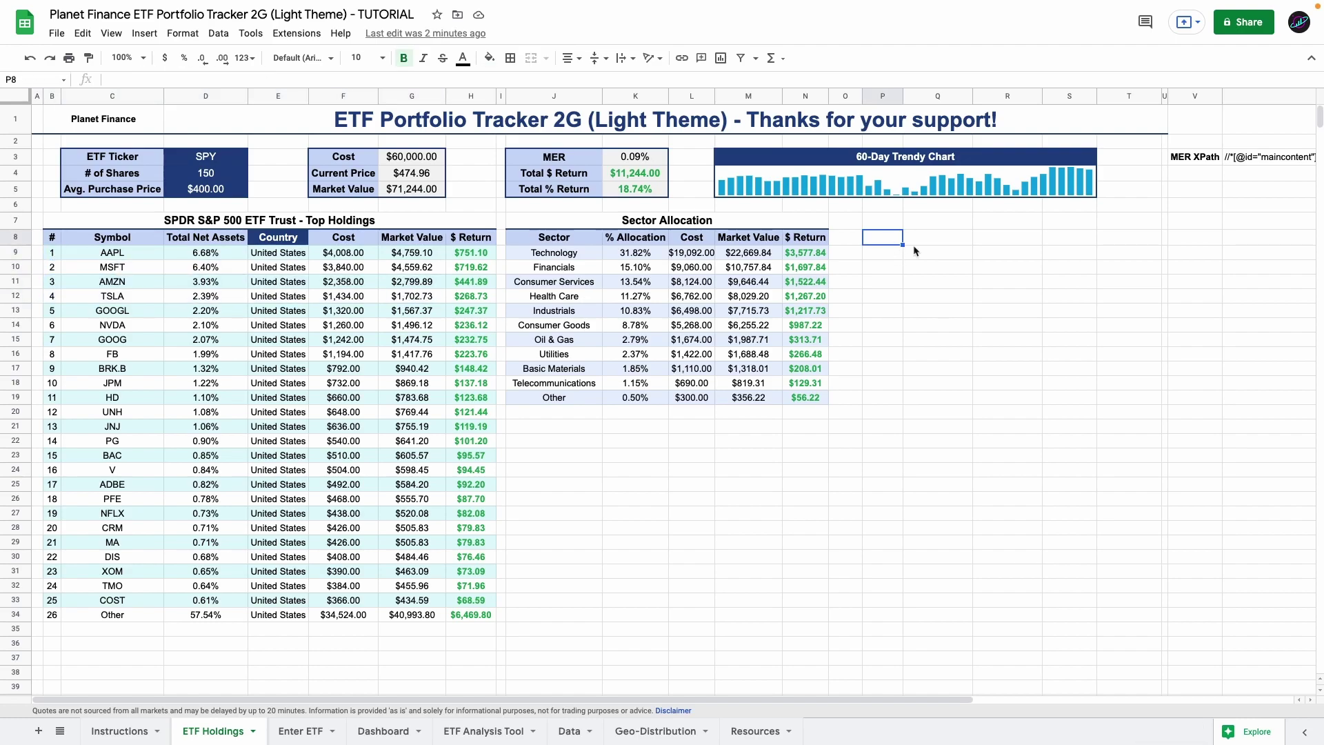
Step: Chart Symbol, Total Net Assets and Market Value (C8:D33, G8:G33) as a combo chart
{"action": "left_click_drag", "start_coordinate": [123, 238], "coordinate": [117, 600]}
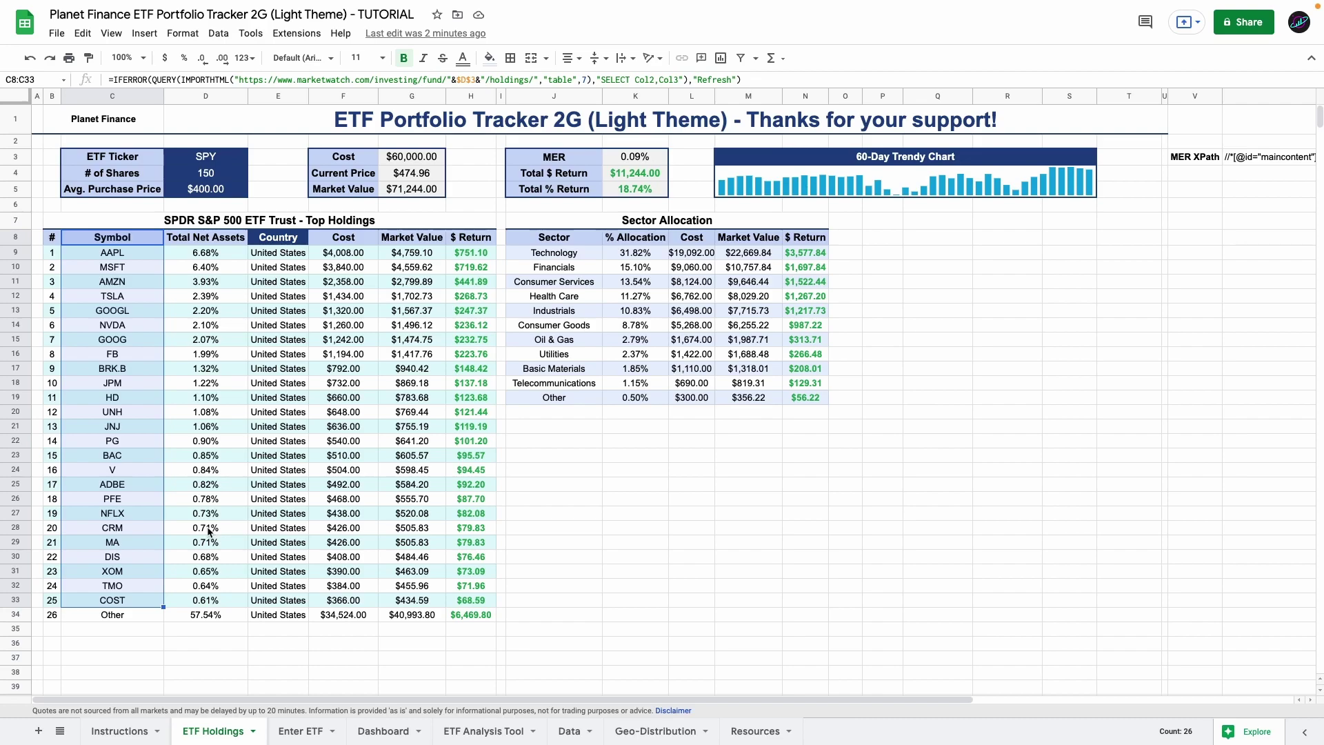
{"action": "left_click_drag", "start_coordinate": [213, 243], "coordinate": [202, 607]}
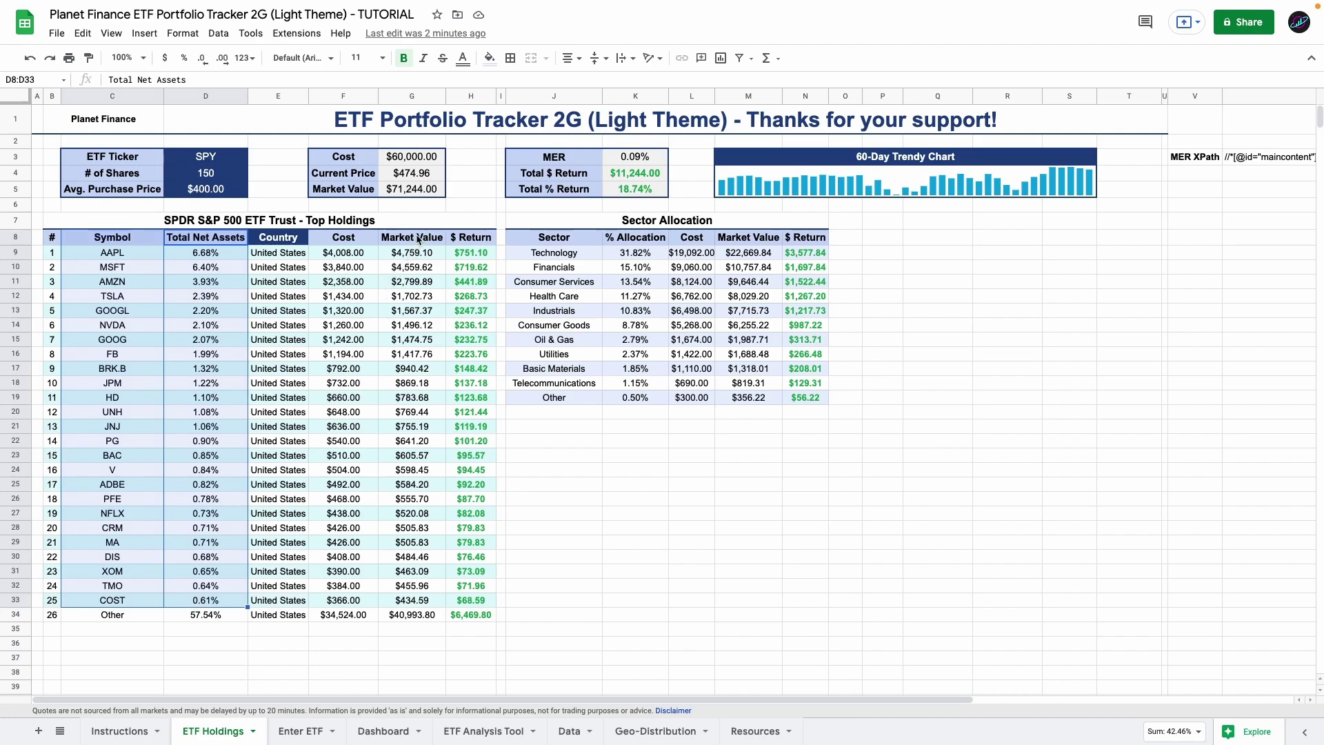
{"action": "left_click_drag", "start_coordinate": [418, 240], "coordinate": [414, 601]}
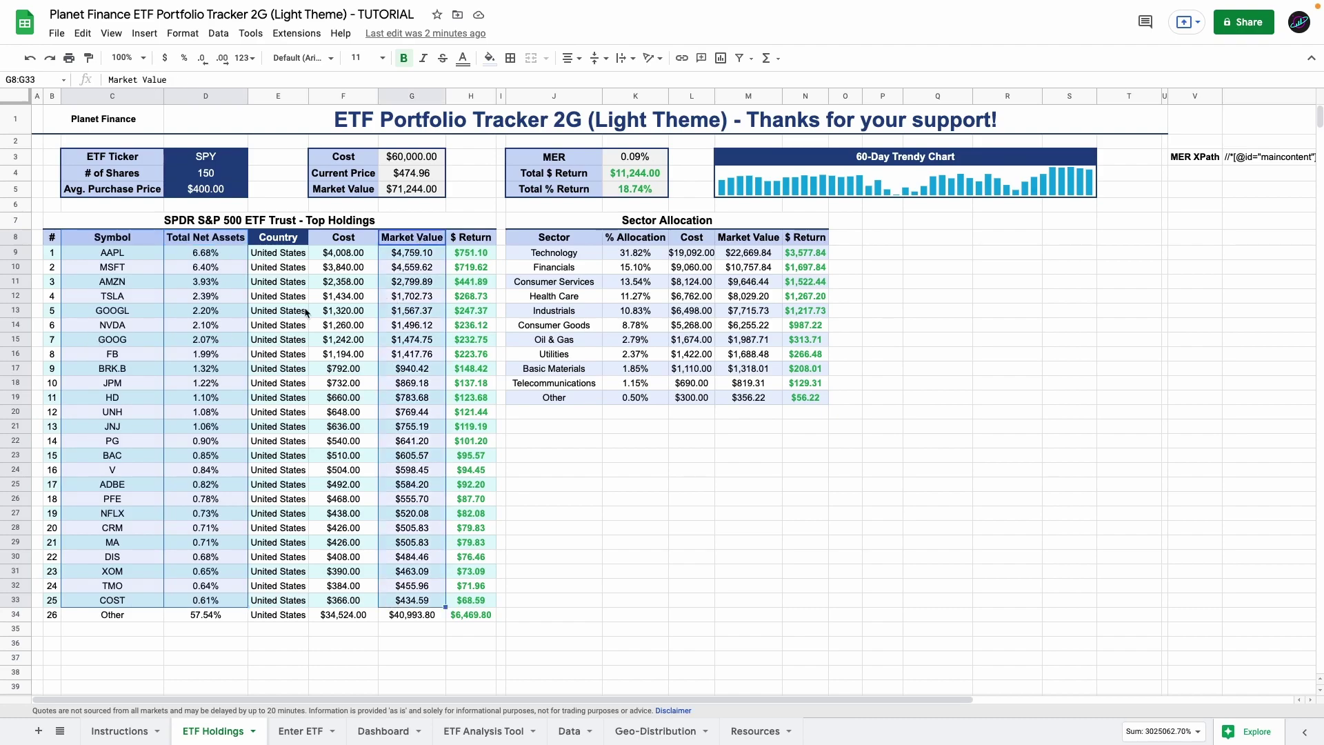
{"action": "left_click", "coordinate": [144, 34]}
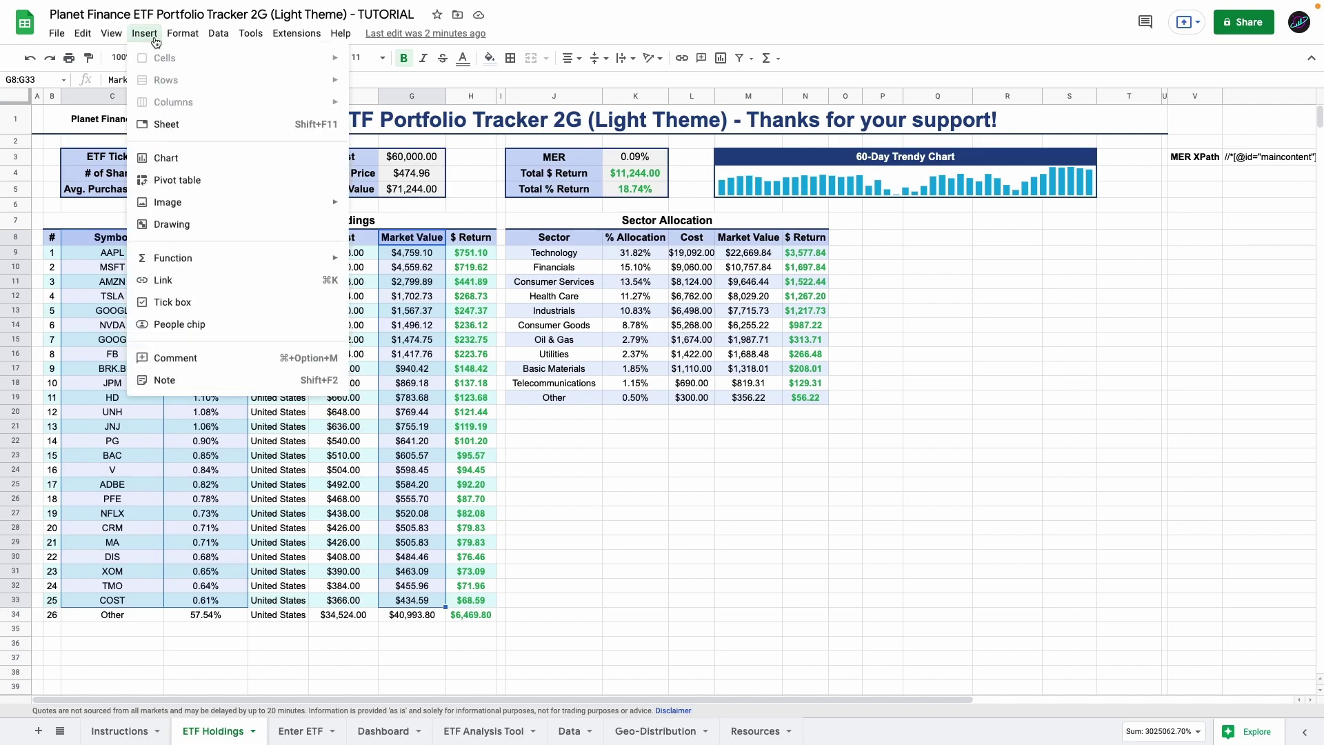
{"action": "left_click", "coordinate": [167, 158]}
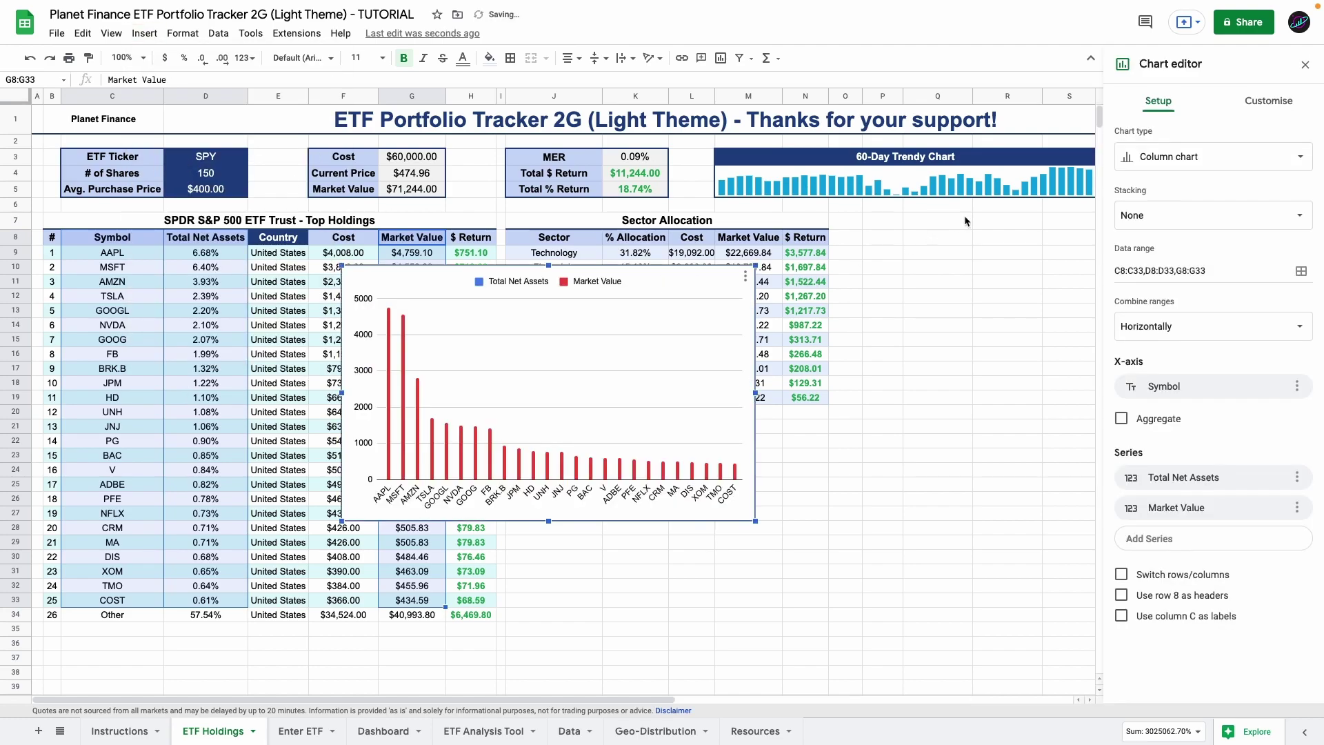
{"action": "left_click", "coordinate": [1231, 153]}
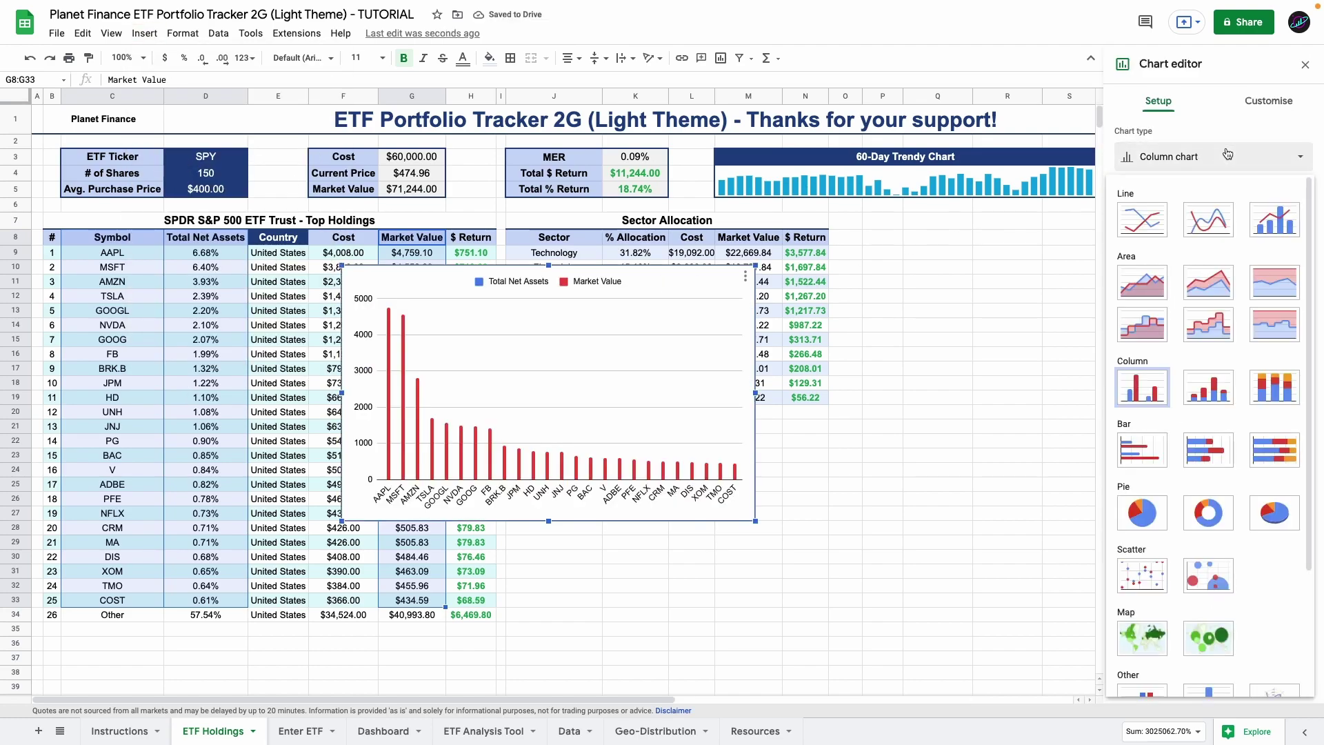
{"action": "left_click", "coordinate": [1273, 219]}
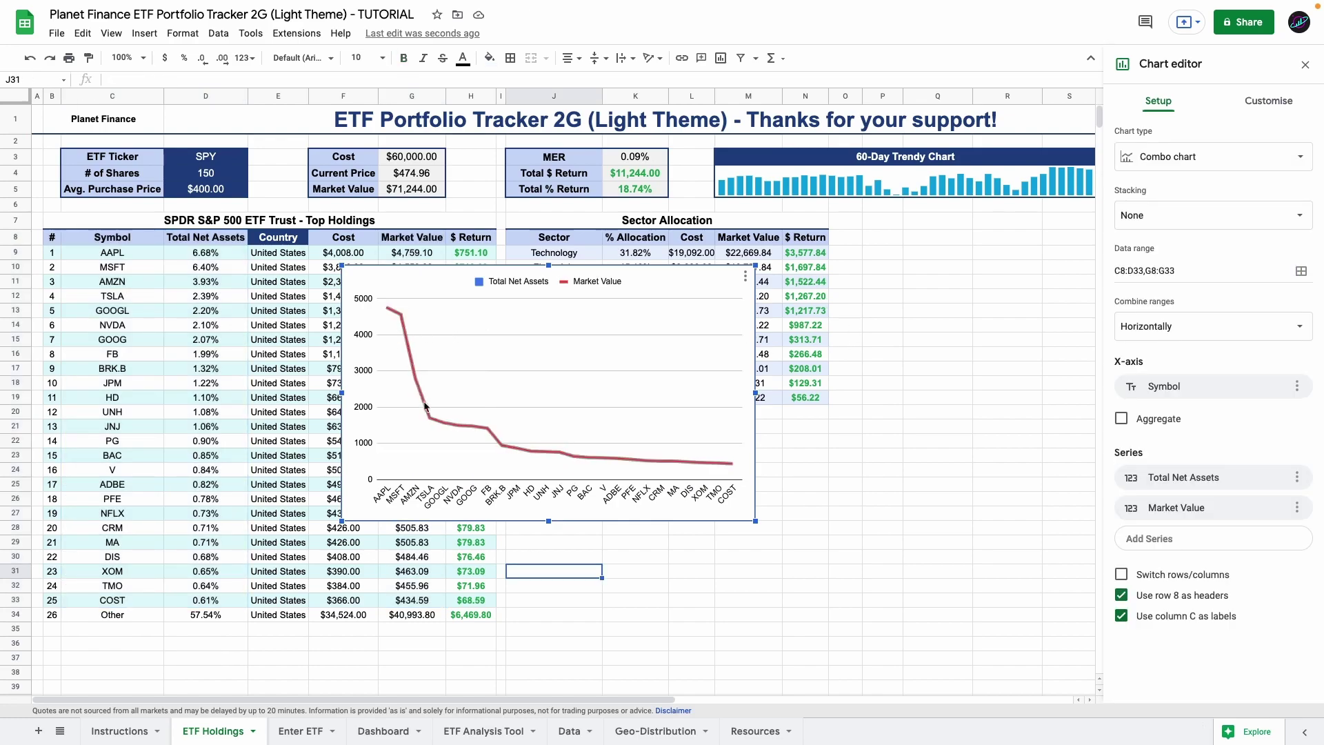
Step: Put the combo chart's Total Net Assets series on the right axis
{"action": "left_click", "coordinate": [1268, 101]}
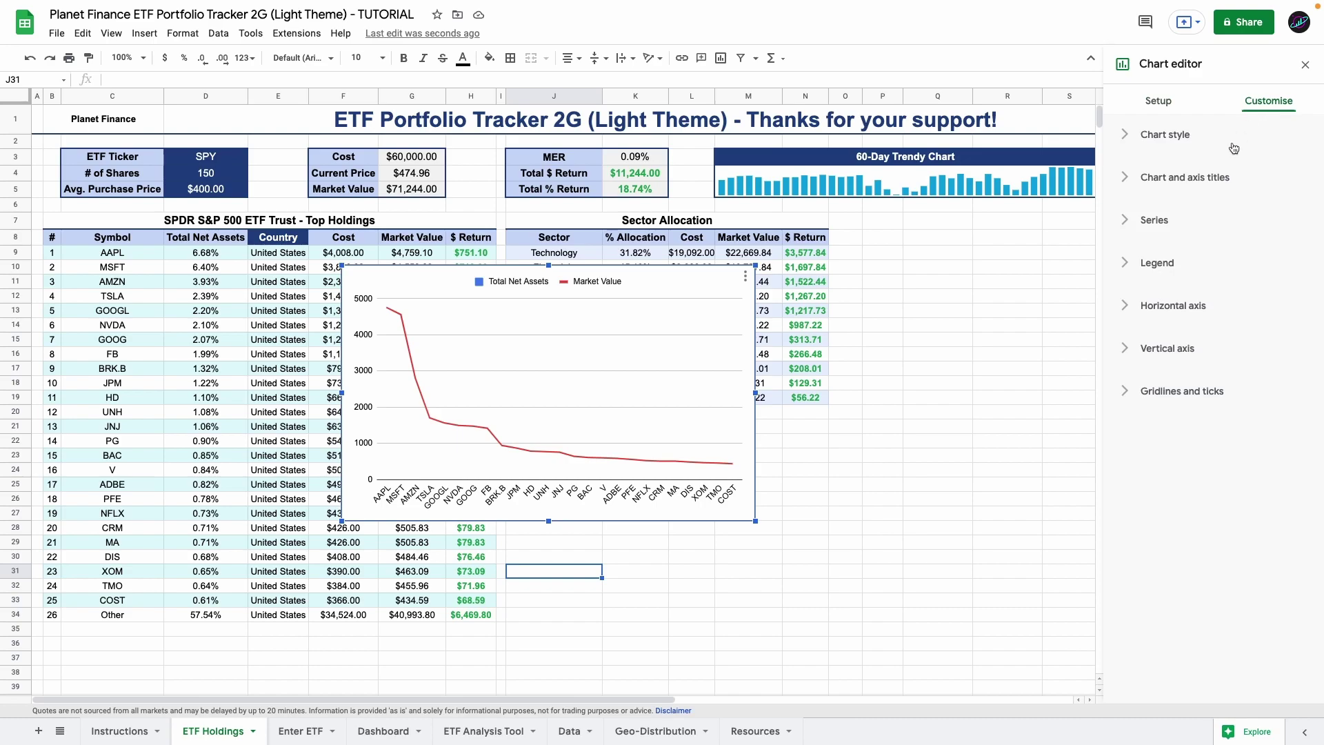
{"action": "left_click", "coordinate": [1157, 222]}
{"action": "left_click", "coordinate": [1186, 258]}
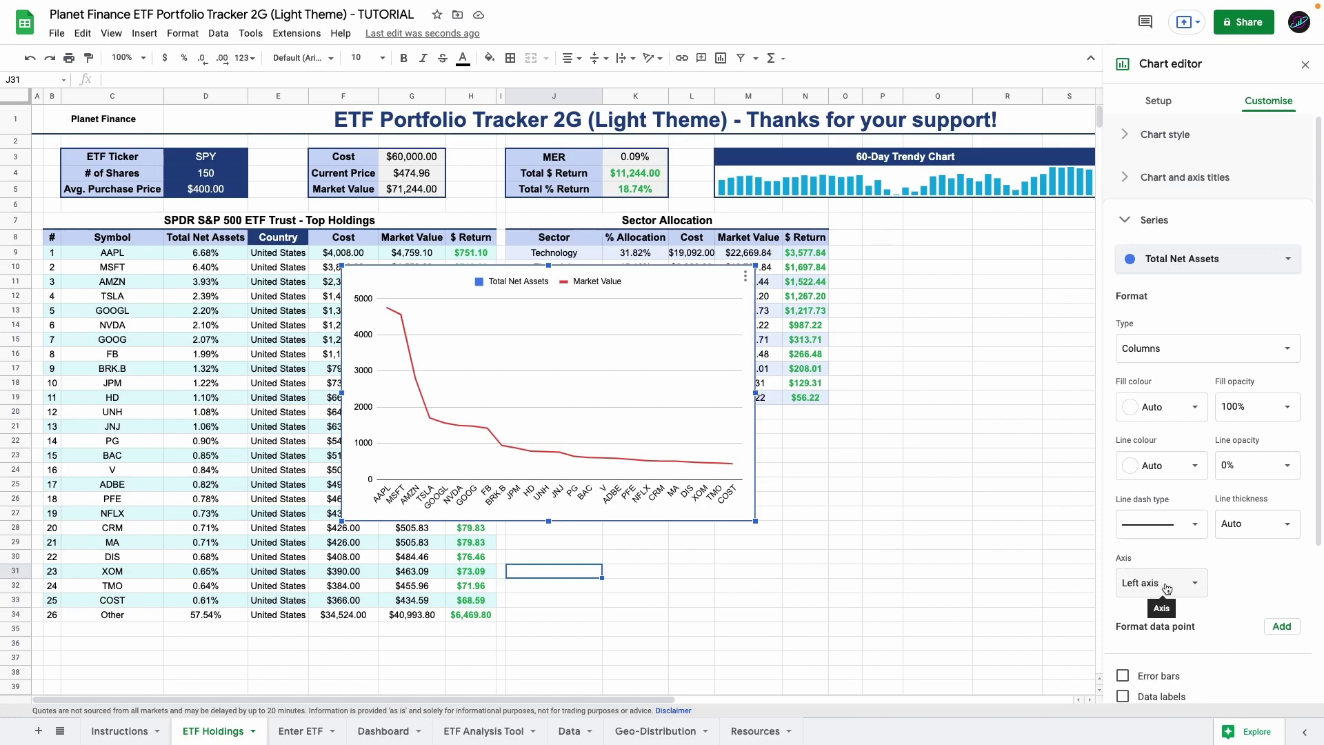
{"action": "left_click", "coordinate": [1166, 588]}
{"action": "left_click", "coordinate": [1176, 601]}
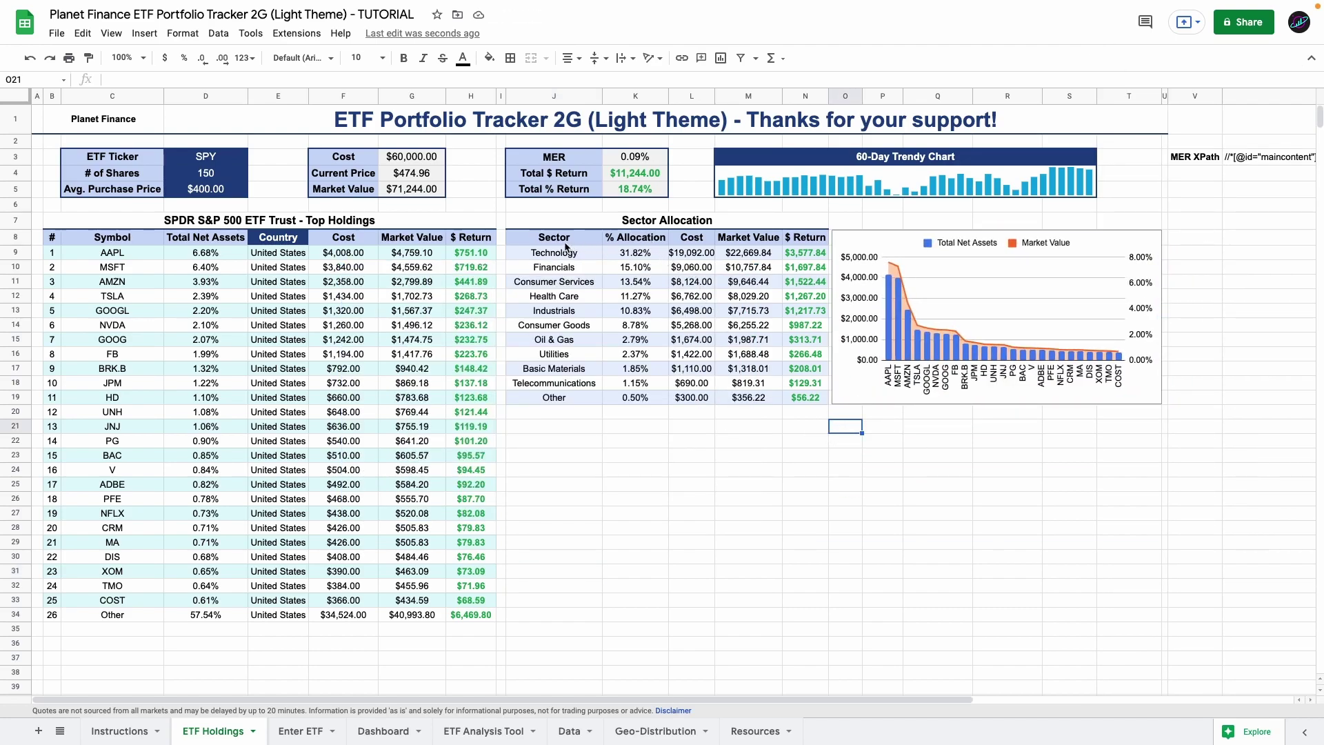
Step: Chart Sector J8:J19 against Market Value M8:M19 as a pie chart and position it
{"action": "left_click_drag", "start_coordinate": [564, 244], "coordinate": [560, 398]}
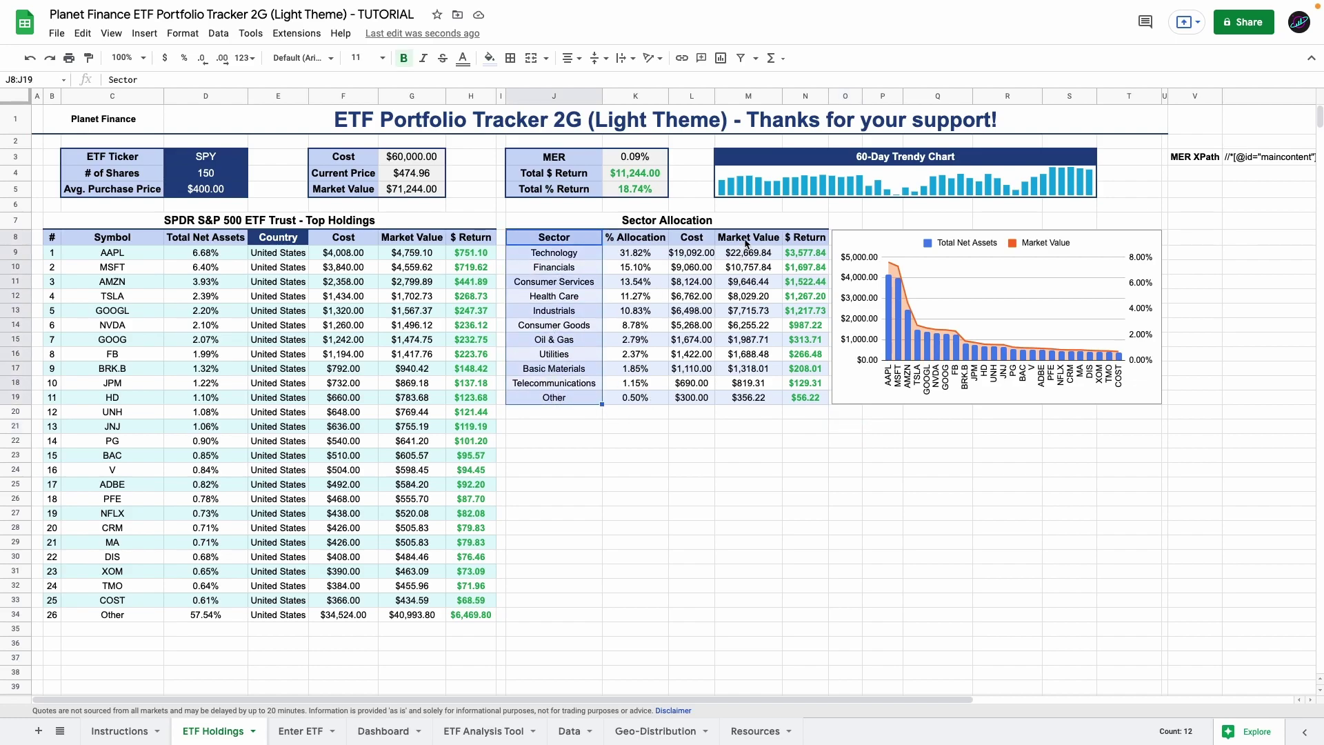
{"action": "left_click_drag", "start_coordinate": [745, 243], "coordinate": [748, 398]}
{"action": "left_click", "coordinate": [145, 33]}
{"action": "left_click", "coordinate": [166, 147]}
{"action": "left_click", "coordinate": [1227, 167]}
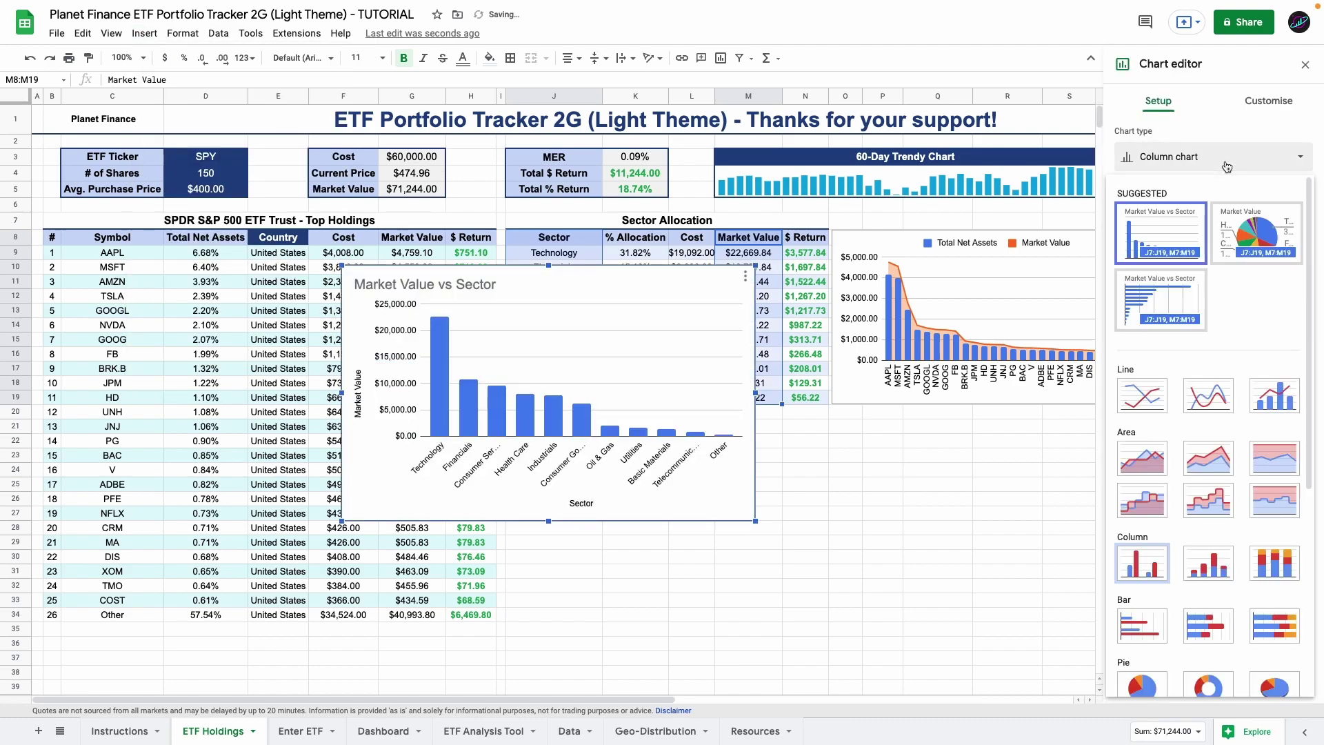
{"action": "scroll", "coordinate": [1172, 448], "scroll_direction": "down", "scroll_amount": 2}
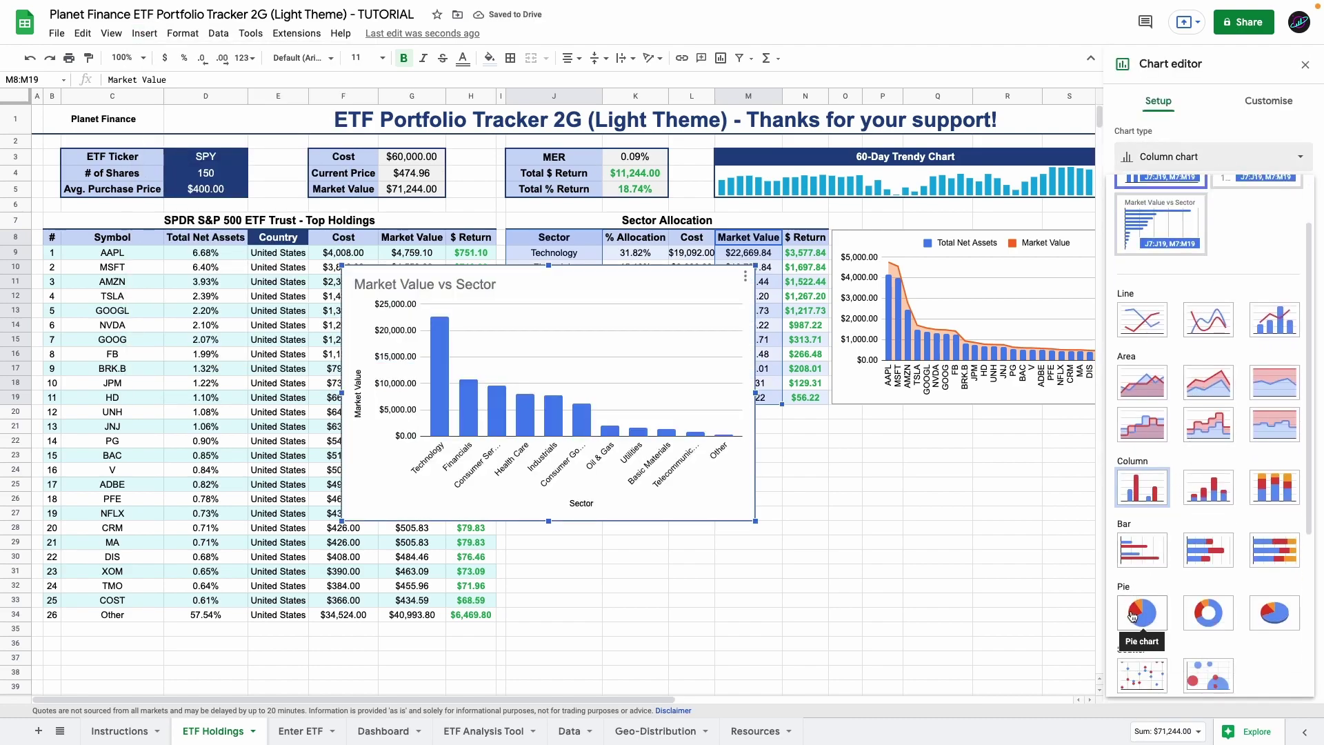
{"action": "left_click", "coordinate": [1132, 615]}
{"action": "left_click_drag", "start_coordinate": [794, 427], "coordinate": [965, 514]}
Step: Insert a geo chart of Market Value by Country from columns E and G
{"action": "left_click", "coordinate": [530, 426]}
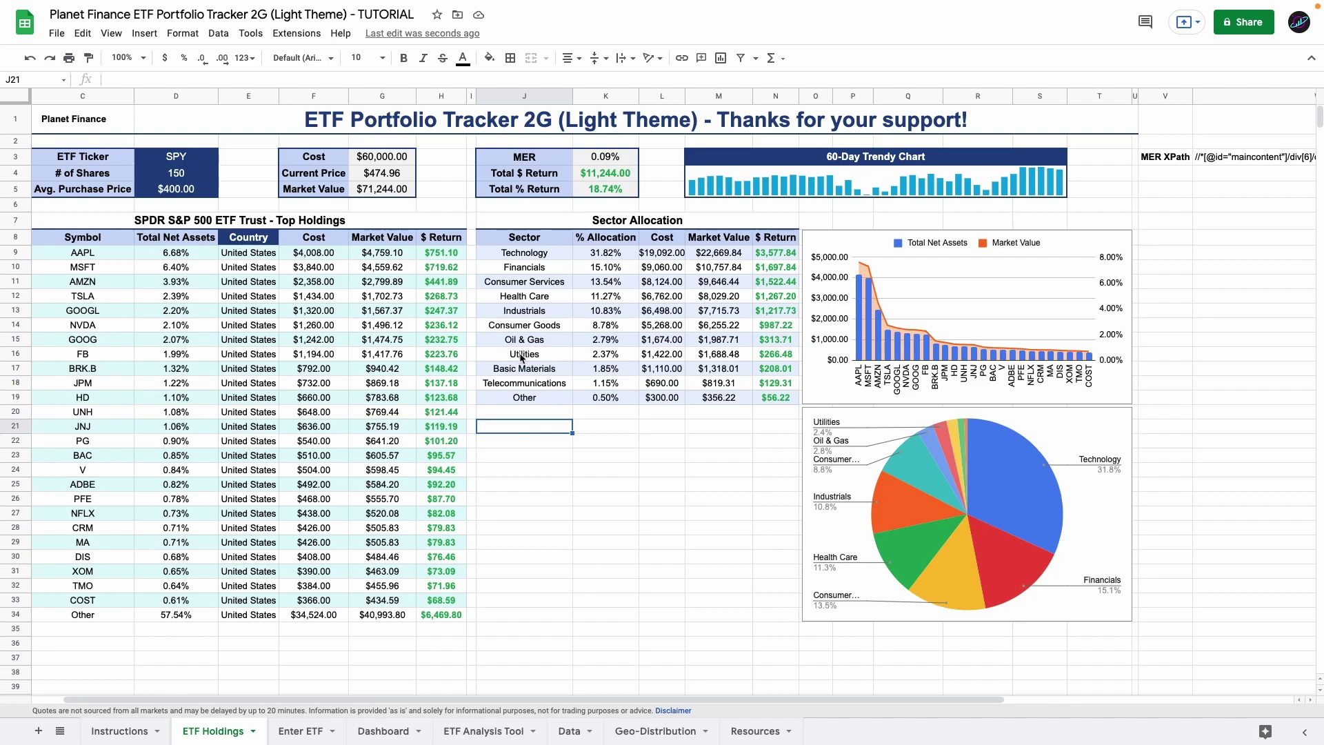
{"action": "left_click_drag", "start_coordinate": [229, 248], "coordinate": [236, 606]}
{"action": "left_click_drag", "start_coordinate": [382, 237], "coordinate": [369, 616]}
{"action": "left_click", "coordinate": [144, 33]}
{"action": "left_click", "coordinate": [158, 145]}
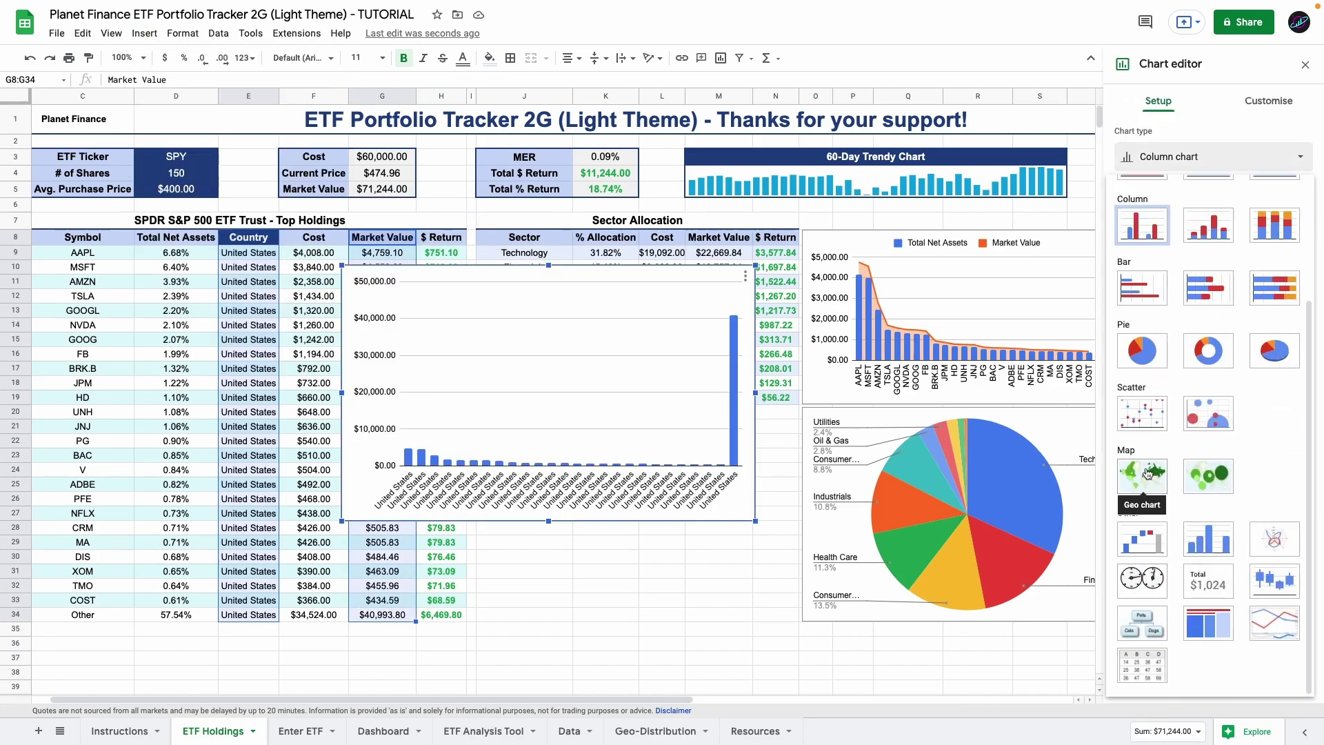
{"action": "left_click", "coordinate": [1147, 473]}
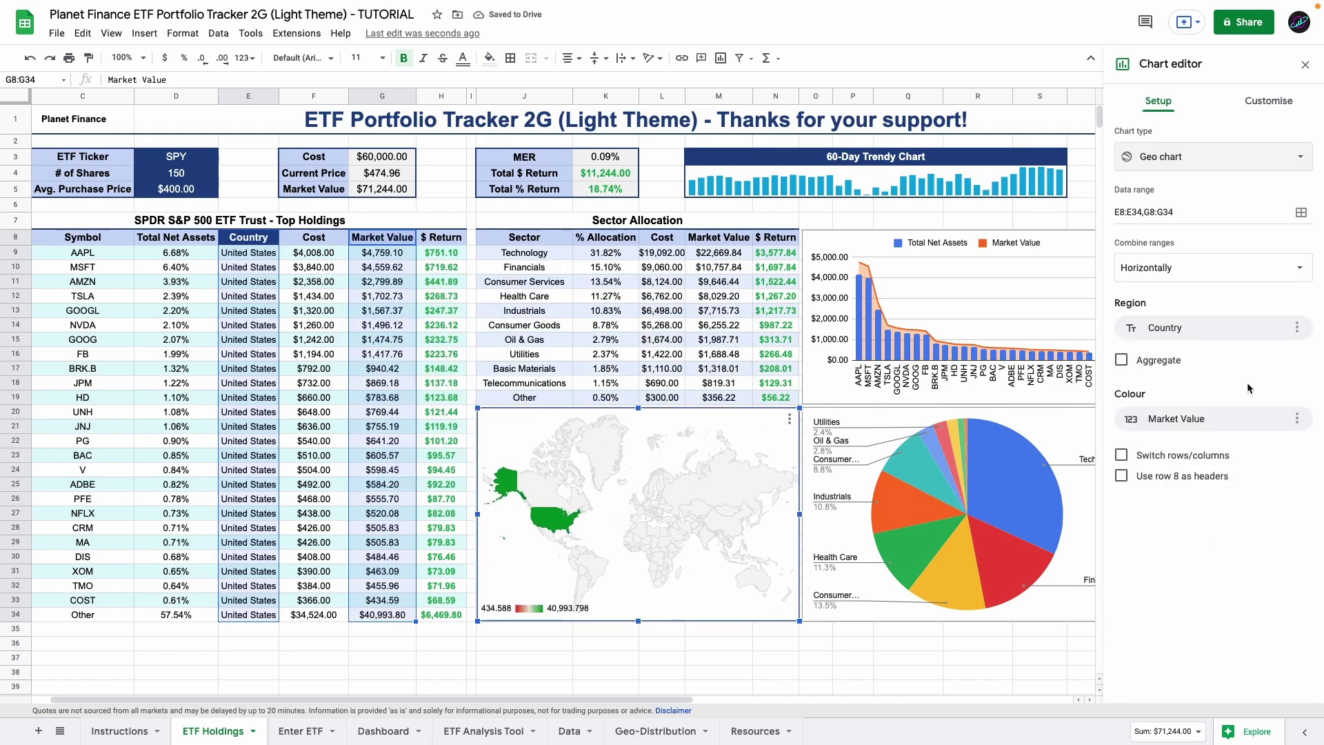
Step: Give the geo chart a light minimum colour and close the chart editor
{"action": "left_click", "coordinate": [1269, 101]}
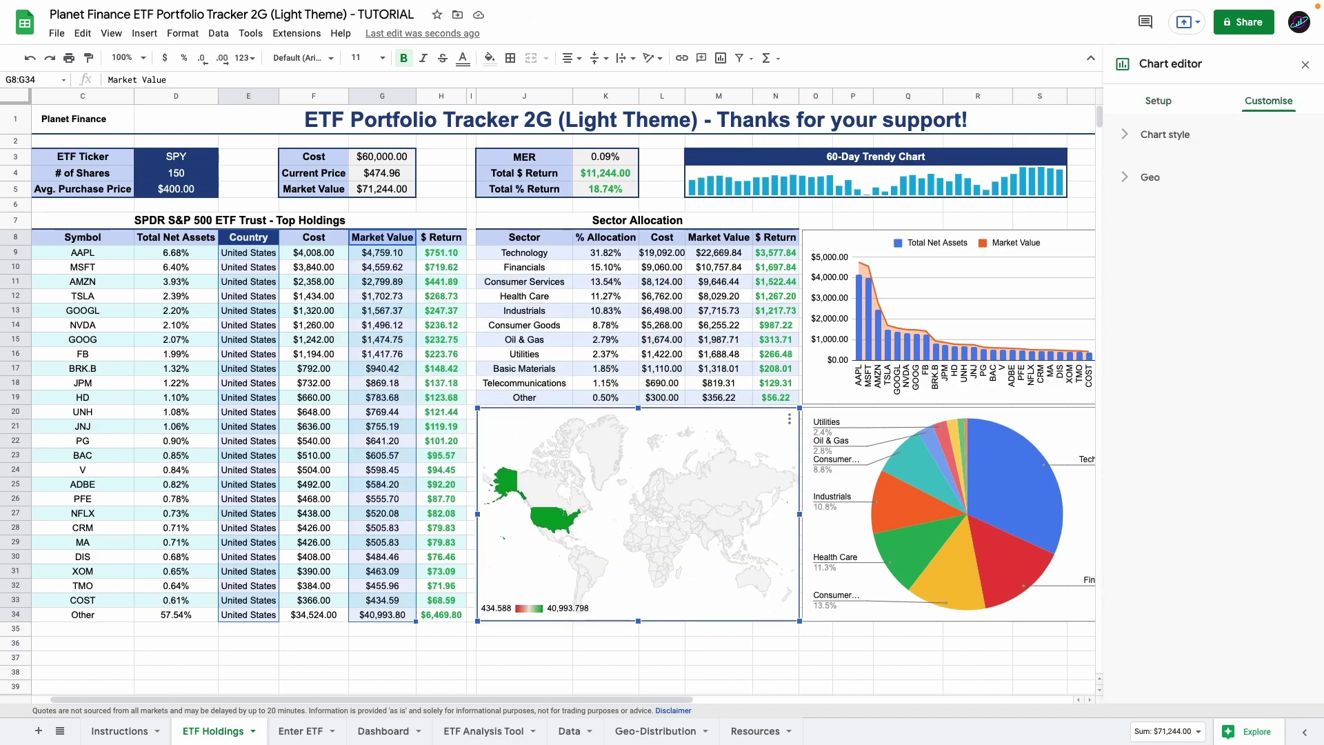
{"action": "left_click", "coordinate": [1166, 103]}
{"action": "left_click", "coordinate": [1241, 104]}
{"action": "left_click", "coordinate": [1151, 177]}
{"action": "left_click", "coordinate": [1138, 293]}
{"action": "left_click", "coordinate": [1242, 442]}
{"action": "left_click", "coordinate": [1305, 64]}
{"action": "left_click", "coordinate": [1059, 118]}
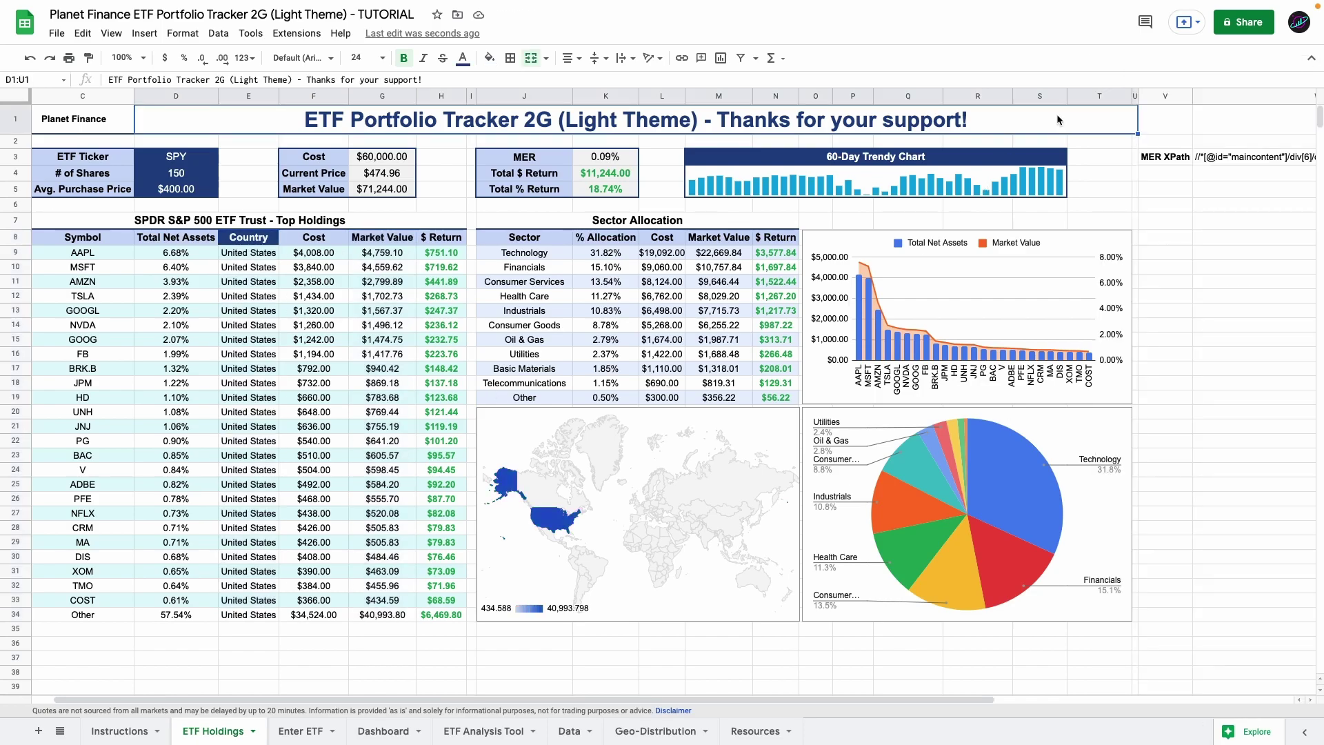
Step: Hide columns V through AA
{"action": "left_click", "coordinate": [1176, 97]}
{"action": "key", "text": "ctrl+shift+Right"}
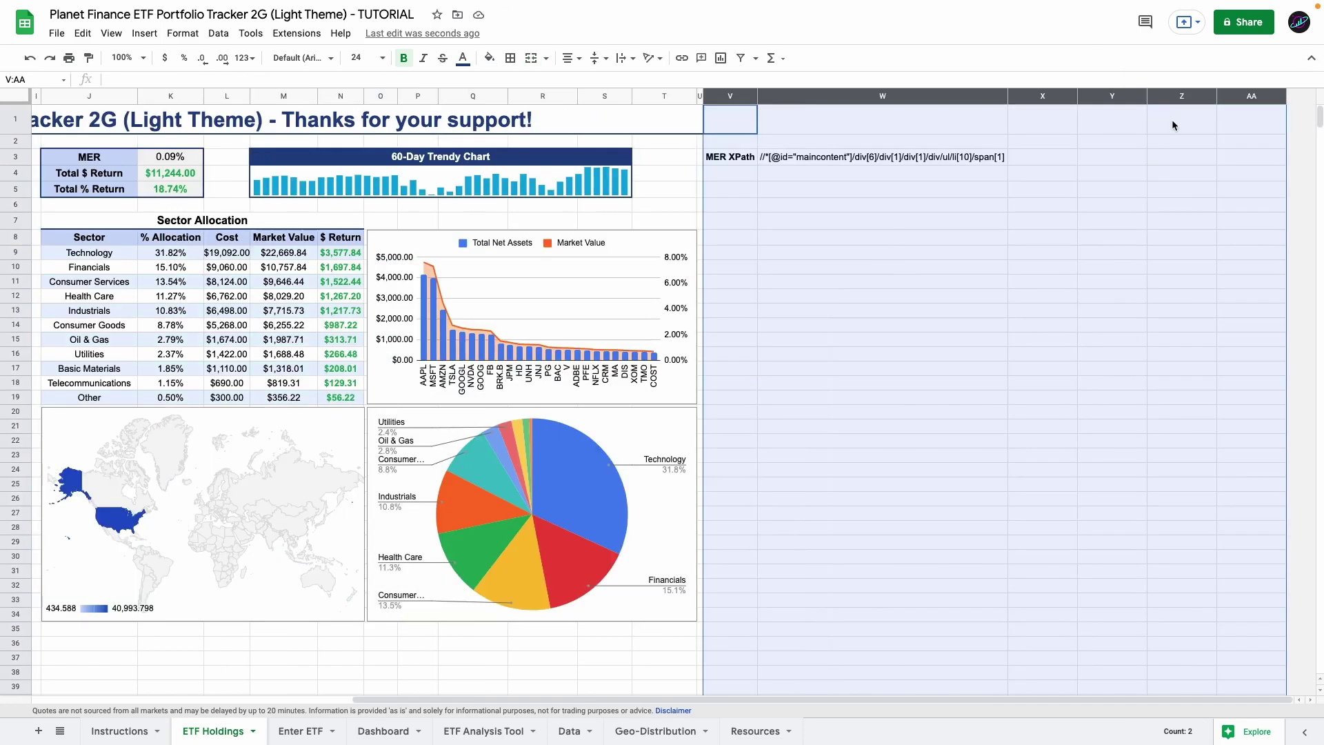
{"action": "right_click", "coordinate": [757, 271]}
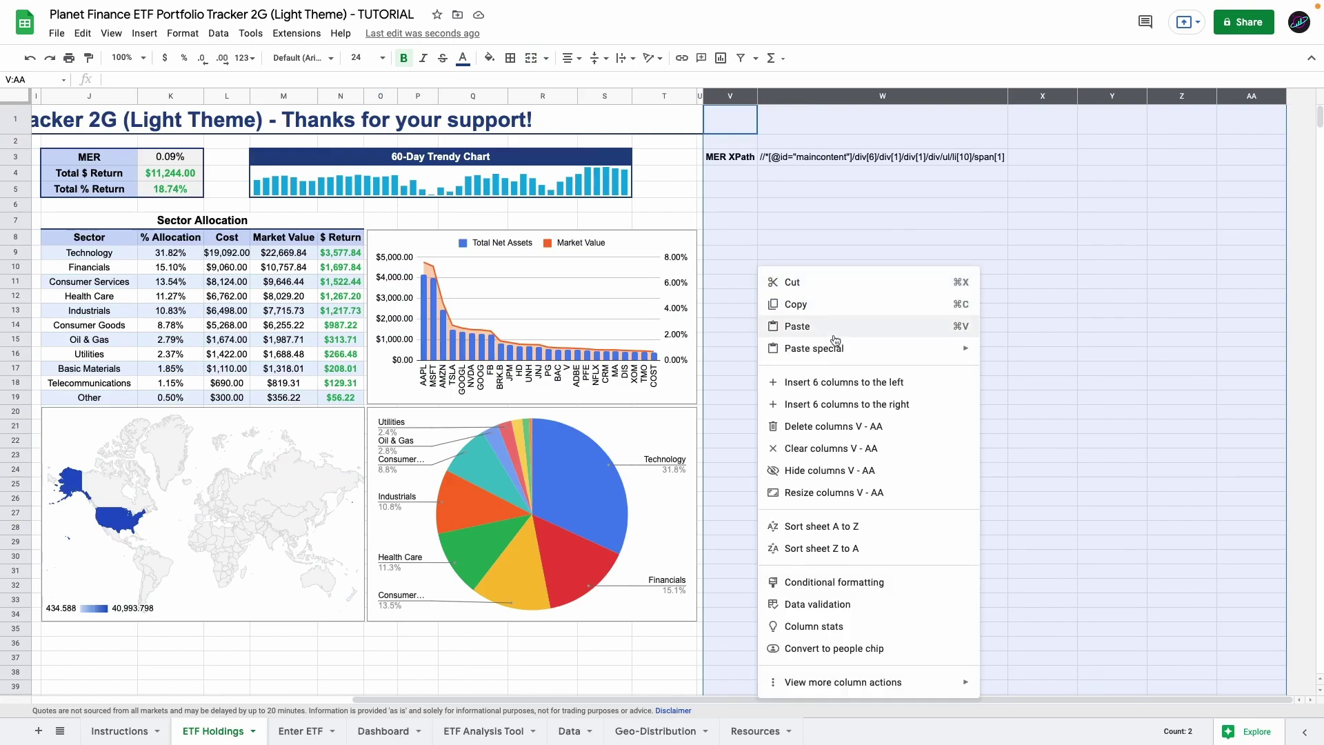
{"action": "left_click", "coordinate": [802, 473]}
Step: Delete the empty rows 51 to 988
{"action": "scroll", "coordinate": [51, 513], "scroll_direction": "down", "scroll_amount": 5}
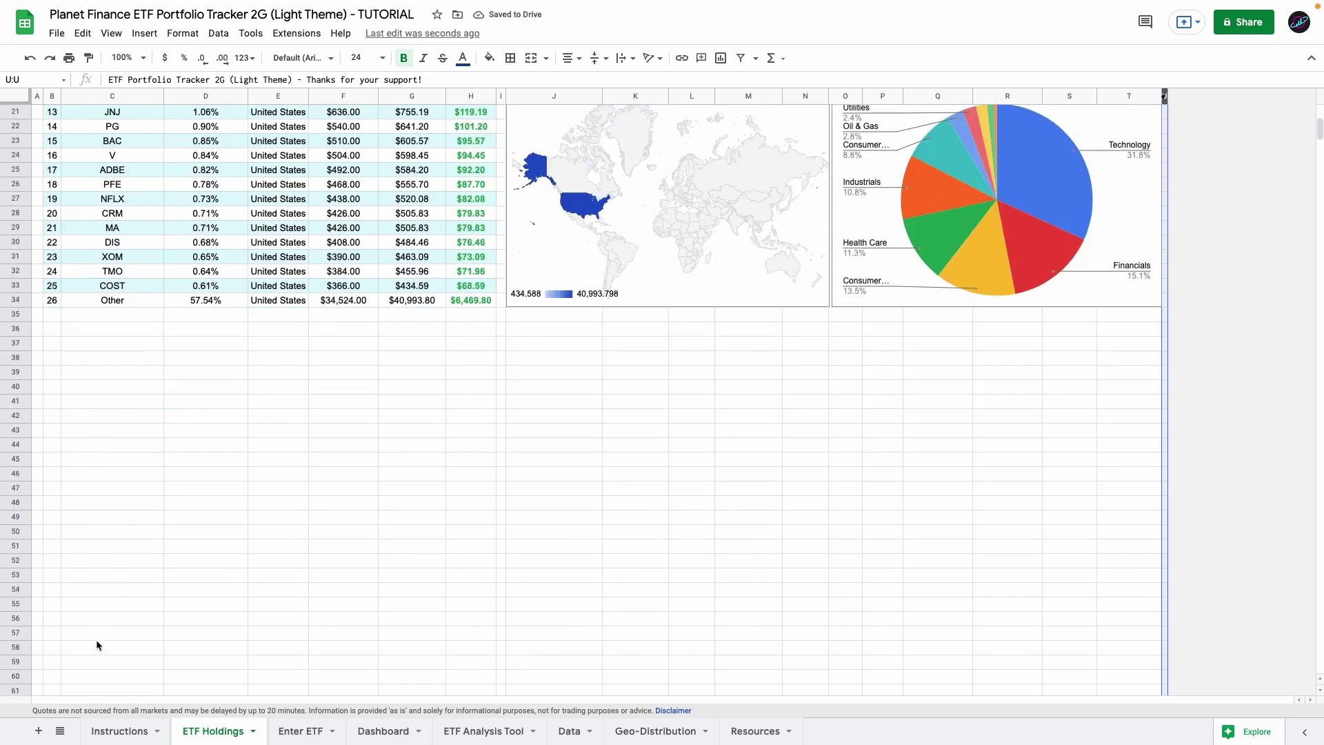
{"action": "scroll", "coordinate": [169, 483], "scroll_direction": "down", "scroll_amount": 5}
{"action": "scroll", "coordinate": [163, 482], "scroll_direction": "up", "scroll_amount": 6}
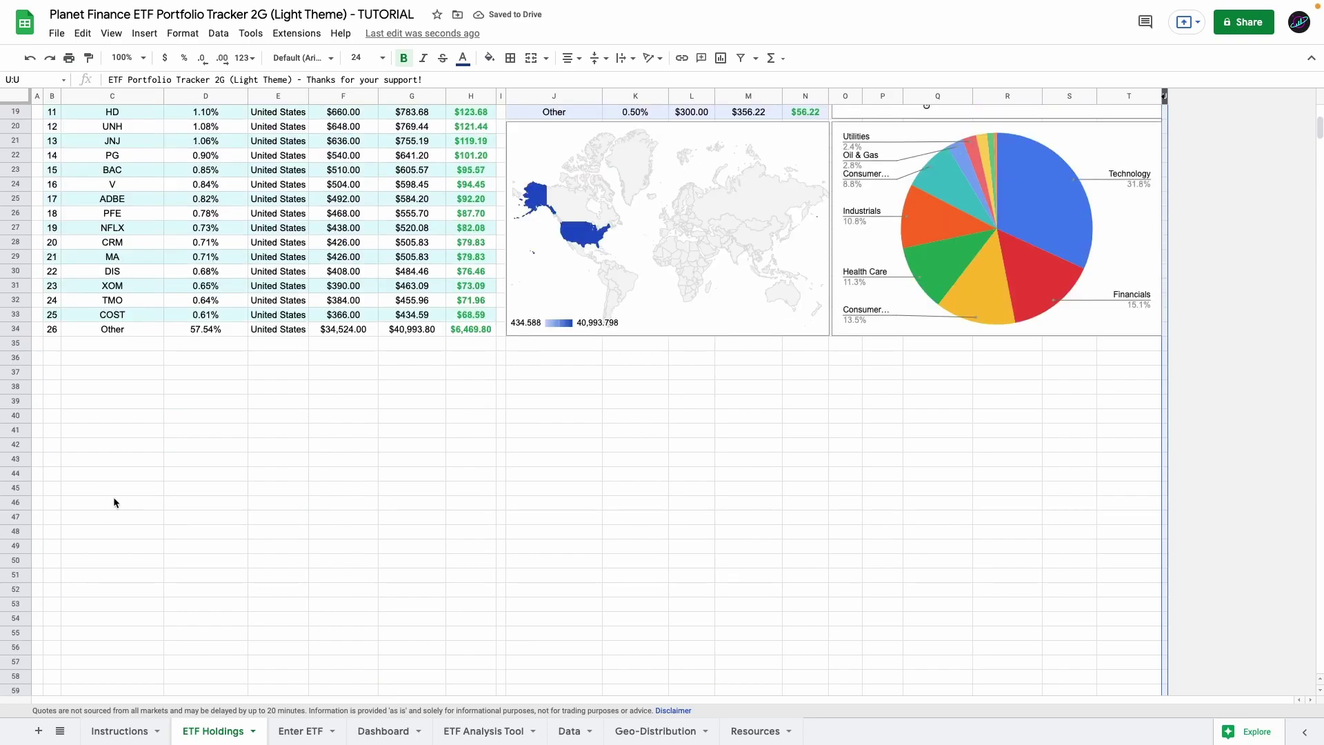
{"action": "left_click", "coordinate": [13, 575]}
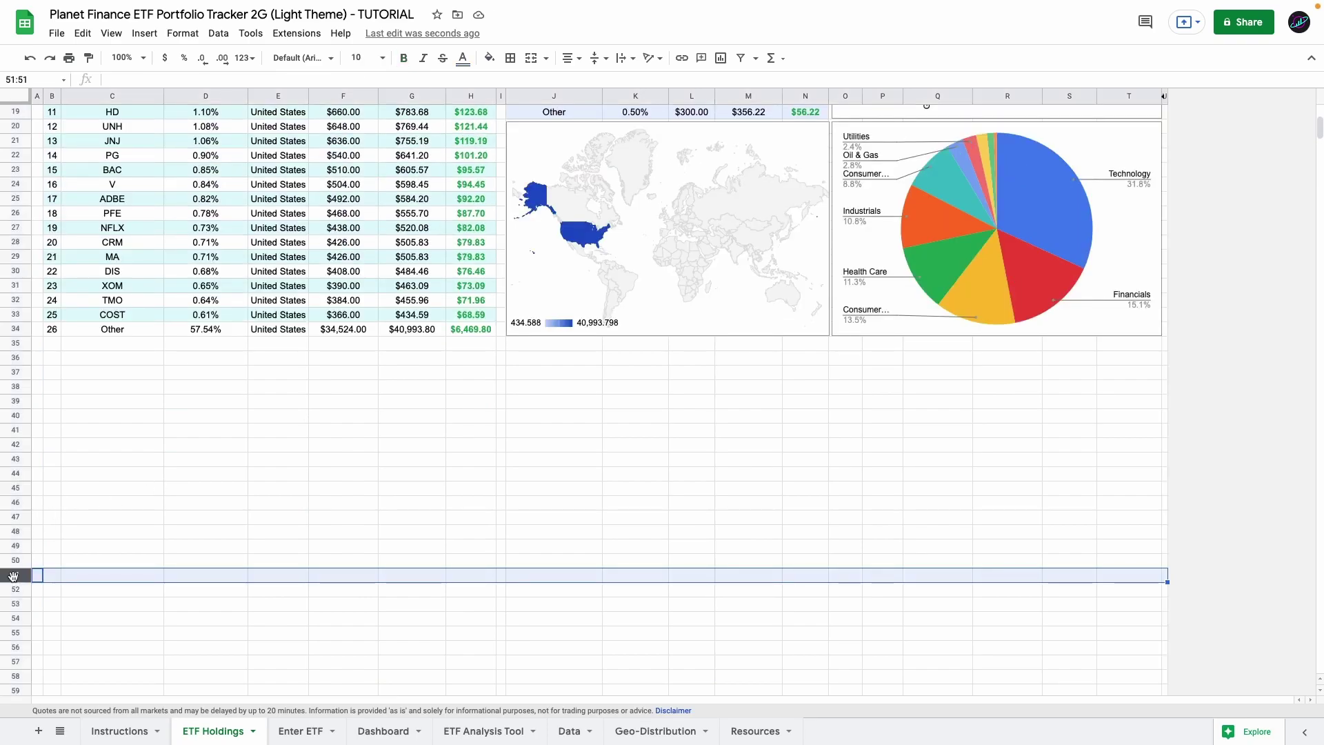
{"action": "key", "text": "ctrl+shift+Down"}
{"action": "right_click", "coordinate": [88, 514]}
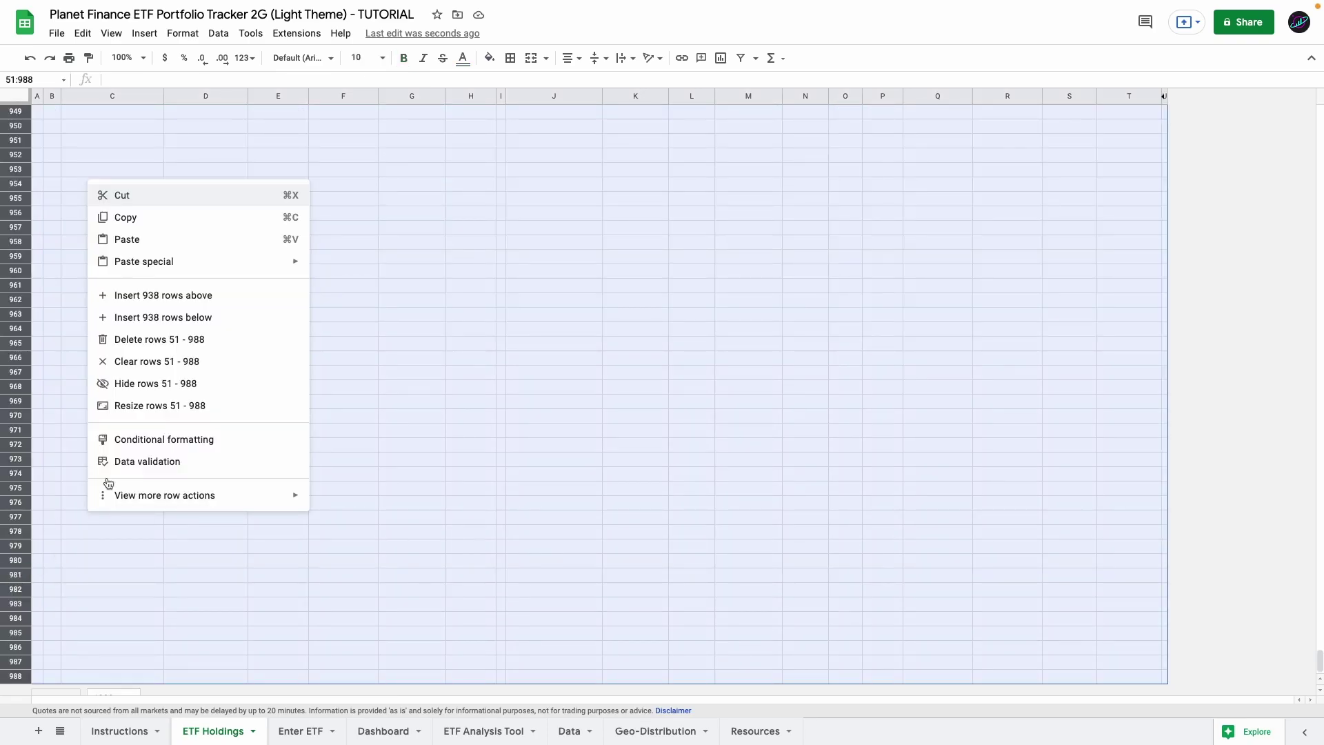
{"action": "left_click", "coordinate": [171, 349]}
{"action": "left_click", "coordinate": [276, 117]}
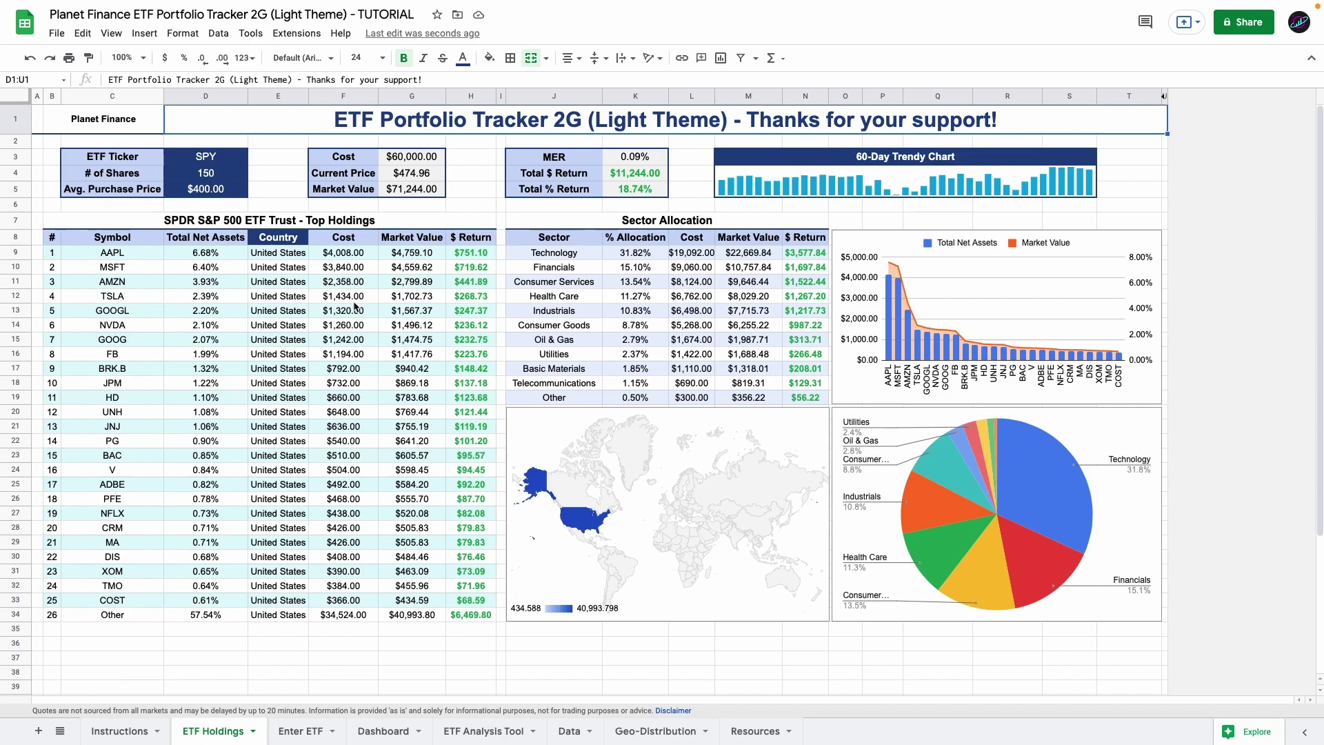
Step: Add a new sheet named Mobile
{"action": "left_click", "coordinate": [39, 731]}
{"action": "double_click", "coordinate": [269, 732]}
{"action": "type", "text": "Mobile"}
{"action": "key", "text": "Return"}
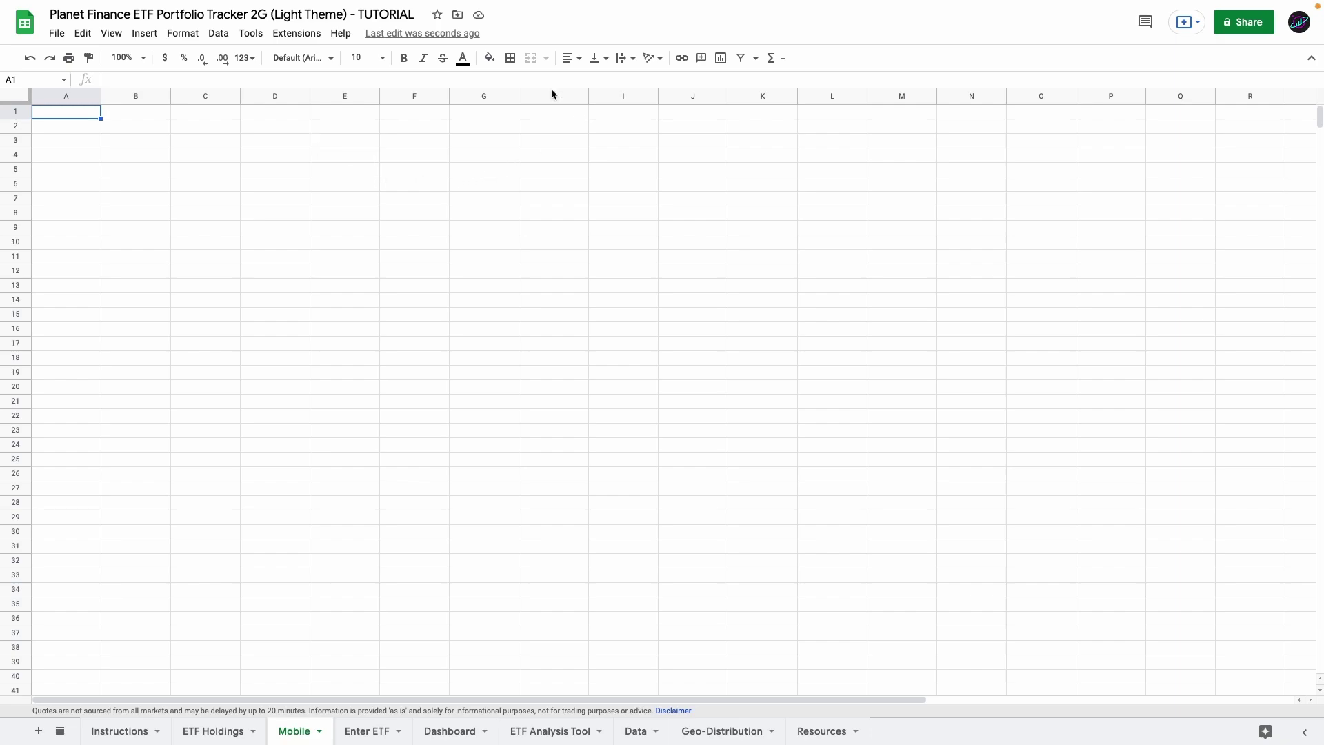
Step: Delete columns I–Z and rows 86–1000 on the Mobile sheet
{"action": "left_click", "coordinate": [611, 97]}
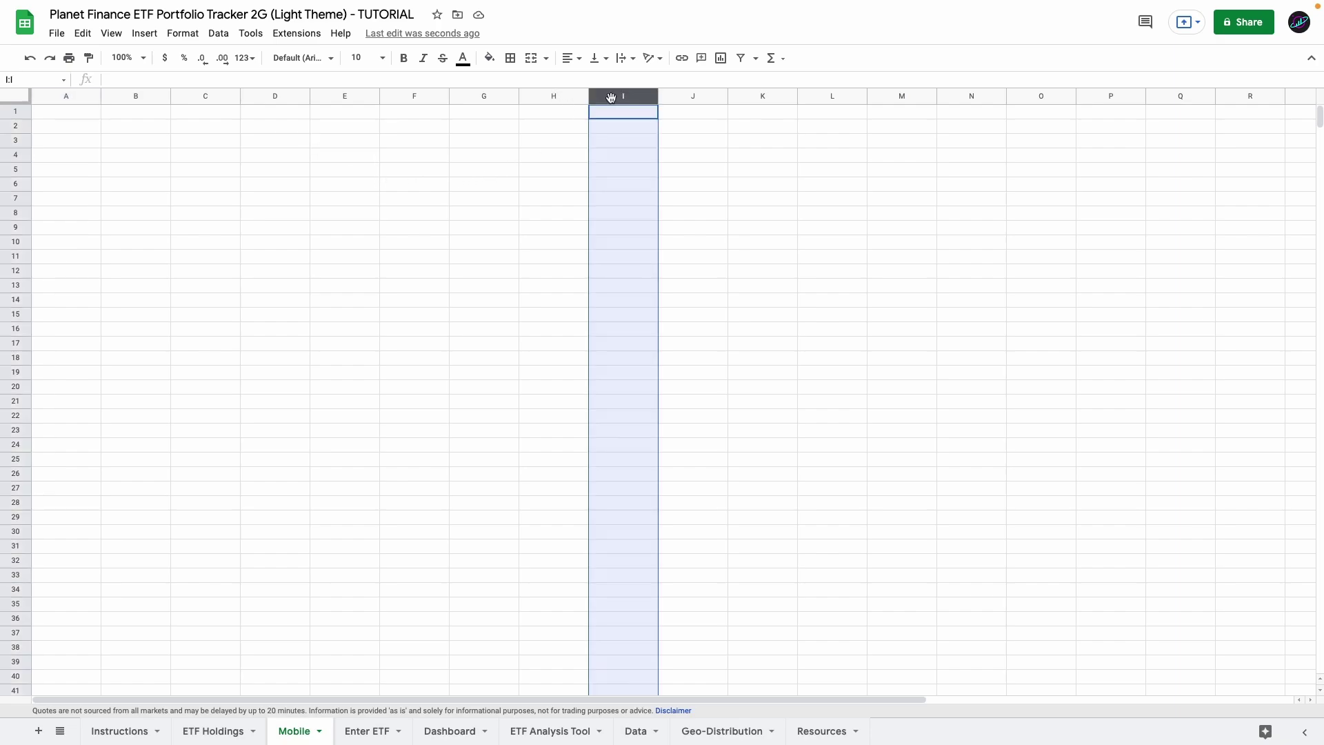
{"action": "key", "text": "ctrl+shift+Right"}
{"action": "right_click", "coordinate": [611, 98]}
{"action": "left_click", "coordinate": [641, 257]}
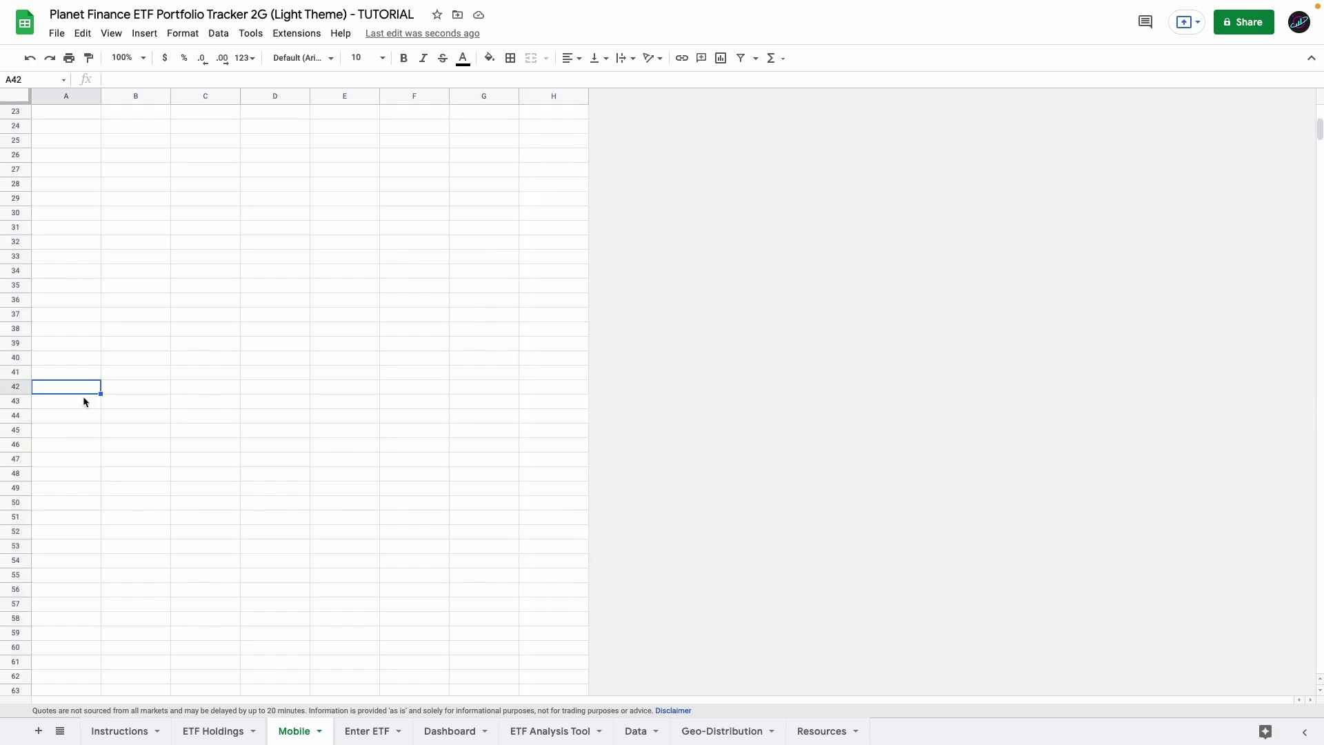
{"action": "scroll", "coordinate": [93, 466], "scroll_direction": "down", "scroll_amount": 10}
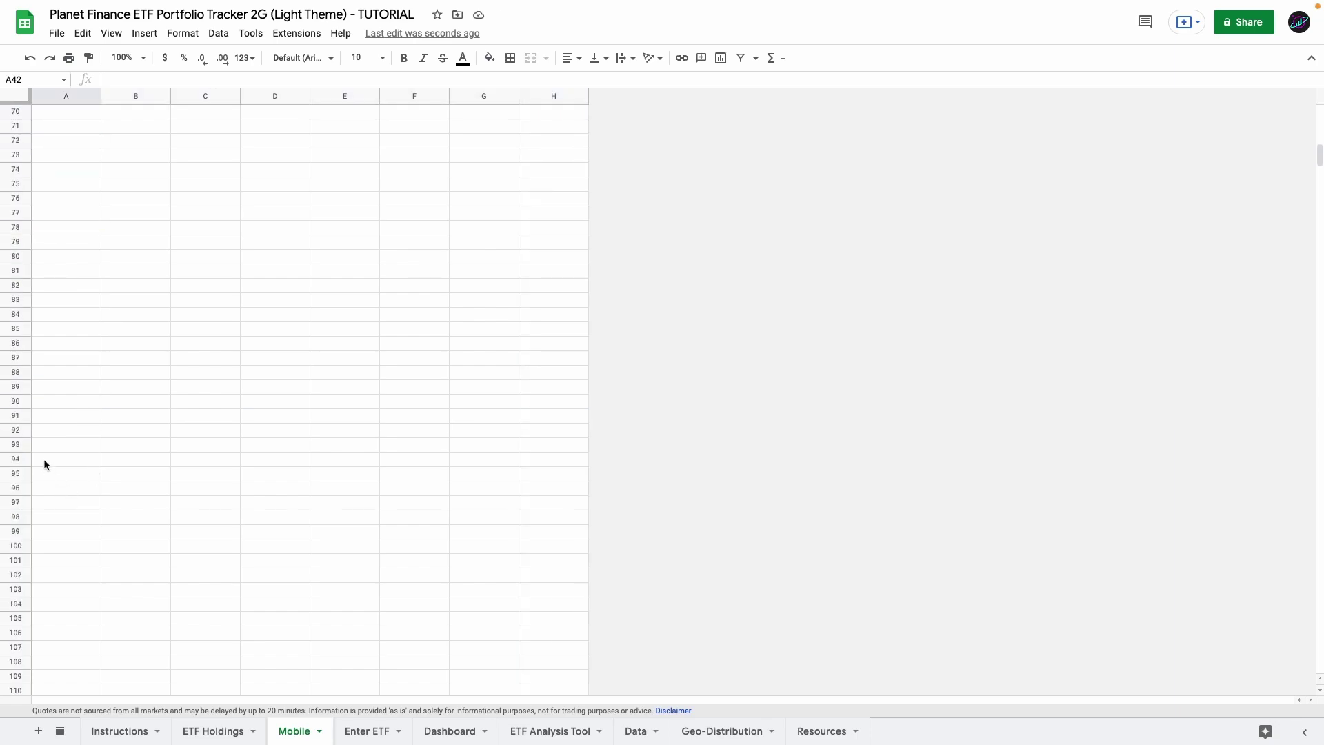
{"action": "left_click", "coordinate": [23, 343]}
{"action": "key", "text": "ctrl+shift+Down"}
{"action": "right_click", "coordinate": [22, 345]}
{"action": "left_click", "coordinate": [60, 505]}
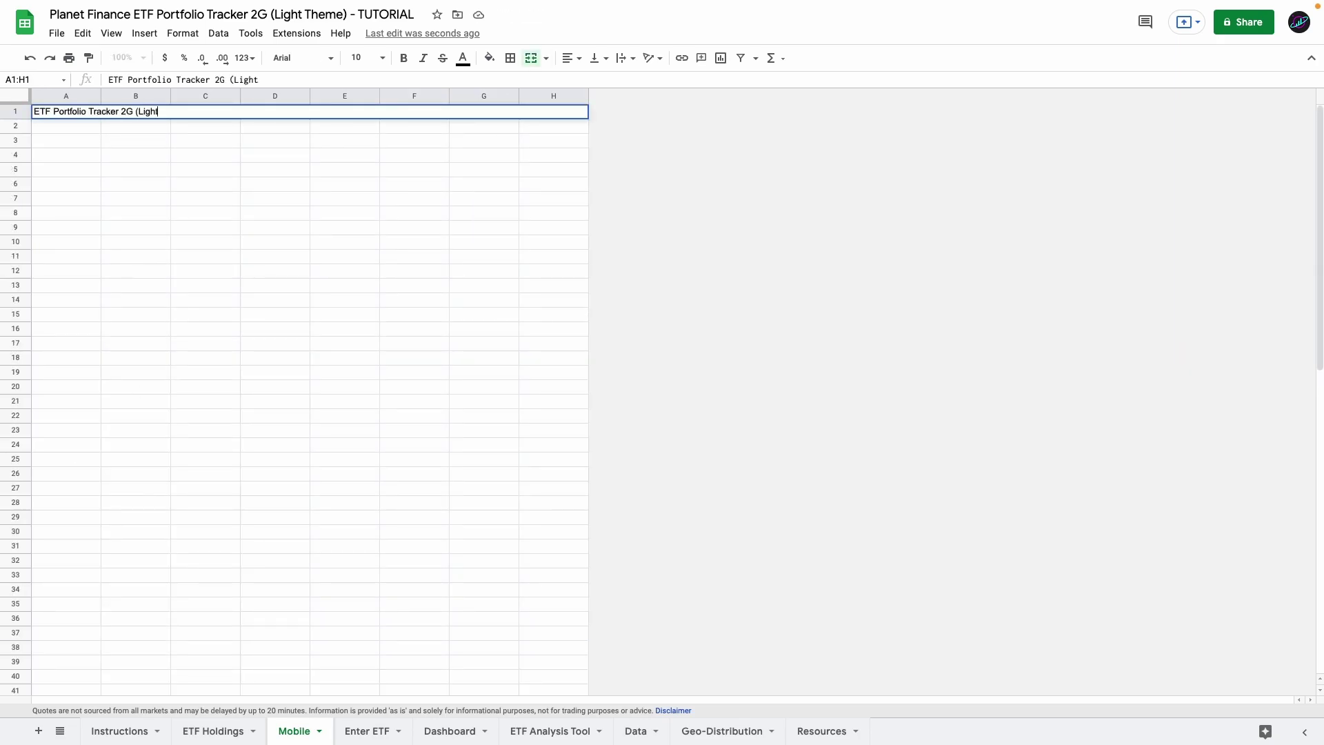
Step: Enter the title 'ETF Portfolio Tracker 2G (Light Theme)' in row 1
{"action": "type", "text": "heme)"}
{"action": "key", "text": "Return"}
{"action": "left_click", "coordinate": [94, 144]}
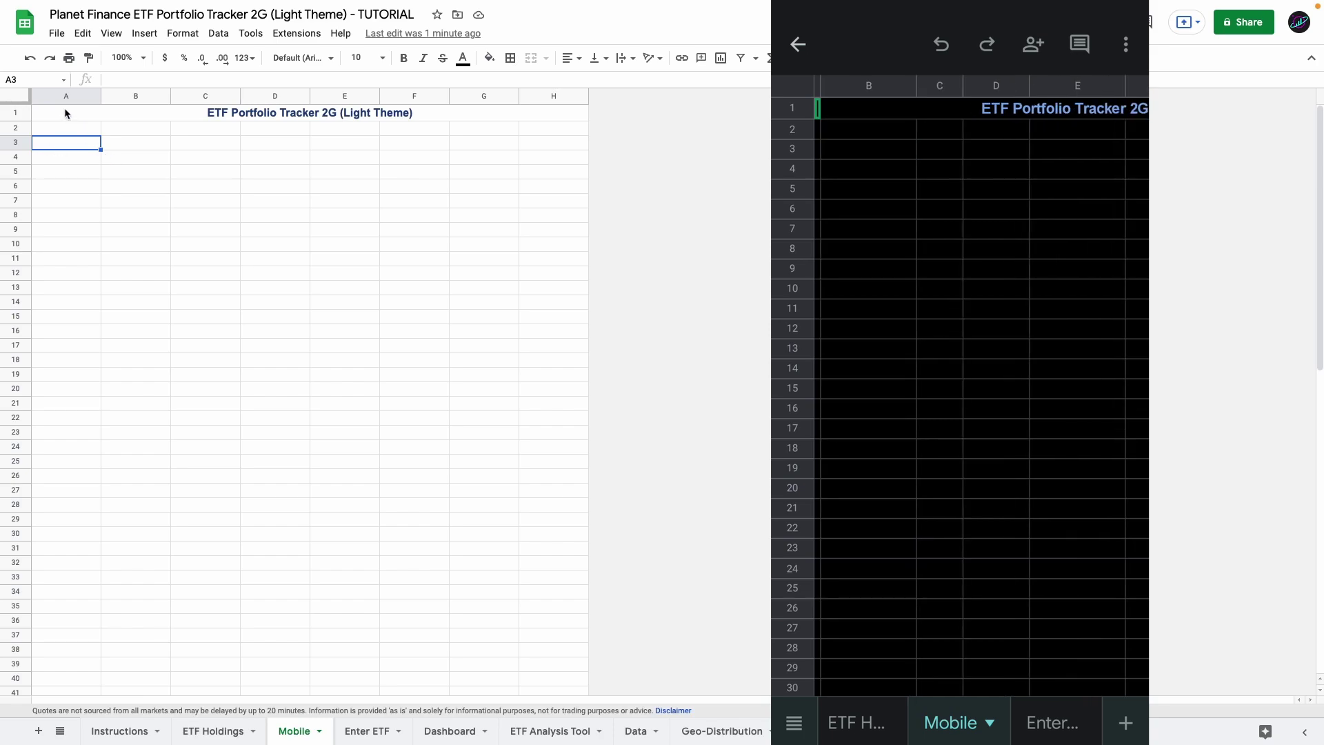
Step: Collapse column A to a sliver and narrow column C and columns E–G
{"action": "left_click", "coordinate": [87, 109]}
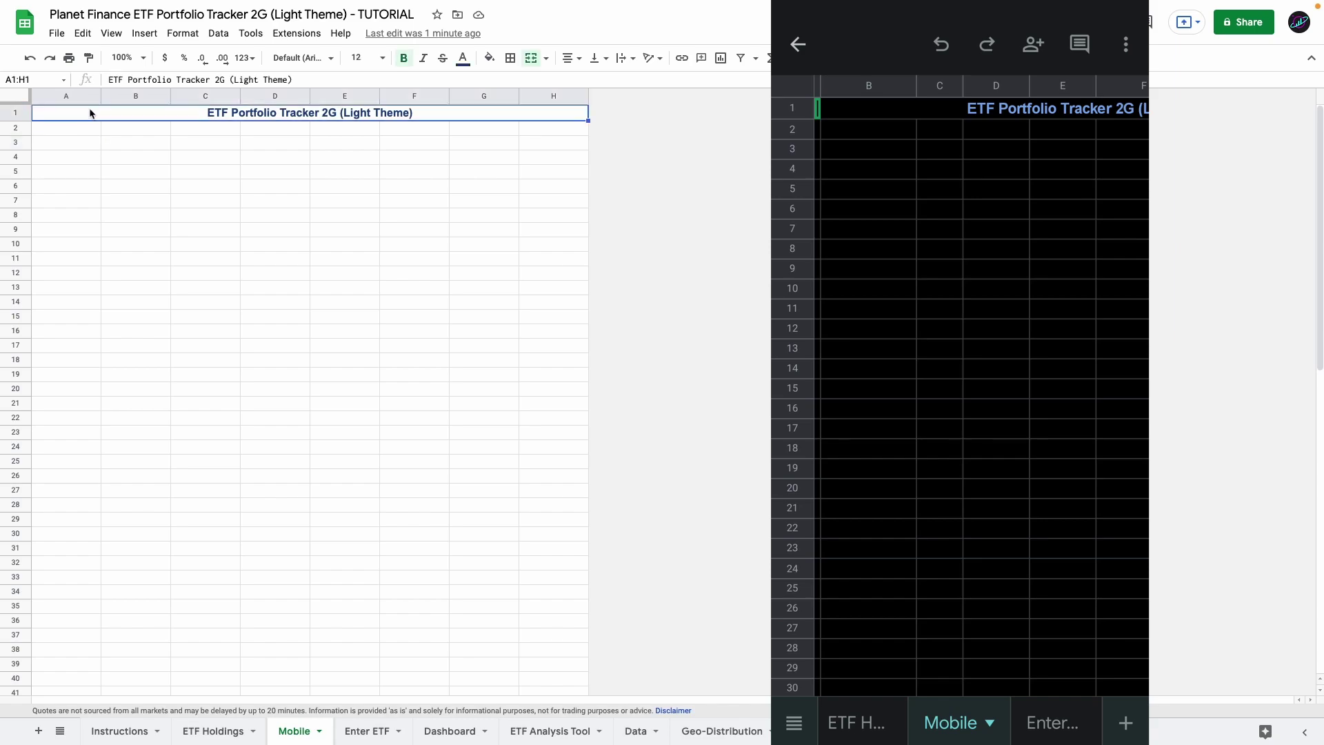
{"action": "left_click_drag", "start_coordinate": [99, 95], "coordinate": [33, 105]}
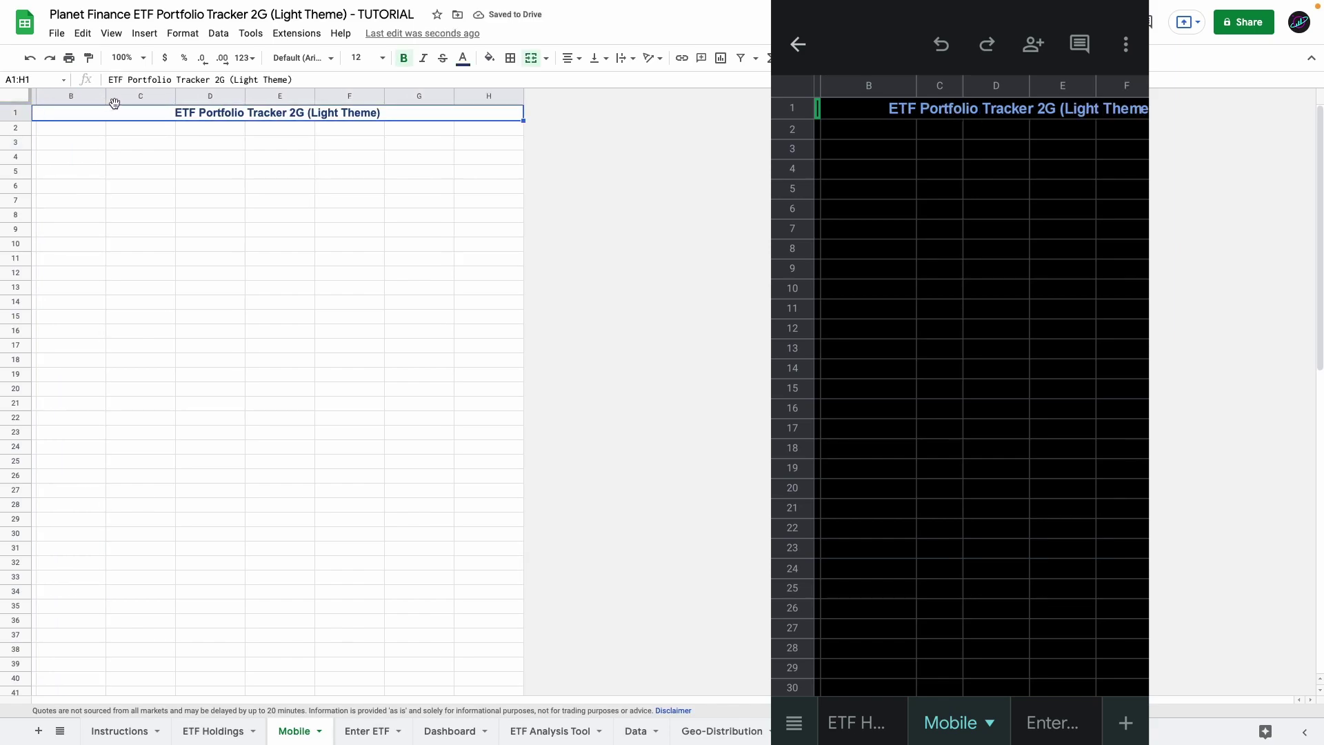
{"action": "left_click_drag", "start_coordinate": [176, 95], "coordinate": [139, 96]}
{"action": "mouse_move", "coordinate": [258, 96]}
{"action": "left_mouse_down"}
{"action": "mouse_move", "coordinate": [235, 95]}
{"action": "mouse_move", "coordinate": [266, 95]}
{"action": "left_mouse_up"}
{"action": "left_click", "coordinate": [92, 144]}
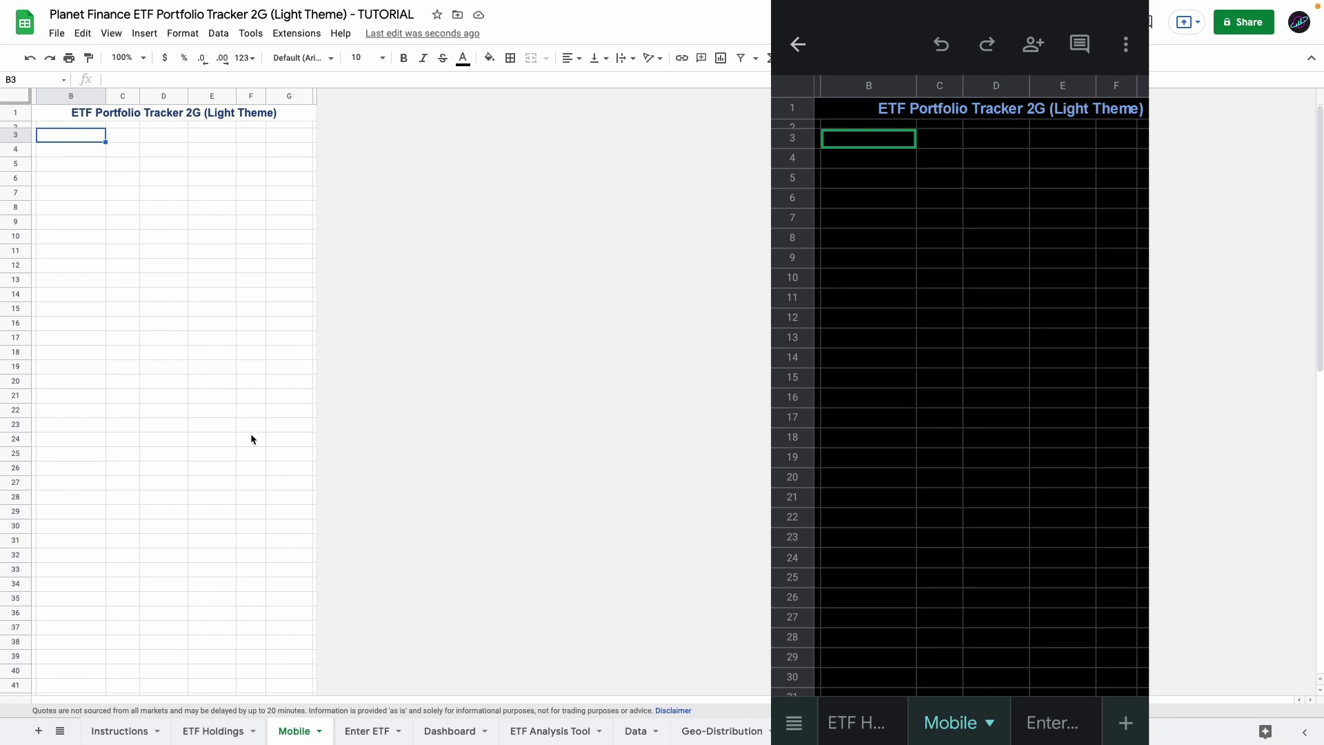
Step: Copy the ETF Holdings ticker block C3:D5 and paste it at Mobile B3
{"action": "left_click", "coordinate": [231, 732]}
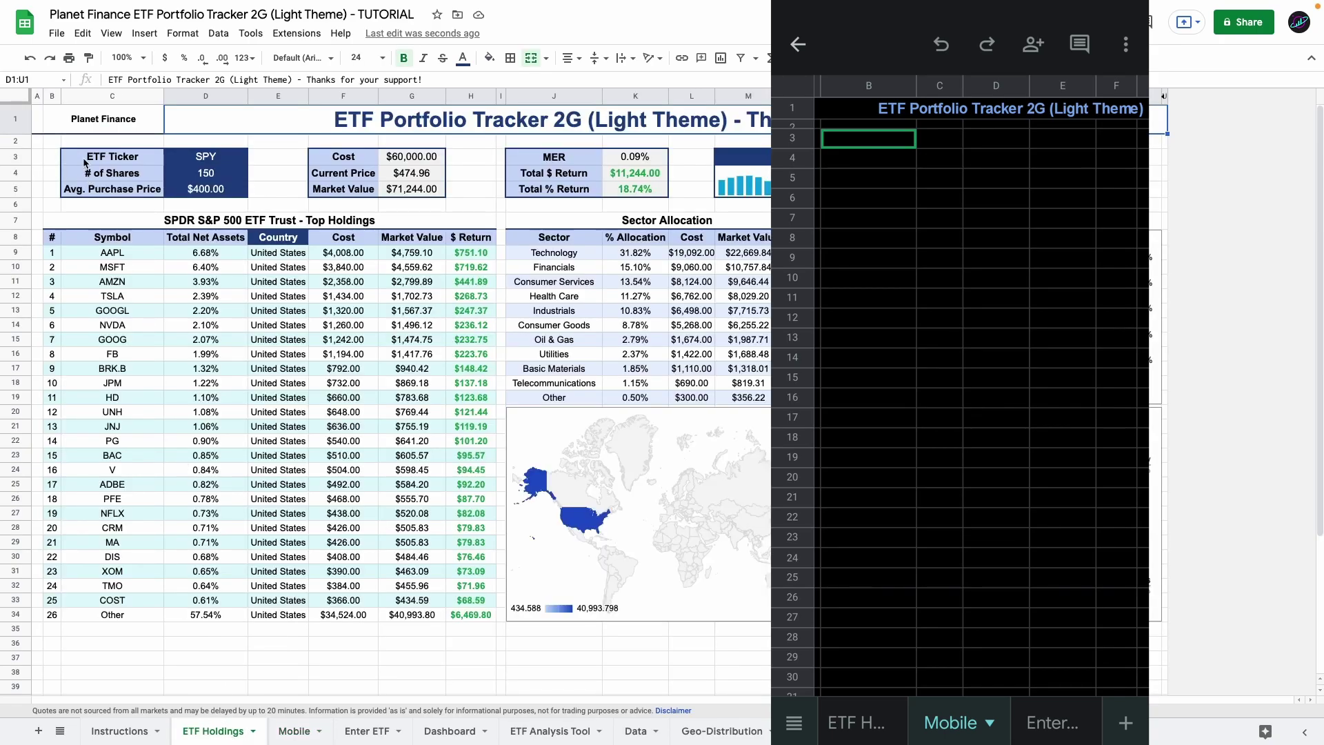
{"action": "left_click_drag", "start_coordinate": [97, 159], "coordinate": [209, 190]}
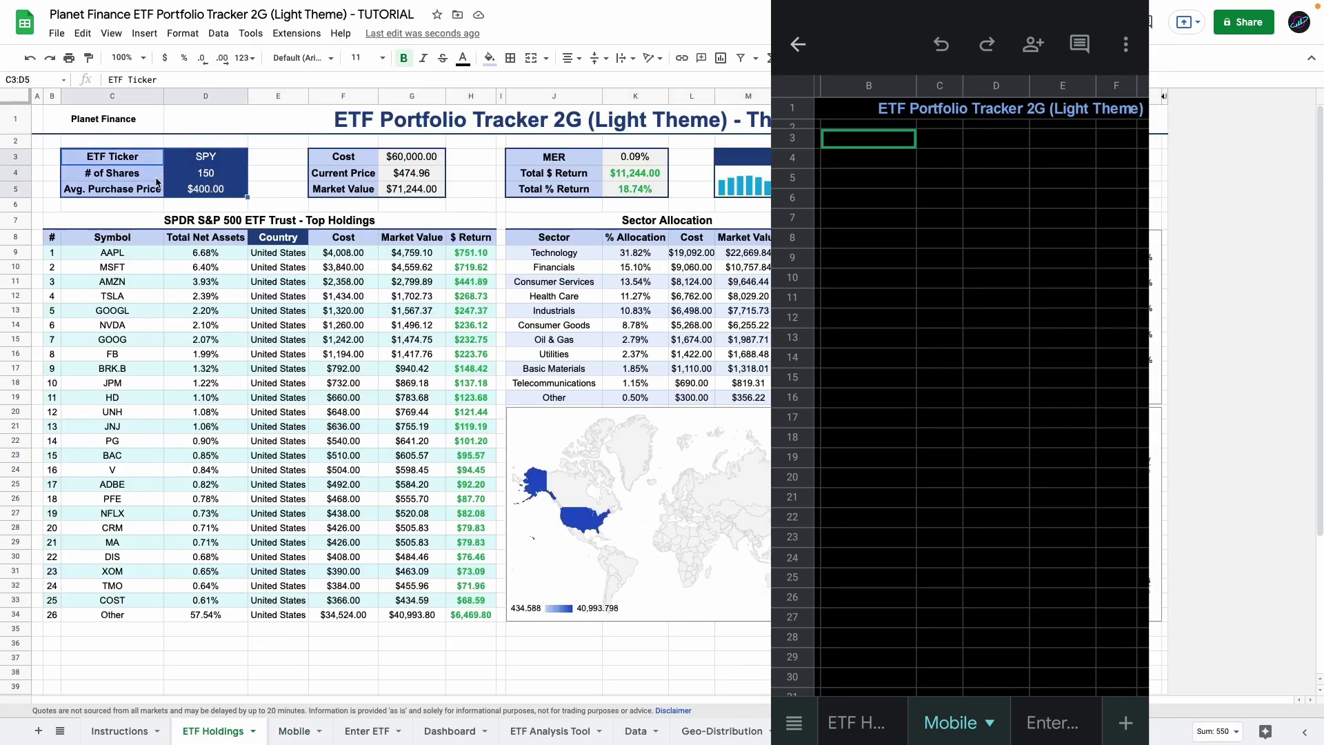
{"action": "right_click", "coordinate": [209, 190]}
{"action": "left_click", "coordinate": [202, 215]}
{"action": "left_click", "coordinate": [293, 732]}
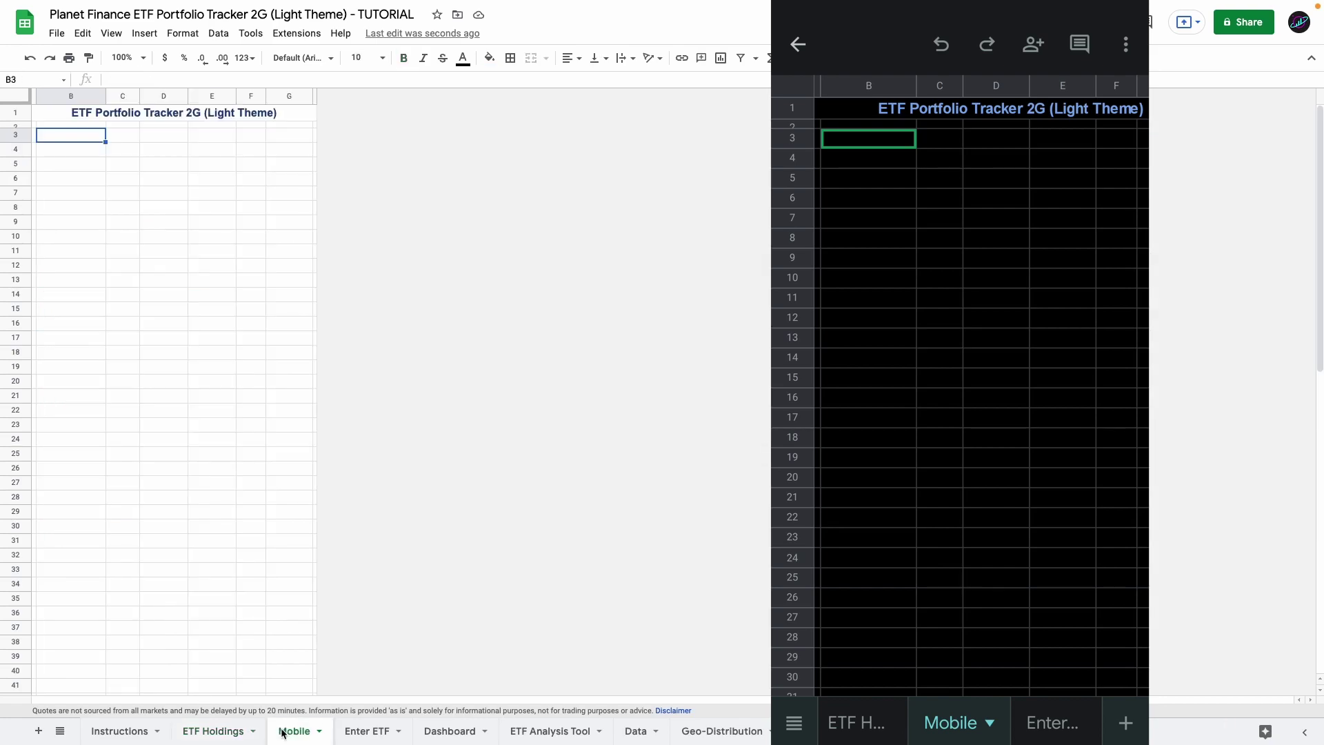
{"action": "right_click", "coordinate": [80, 141]}
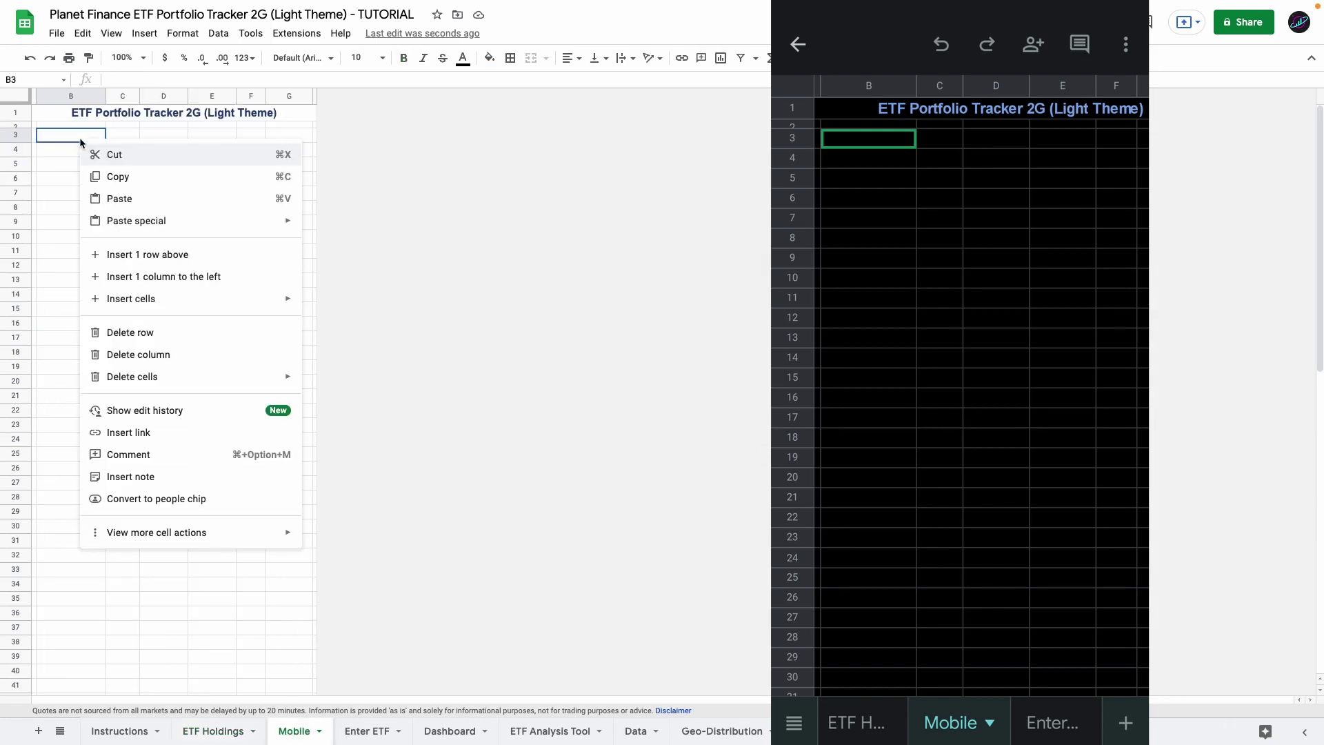
{"action": "left_click", "coordinate": [116, 190]}
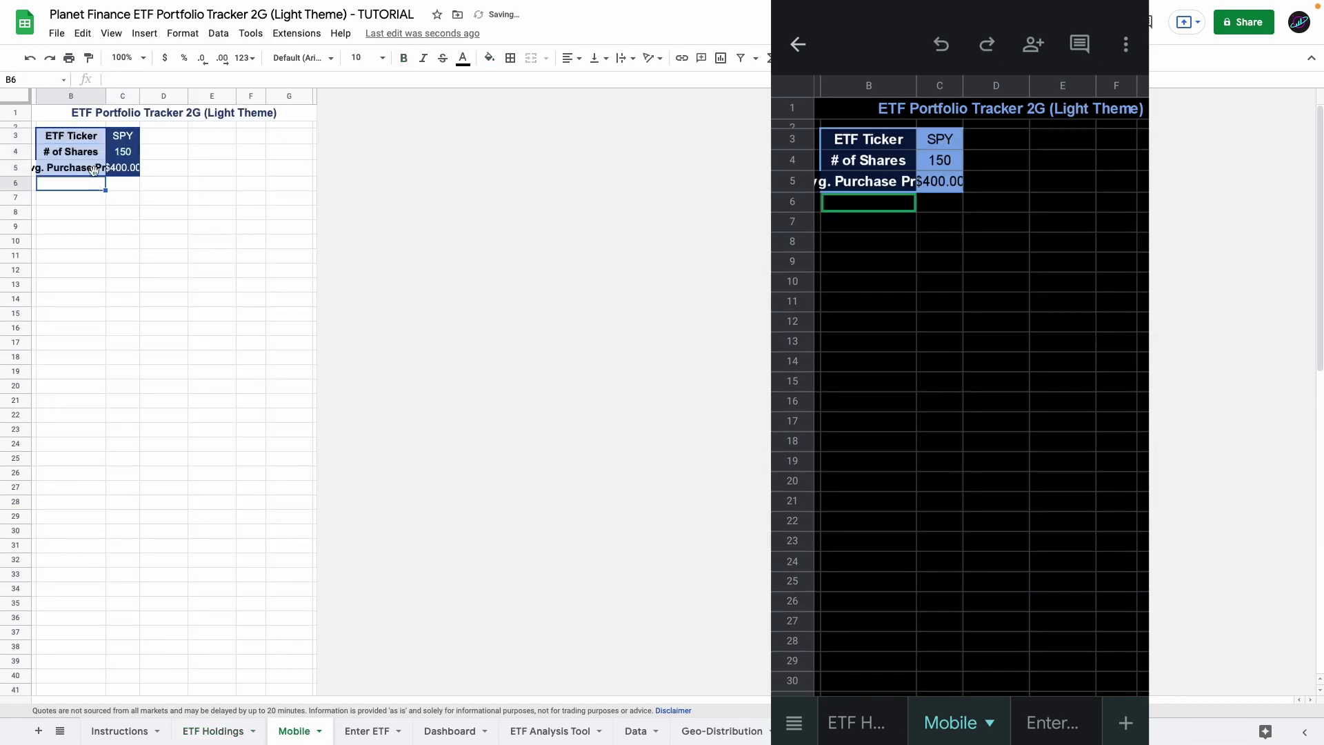
Step: Set the pasted table to font size 10 and wrap the labels in B3:B5
{"action": "left_click", "coordinate": [361, 58]}
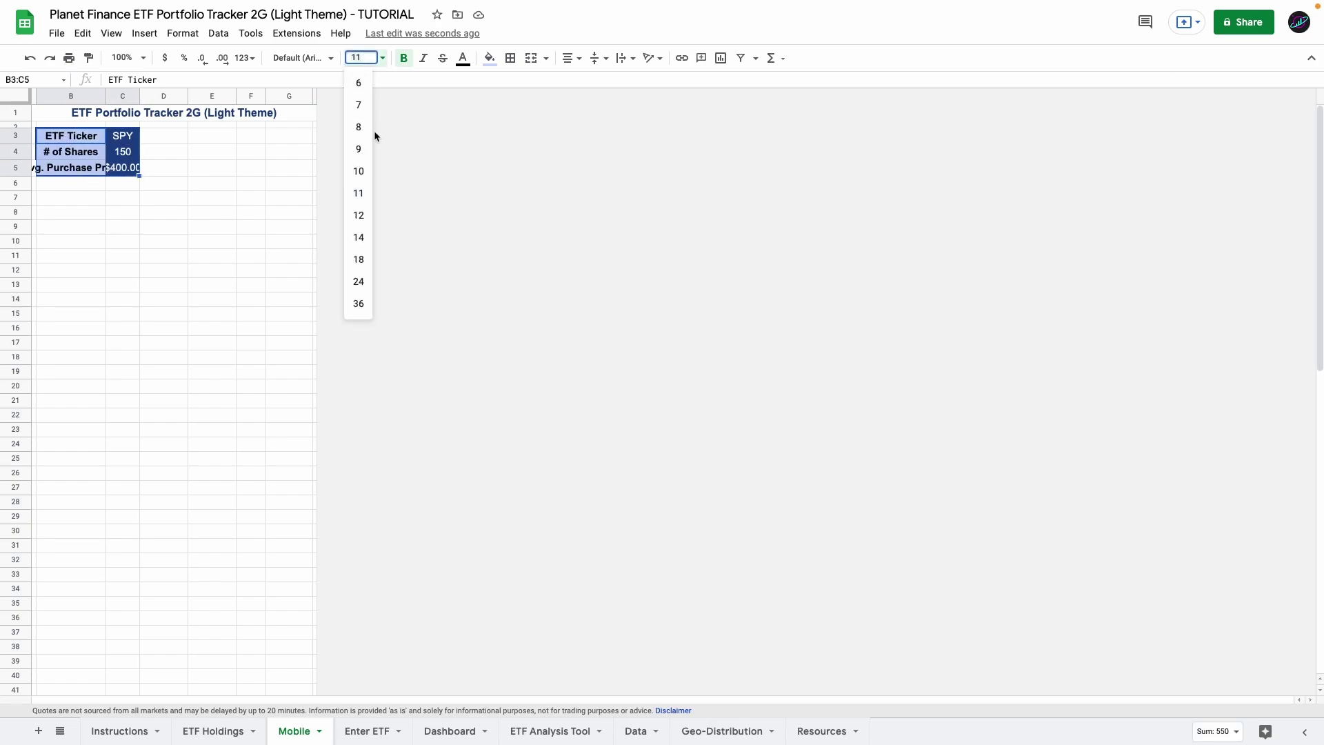
{"action": "left_click", "coordinate": [359, 169]}
{"action": "key", "text": "shift+Left"}
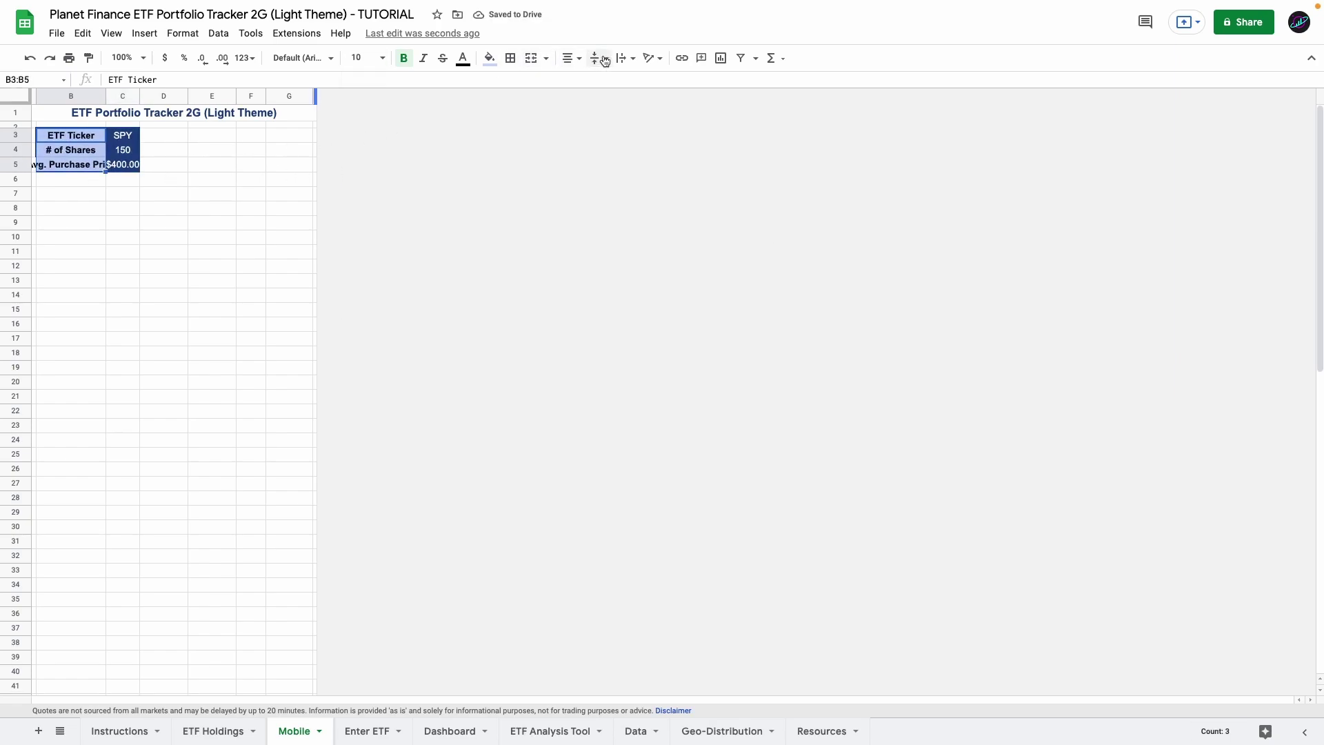
{"action": "left_click", "coordinate": [634, 64]}
{"action": "left_click", "coordinate": [641, 81]}
{"action": "key", "text": "Right"}
{"action": "key", "text": "Right"}
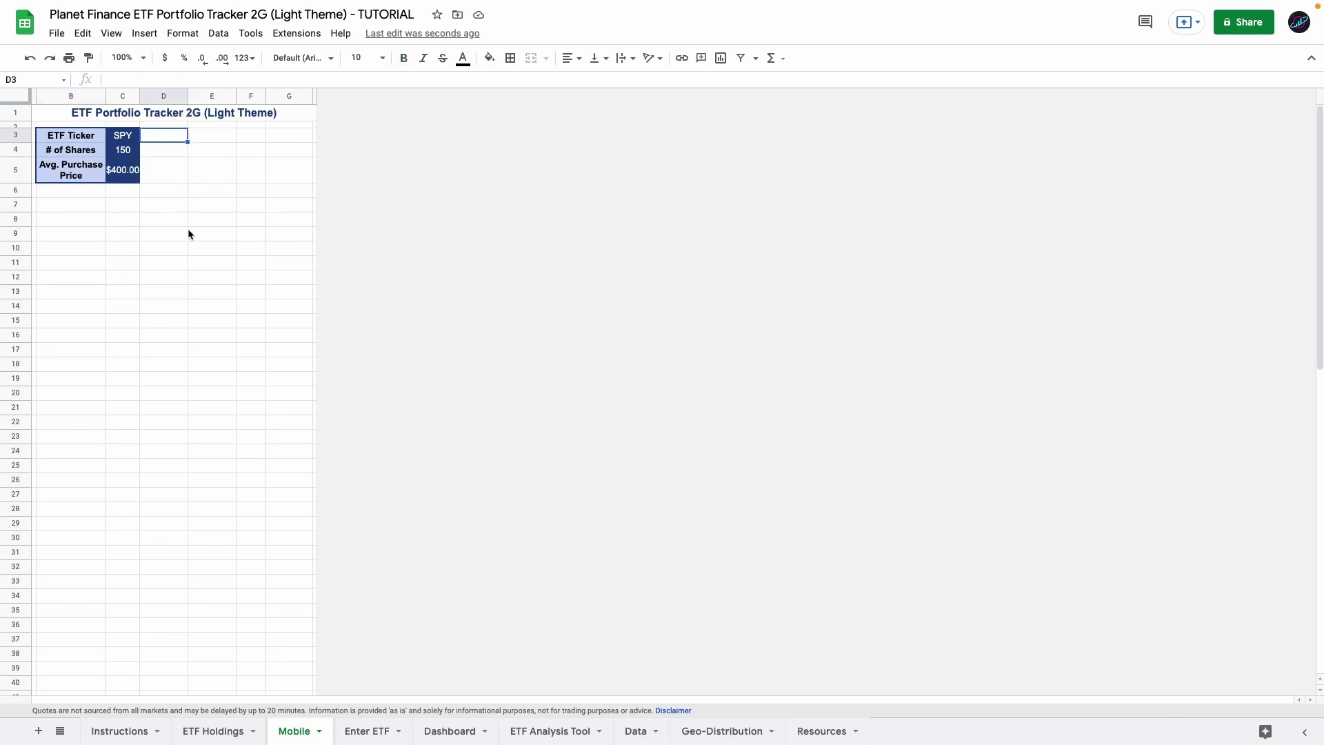
Step: Copy the Cost / Current Price / Market Value table from ETF Holdings F3:G5 into Mobile D3
{"action": "left_click", "coordinate": [191, 728]}
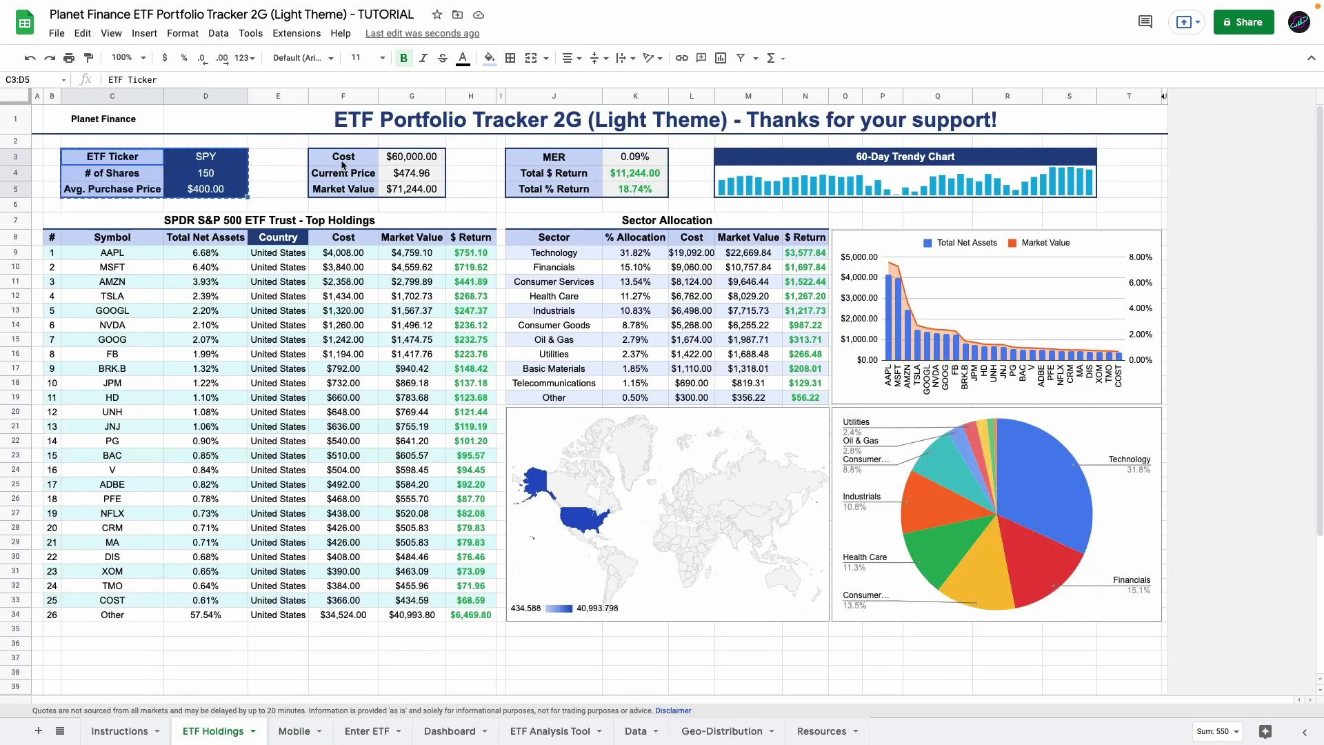
{"action": "left_click_drag", "start_coordinate": [343, 157], "coordinate": [408, 188]}
{"action": "right_click", "coordinate": [408, 188]}
{"action": "left_click", "coordinate": [444, 226]}
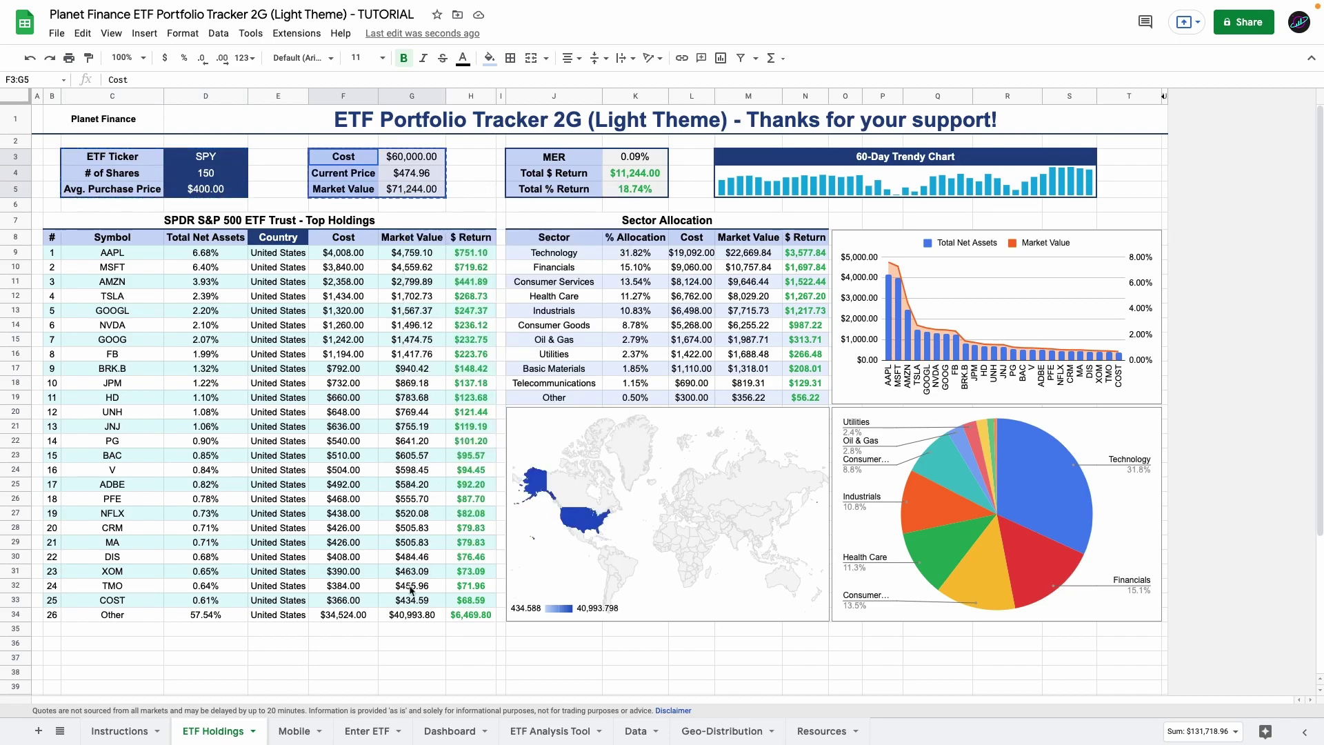
{"action": "left_click", "coordinate": [294, 731]}
{"action": "right_click", "coordinate": [171, 140]}
{"action": "left_click", "coordinate": [200, 194]}
Step: Set the pasted table to font size 10 and wrap the labels in D3:D5
{"action": "left_click", "coordinate": [364, 57]}
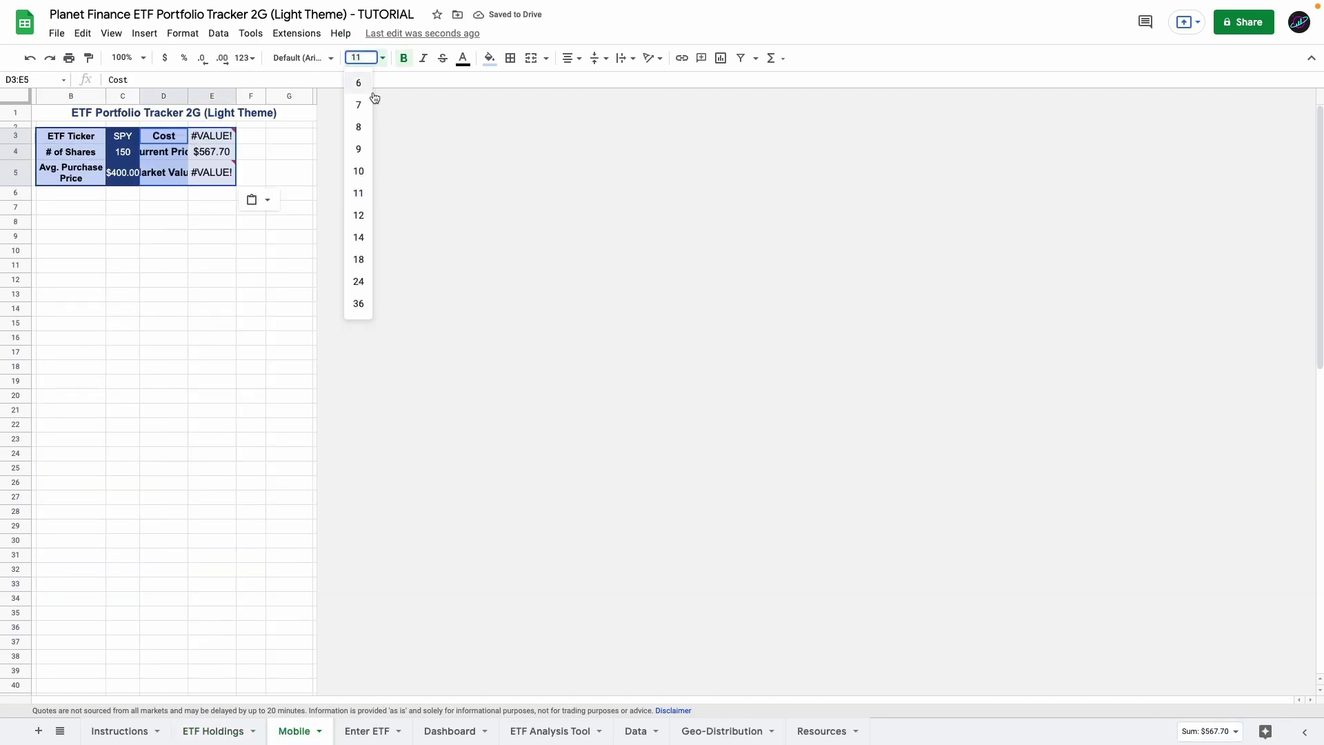
{"action": "left_click", "coordinate": [358, 168]}
{"action": "left_click_drag", "start_coordinate": [184, 142], "coordinate": [184, 173]}
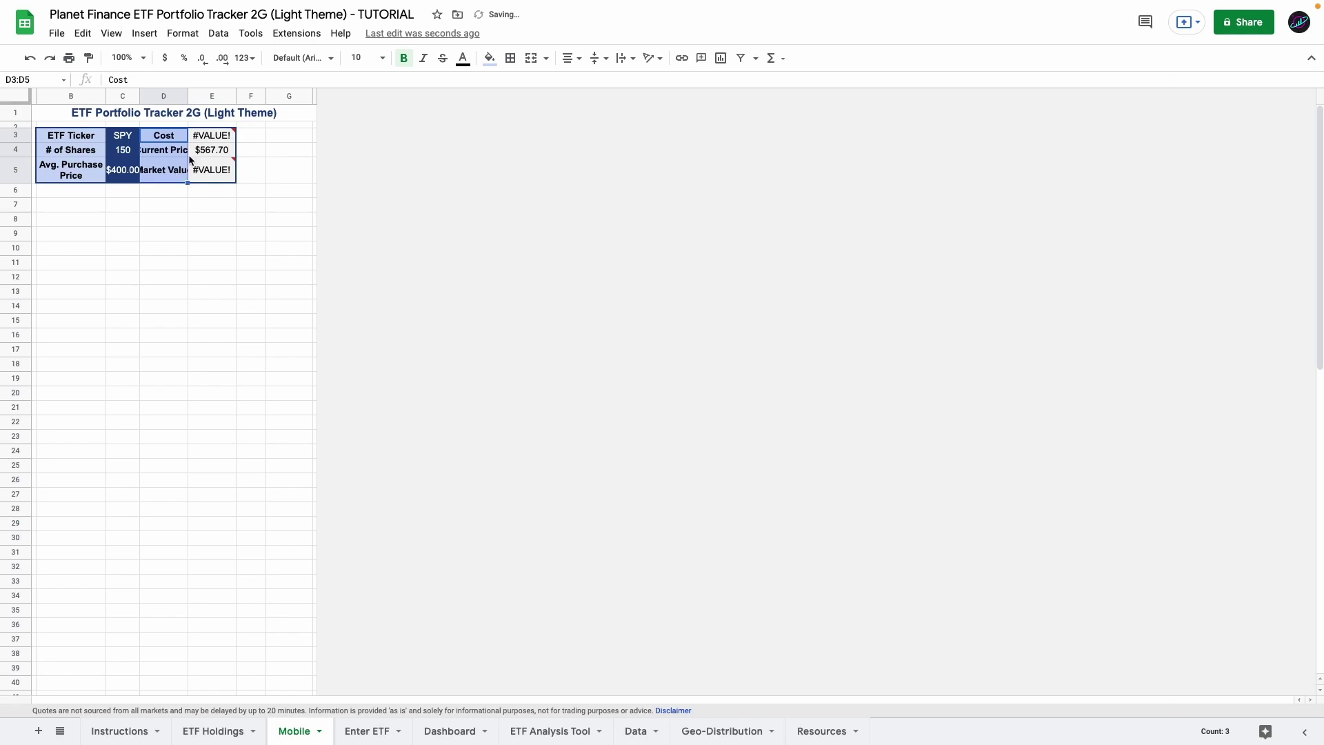
{"action": "left_click", "coordinate": [627, 58]}
{"action": "left_click", "coordinate": [640, 81]}
{"action": "left_click", "coordinate": [122, 244]}
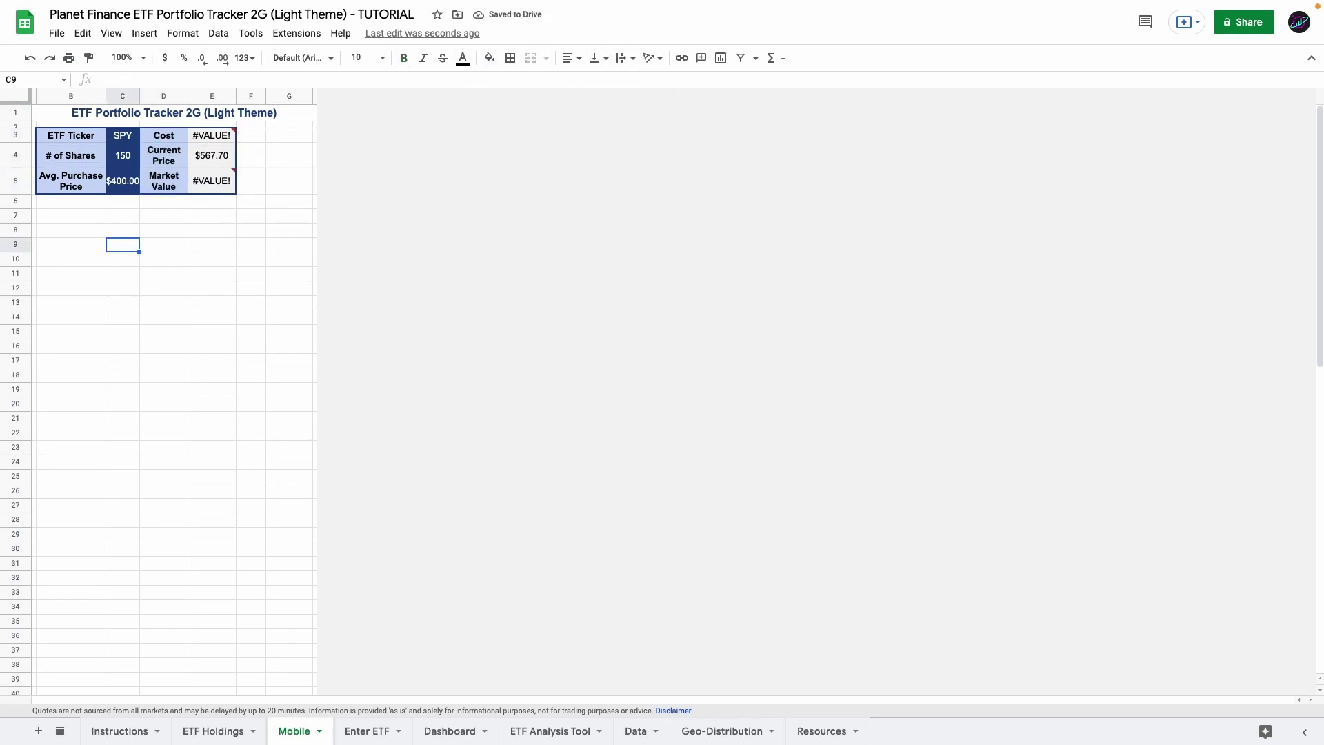
Step: Rewrite the Cost formula in E3 as =C4*C5
{"action": "left_click", "coordinate": [211, 155]}
{"action": "left_click", "coordinate": [223, 140]}
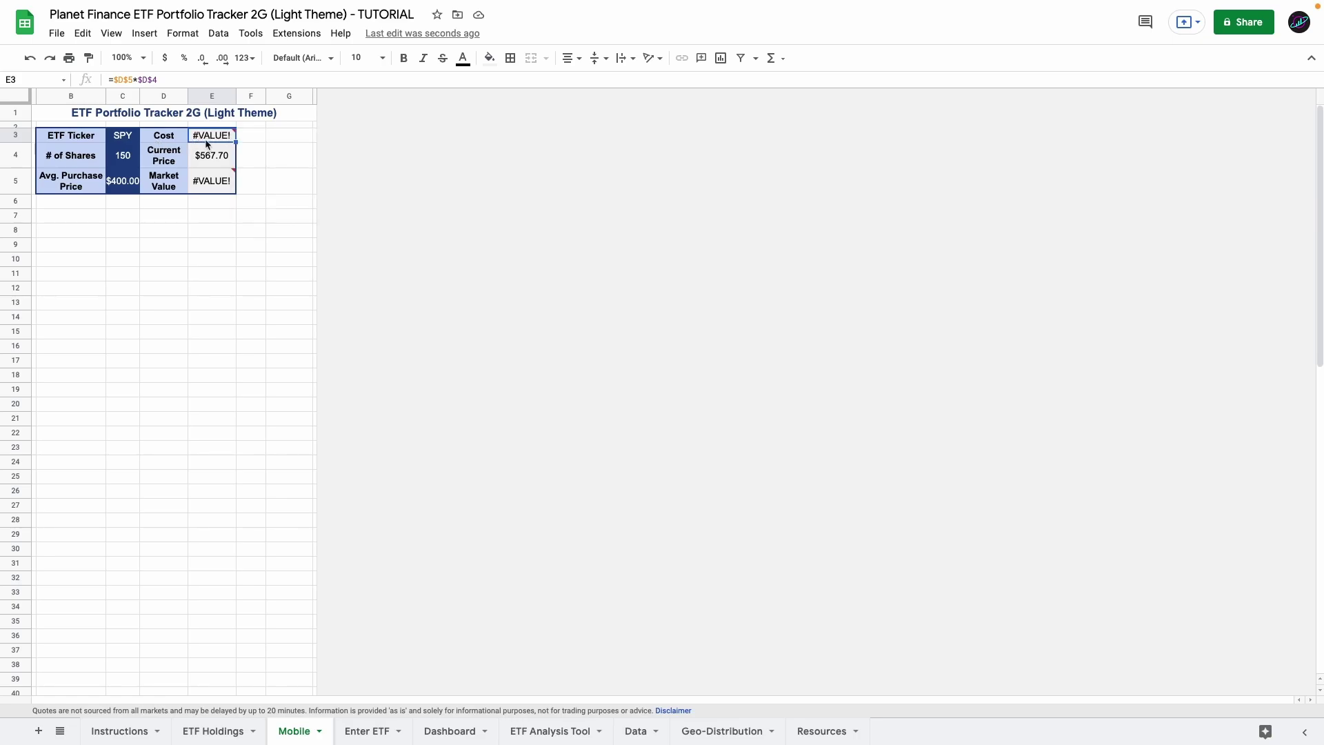
{"action": "mouse_move", "coordinate": [210, 141]}
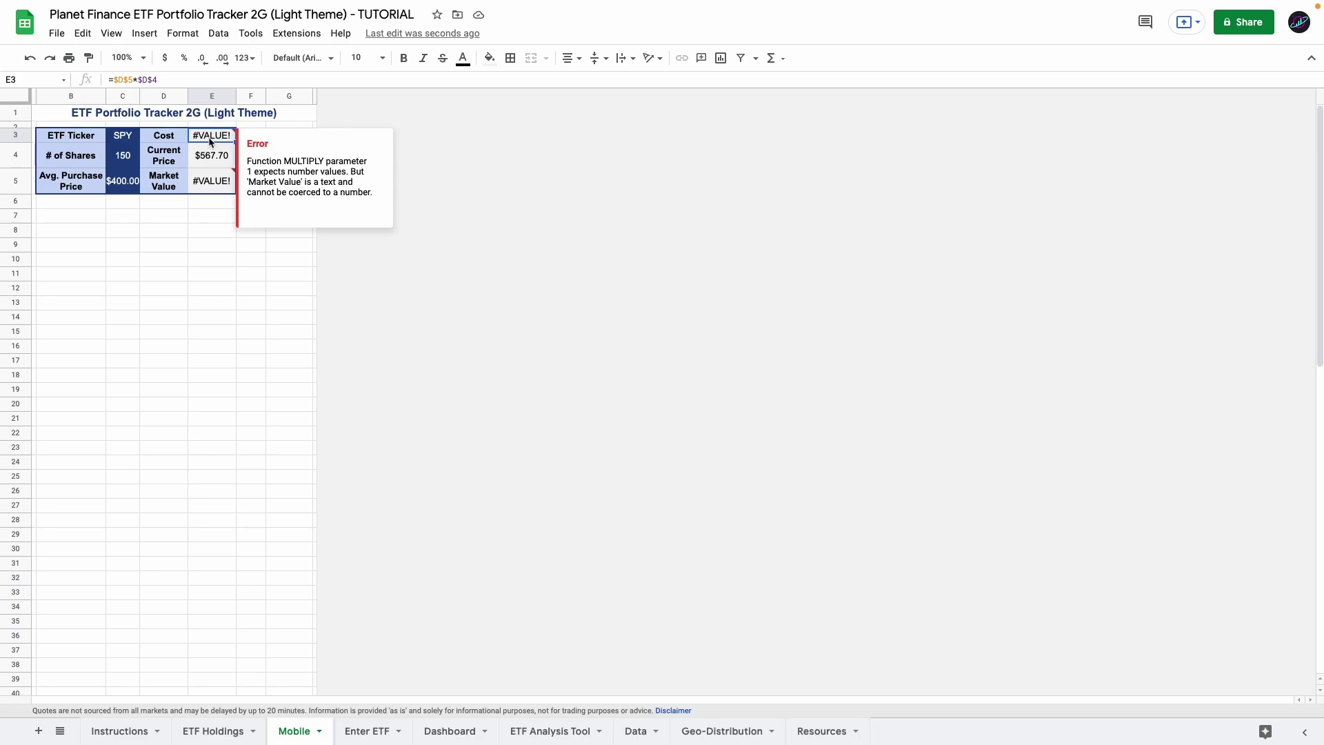
{"action": "type", "text": "="}
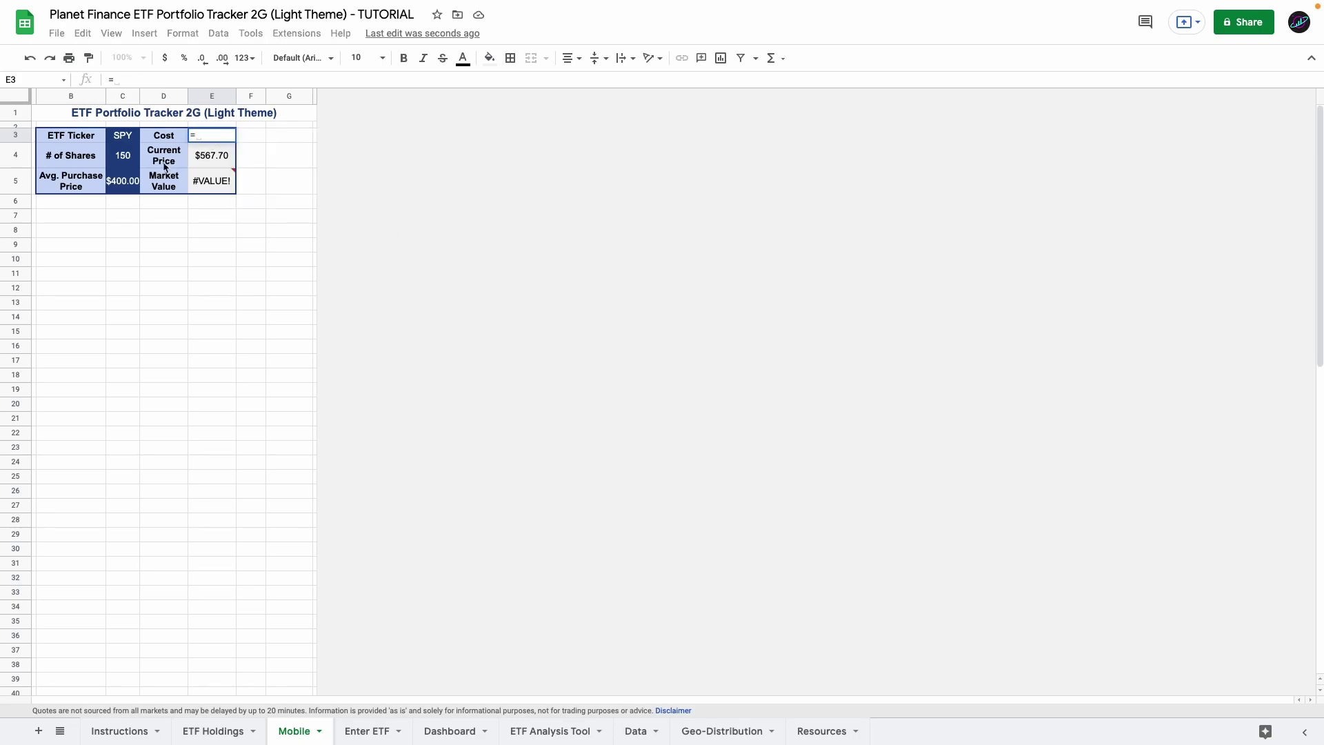
{"action": "left_click", "coordinate": [126, 163]}
{"action": "type", "text": "*"}
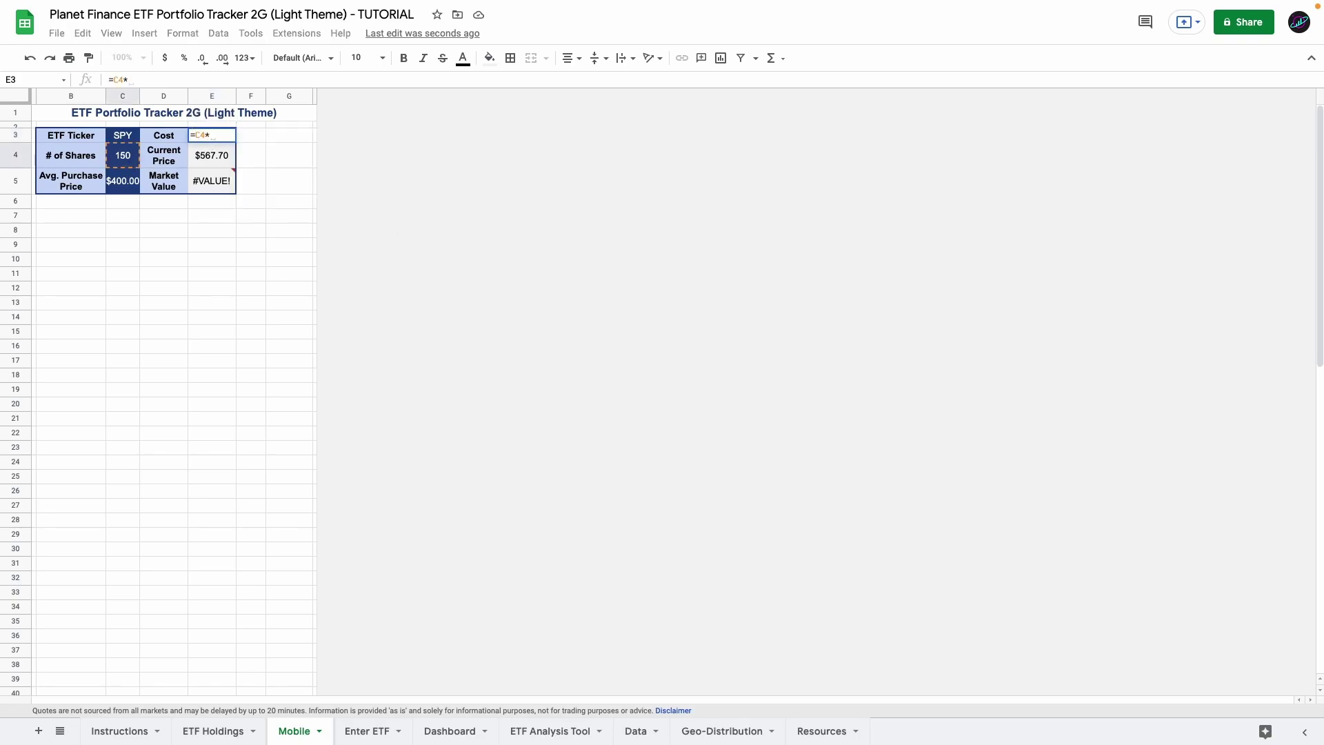
{"action": "left_click", "coordinate": [114, 184]}
{"action": "key", "text": "Return"}
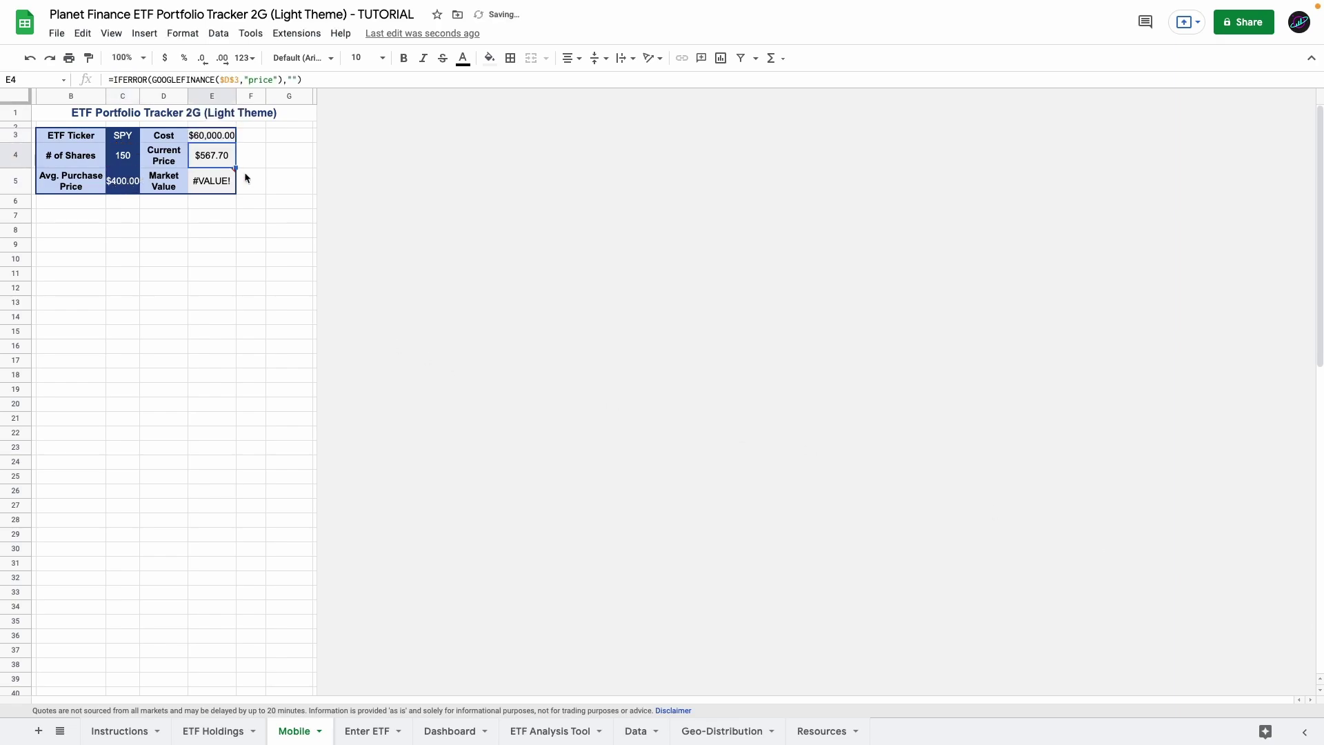
Step: Change $D$3 to $C$3 in E4's GOOGLEFINANCE Current Price formula
{"action": "double_click", "coordinate": [207, 152]}
{"action": "left_click", "coordinate": [320, 151]}
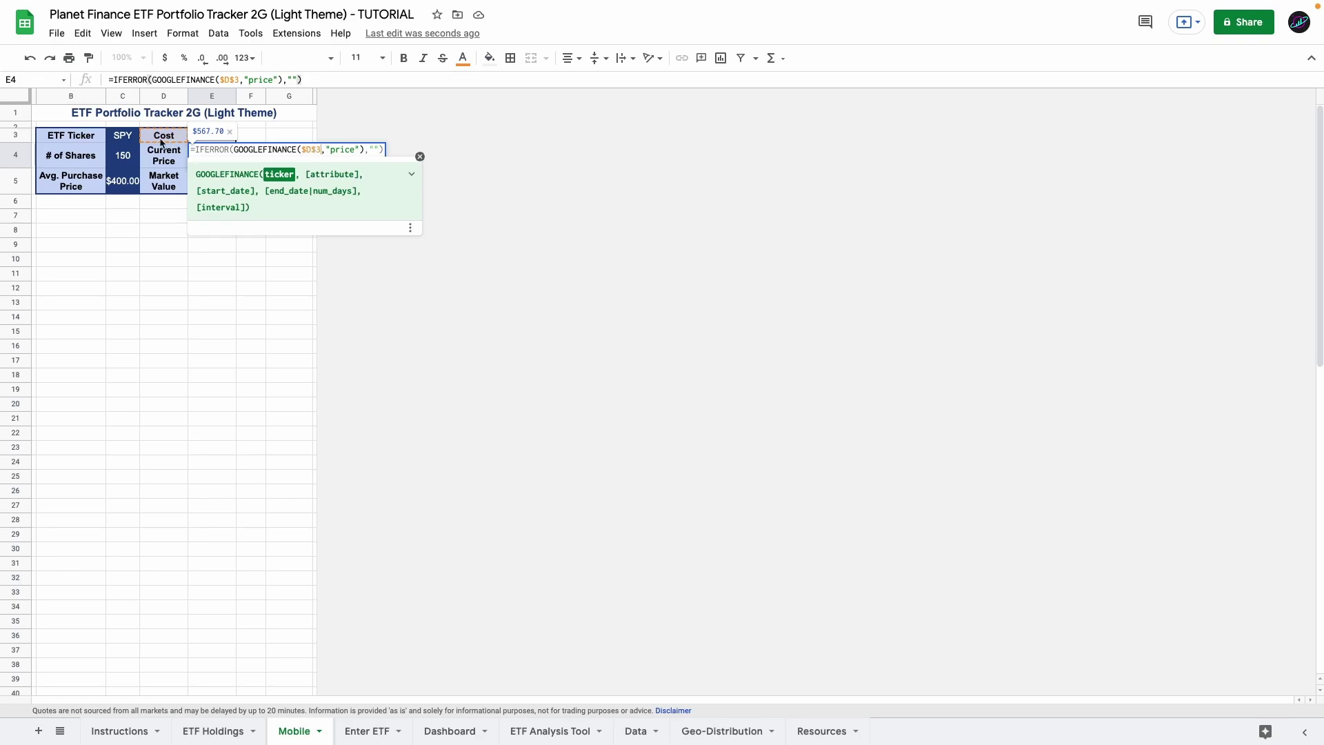
{"action": "left_click", "coordinate": [308, 153]}
{"action": "key", "text": "BackSpace"}
{"action": "type", "text": "c"}
{"action": "key", "text": "Return"}
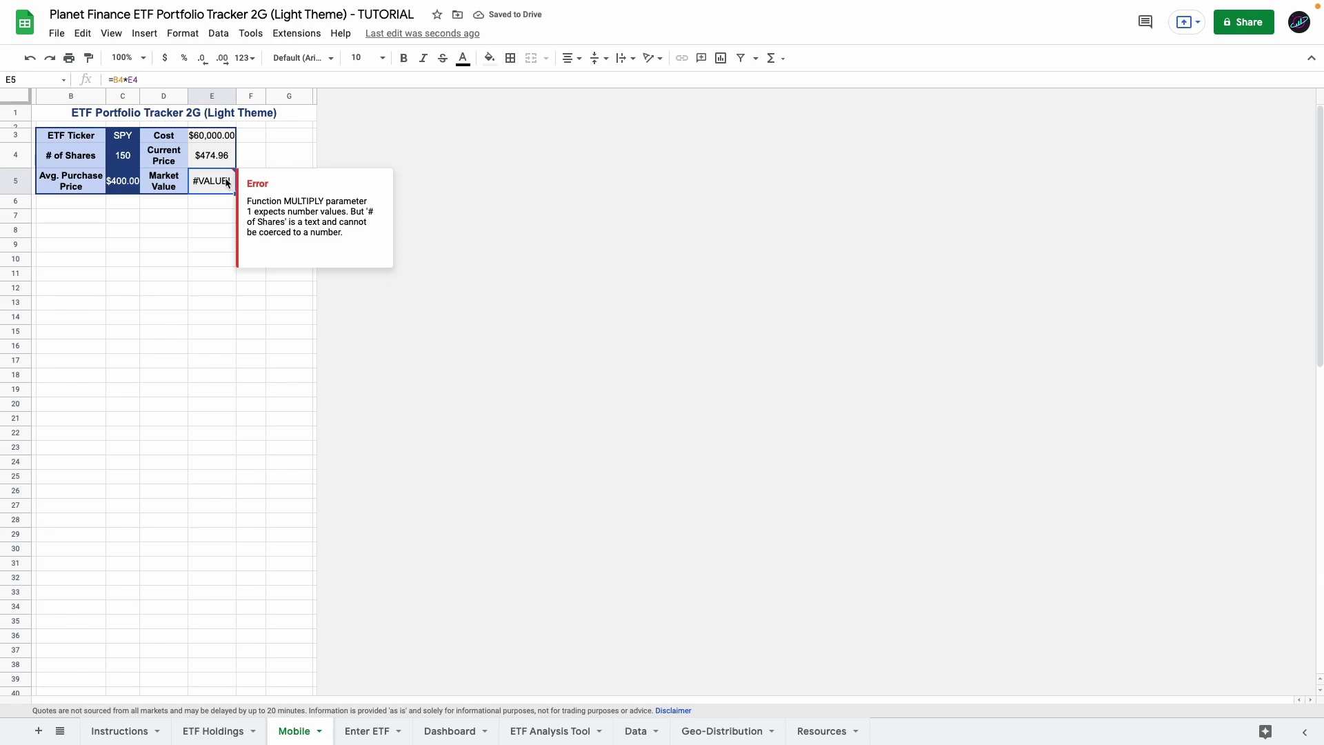
Step: Set the Market Value in E5 to =E4*C4
{"action": "type", "text": "="}
{"action": "left_click", "coordinate": [212, 158]}
{"action": "type", "text": "*"}
{"action": "left_click", "coordinate": [123, 149]}
{"action": "key", "text": "Return"}
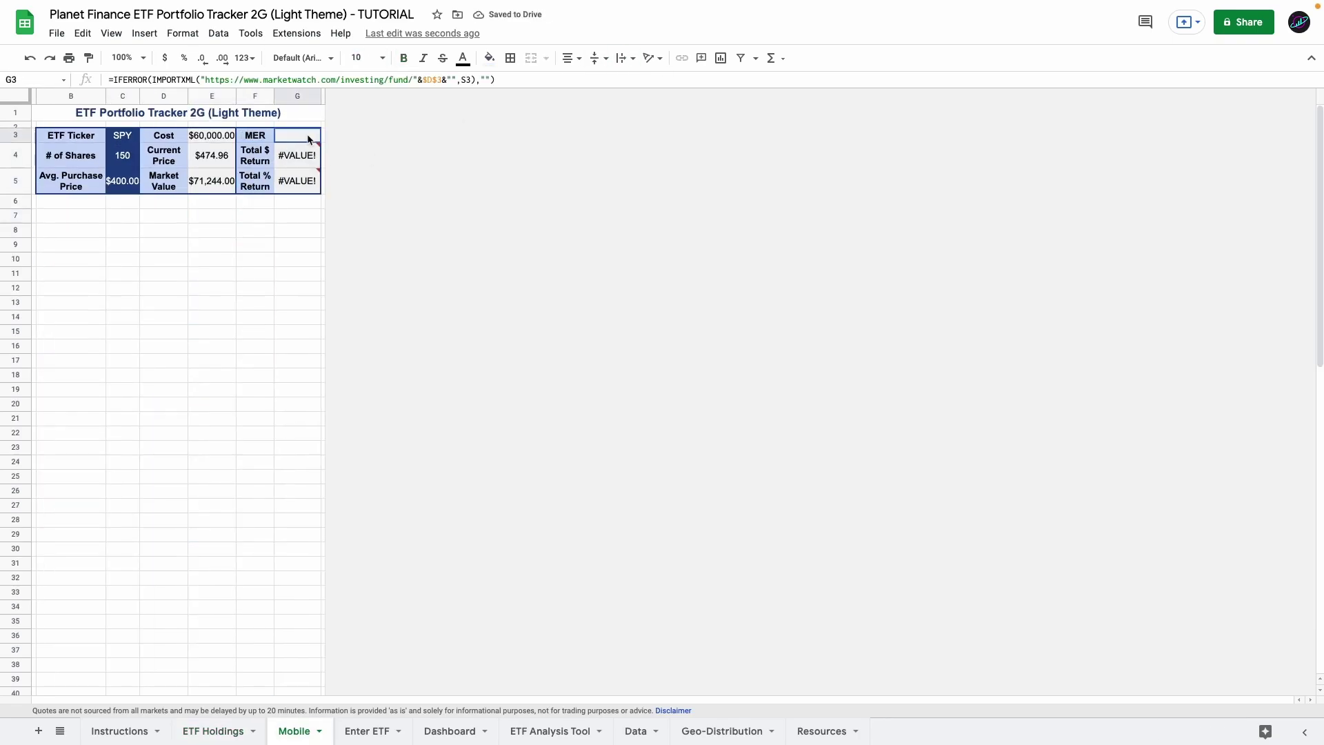
Step: Change the ticker reference in G3's IMPORTXML formula to column C
{"action": "left_click", "coordinate": [302, 143]}
{"action": "double_click", "coordinate": [308, 136]}
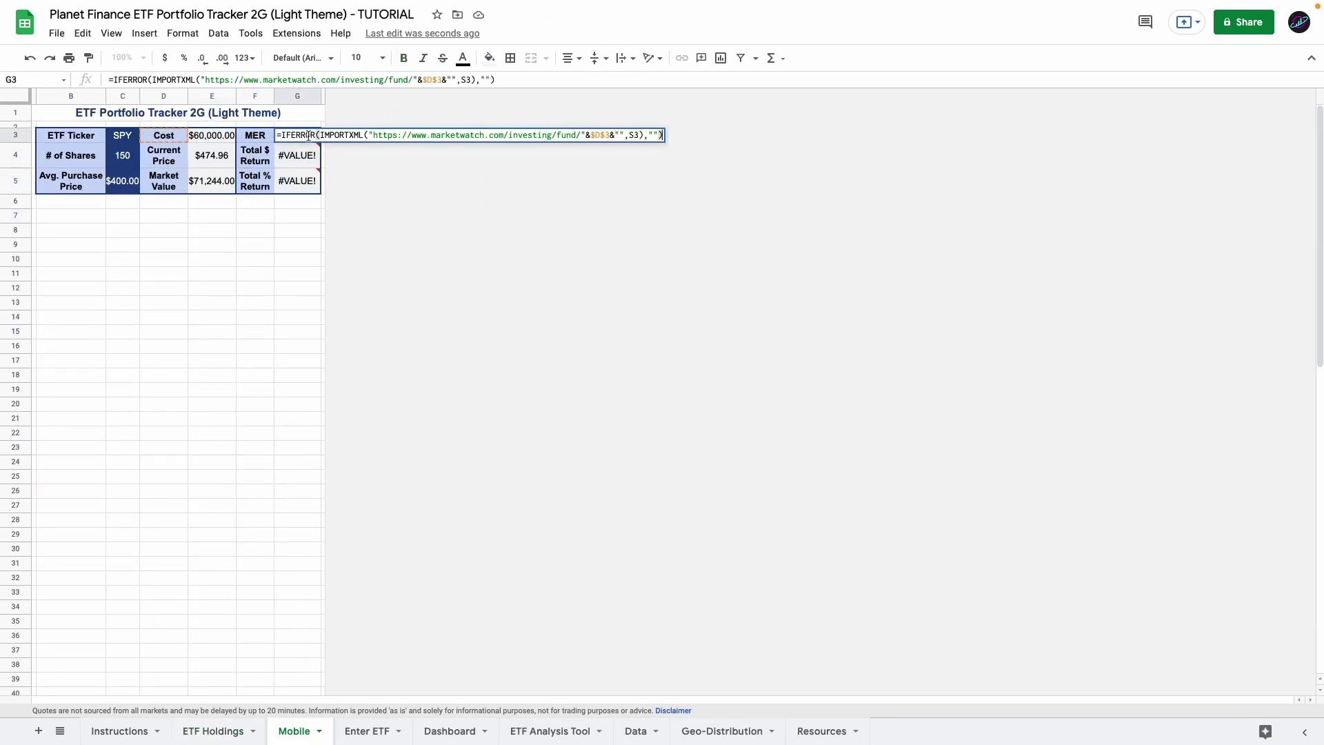
{"action": "left_click", "coordinate": [599, 136]}
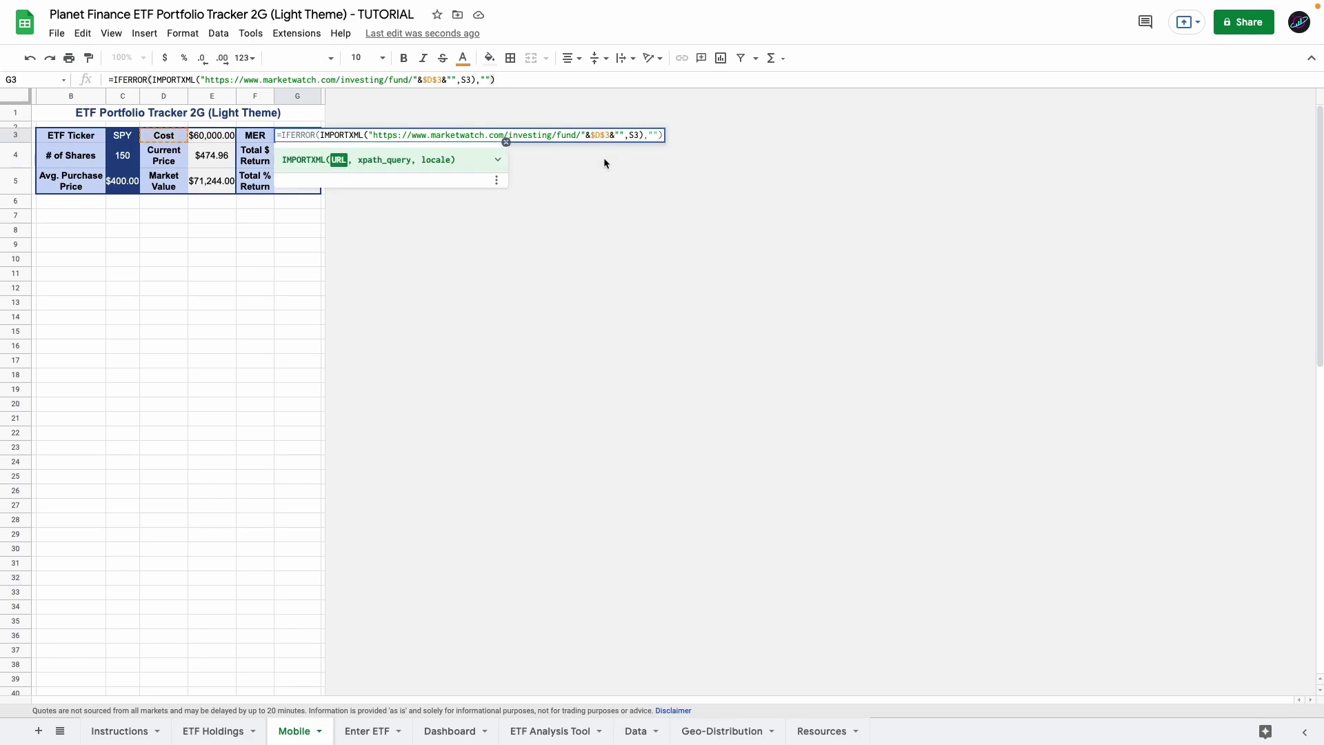
{"action": "key", "text": "BackSpace"}
{"action": "type", "text": "c"}
Step: Replace the formula's S3 argument with 'ETF Holdings'!W3 so MER reads 0.09%
{"action": "left_click", "coordinate": [634, 136]}
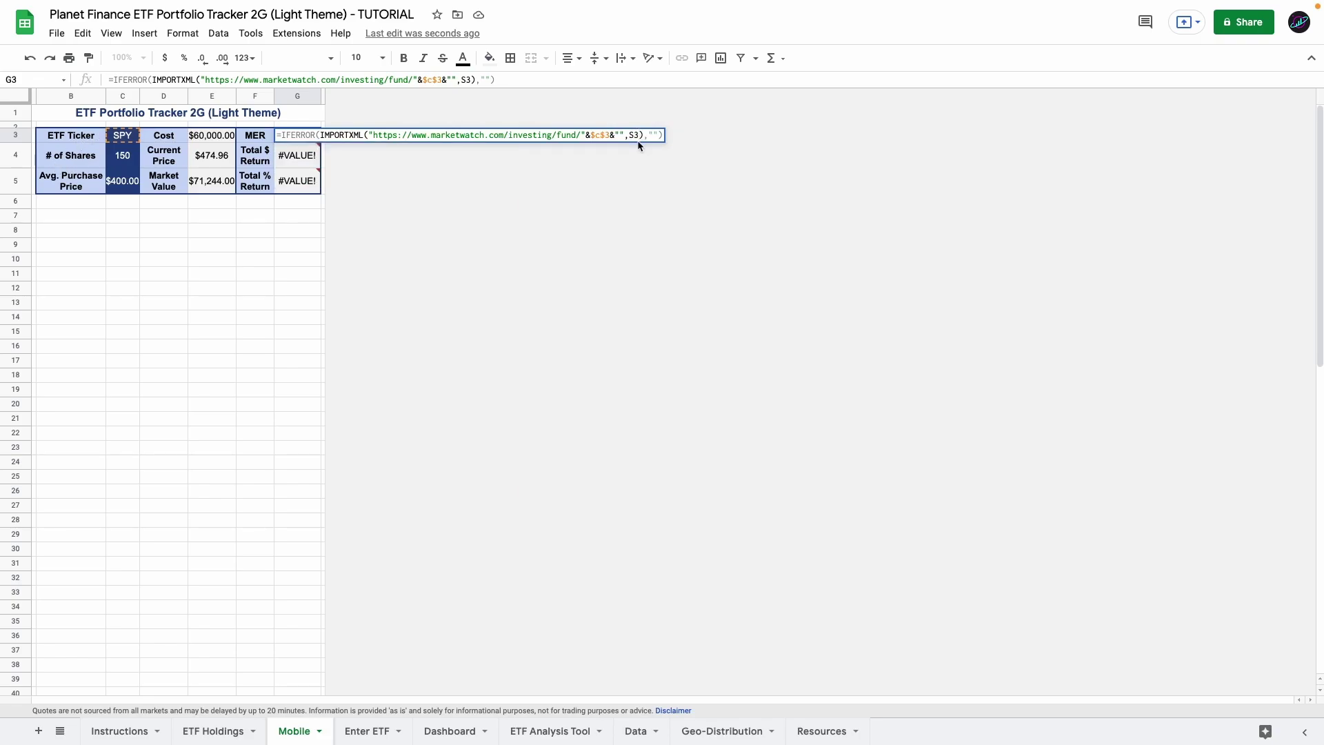
{"action": "key", "text": "BackSpace"}
{"action": "key", "text": "BackSpace"}
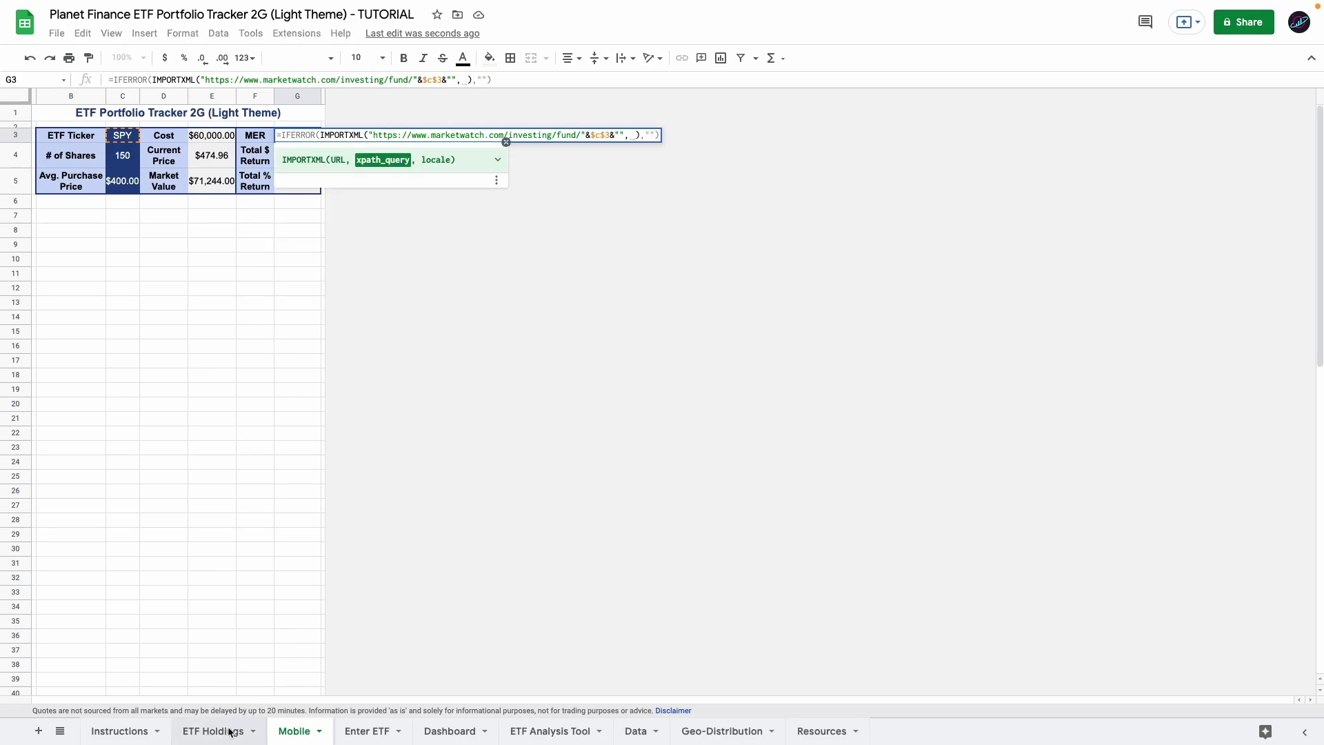
{"action": "left_click", "coordinate": [229, 731]}
{"action": "left_click", "coordinate": [1242, 158]}
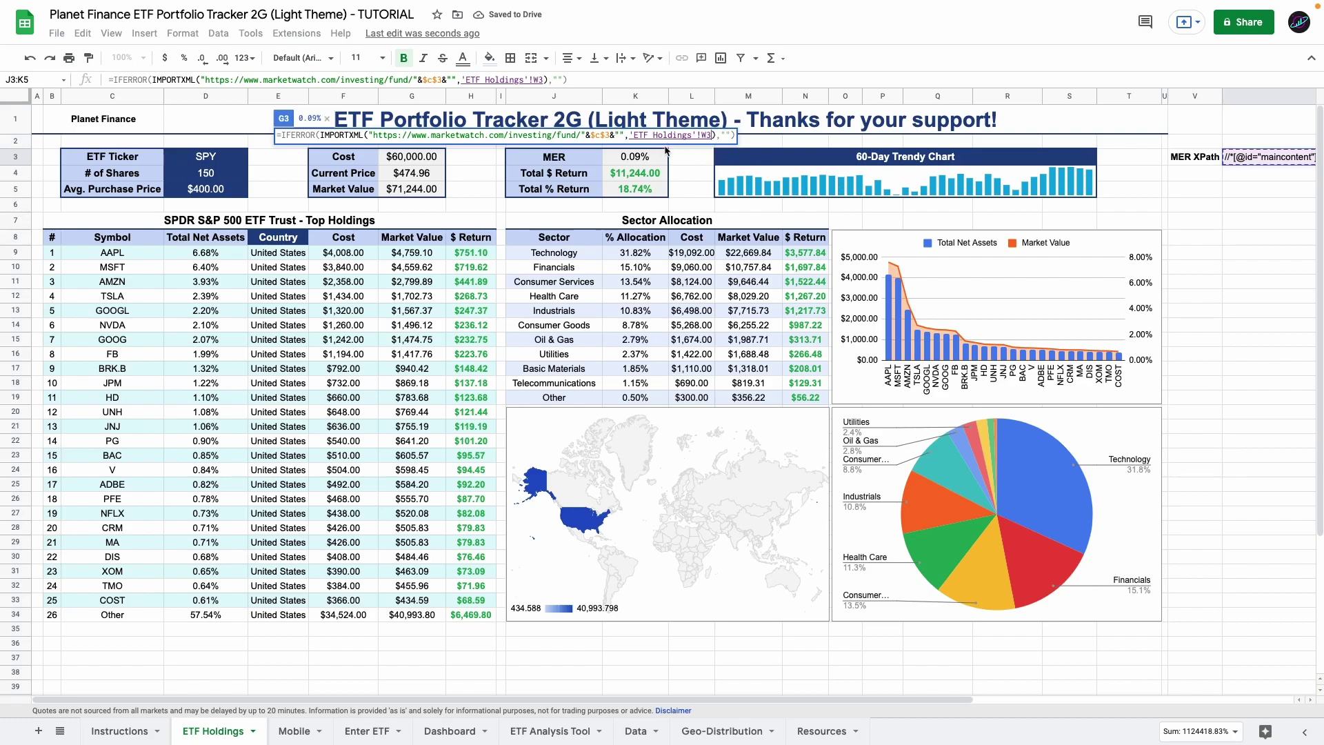
{"action": "key", "text": "Return"}
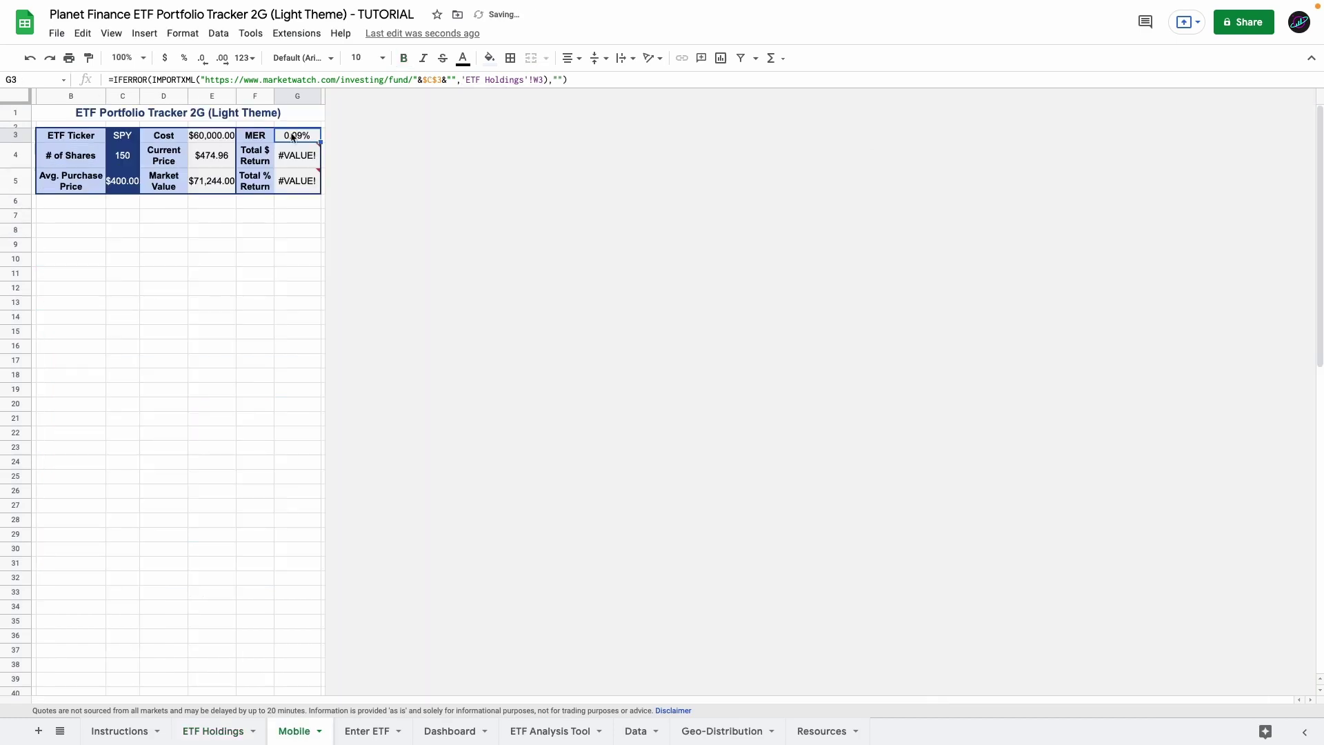
{"action": "left_click", "coordinate": [65, 219]}
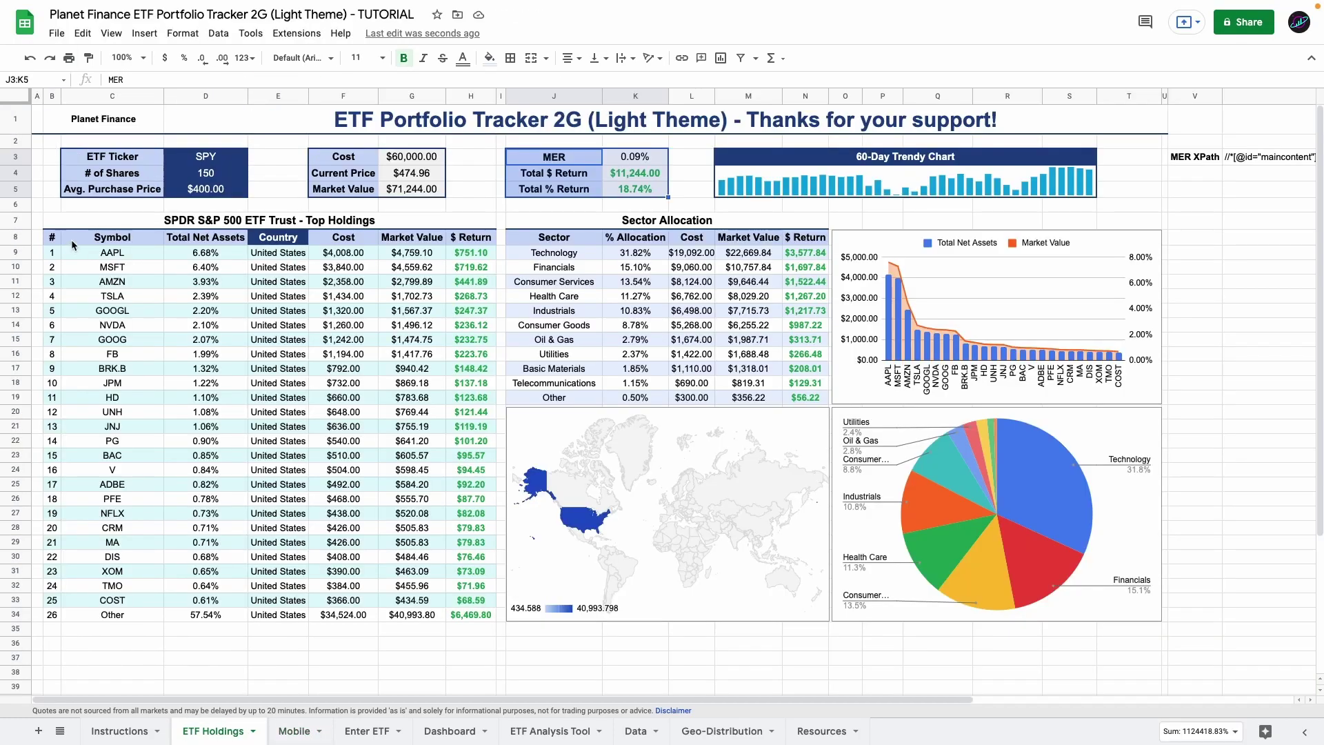
Step: Point B8's IMPORTHTML URL at $C$3 and fix the sector Cost formula in D42
{"action": "key", "text": "ctrl+shift+Page_Down"}
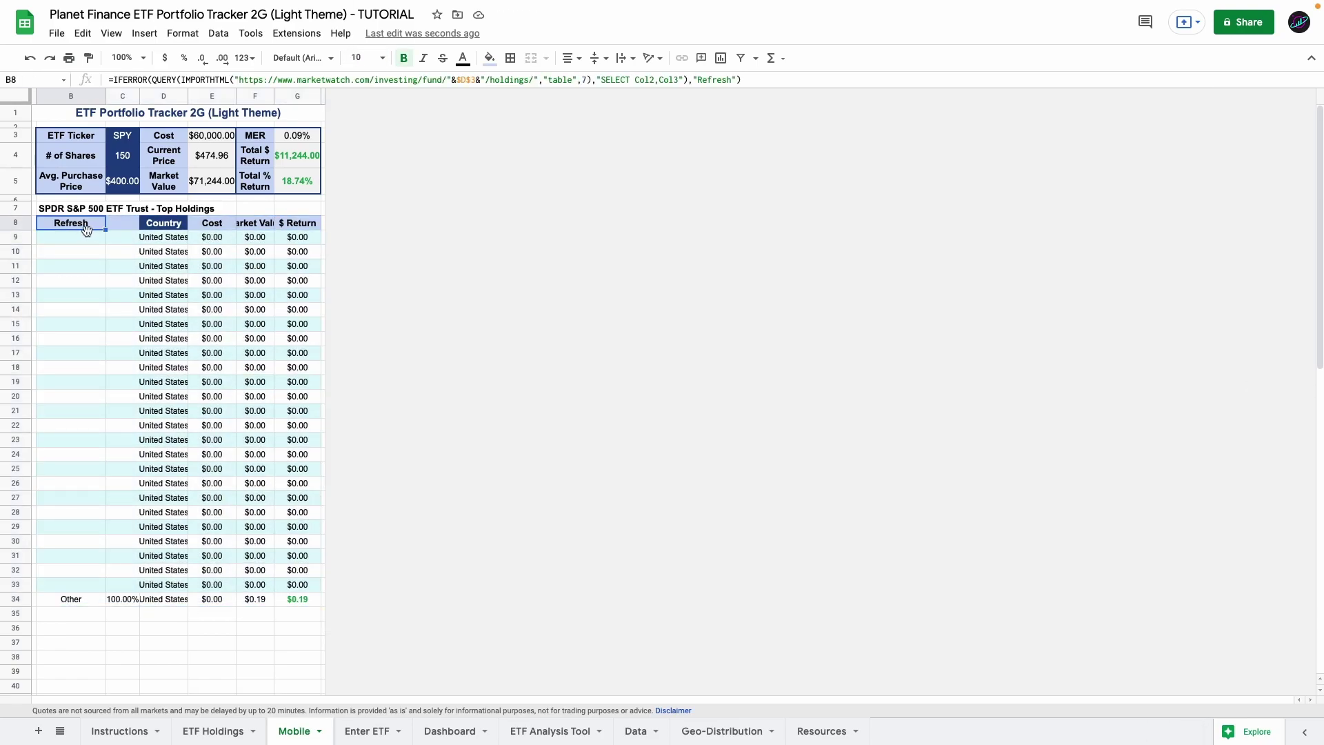
{"action": "double_click", "coordinate": [87, 222]}
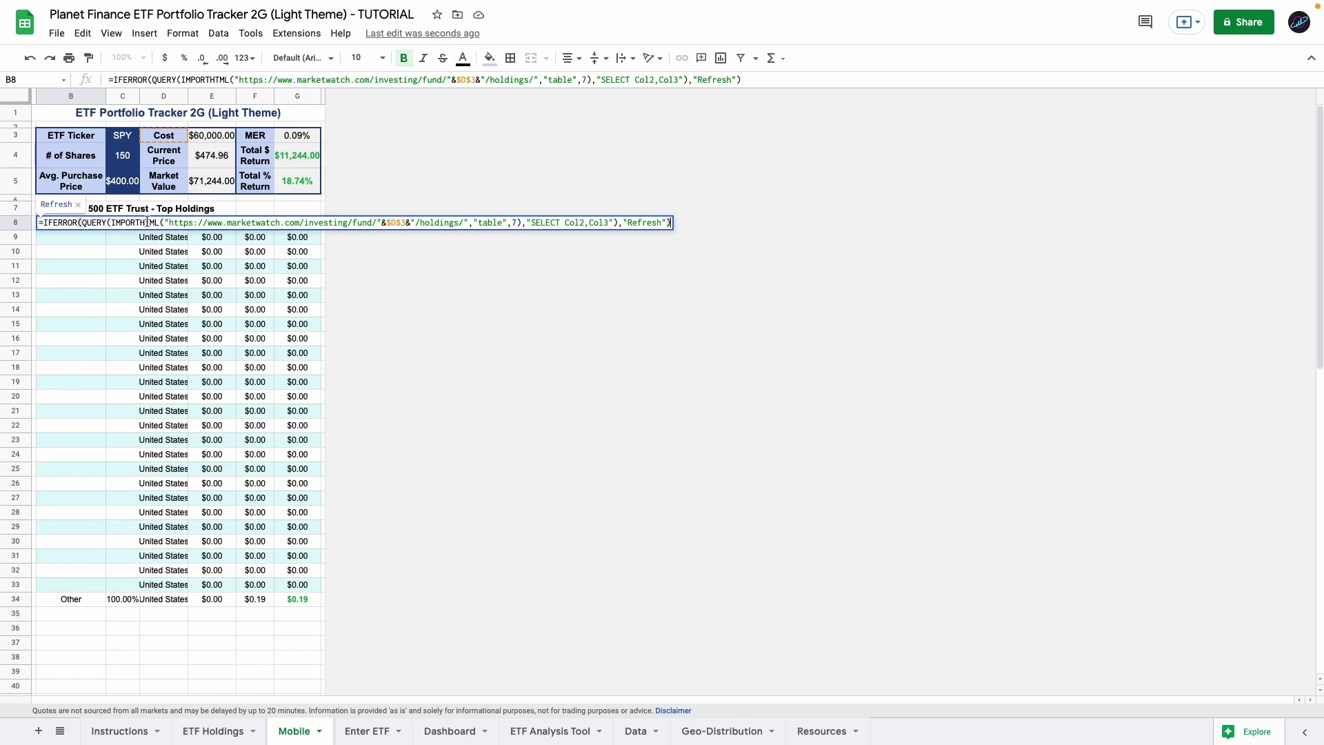
{"action": "left_click", "coordinate": [394, 222]}
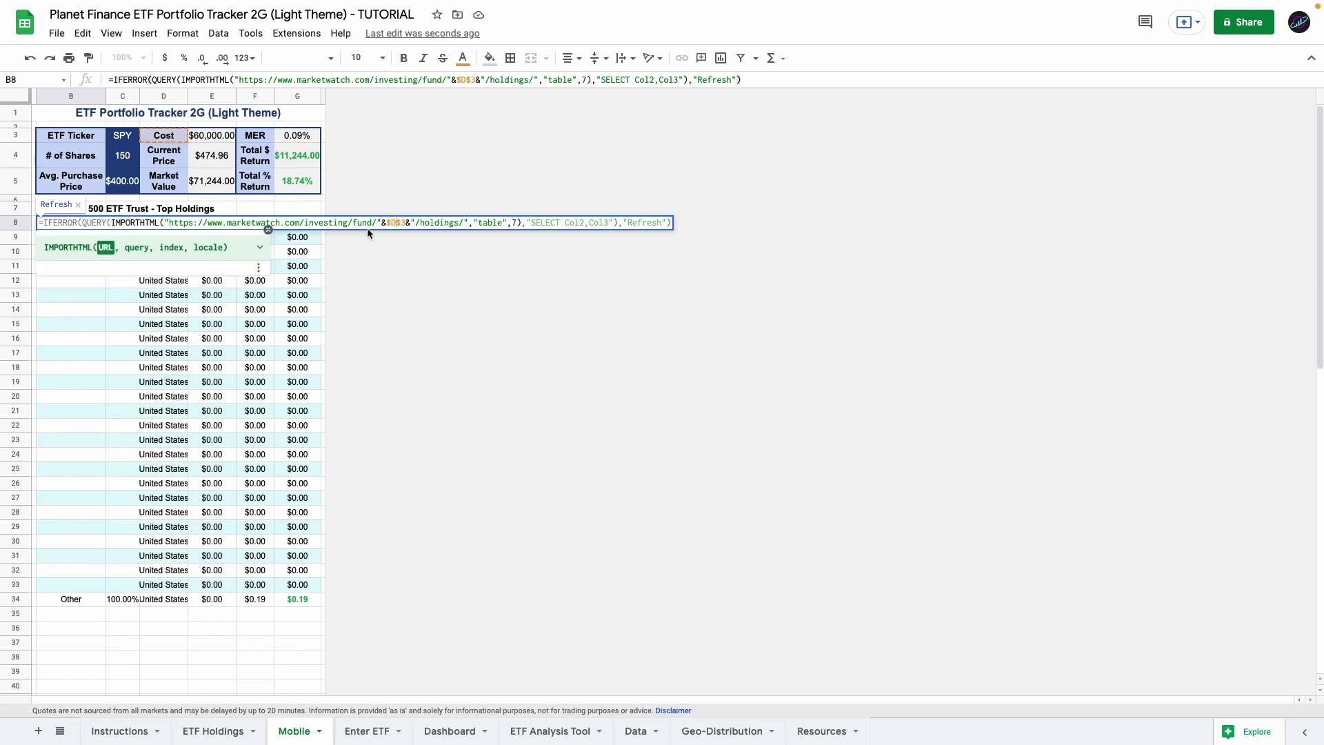
{"action": "key", "text": "Return"}
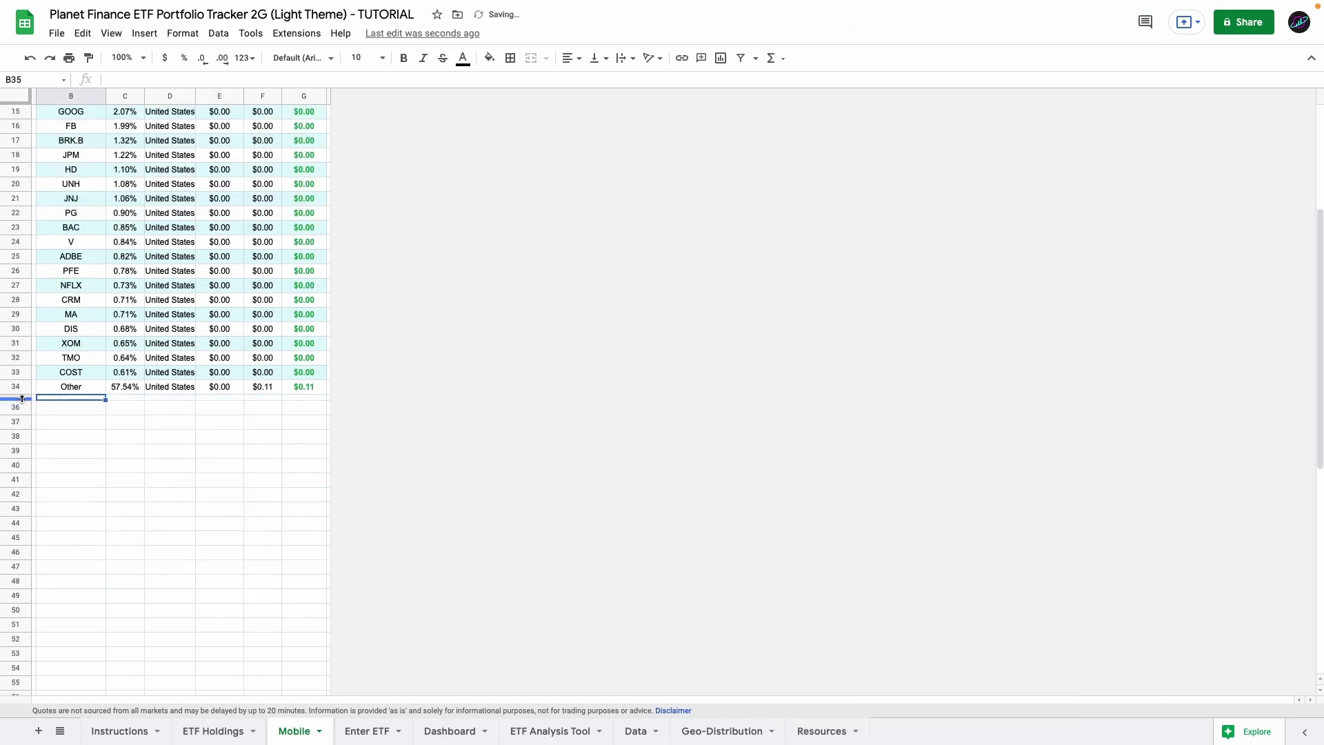
{"action": "left_click", "coordinate": [245, 58]}
{"action": "left_click", "coordinate": [317, 414]}
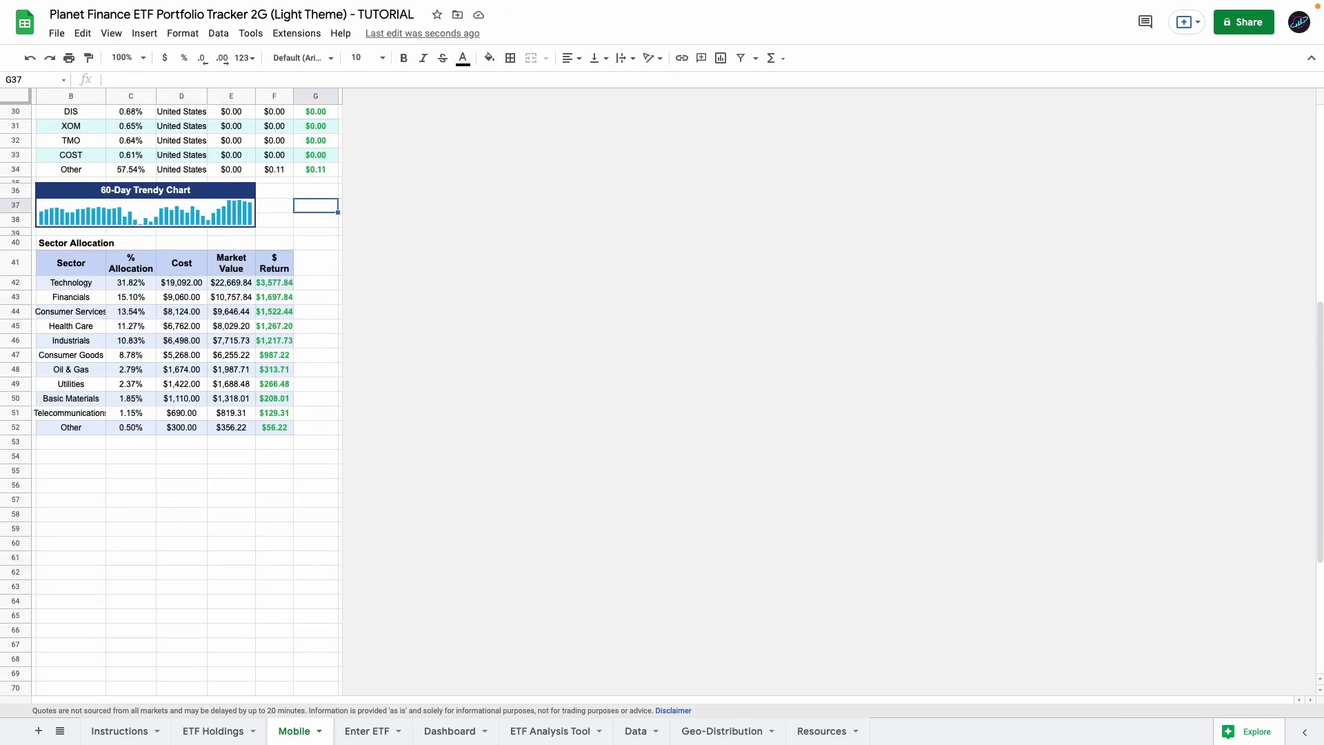
Step: Paste a narrower copy of the ETF Holdings combo chart below the Mobile sector table
{"action": "left_click", "coordinate": [64, 462]}
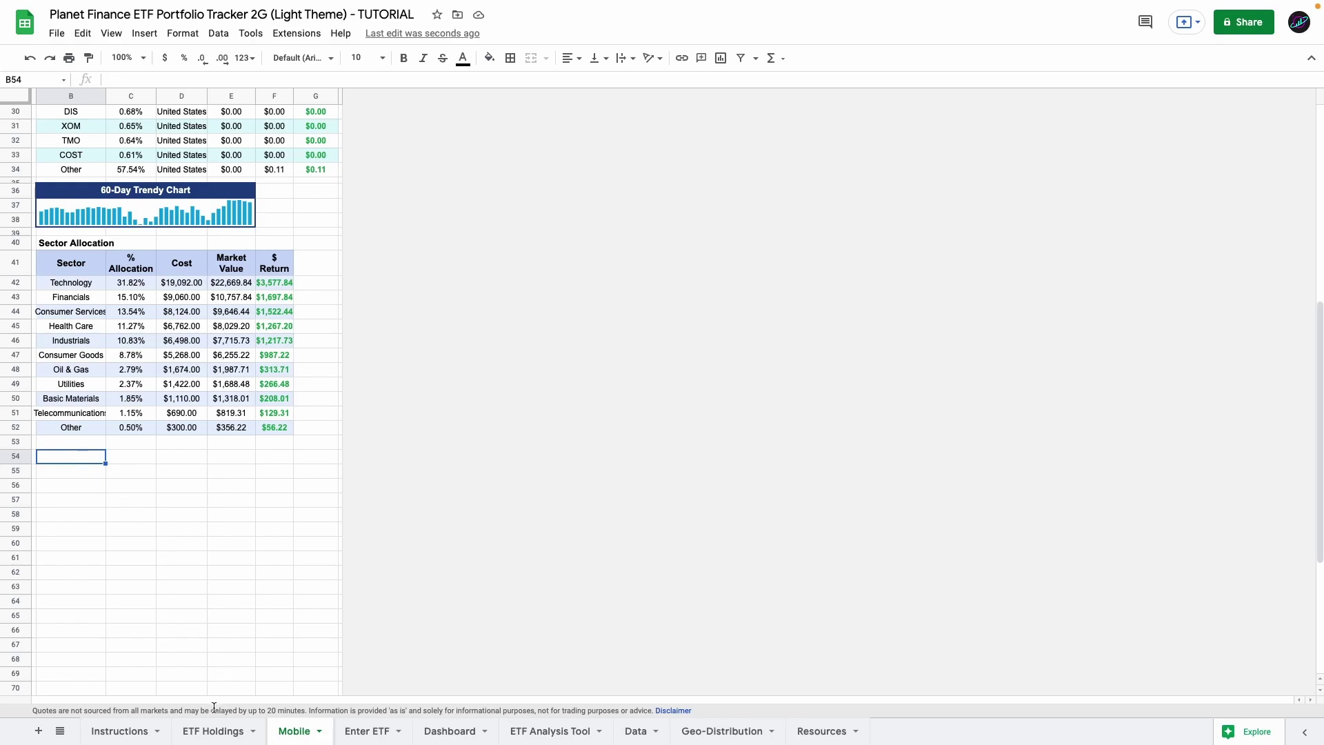
{"action": "left_click", "coordinate": [214, 730]}
{"action": "left_click", "coordinate": [910, 392]}
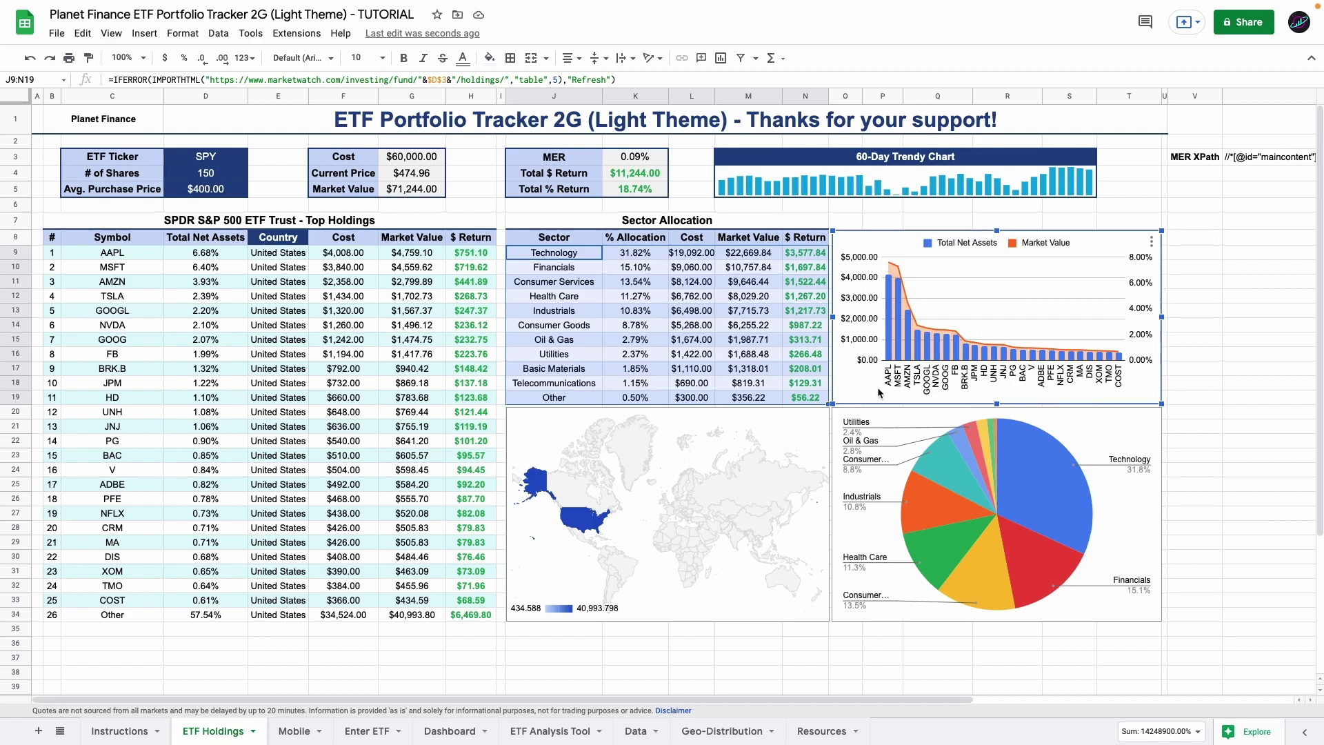
{"action": "left_click", "coordinate": [294, 731]}
{"action": "key", "text": "ctrl+v"}
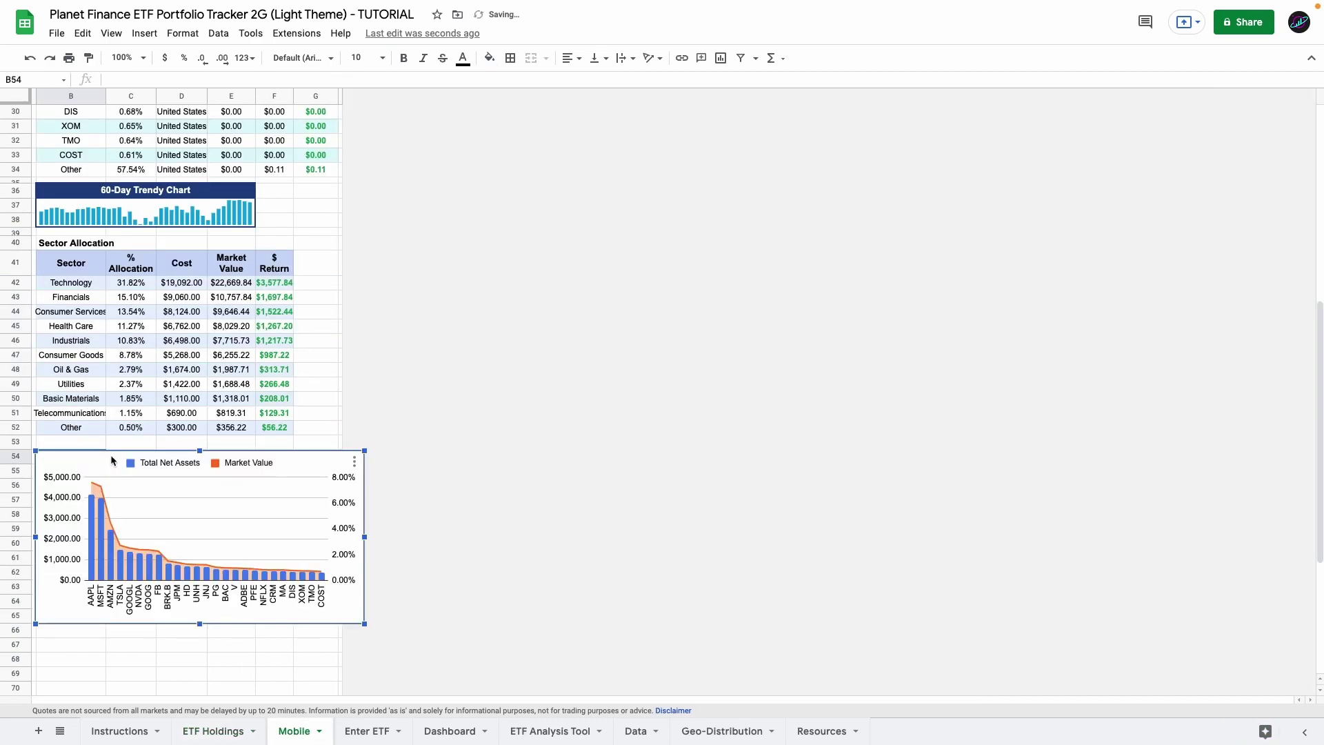
{"action": "left_click_drag", "start_coordinate": [362, 538], "coordinate": [293, 537]}
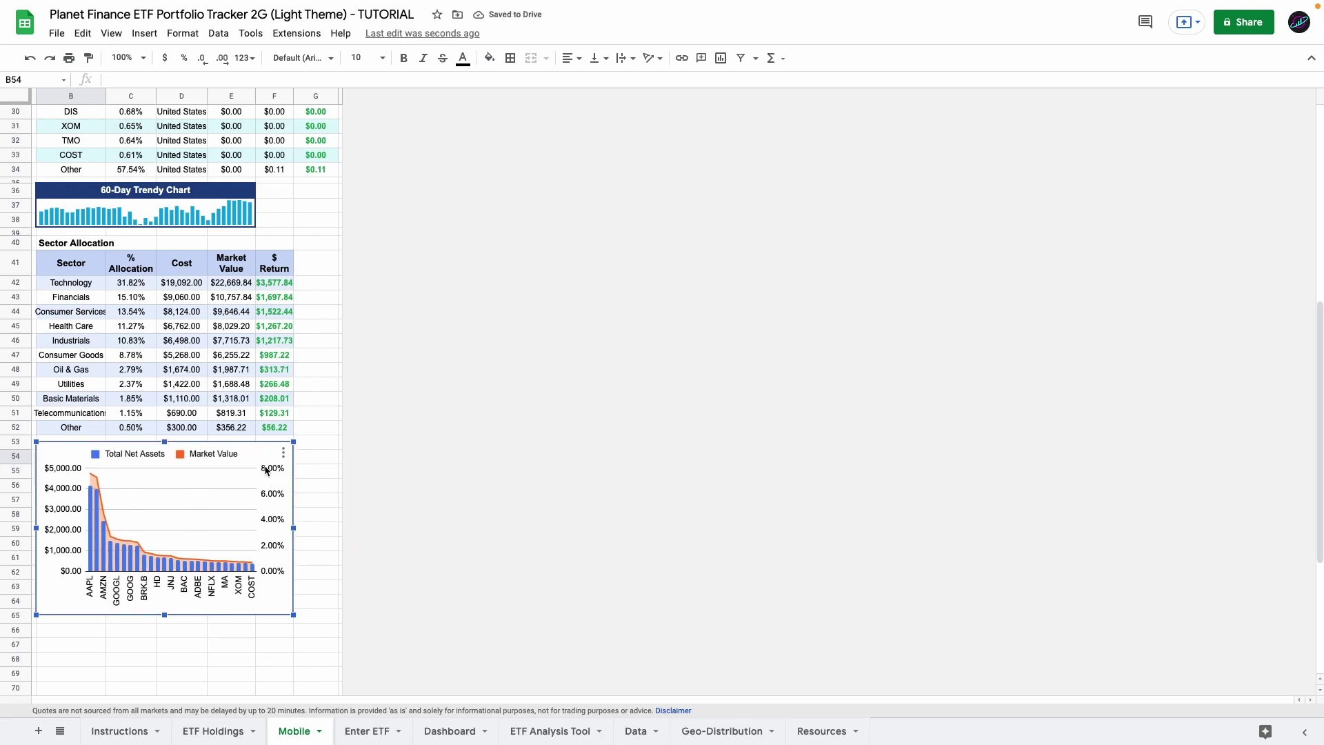
Step: Set the pasted chart's data ranges to B8:C33 and F8:F33
{"action": "double_click", "coordinate": [263, 466]}
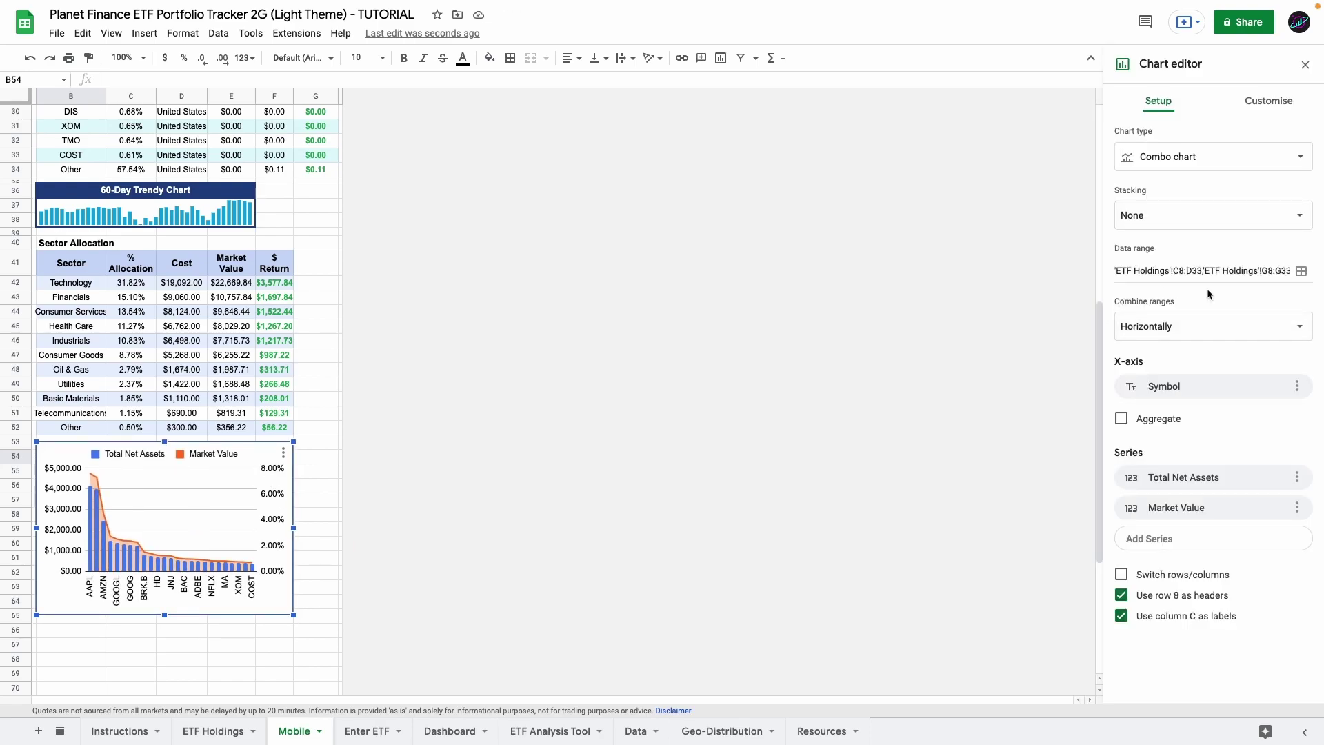
{"action": "left_click", "coordinate": [1300, 270]}
{"action": "scroll", "coordinate": [346, 385], "scroll_direction": "up", "scroll_amount": 5}
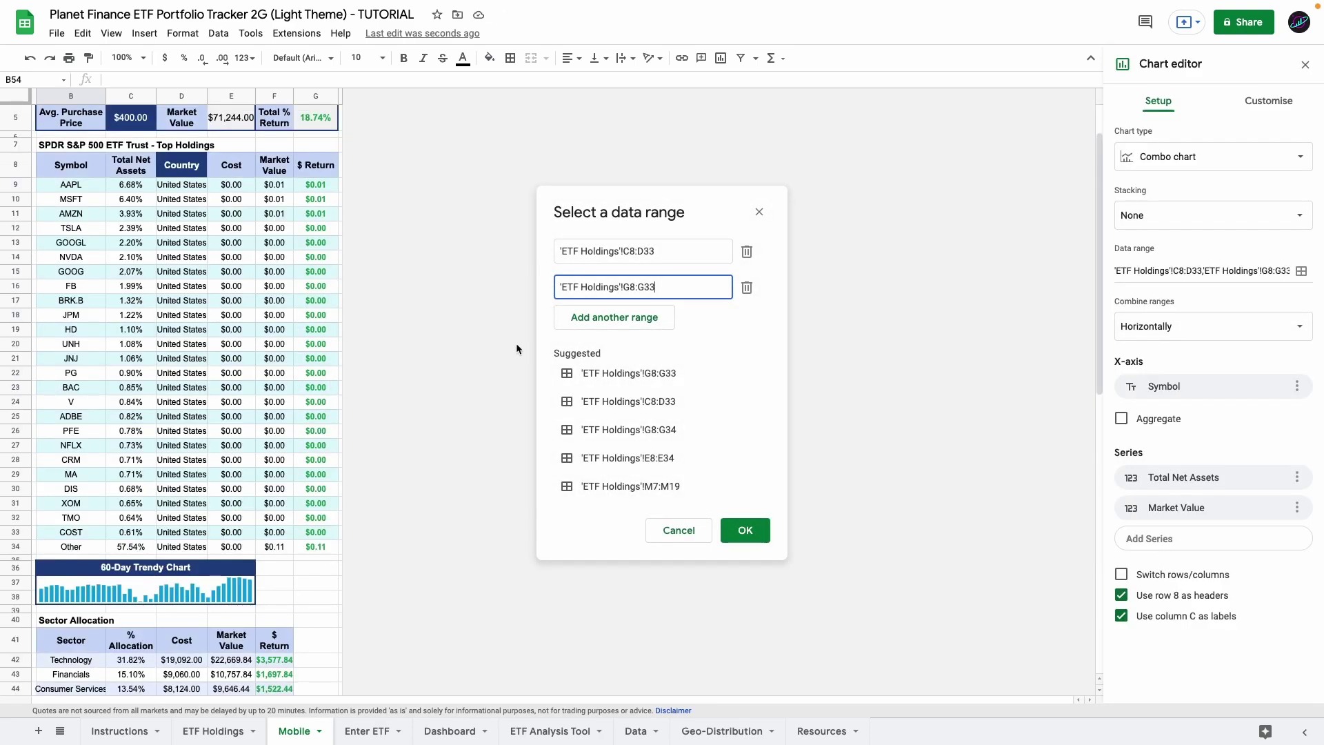
{"action": "left_click", "coordinate": [656, 258]}
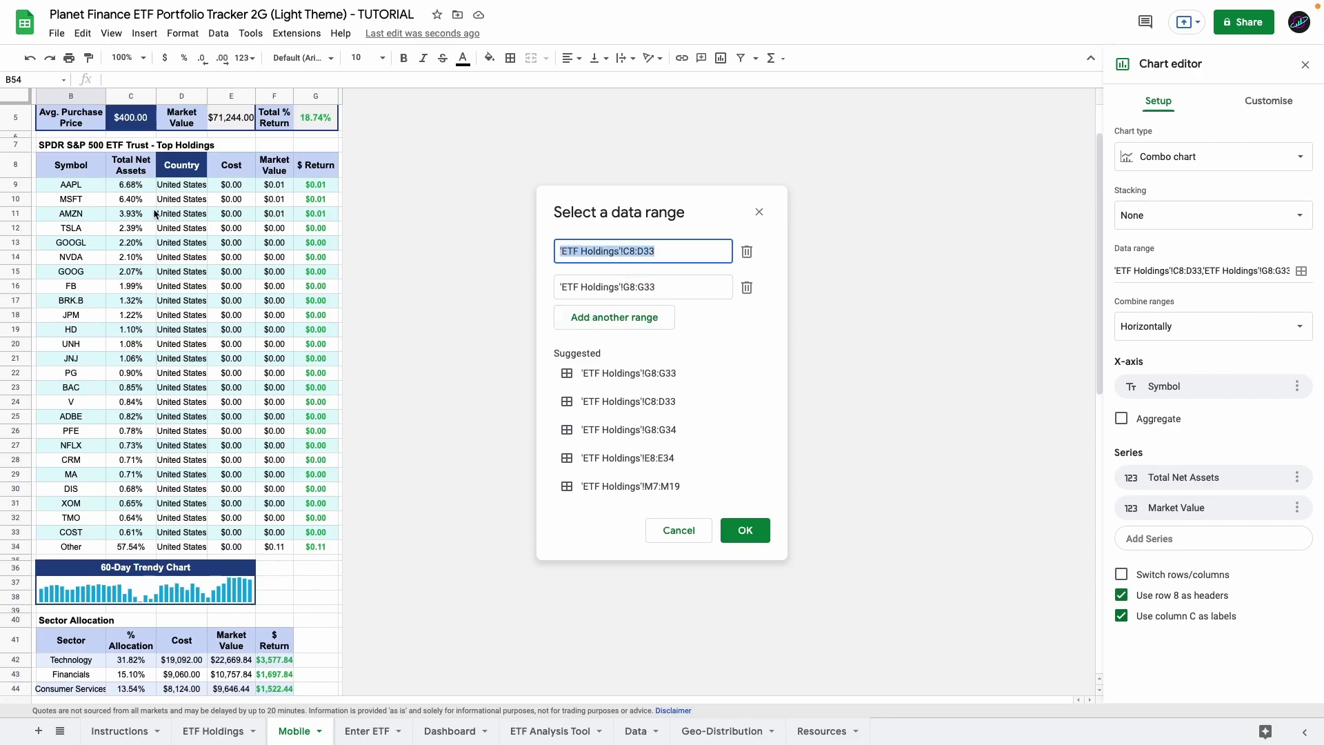
{"action": "left_click_drag", "start_coordinate": [79, 174], "coordinate": [130, 532]}
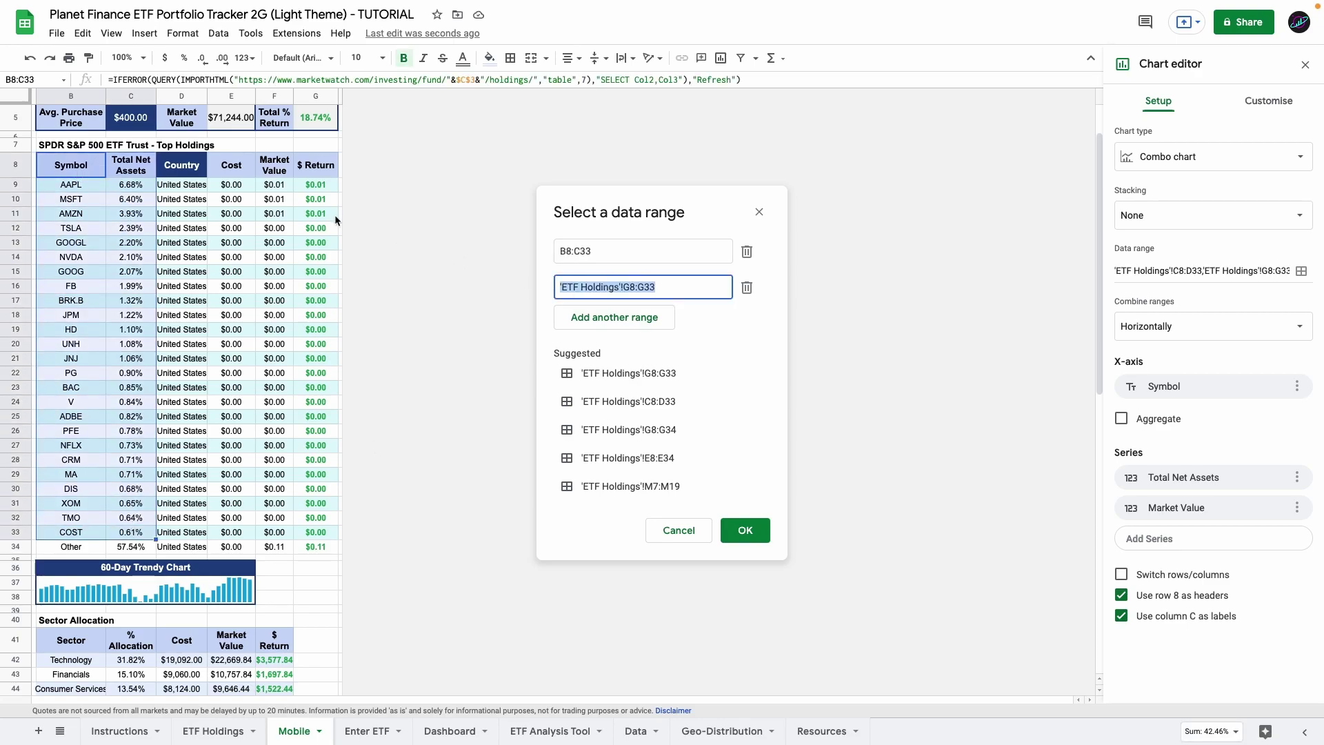
{"action": "left_click_drag", "start_coordinate": [265, 173], "coordinate": [266, 532]}
{"action": "key", "text": "Return"}
{"action": "scroll", "coordinate": [183, 464], "scroll_direction": "down", "scroll_amount": 6}
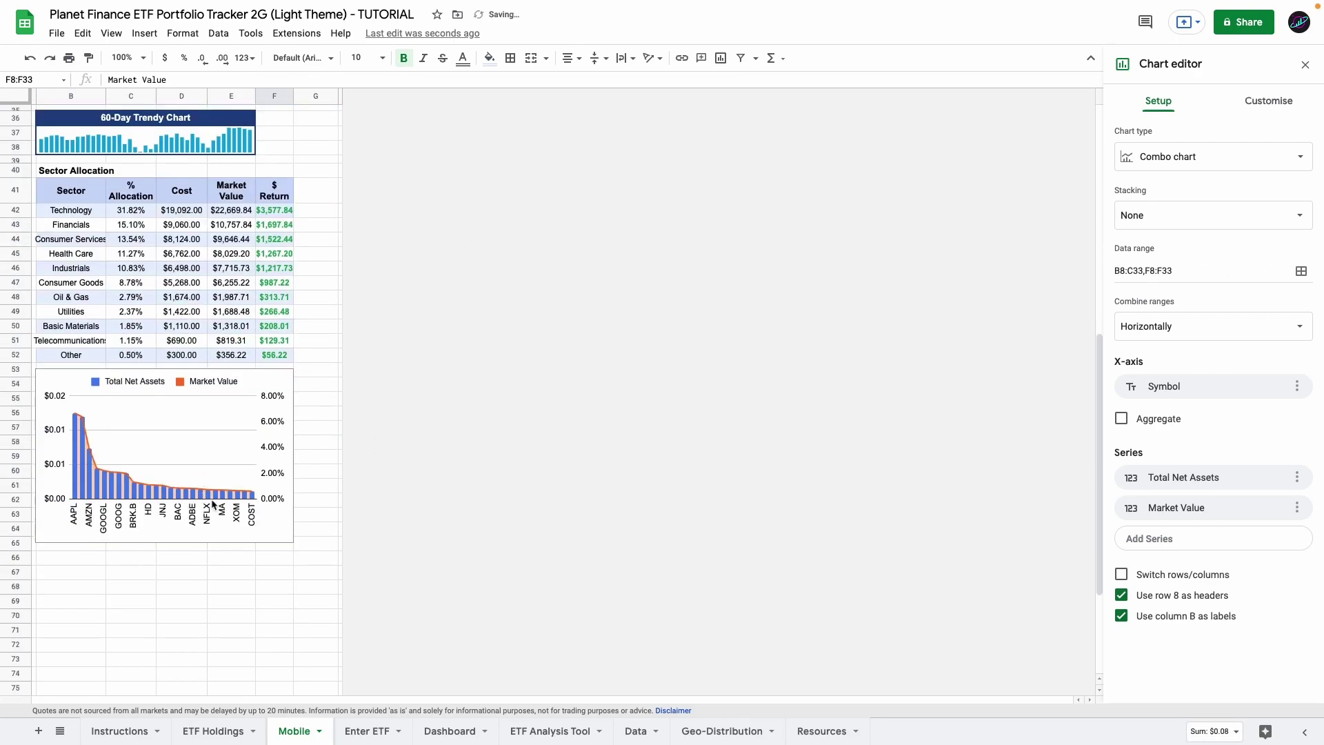
Step: Check the combo chart for VOO and shrink the sector pie chart to a compact height
{"action": "scroll", "coordinate": [317, 456], "scroll_direction": "up", "scroll_amount": 7}
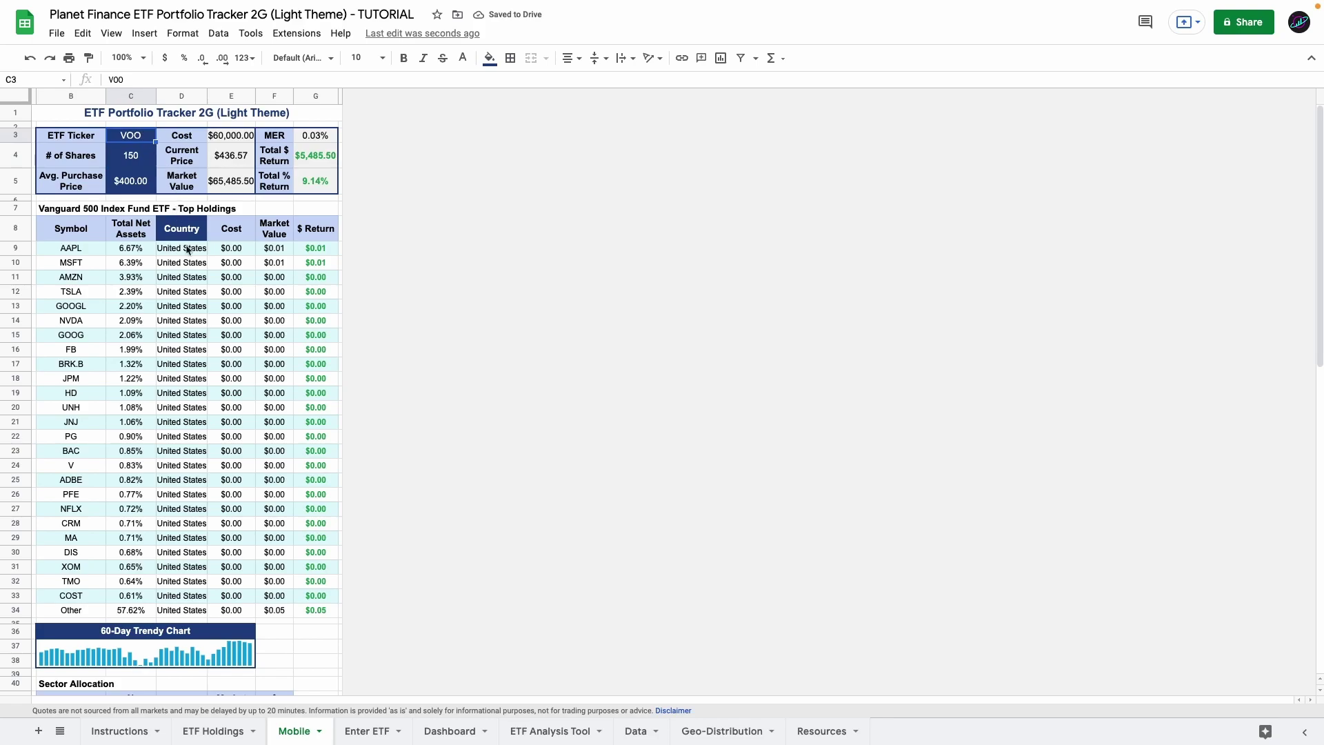
{"action": "scroll", "coordinate": [187, 250], "scroll_direction": "down", "scroll_amount": 7}
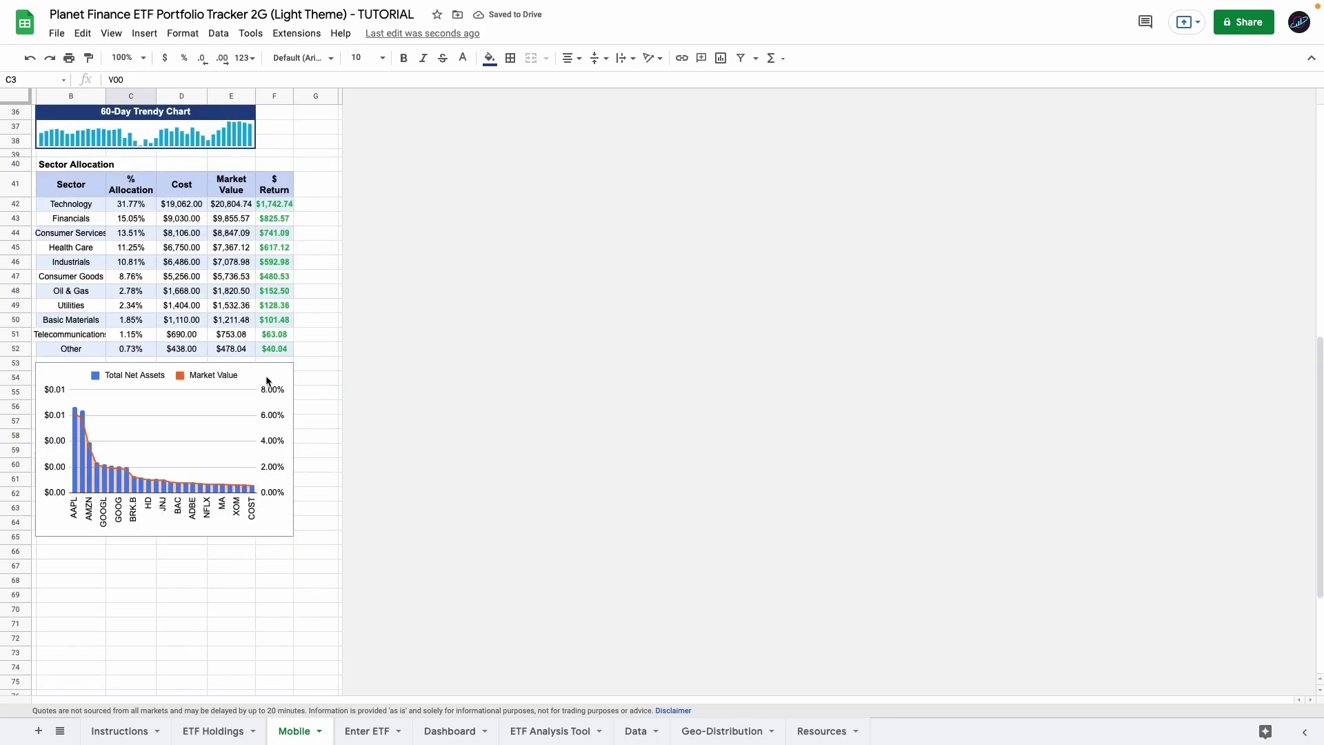
{"action": "left_click", "coordinate": [265, 376]}
{"action": "scroll", "coordinate": [154, 374], "scroll_direction": "up", "scroll_amount": 7}
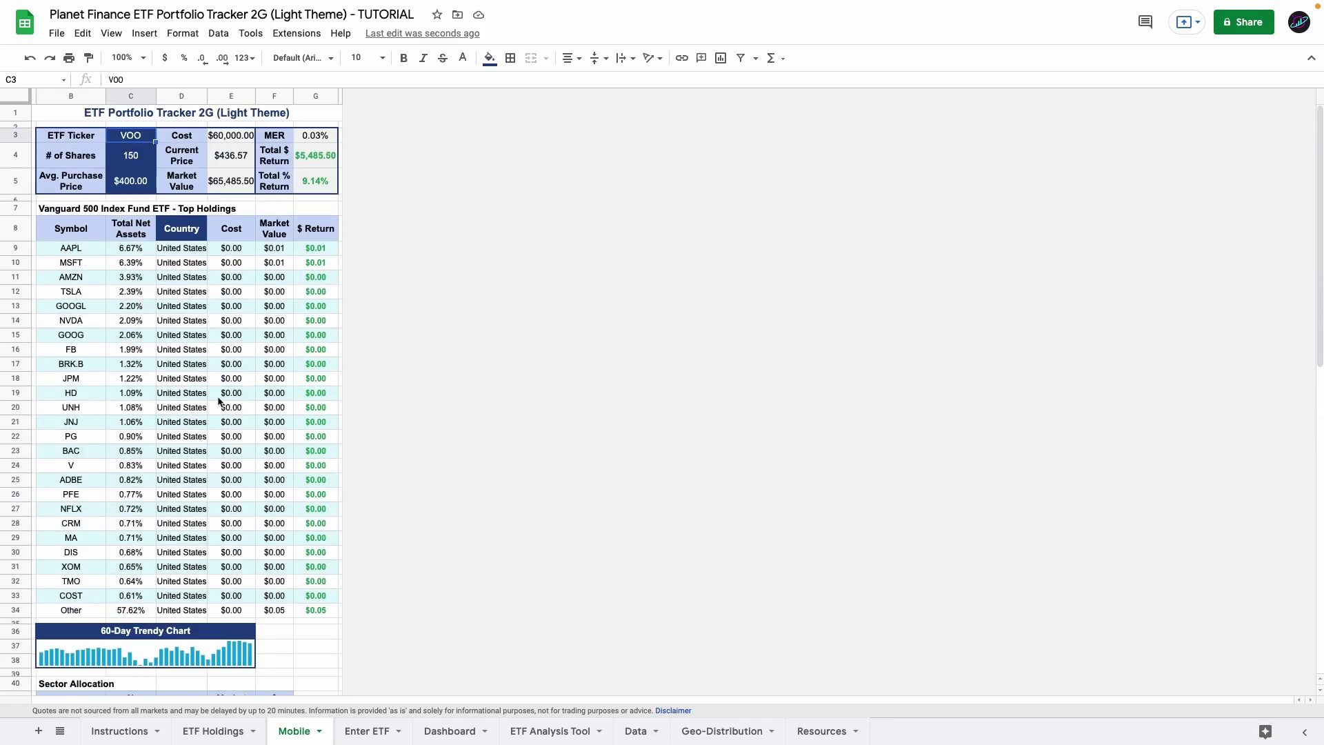
{"action": "scroll", "coordinate": [120, 278], "scroll_direction": "down", "scroll_amount": 2}
{"action": "left_click_drag", "start_coordinate": [164, 579], "coordinate": [173, 461]}
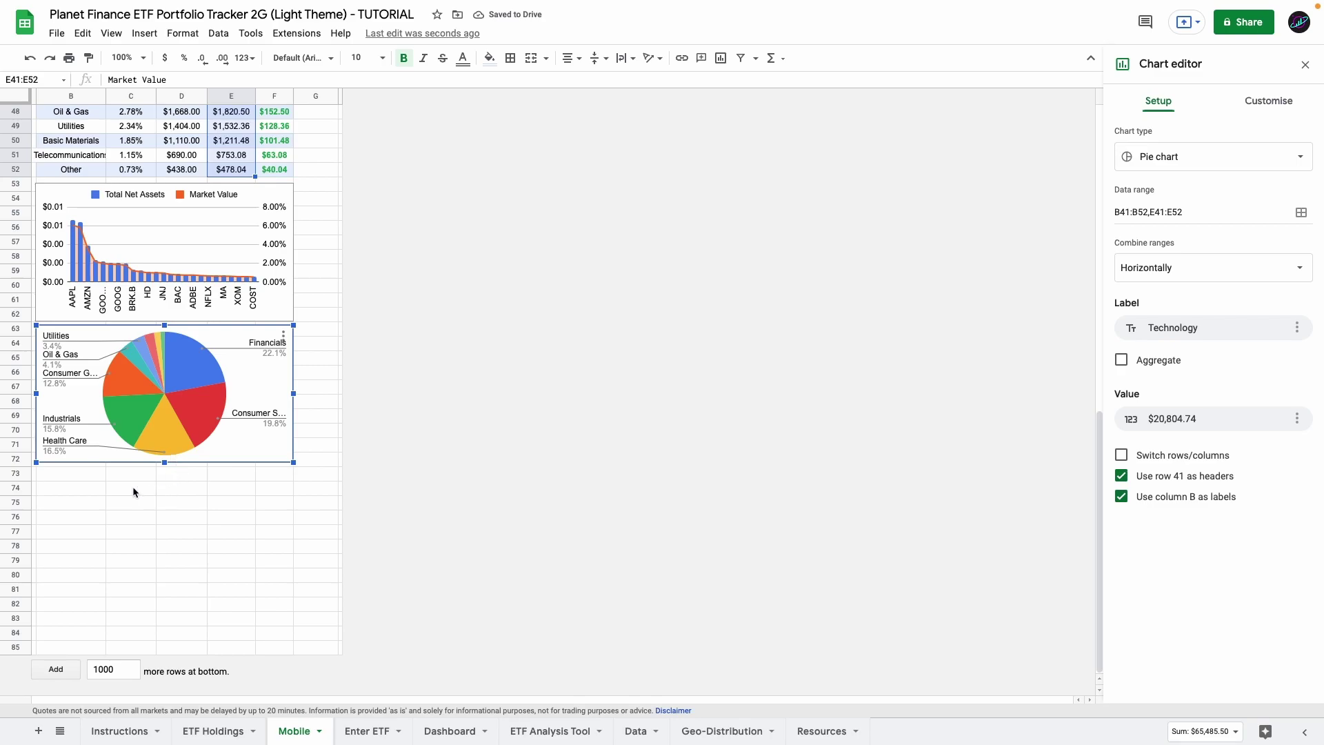
Step: Insert a column chart below the pie from D8:D34,F8:F34, aggregating Market Value by country
{"action": "left_click", "coordinate": [92, 475]}
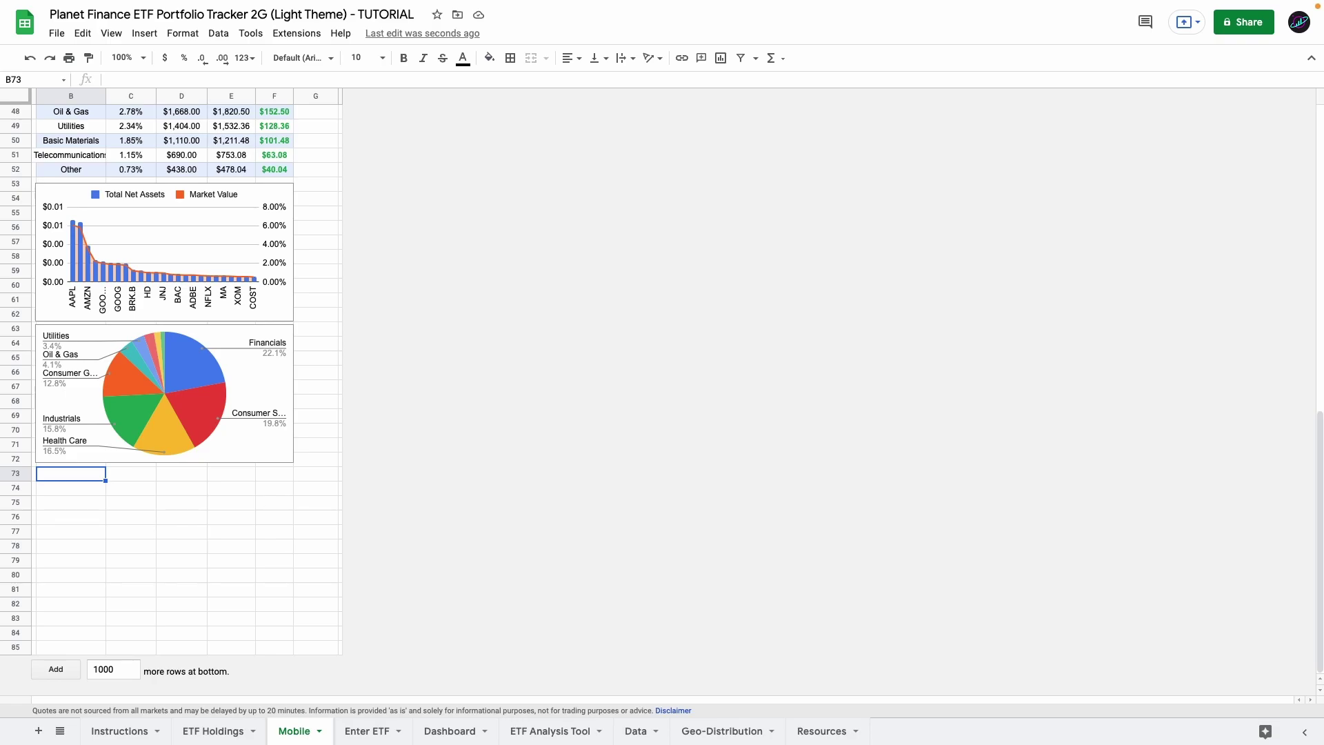
{"action": "left_click", "coordinate": [143, 33]}
{"action": "left_click", "coordinate": [177, 156]}
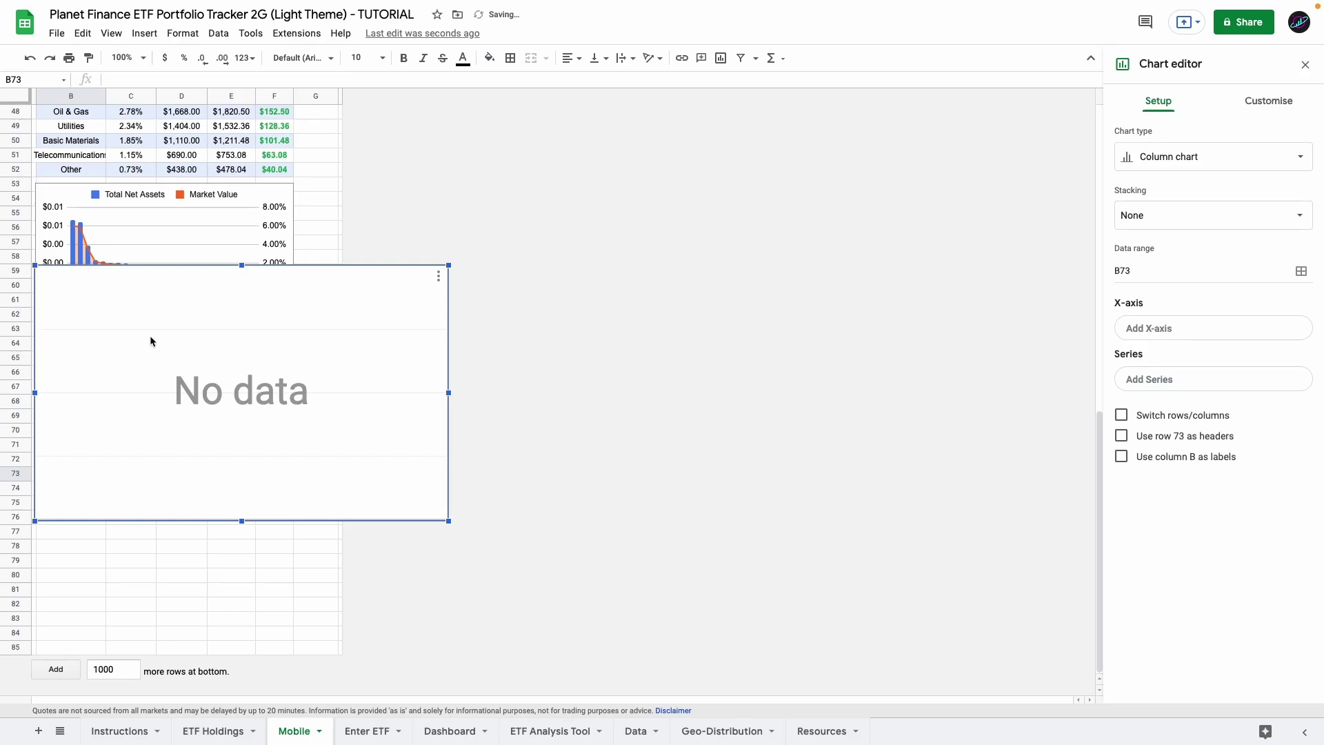
{"action": "left_click_drag", "start_coordinate": [153, 340], "coordinate": [152, 540]}
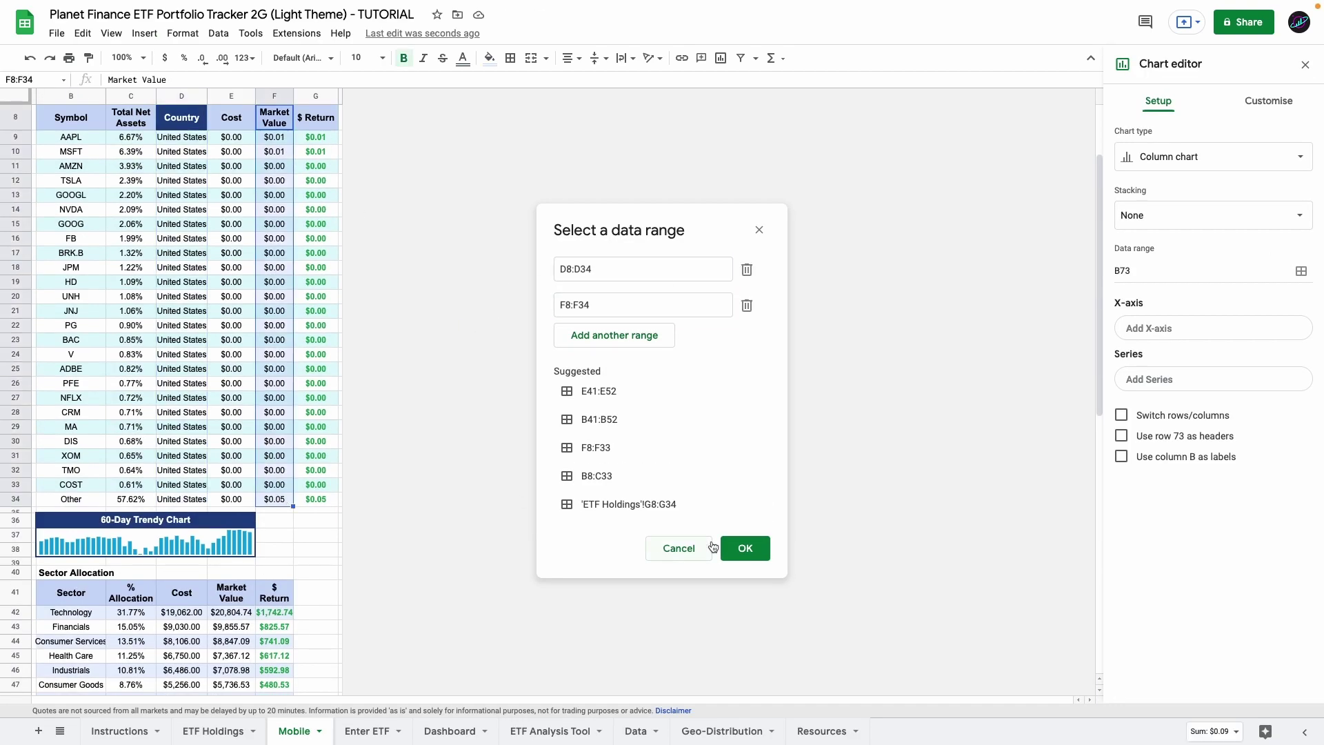
{"action": "left_click", "coordinate": [743, 547]}
{"action": "left_click", "coordinate": [1122, 419]}
{"action": "left_click", "coordinate": [273, 278]}
{"action": "scroll", "coordinate": [254, 511], "scroll_direction": "down", "scroll_amount": 10}
{"action": "scroll", "coordinate": [183, 513], "scroll_direction": "up", "scroll_amount": 10}
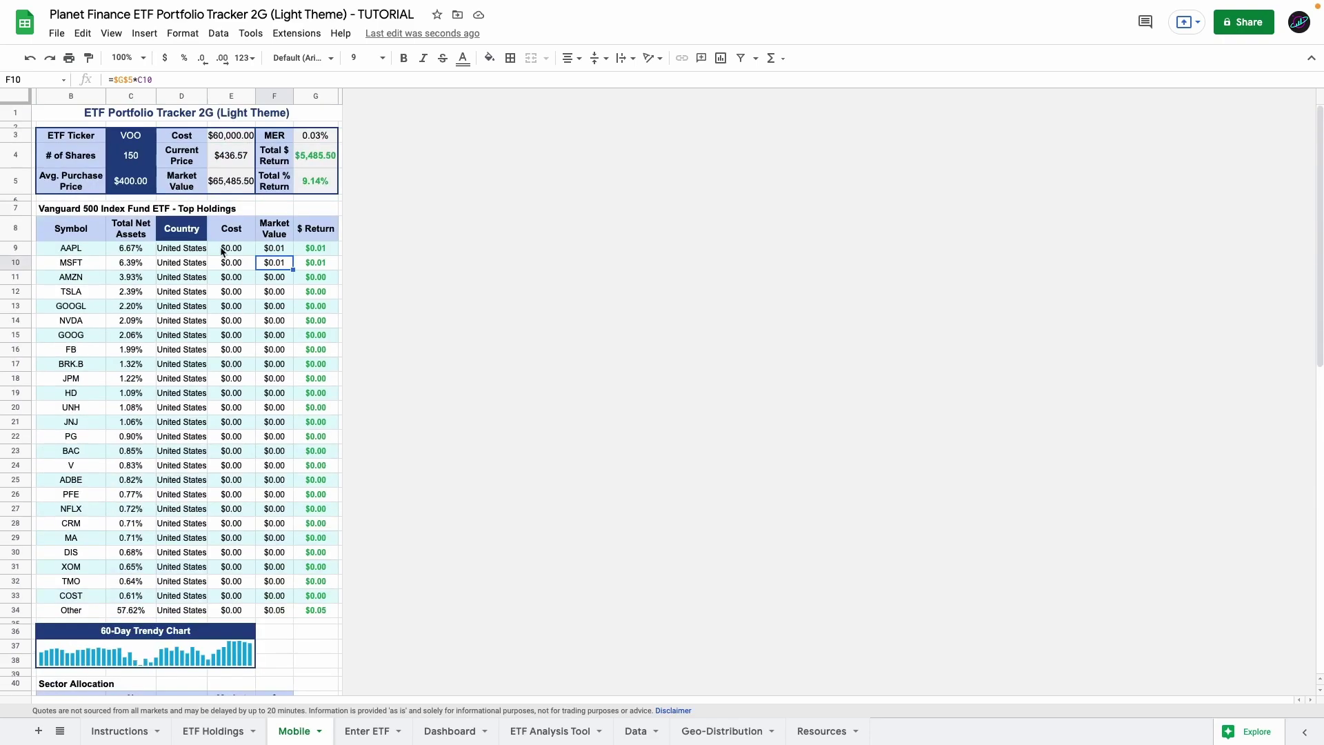
Step: Change AAPL's Cost formula in E9 from =$G$3*C9 to use $E$3
{"action": "double_click", "coordinate": [231, 249]}
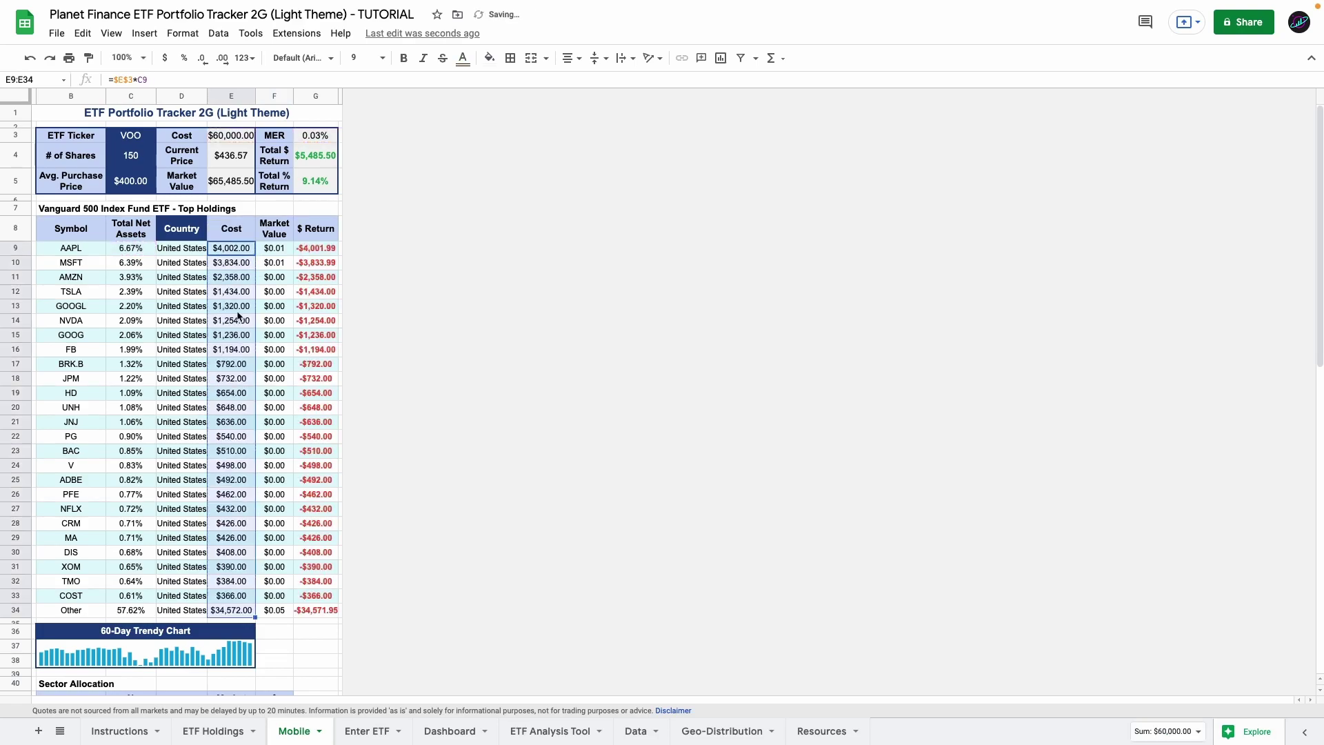
{"action": "scroll", "coordinate": [329, 508], "scroll_direction": "down", "scroll_amount": 10}
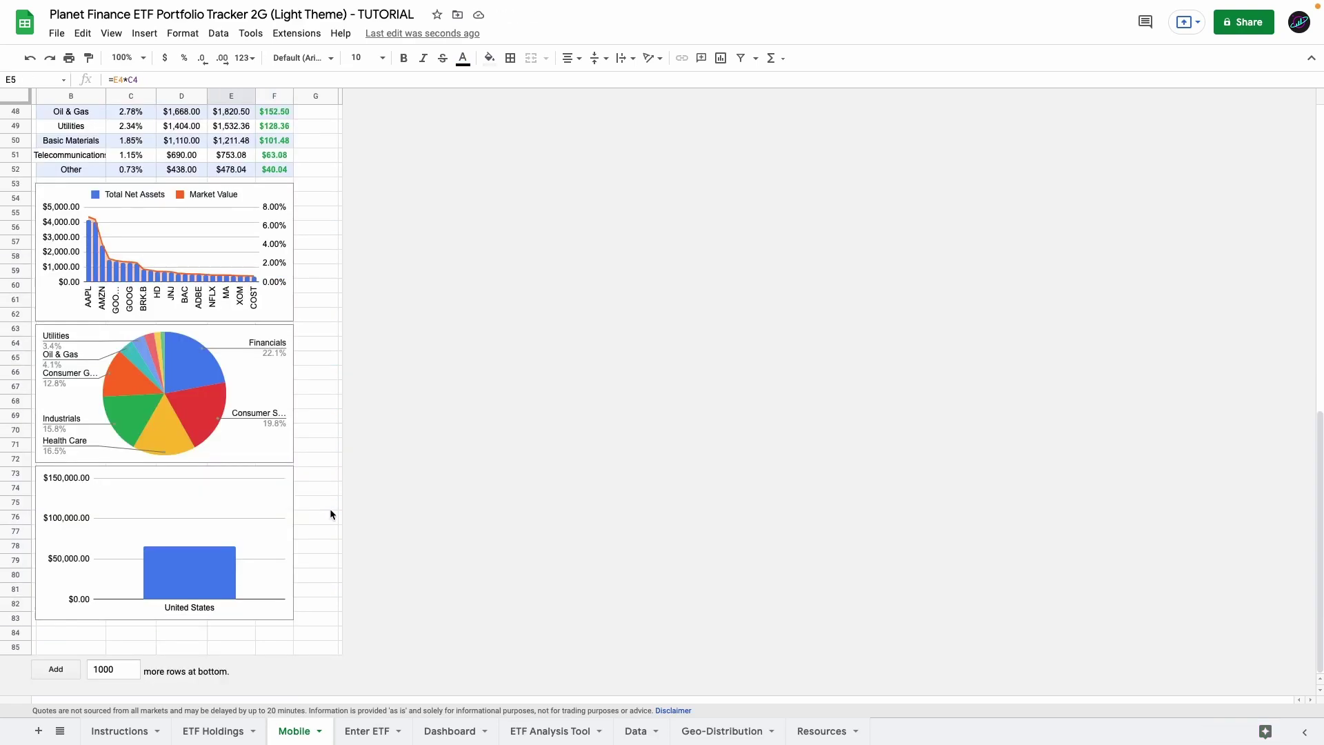
{"action": "scroll", "coordinate": [327, 505], "scroll_direction": "up", "scroll_amount": 10}
{"action": "left_click", "coordinate": [285, 117]}
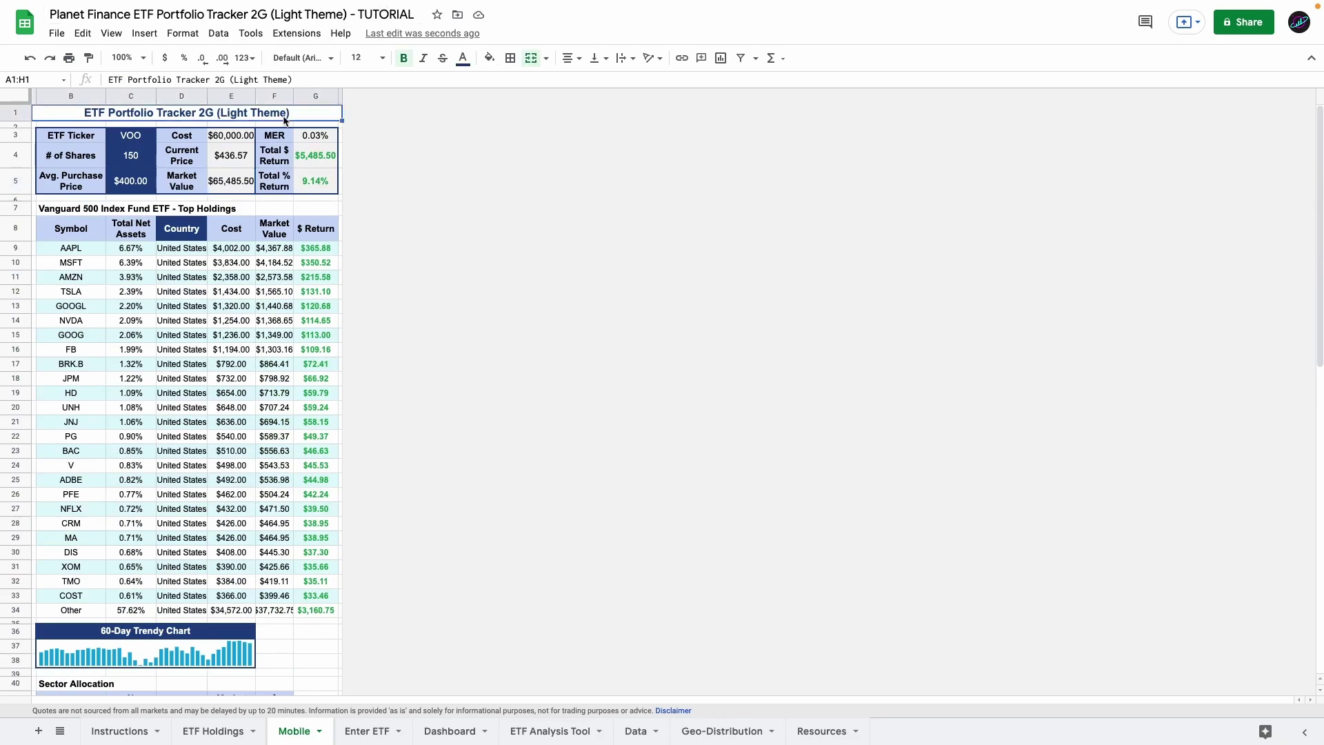